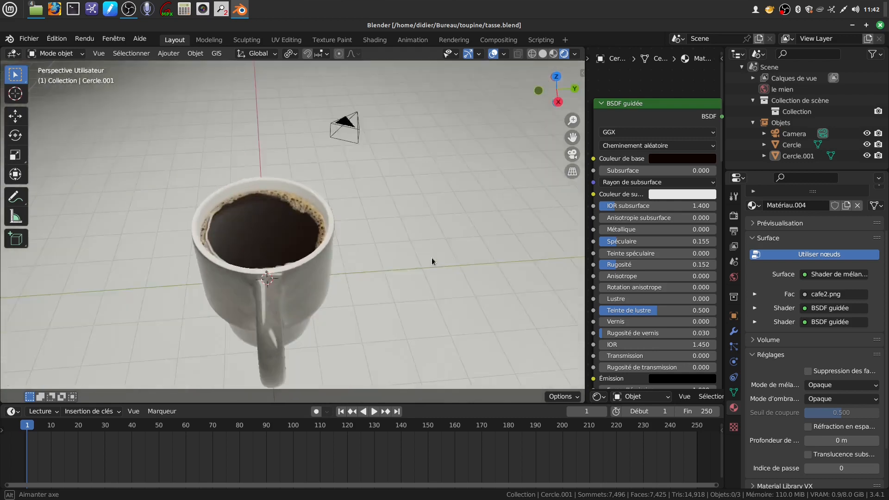
- Examine the finished coffee mug model from above and from the side, including the coffee surface and the handle
{"action": "scroll", "coordinate": [347, 283], "scroll_direction": "up", "scroll_amount": 5}
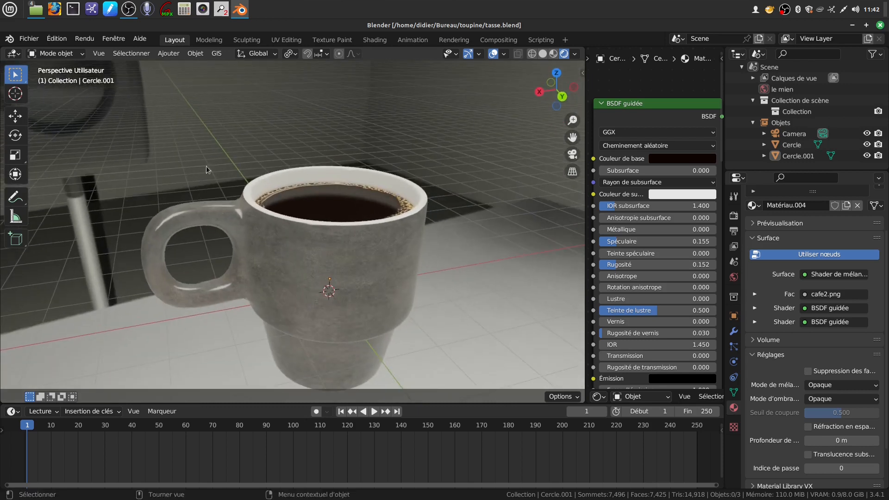
{"action": "middle_click_drag", "start_coordinate": [333, 254], "coordinate": [341, 304]}
{"action": "scroll", "coordinate": [349, 290], "scroll_direction": "up", "scroll_amount": 2}
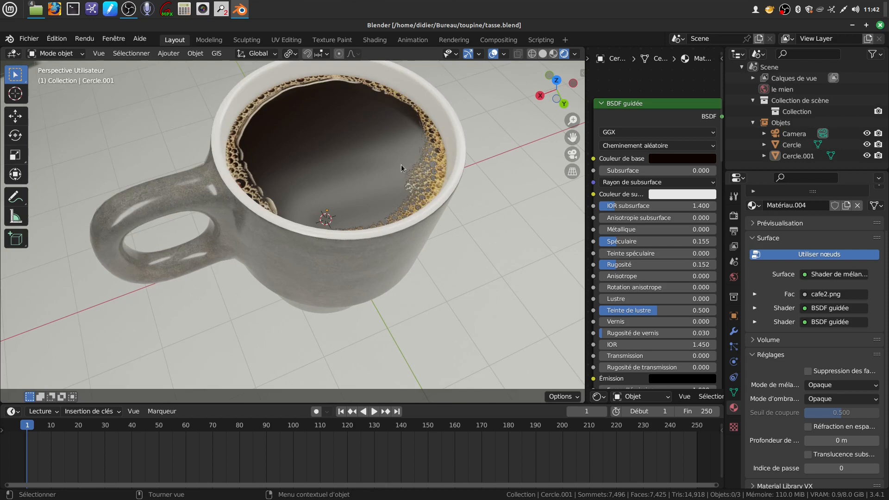
{"action": "middle_click_drag", "start_coordinate": [309, 227], "coordinate": [308, 172]}
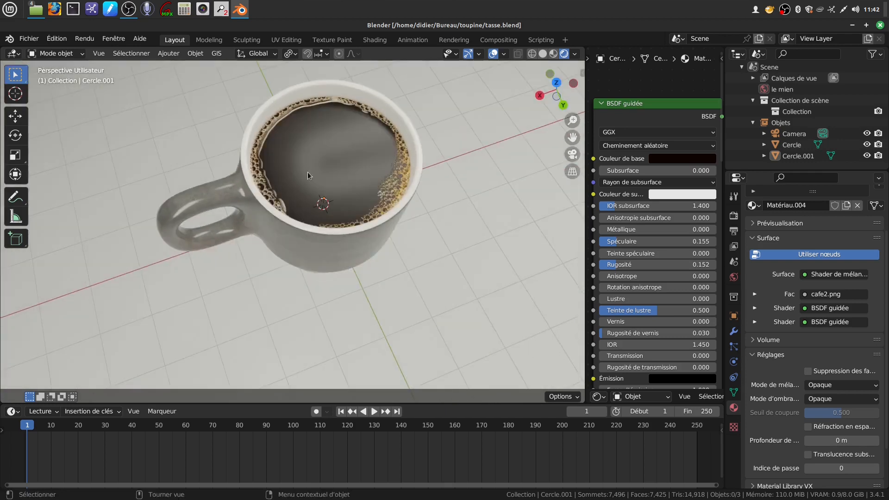
{"action": "middle_click_drag", "start_coordinate": [325, 218], "coordinate": [371, 163]}
{"action": "middle_click_drag", "start_coordinate": [383, 277], "coordinate": [348, 215]}
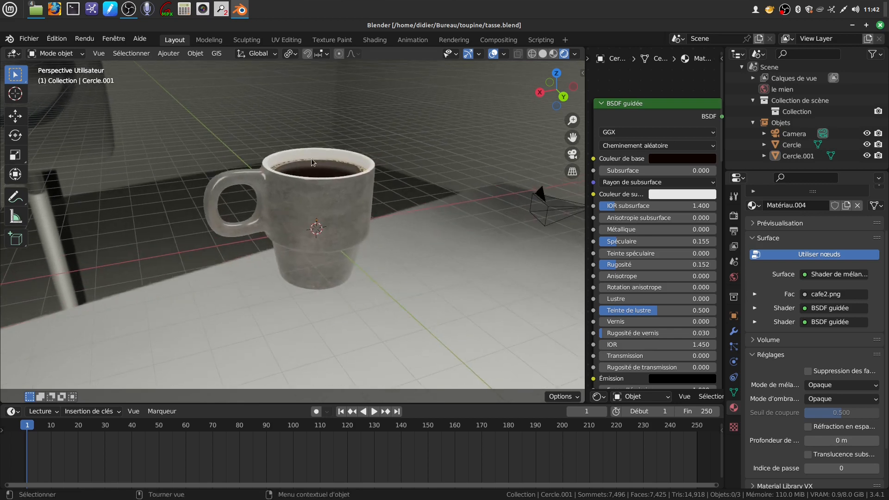
{"action": "scroll", "coordinate": [321, 266], "scroll_direction": "up", "scroll_amount": 1}
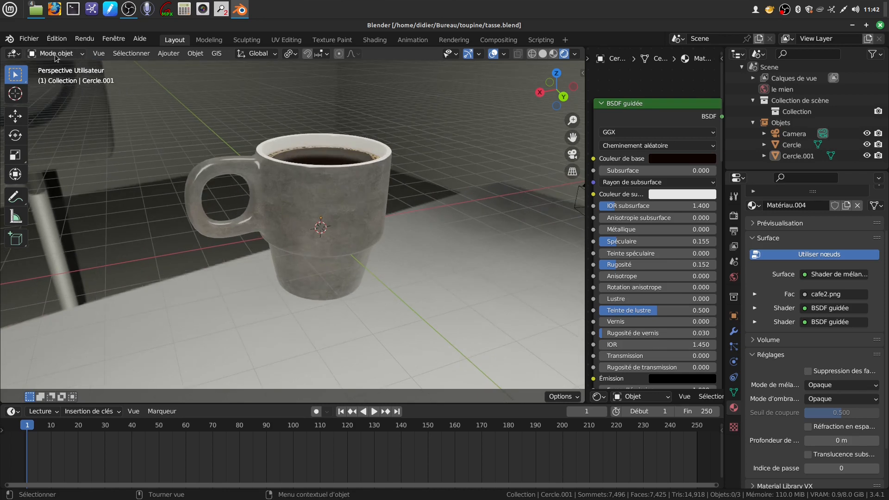
- Start a new file from the General template
{"action": "left_click", "coordinate": [21, 40]}
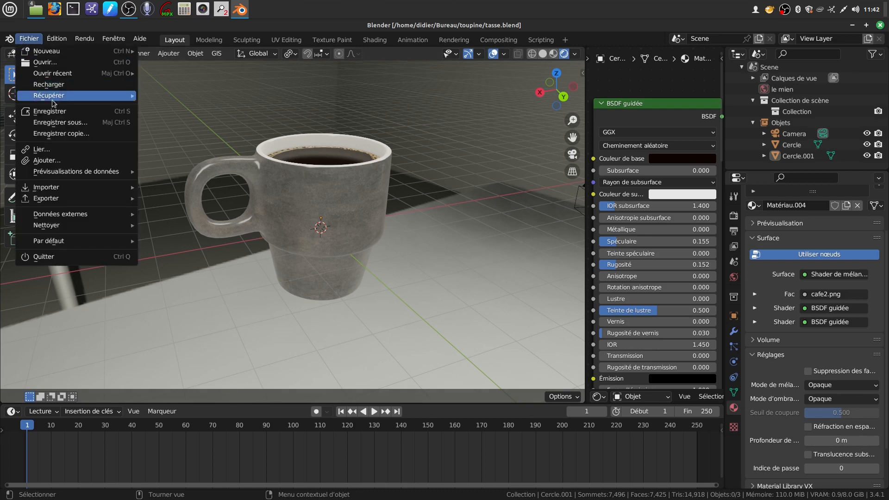
{"action": "mouse_move", "coordinate": [49, 55]}
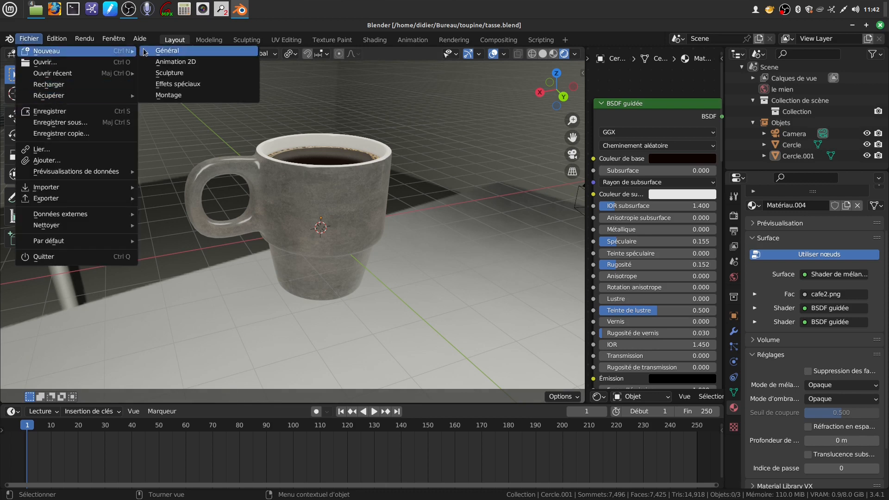
{"action": "left_click", "coordinate": [159, 51]}
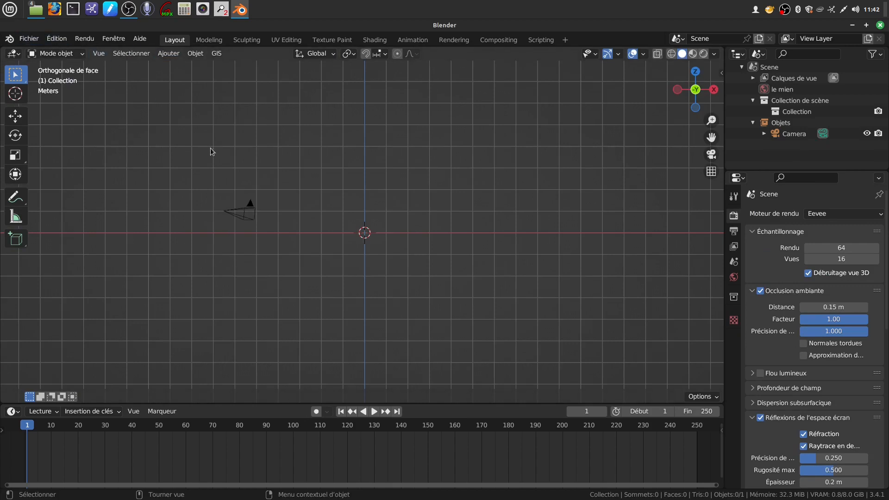
- Add a mesh circle at the world origin
{"action": "left_click", "coordinate": [173, 54]}
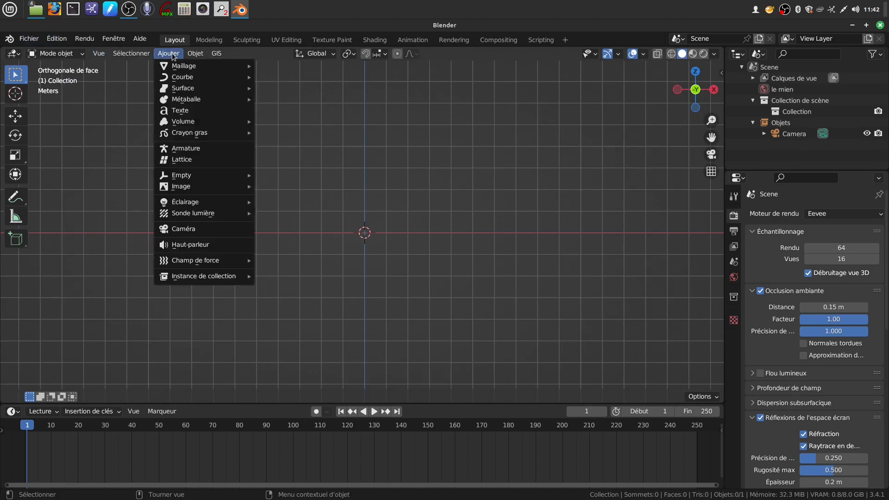
{"action": "mouse_move", "coordinate": [180, 67]}
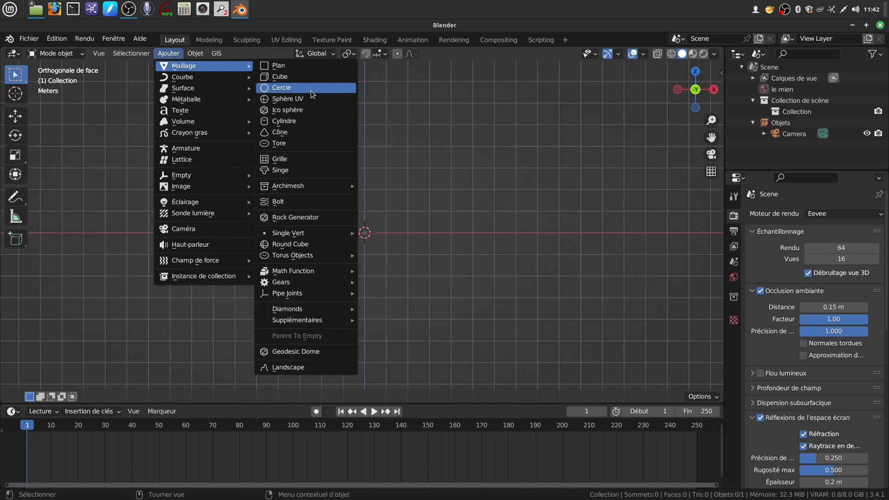
{"action": "left_click", "coordinate": [281, 87]}
{"action": "scroll", "coordinate": [416, 350], "scroll_direction": "up", "scroll_amount": 4}
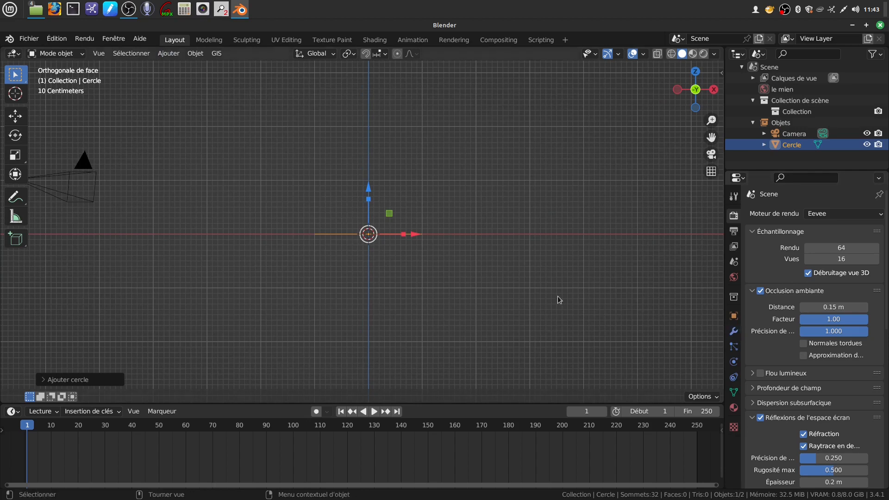
{"action": "middle_click_drag", "start_coordinate": [322, 272], "coordinate": [365, 302]}
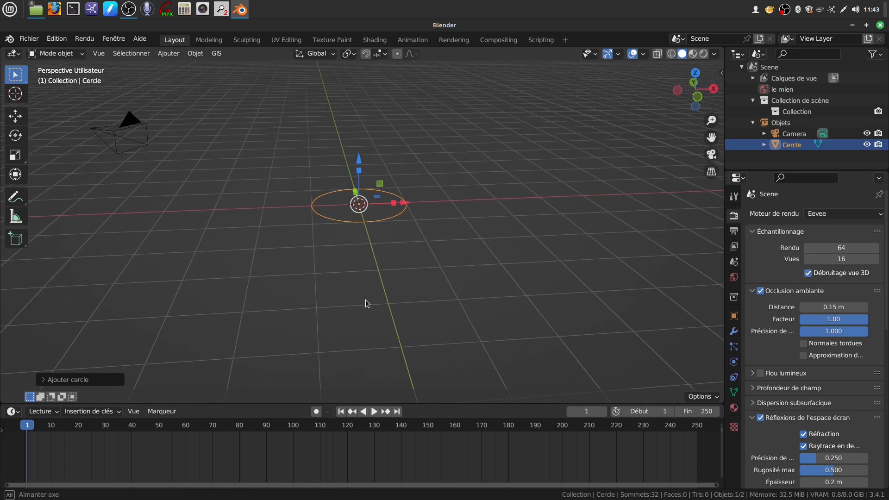
- Set the new circle's vertex count to 14, keeping the 1 m radius
{"action": "left_click", "coordinate": [45, 380]}
{"action": "scroll", "coordinate": [276, 288], "scroll_direction": "up", "scroll_amount": 4}
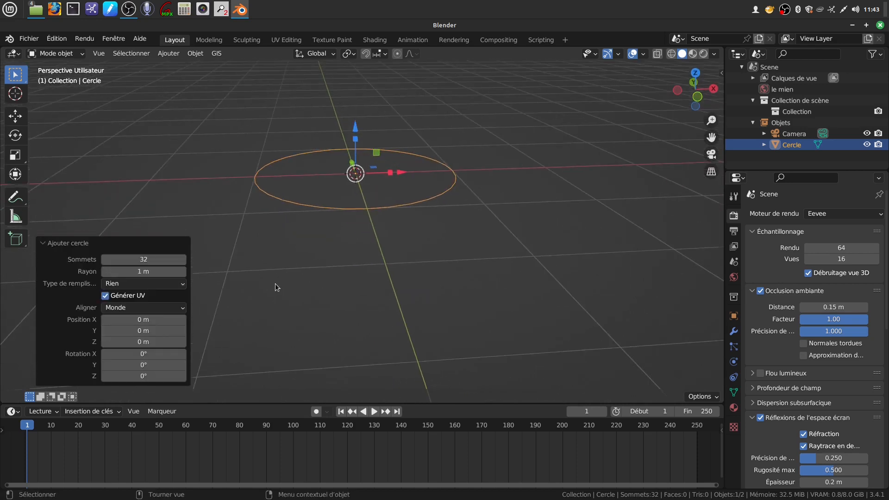
{"action": "middle_click_drag", "start_coordinate": [352, 240], "coordinate": [323, 254]}
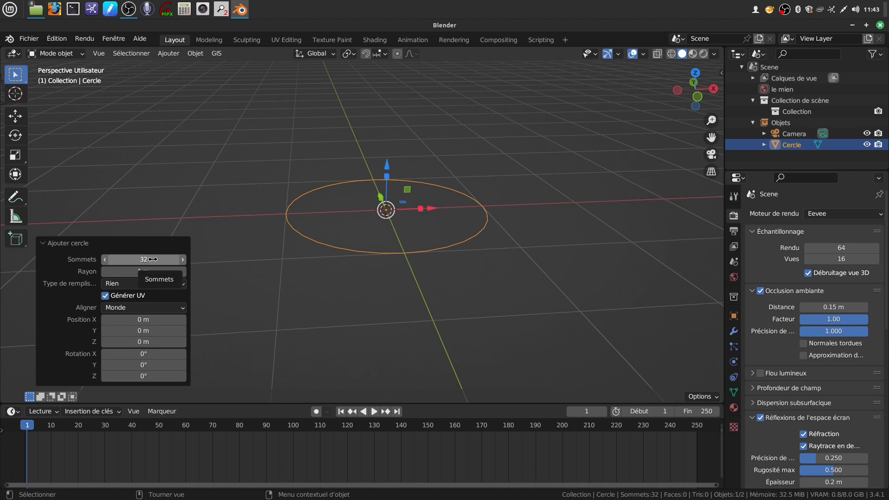
{"action": "left_click", "coordinate": [153, 260]}
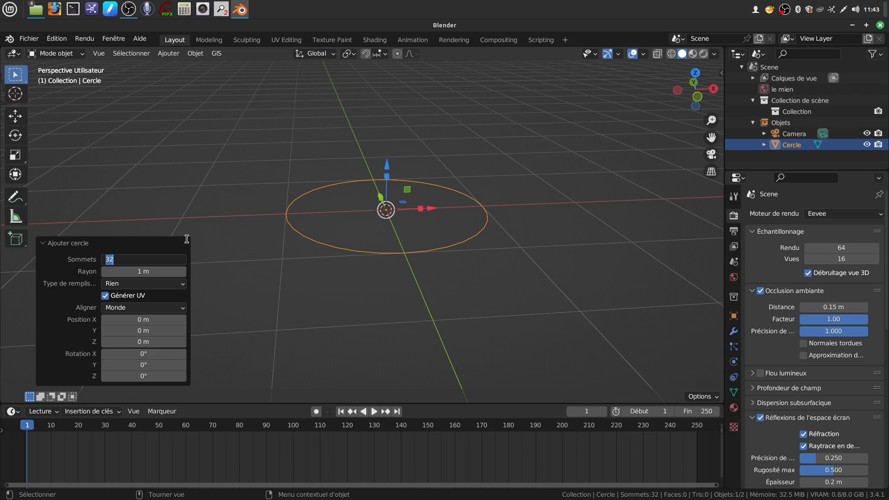
{"action": "key", "text": "BackSpace"}
{"action": "key", "text": "Return"}
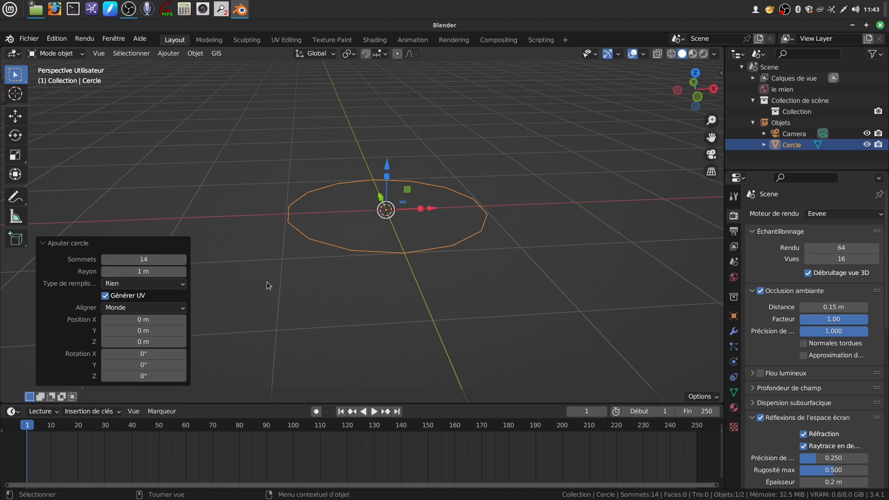
- In Edit Mode, extrude the circle's edge loop and scale it inward to about 0.11, leaving a small central hole
{"action": "scroll", "coordinate": [319, 313], "scroll_direction": "up", "scroll_amount": 1}
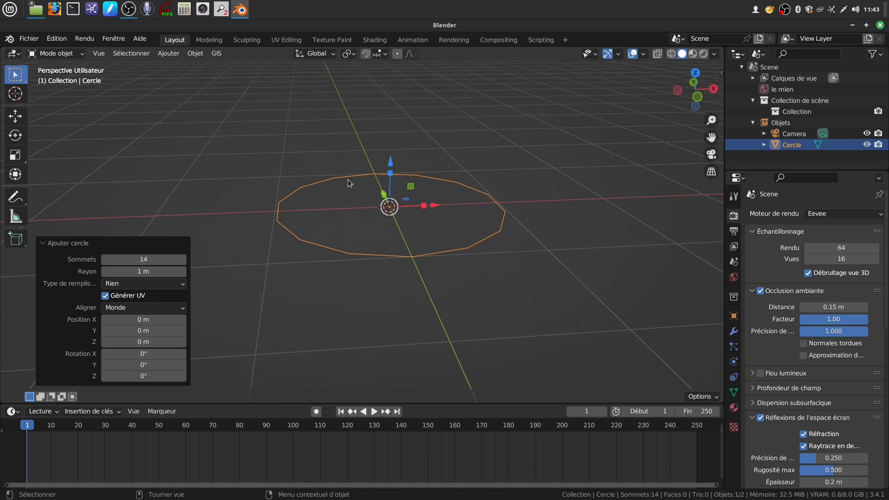
{"action": "middle_click_drag", "start_coordinate": [419, 263], "coordinate": [405, 315]}
{"action": "scroll", "coordinate": [409, 252], "scroll_direction": "down", "scroll_amount": 1}
{"action": "key", "text": "Tab"}
{"action": "key", "text": "e"}
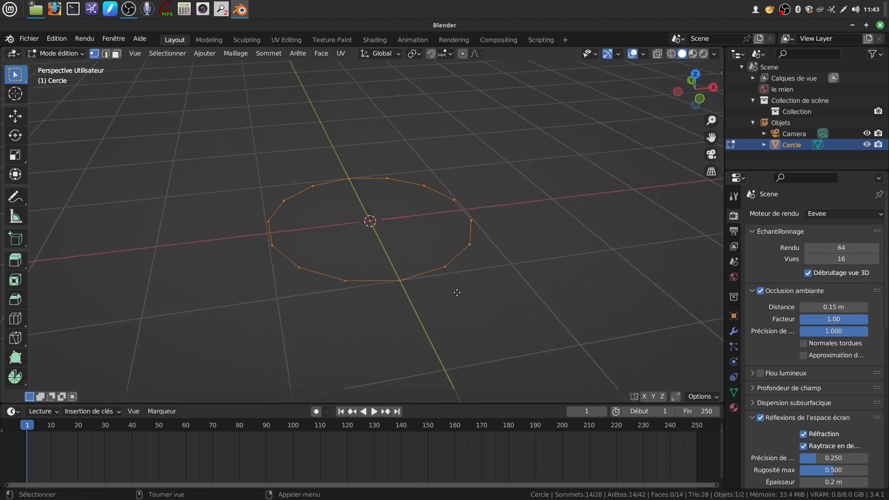
{"action": "key", "text": "s"}
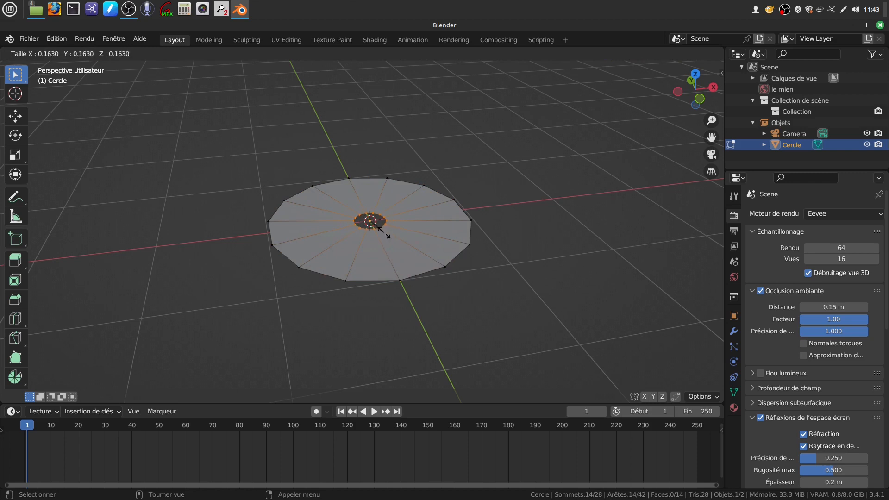
{"action": "left_click", "coordinate": [377, 228]}
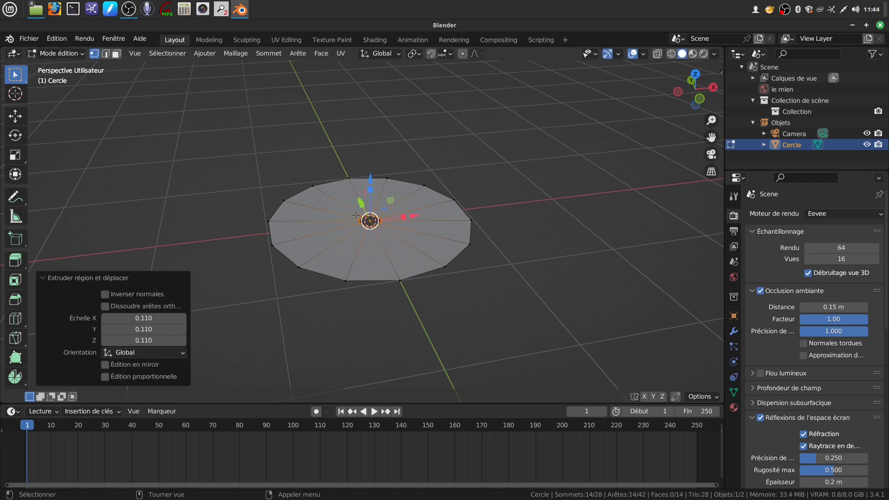
- Close the small central hole of the disc with Grid Fill
{"action": "left_click", "coordinate": [268, 53]}
{"action": "left_click", "coordinate": [321, 53]}
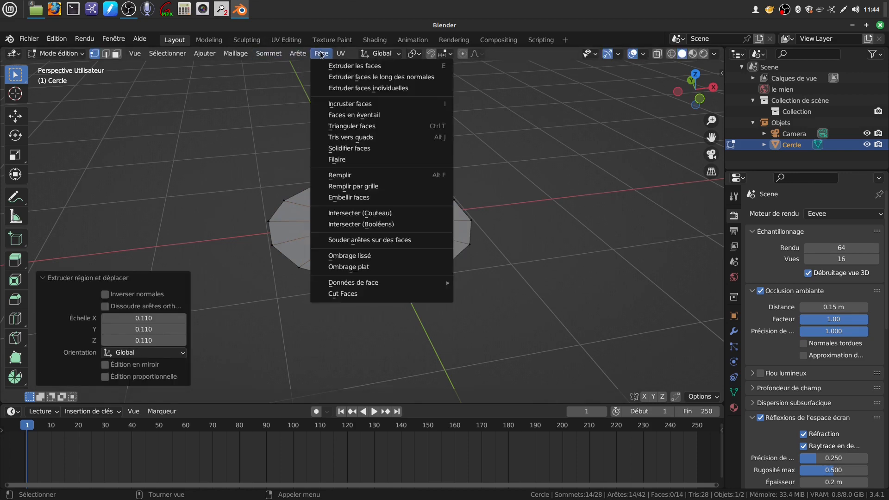
{"action": "left_click", "coordinate": [377, 187]}
- Inspect the grid-filled centre of the disc up close and the topology around it
{"action": "scroll", "coordinate": [412, 224], "scroll_direction": "up", "scroll_amount": 6}
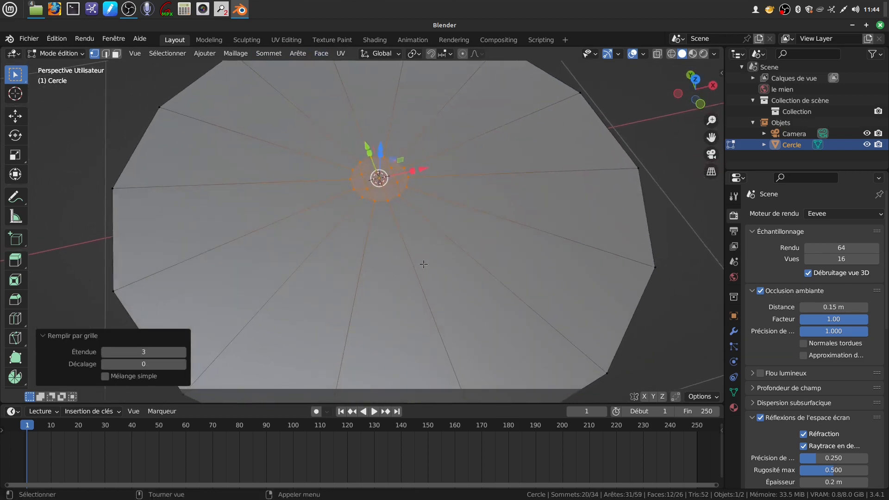
{"action": "scroll", "coordinate": [423, 264], "scroll_direction": "down", "scroll_amount": 4}
{"action": "middle_click_drag", "start_coordinate": [407, 248], "coordinate": [407, 257]}
{"action": "scroll", "coordinate": [406, 257], "scroll_direction": "up", "scroll_amount": 4}
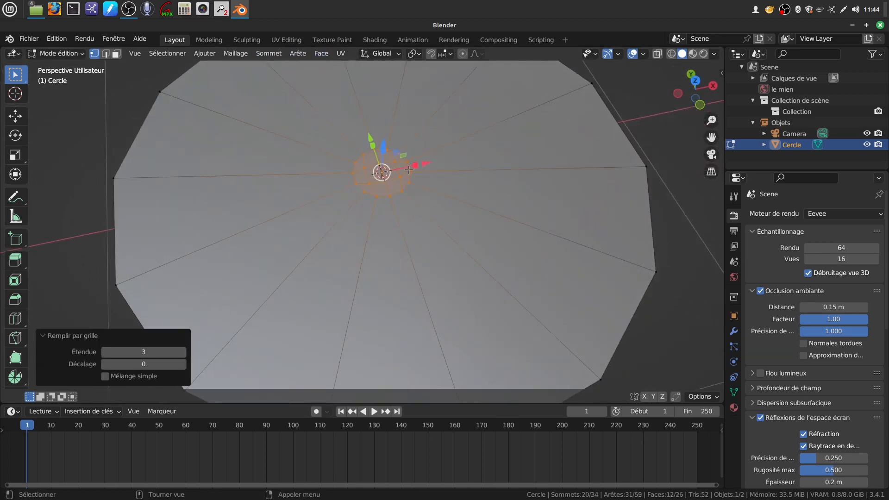
{"action": "scroll", "coordinate": [396, 225], "scroll_direction": "down", "scroll_amount": 2}
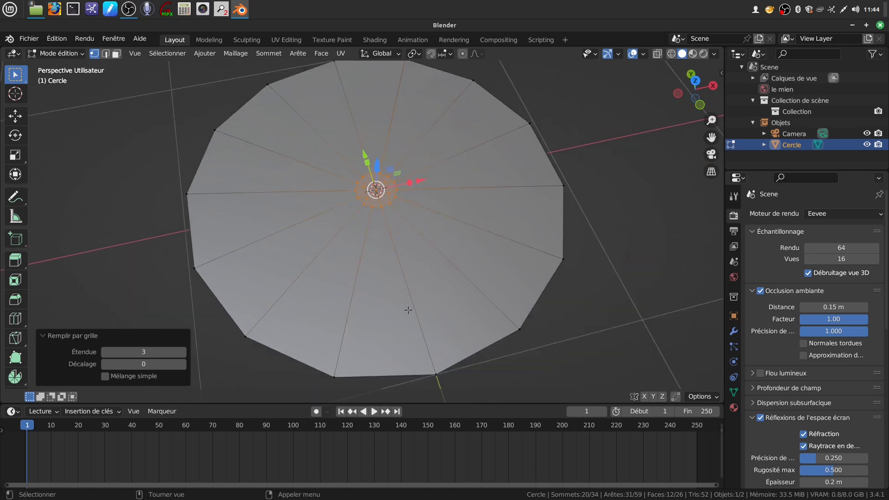
{"action": "scroll", "coordinate": [405, 290], "scroll_direction": "up", "scroll_amount": 2}
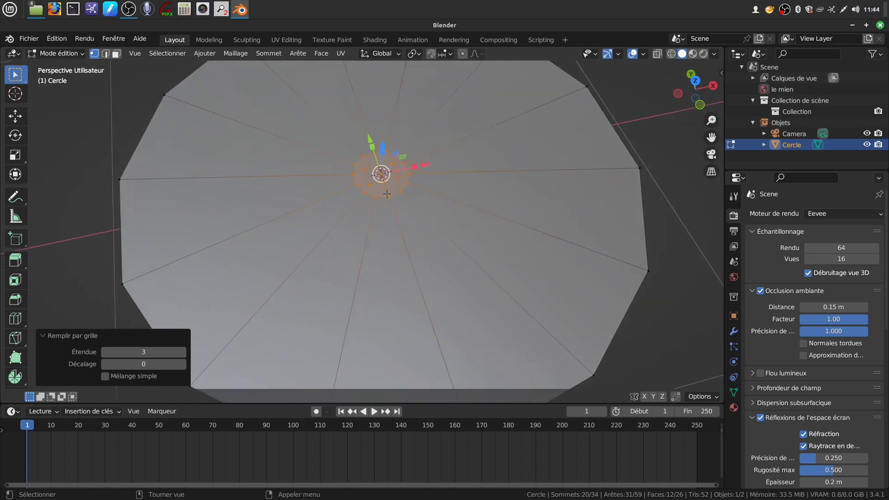
{"action": "scroll", "coordinate": [391, 254], "scroll_direction": "up", "scroll_amount": 2}
{"action": "scroll", "coordinate": [318, 247], "scroll_direction": "down", "scroll_amount": 3}
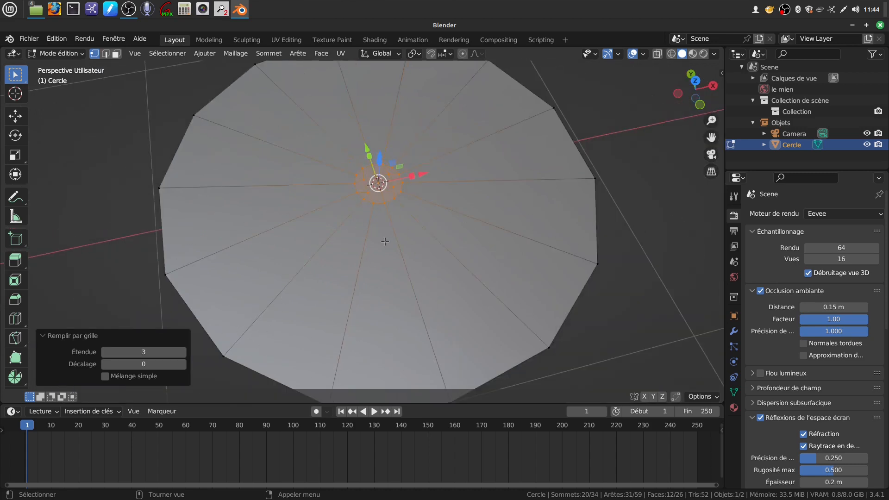
{"action": "scroll", "coordinate": [385, 243], "scroll_direction": "up", "scroll_amount": 4}
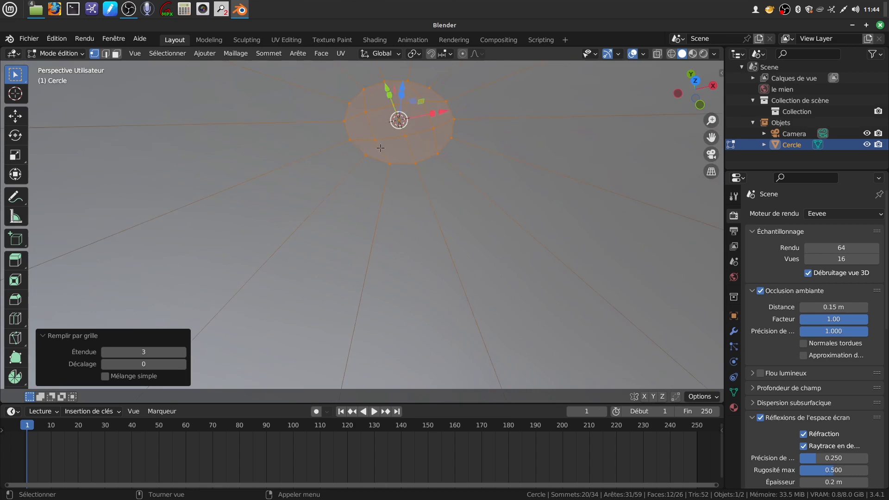
{"action": "scroll", "coordinate": [431, 128], "scroll_direction": "down", "scroll_amount": 6}
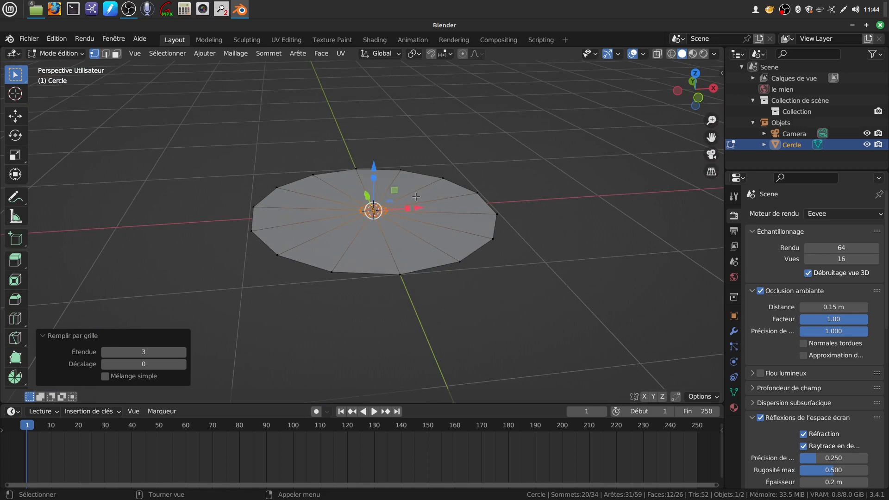
- Select the disc's outer edge loop and extrude it straight up along Z by about 0.95 m to form the lower wall
{"action": "left_click", "coordinate": [416, 197]}
{"action": "left_click", "coordinate": [428, 267], "text": "alt"}
{"action": "middle_click_drag", "start_coordinate": [429, 267], "coordinate": [431, 244]}
{"action": "scroll", "coordinate": [427, 273], "scroll_direction": "up", "scroll_amount": 2}
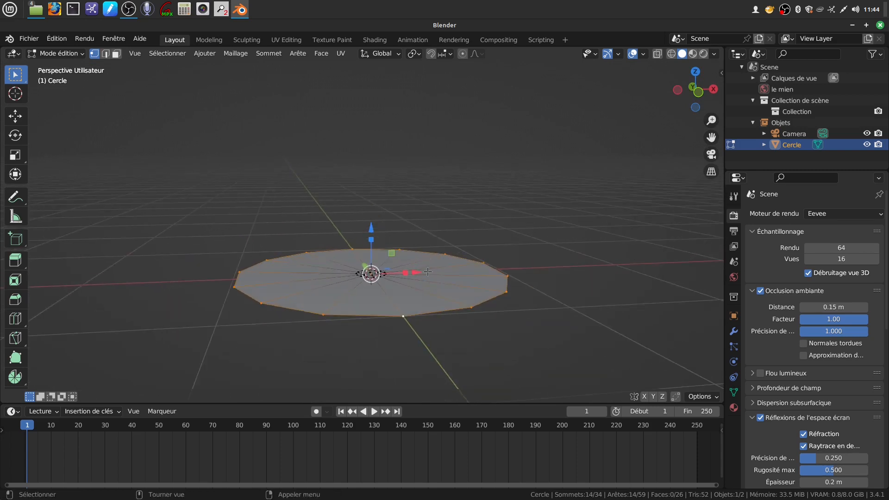
{"action": "scroll", "coordinate": [455, 252], "scroll_direction": "down", "scroll_amount": 3}
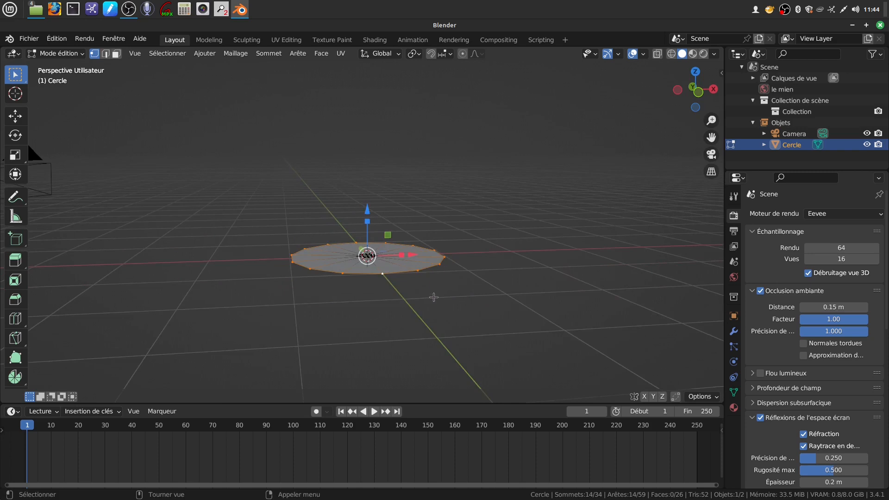
{"action": "scroll", "coordinate": [434, 300], "scroll_direction": "up", "scroll_amount": 3}
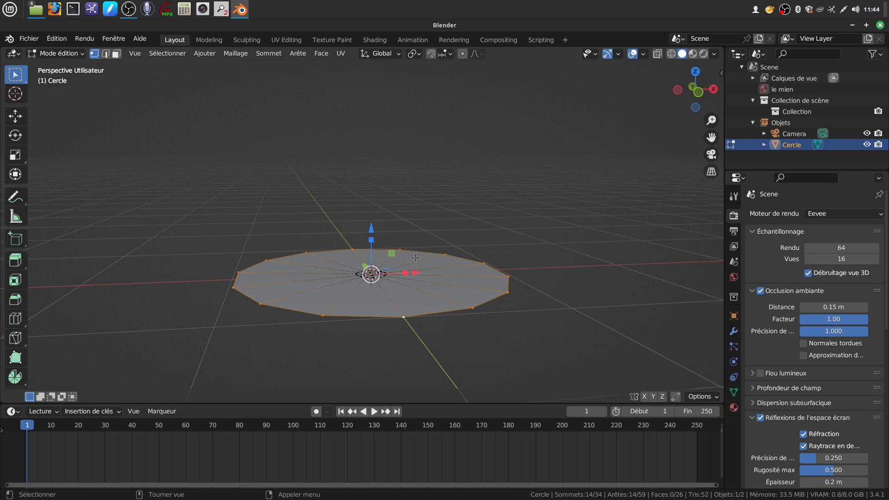
{"action": "scroll", "coordinate": [433, 275], "scroll_direction": "down", "scroll_amount": 2}
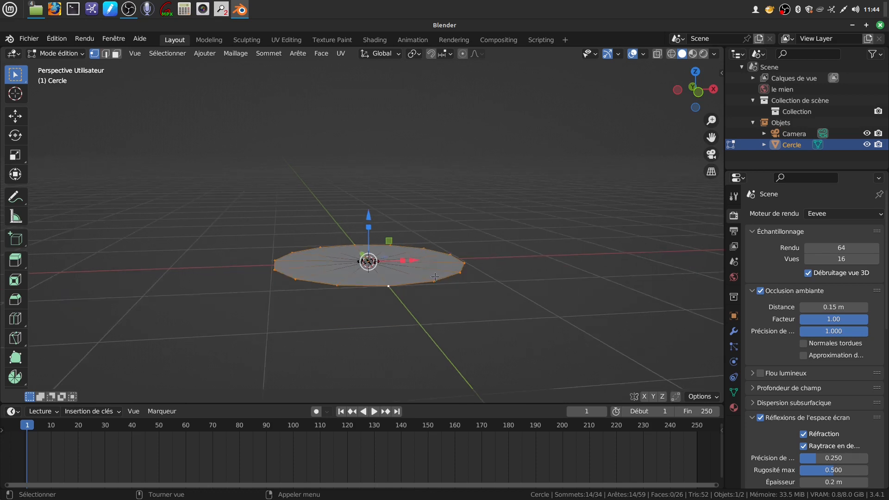
{"action": "key", "text": "e"}
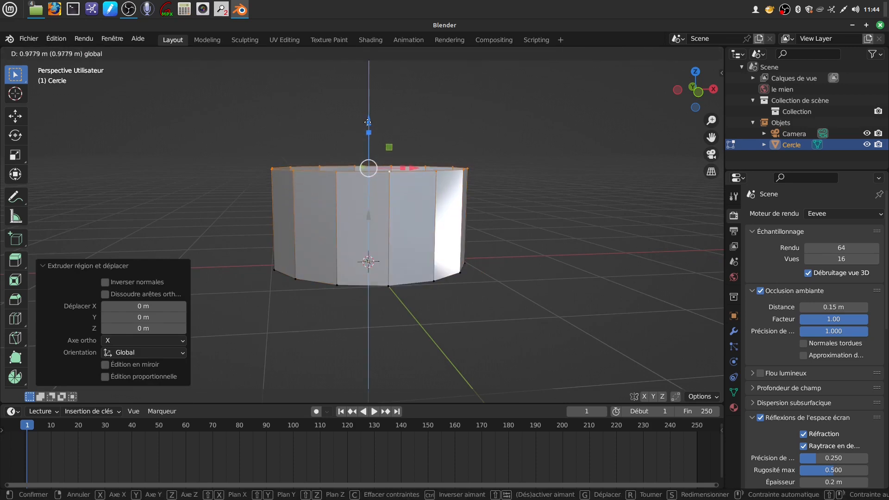
{"action": "left_click", "coordinate": [369, 123]}
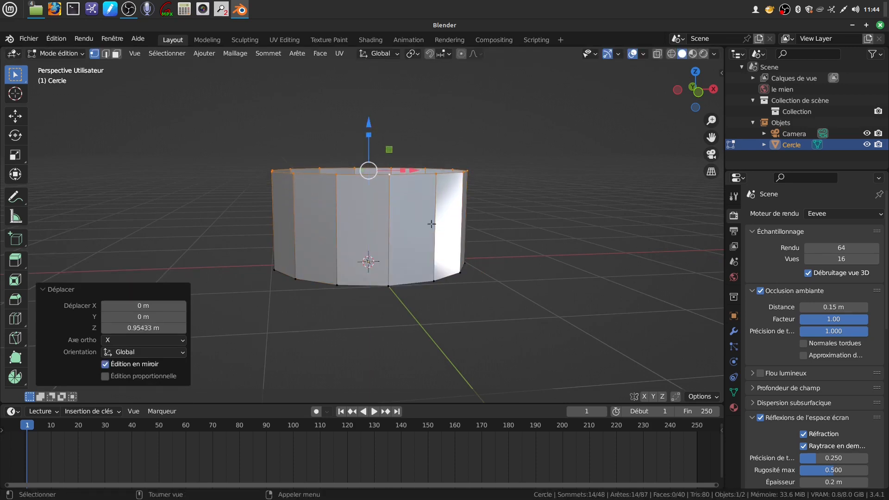
{"action": "middle_click_drag", "start_coordinate": [434, 261], "coordinate": [428, 282], "text": "shift"}
{"action": "scroll", "coordinate": [428, 282], "scroll_direction": "up", "scroll_amount": 1}
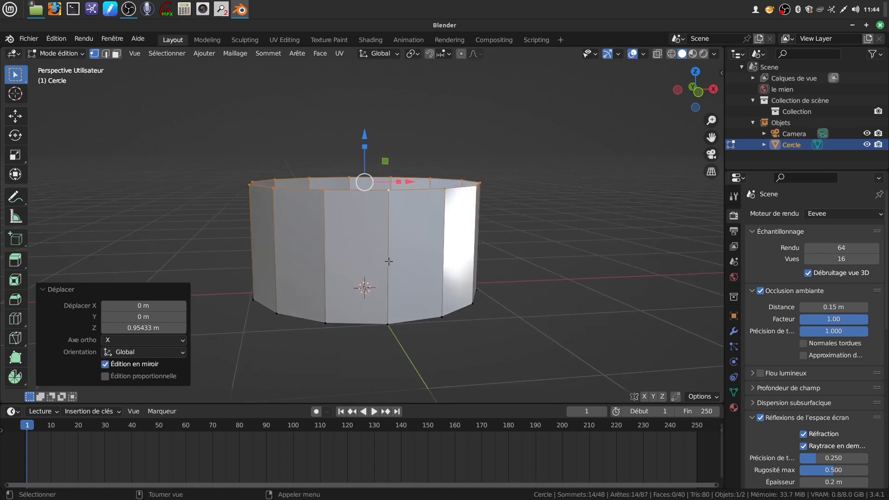
- Extrude the wall's upper edge loop, scale it slightly outward and raise it about 0.033 m to form a small ledge
{"action": "mouse_move", "coordinate": [394, 272]}
{"action": "middle_mouse_down"}
{"action": "mouse_move", "coordinate": [397, 279]}
{"action": "mouse_move", "coordinate": [389, 239]}
{"action": "middle_mouse_up"}
{"action": "scroll", "coordinate": [418, 249], "scroll_direction": "down", "scroll_amount": 1}
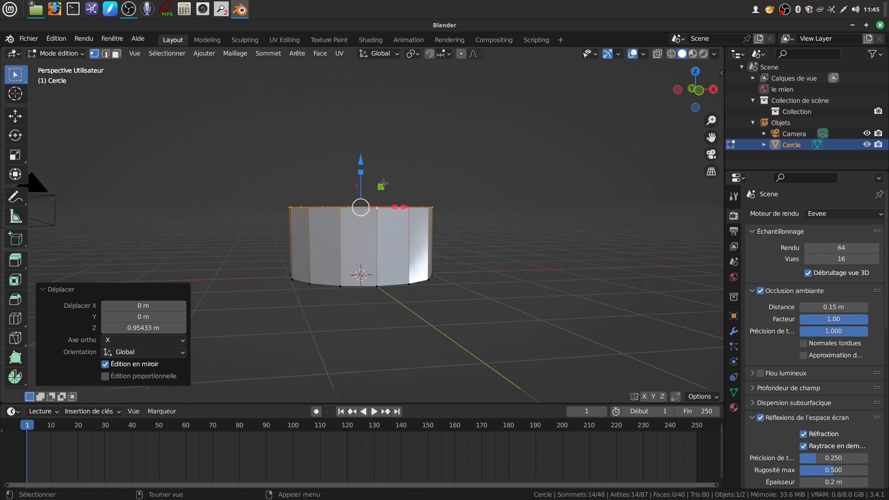
{"action": "left_click", "coordinate": [360, 160]}
{"action": "scroll", "coordinate": [414, 291], "scroll_direction": "up", "scroll_amount": 2}
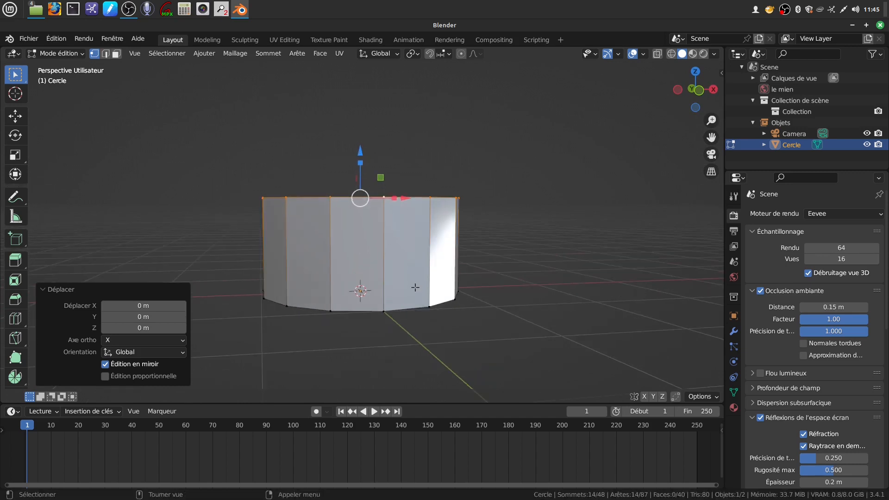
{"action": "key", "text": "s"}
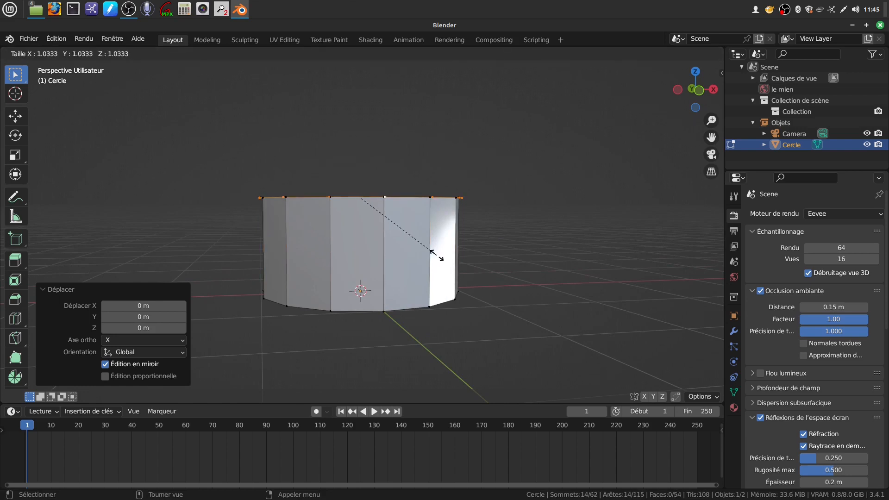
{"action": "left_click", "coordinate": [438, 254]}
{"action": "left_click_drag", "start_coordinate": [360, 151], "coordinate": [360, 147]}
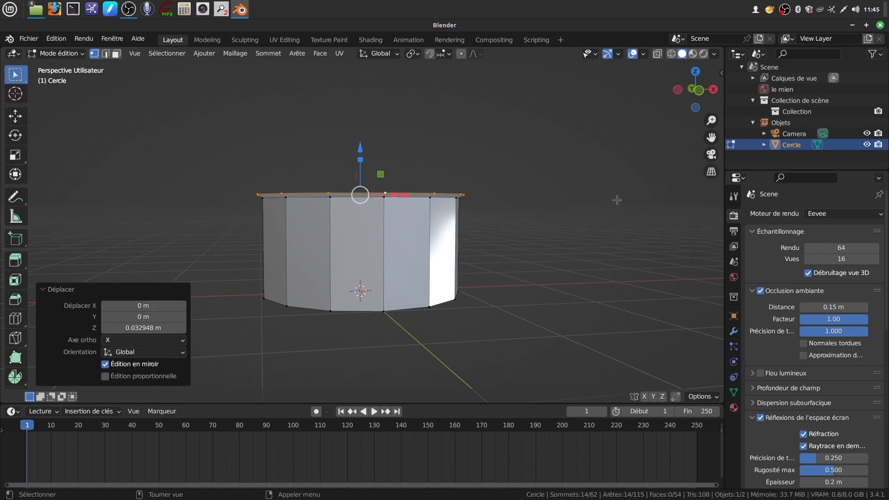
- Start the Shortcut VUr on-screen shortcut display
{"action": "key", "text": "n"}
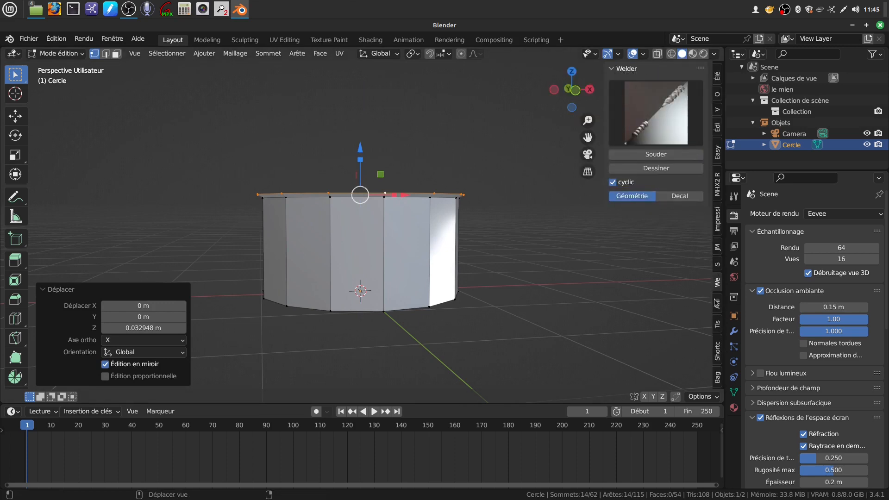
{"action": "left_click", "coordinate": [717, 351]}
{"action": "left_click", "coordinate": [656, 85]}
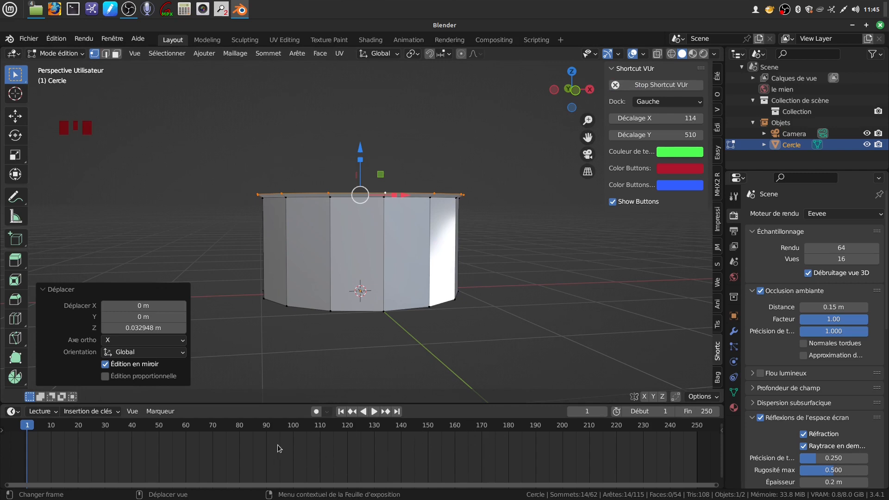
{"action": "mouse_move", "coordinate": [518, 232]}
{"action": "middle_mouse_down", "text": "shift"}
{"action": "mouse_move", "coordinate": [512, 246]}
{"action": "mouse_move", "coordinate": [500, 231]}
{"action": "mouse_move", "coordinate": [512, 239]}
{"action": "middle_mouse_up", "text": "shift"}
{"action": "key", "text": "n"}
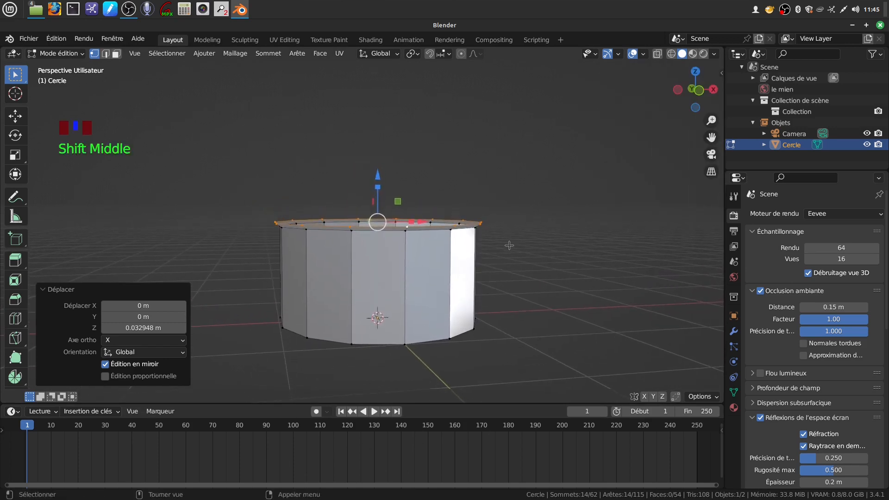
- Extrude the ledge's outer loop straight up along Z by about 0.96 m, then raise it another 0.24 m
{"action": "scroll", "coordinate": [509, 236], "scroll_direction": "up", "scroll_amount": 1}
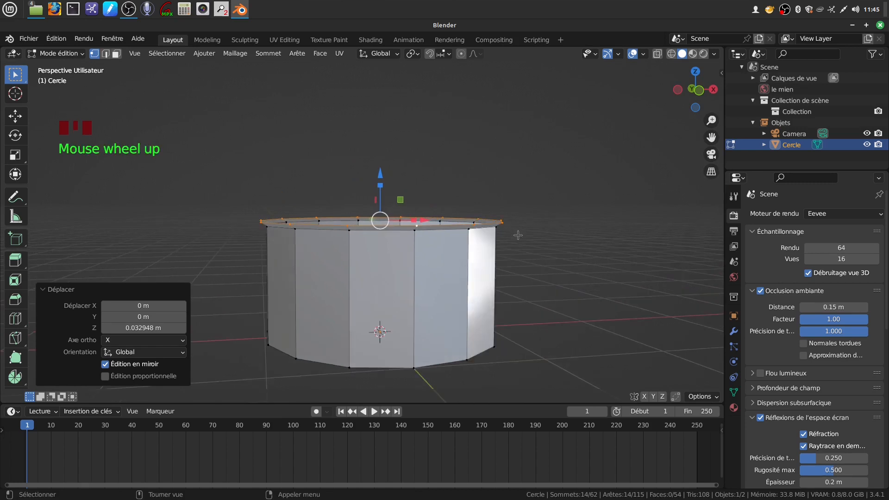
{"action": "key", "text": "e"}
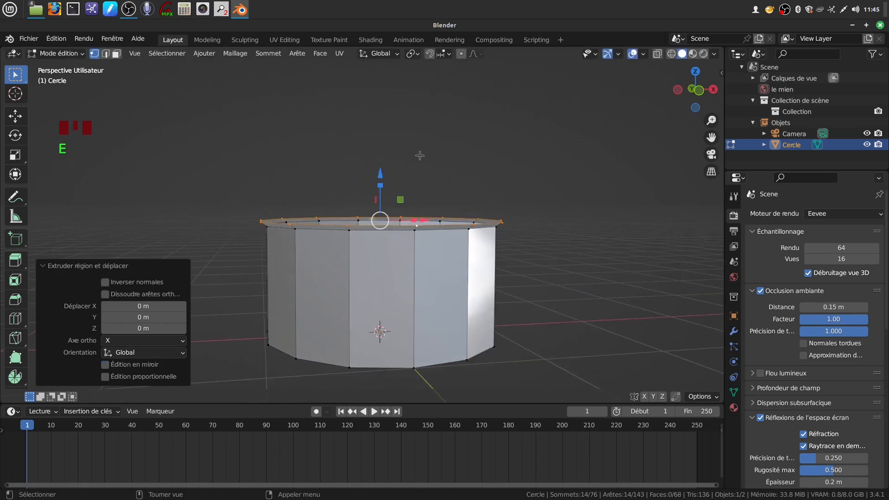
{"action": "left_click_drag", "start_coordinate": [387, 176], "coordinate": [384, 162]}
{"action": "left_click_drag", "start_coordinate": [382, 74], "coordinate": [381, 63]}
{"action": "scroll", "coordinate": [454, 271], "scroll_direction": "down", "scroll_amount": 6}
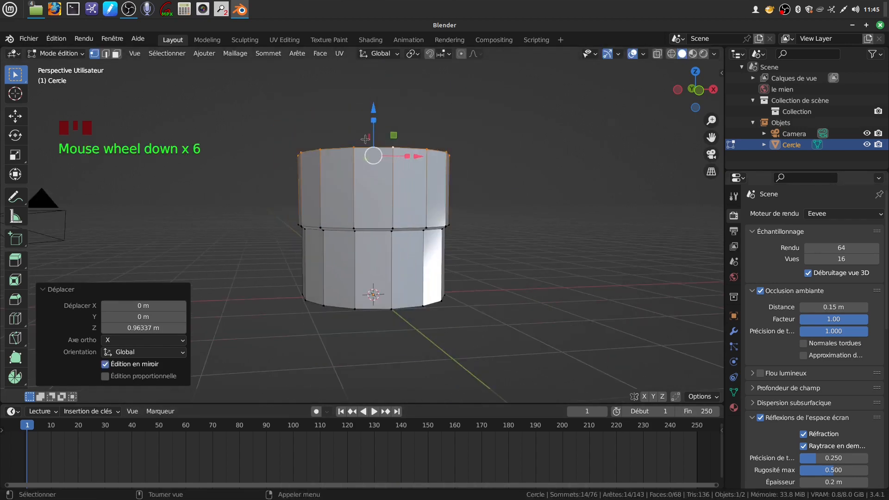
{"action": "left_click_drag", "start_coordinate": [373, 110], "coordinate": [391, 172]}
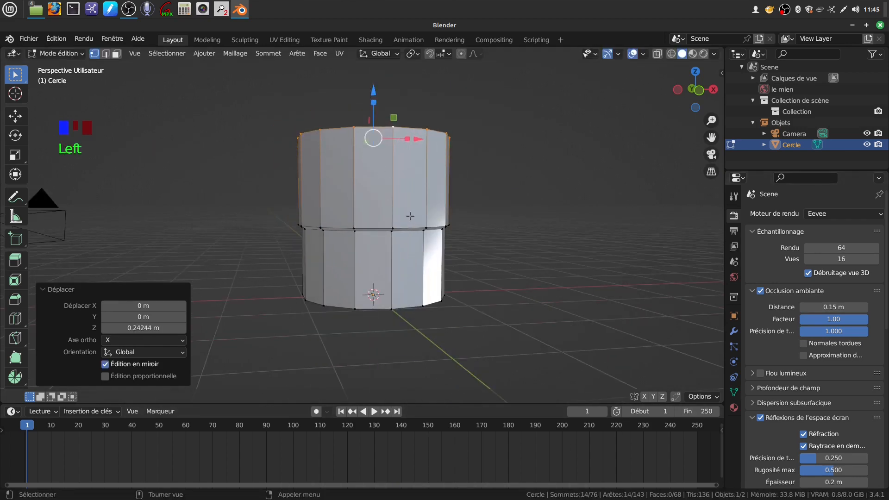
- Extrude the mug's upper edge loop inward with a scale of about 0.928 to give the rim its thickness
{"action": "scroll", "coordinate": [420, 303], "scroll_direction": "up", "scroll_amount": 3}
{"action": "middle_click_drag", "start_coordinate": [417, 279], "coordinate": [407, 263]}
{"action": "scroll", "coordinate": [405, 278], "scroll_direction": "down", "scroll_amount": 3}
{"action": "scroll", "coordinate": [400, 282], "scroll_direction": "up", "scroll_amount": 1}
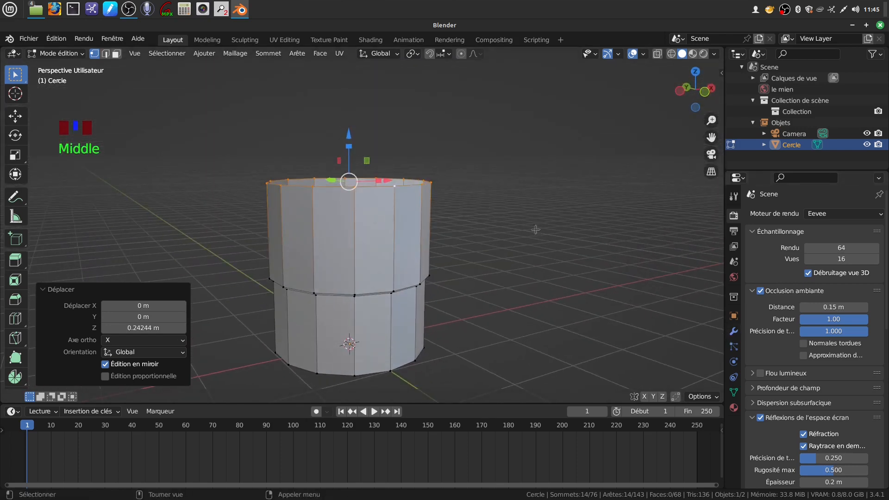
{"action": "scroll", "coordinate": [437, 282], "scroll_direction": "up", "scroll_amount": 2}
{"action": "scroll", "coordinate": [438, 282], "scroll_direction": "down", "scroll_amount": 3}
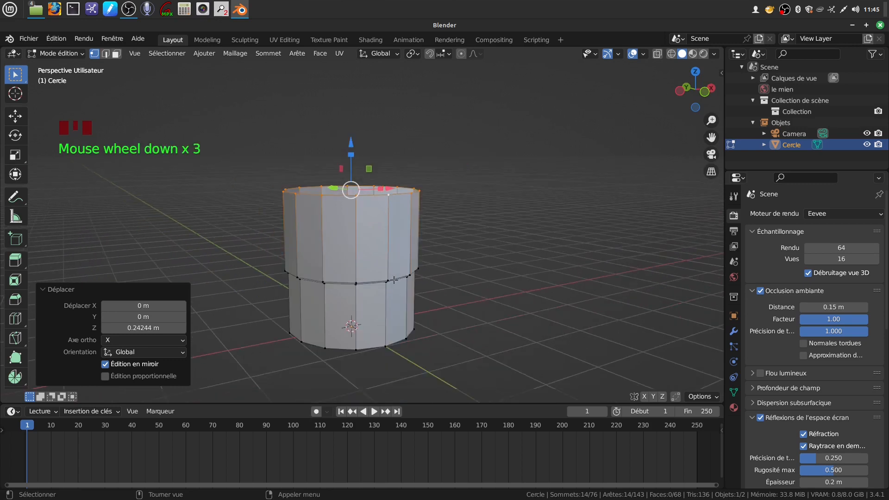
{"action": "middle_click_drag", "start_coordinate": [411, 299], "coordinate": [443, 324]}
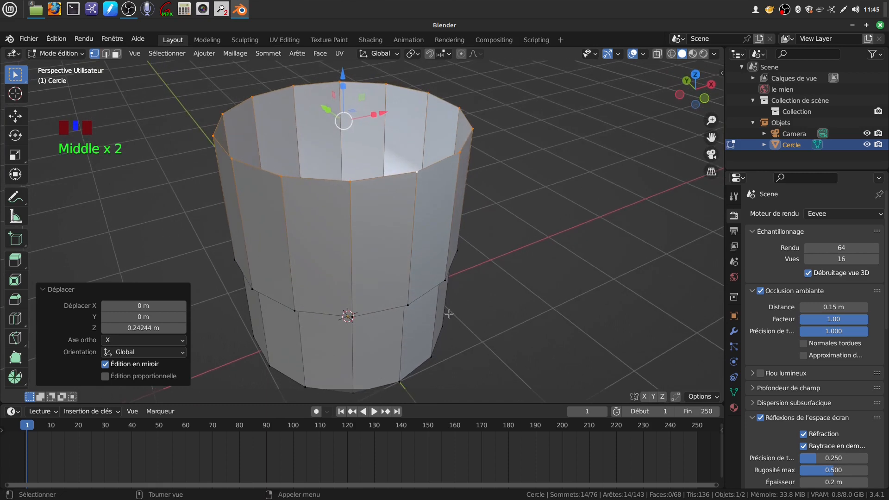
{"action": "key", "text": "e"}
{"action": "key", "text": "s"}
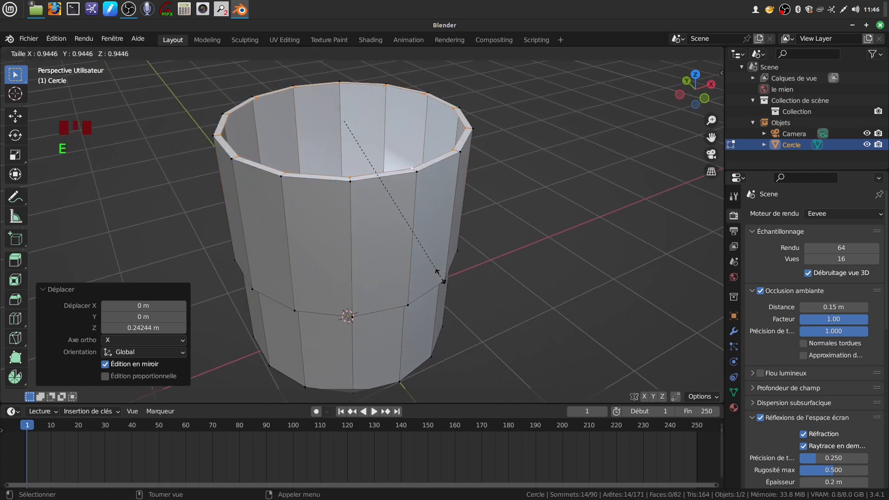
{"action": "left_click", "coordinate": [439, 283]}
- In front wireframe view, extrude the inner rim loop down about 2.10 m to just above the base
{"action": "middle_click_drag", "start_coordinate": [449, 267], "coordinate": [431, 228]}
{"action": "scroll", "coordinate": [437, 246], "scroll_direction": "down", "scroll_amount": 4}
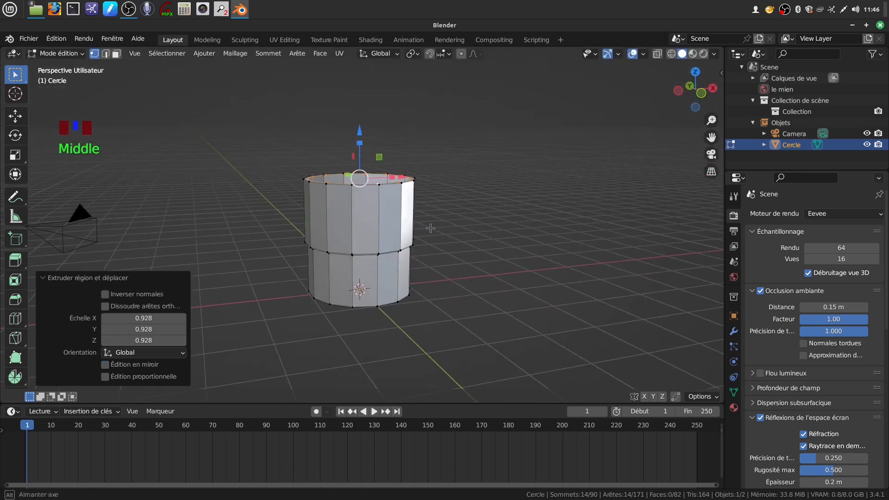
{"action": "key", "text": "KP_1"}
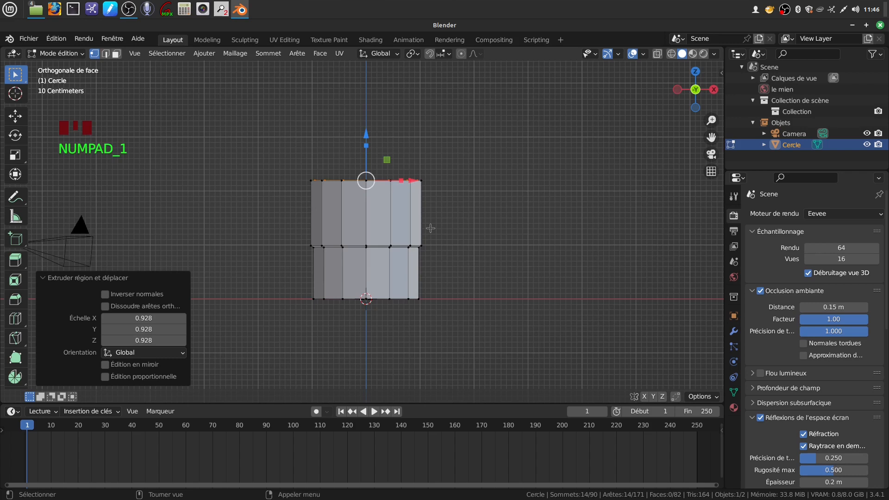
{"action": "key", "text": "z"}
{"action": "middle_click_drag", "start_coordinate": [428, 231], "coordinate": [450, 212], "text": "shift"}
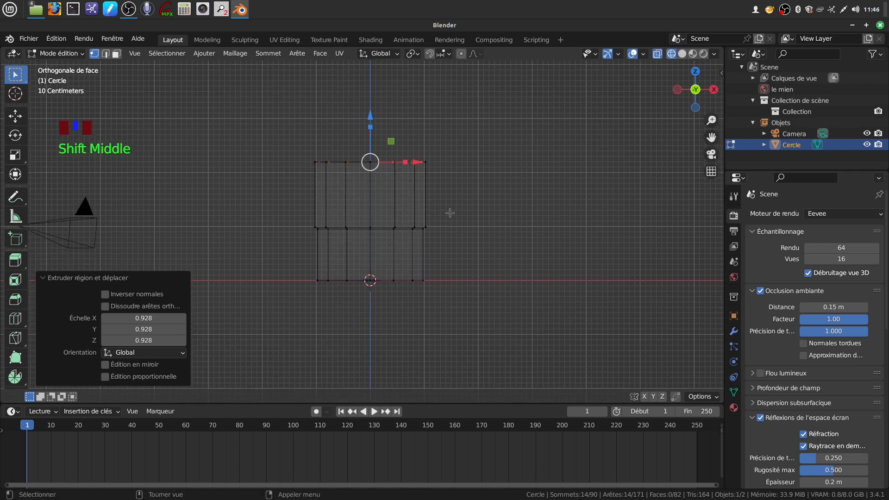
{"action": "key", "text": "e"}
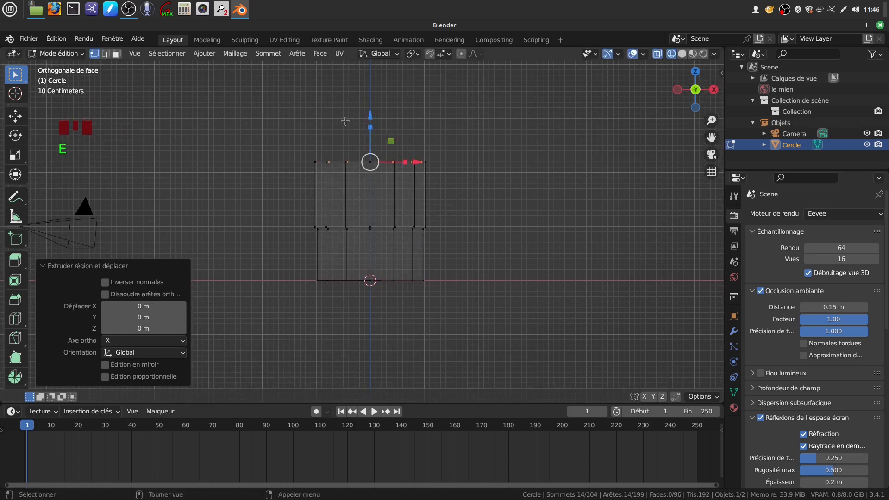
{"action": "left_click_drag", "start_coordinate": [371, 115], "coordinate": [387, 231]}
{"action": "scroll", "coordinate": [496, 317], "scroll_direction": "up", "scroll_amount": 1}
- Scale the inner bottom loop to about 0.907 and return to solid shading
{"action": "key", "text": "s"}
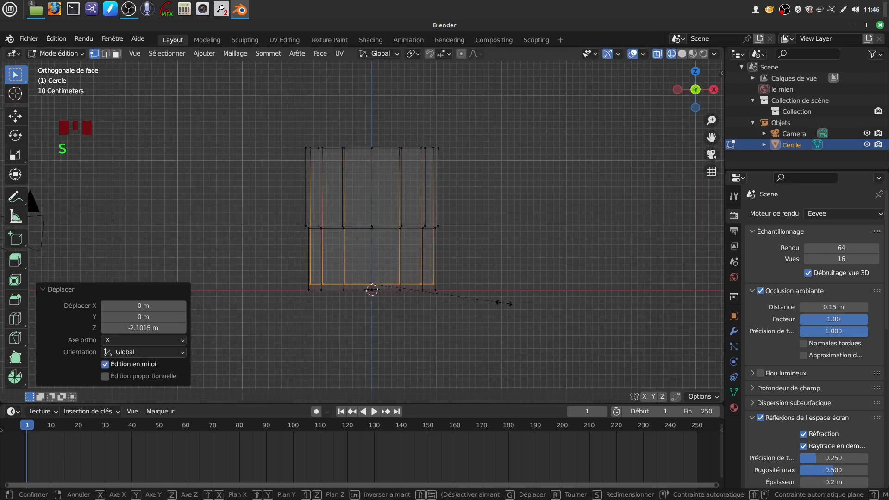
{"action": "left_click", "coordinate": [494, 298]}
{"action": "mouse_move", "coordinate": [493, 299]}
{"action": "middle_mouse_down"}
{"action": "mouse_move", "coordinate": [509, 260]}
{"action": "mouse_move", "coordinate": [526, 351]}
{"action": "mouse_move", "coordinate": [475, 307]}
{"action": "middle_mouse_up"}
{"action": "key", "text": "shift+z"}
- Close the mug's inner bottom by extruding its loop inward to a scale of about 0.159 and grid-filling the remaining hole
{"action": "key", "text": "e"}
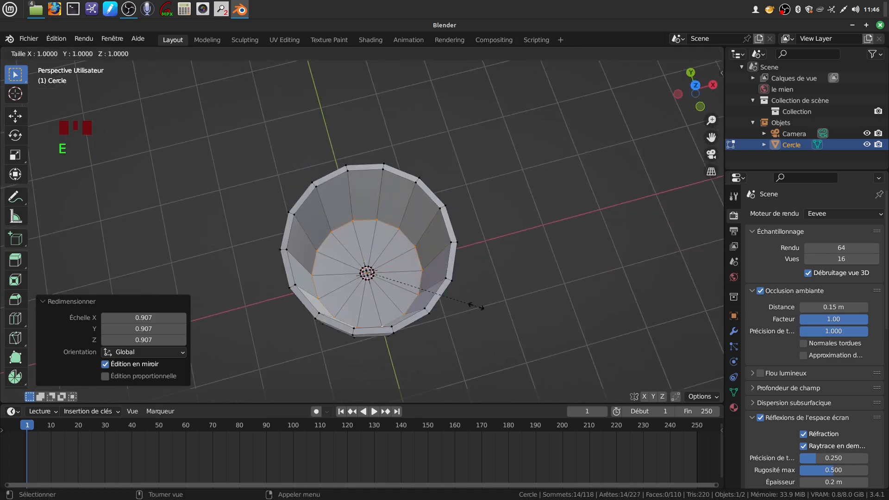
{"action": "left_click", "coordinate": [385, 277]}
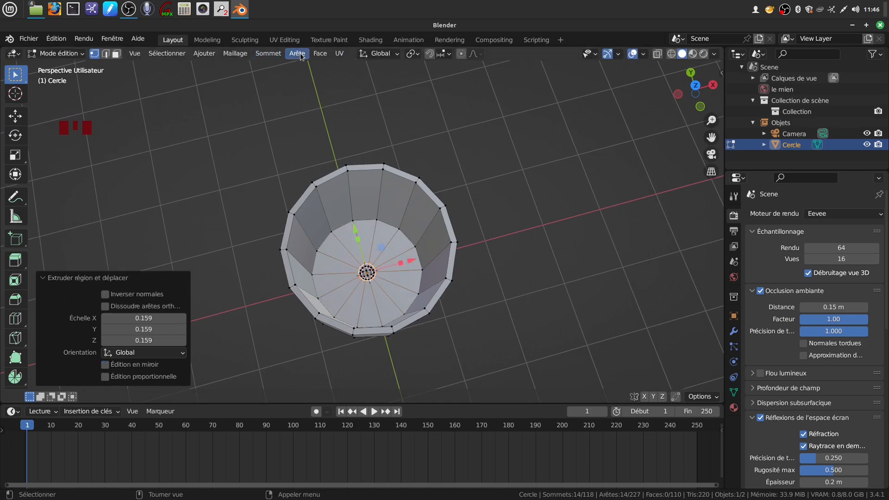
{"action": "left_click", "coordinate": [323, 55]}
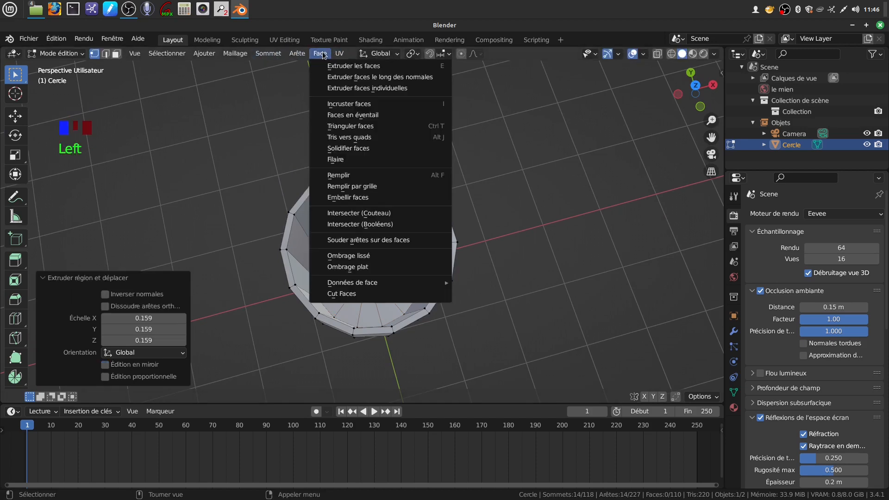
{"action": "left_click", "coordinate": [374, 187]}
- Return to Object Mode and apply smooth shading to the mug
{"action": "middle_click_drag", "start_coordinate": [374, 186], "coordinate": [400, 198]}
{"action": "key", "text": "Tab"}
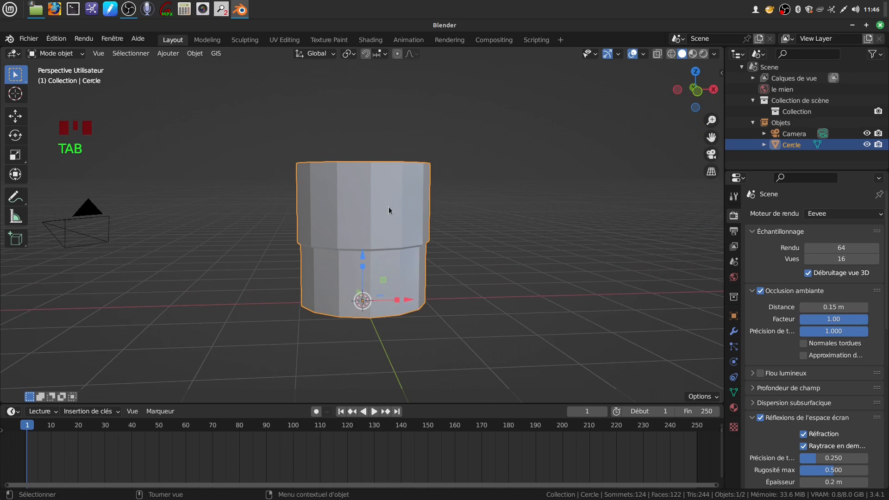
{"action": "right_click", "coordinate": [388, 207]}
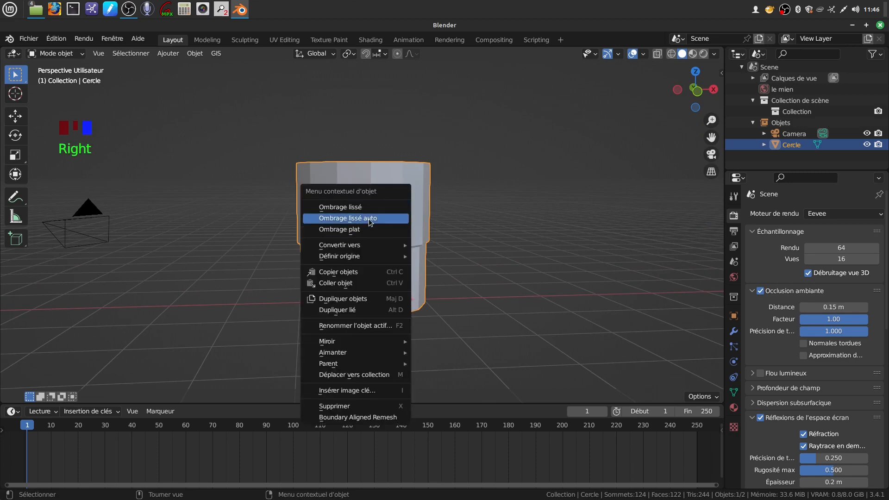
{"action": "left_click", "coordinate": [370, 208]}
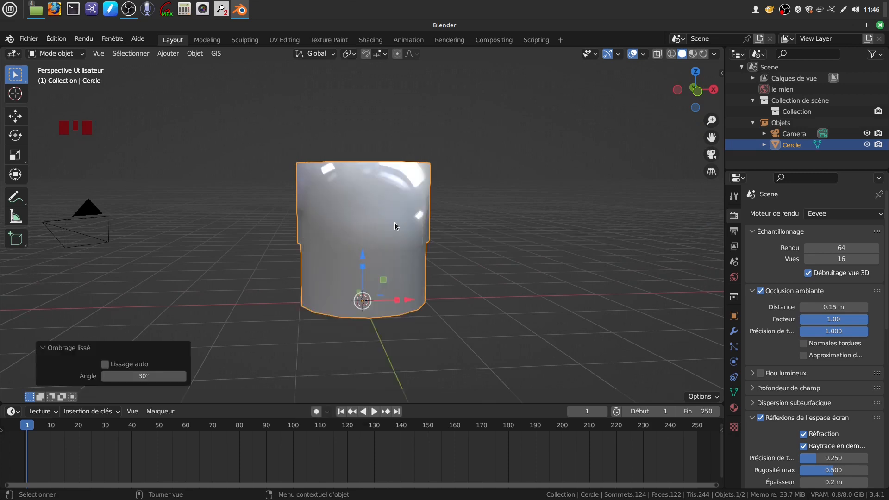
- Add a Subdivision Surface modifier to the mug with the viewport level set to 2
{"action": "left_click", "coordinate": [734, 331]}
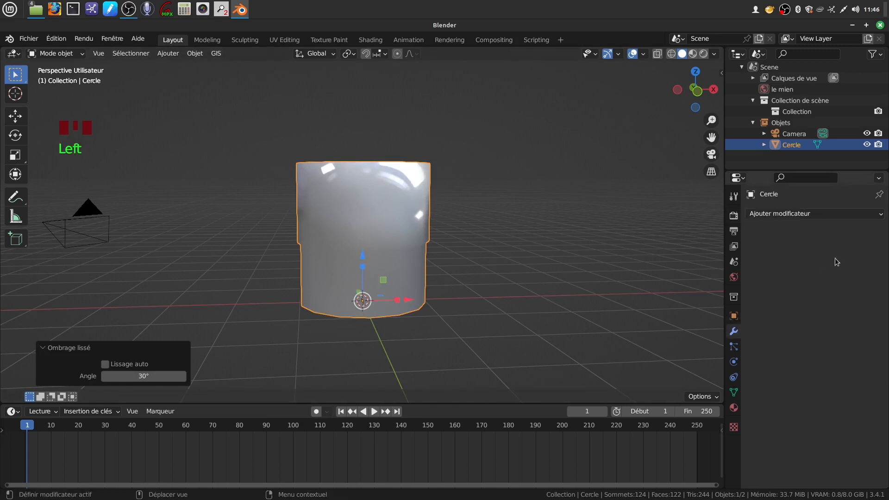
{"action": "left_click", "coordinate": [883, 216]}
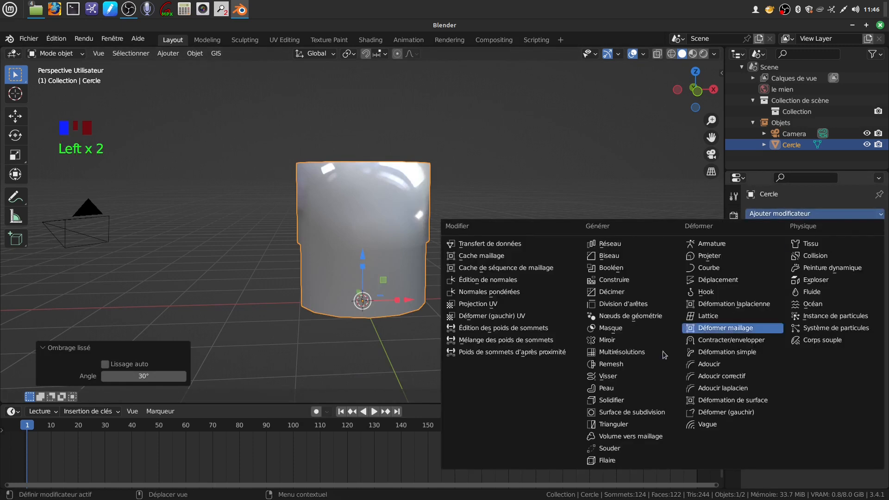
{"action": "left_click", "coordinate": [630, 402]}
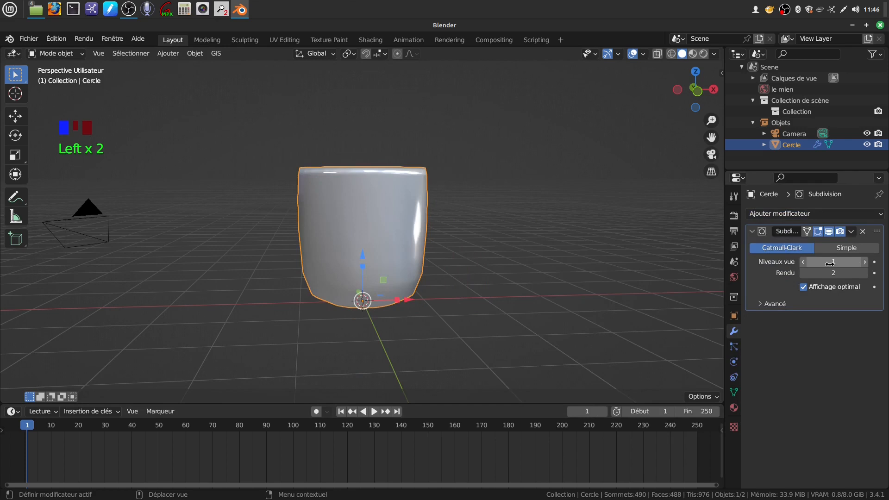
{"action": "left_click", "coordinate": [865, 263]}
- Enter Edit Mode and turn off the Subdivision modifier's viewport display
{"action": "middle_click_drag", "start_coordinate": [476, 266], "coordinate": [518, 255]}
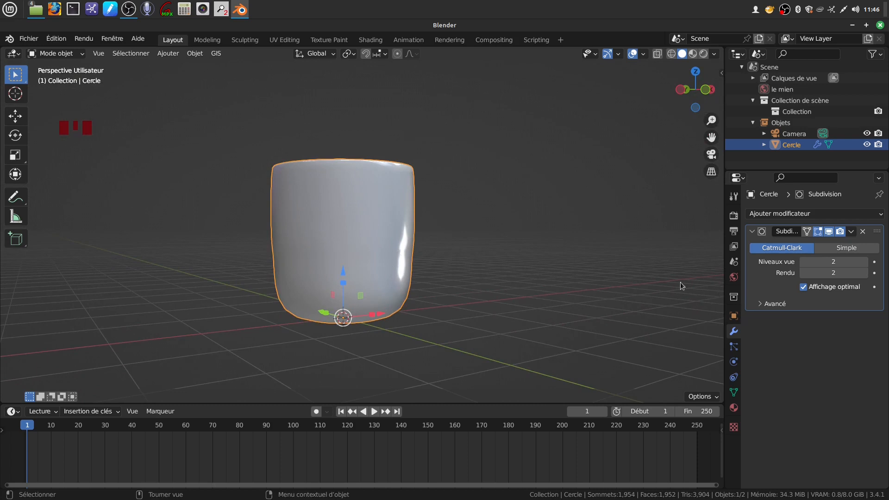
{"action": "mouse_move", "coordinate": [504, 241]}
{"action": "middle_mouse_down"}
{"action": "mouse_move", "coordinate": [511, 233]}
{"action": "mouse_move", "coordinate": [511, 246]}
{"action": "middle_mouse_up"}
{"action": "key", "text": "Tab"}
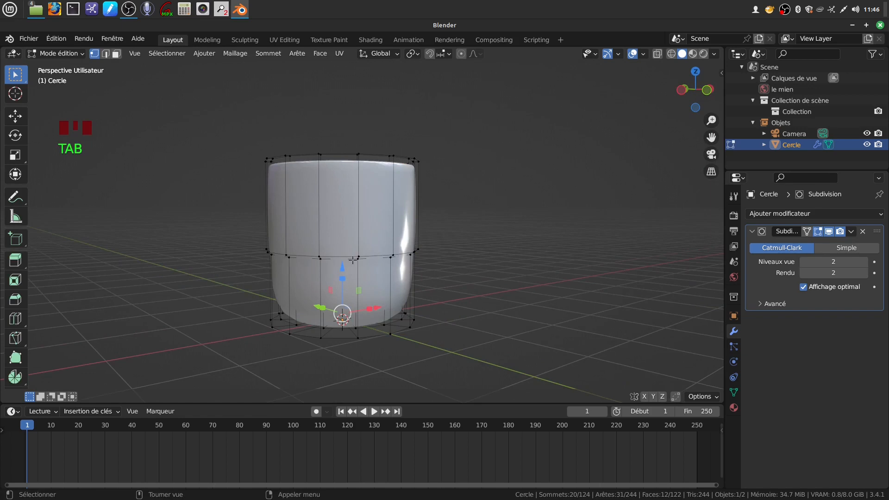
{"action": "left_click", "coordinate": [829, 232]}
- Add one loop cut around the upper wall and slide it close to the rim, at a factor of about -0.846
{"action": "middle_click_drag", "start_coordinate": [445, 241], "coordinate": [399, 190]}
{"action": "scroll", "coordinate": [419, 259], "scroll_direction": "up", "scroll_amount": 2}
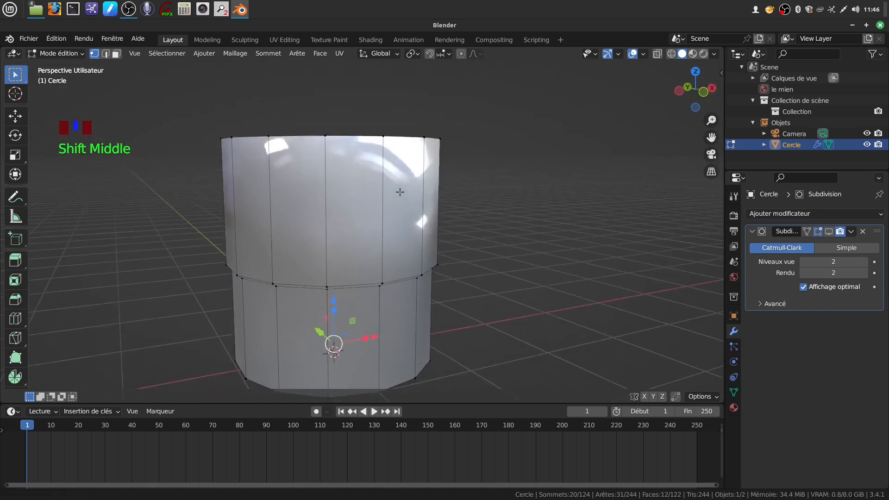
{"action": "scroll", "coordinate": [392, 198], "scroll_direction": "down", "scroll_amount": 3}
{"action": "scroll", "coordinate": [377, 239], "scroll_direction": "up", "scroll_amount": 1}
{"action": "key", "text": "ctrl"}
{"action": "key", "text": "ctrl+r"}
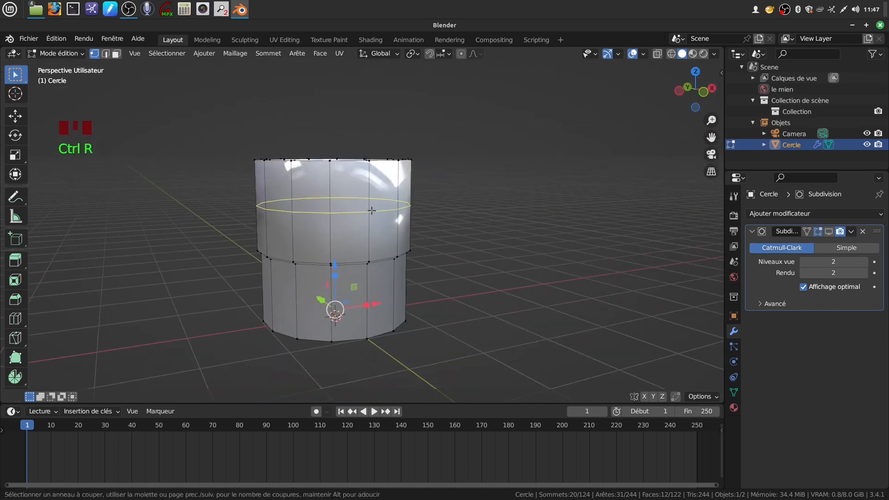
{"action": "left_click", "coordinate": [315, 179]}
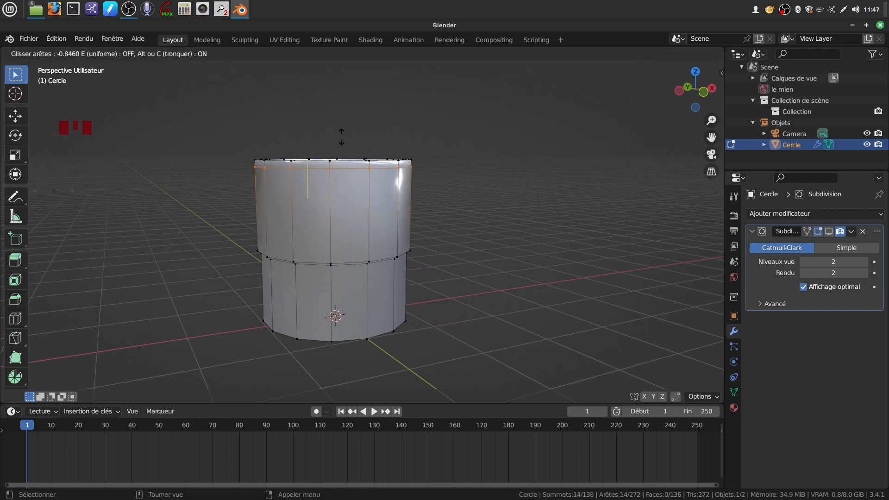
{"action": "left_click", "coordinate": [341, 137]}
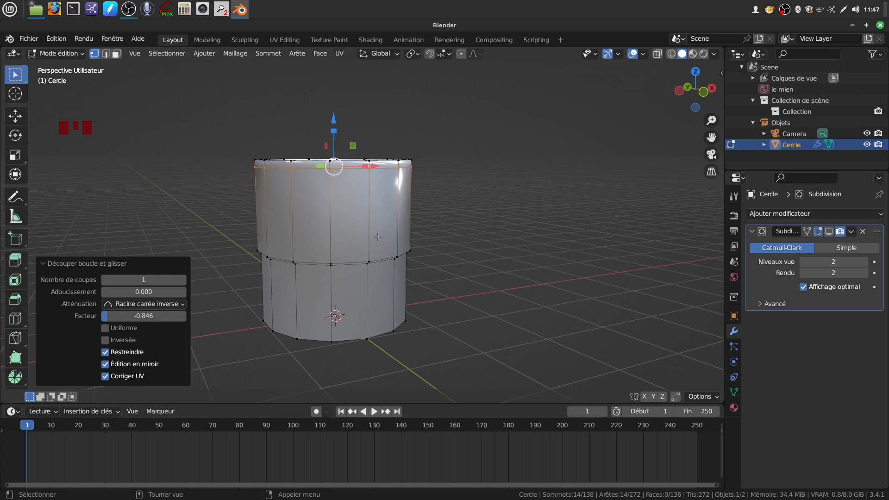
- Add a second loop cut around the upper wall and slide it down near the wall's step, at a factor of 0.710
{"action": "key", "text": "ctrl+r"}
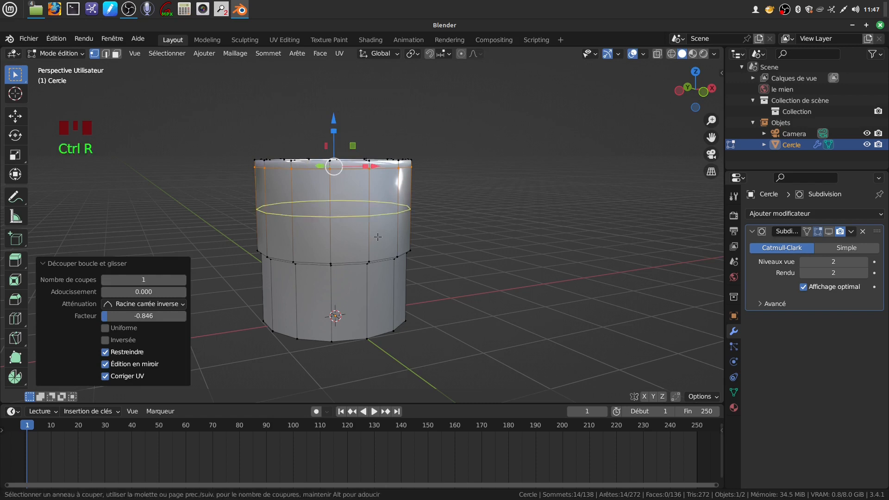
{"action": "left_click", "coordinate": [378, 236]}
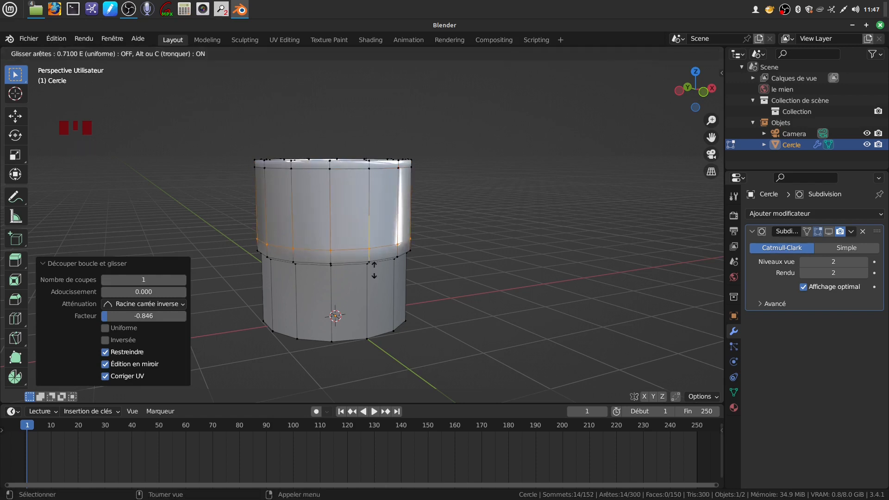
{"action": "left_click", "coordinate": [374, 270]}
- Extrude the +X-facing face between the upper wall's two loop cuts by about 0.91 m along X as a handle block
{"action": "scroll", "coordinate": [381, 283], "scroll_direction": "up", "scroll_amount": 2}
{"action": "middle_click_drag", "start_coordinate": [407, 257], "coordinate": [376, 238]}
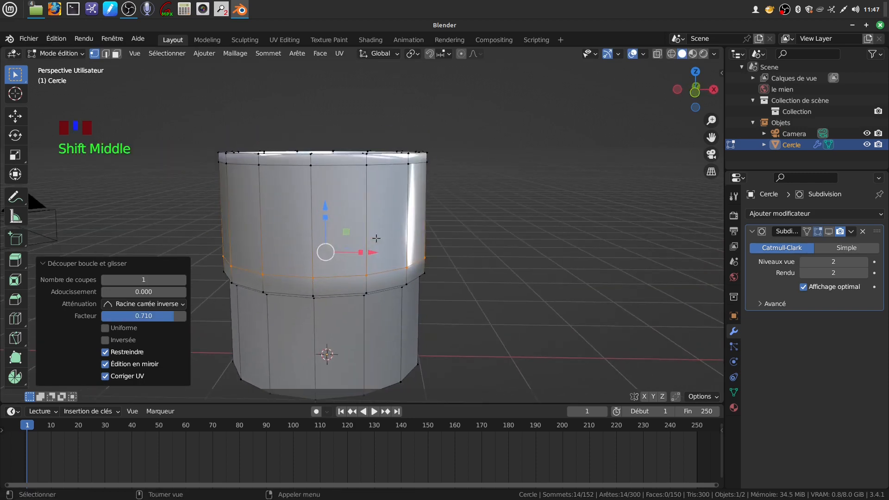
{"action": "key", "text": "KP_3"}
{"action": "middle_click_drag", "start_coordinate": [416, 301], "coordinate": [277, 236], "text": "shift"}
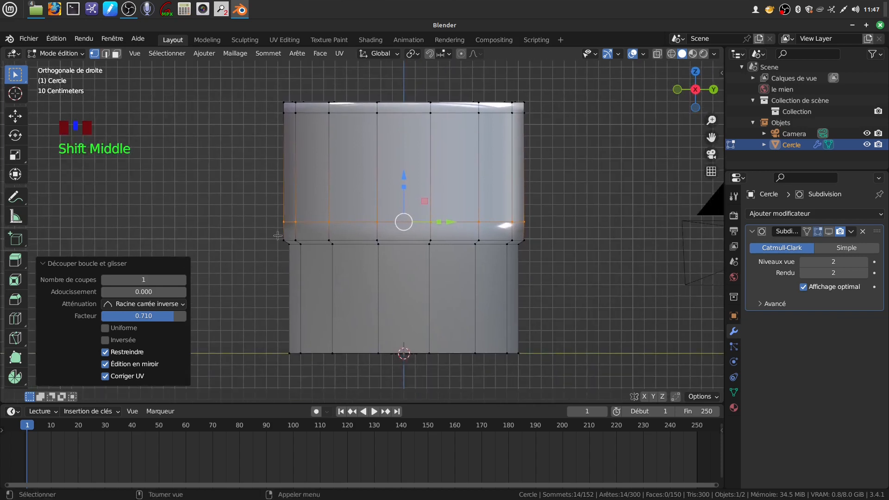
{"action": "left_click", "coordinate": [115, 56]}
{"action": "left_click", "coordinate": [397, 180]}
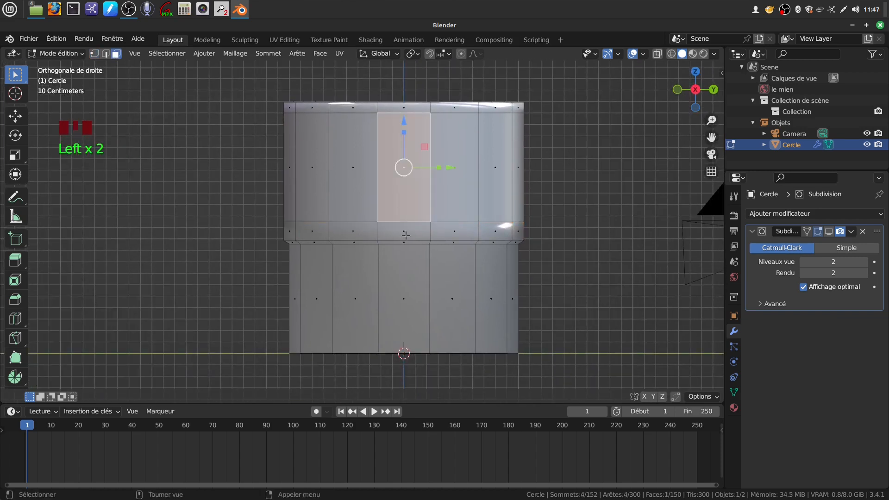
{"action": "key", "text": "KP_1"}
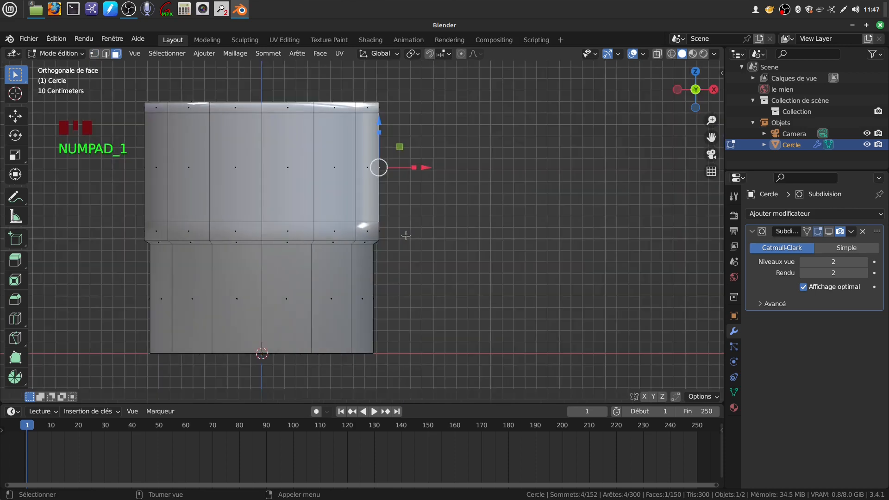
{"action": "scroll", "coordinate": [406, 236], "scroll_direction": "down", "scroll_amount": 1}
{"action": "key", "text": "e"}
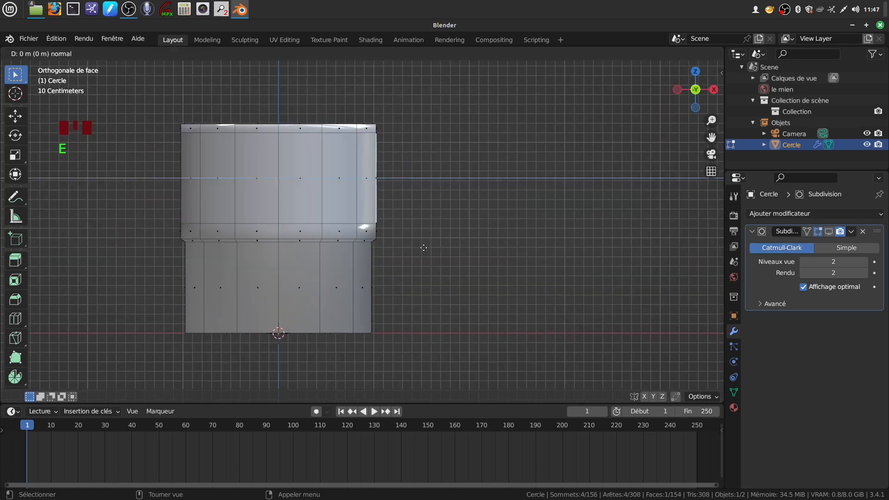
{"action": "right_click", "coordinate": [429, 225]}
{"action": "left_click_drag", "start_coordinate": [423, 179], "coordinate": [510, 176]}
{"action": "middle_click_drag", "start_coordinate": [413, 167], "coordinate": [418, 178], "text": "shift"}
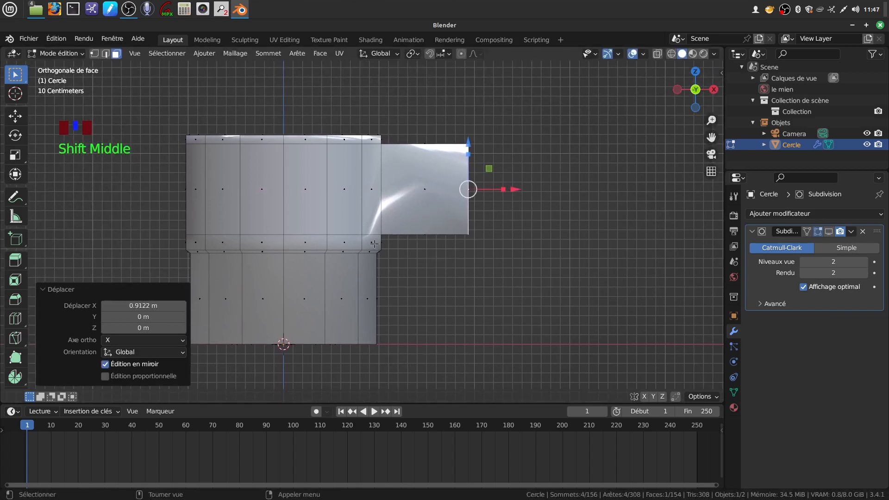
- Add a centred horizontal loop cut around the upper wall and handle block, and a centred vertical one around the block
{"action": "key", "text": "ctrl+r"}
{"action": "left_click", "coordinate": [355, 214]}
{"action": "right_click", "coordinate": [358, 214]}
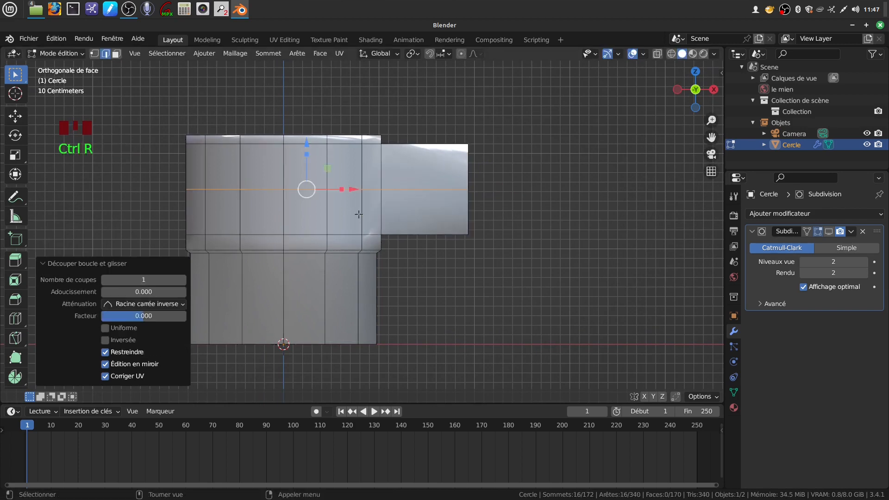
{"action": "key", "text": "ctrl+r"}
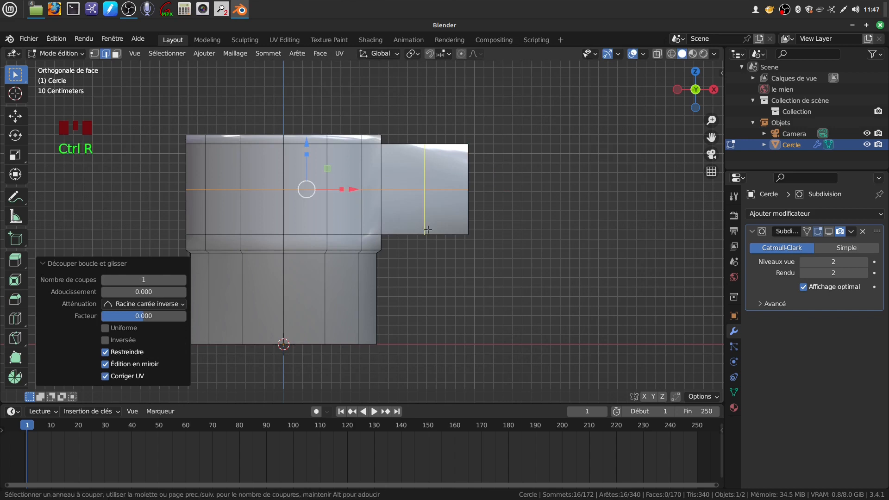
{"action": "left_click", "coordinate": [427, 230]}
{"action": "right_click", "coordinate": [427, 230]}
- Scale the handle block's vertical loop to about 1.28 in Z and move the outer end's middle edge about 0.14 m along X
{"action": "middle_click_drag", "start_coordinate": [481, 217], "coordinate": [404, 257]}
{"action": "scroll", "coordinate": [404, 257], "scroll_direction": "up", "scroll_amount": 2}
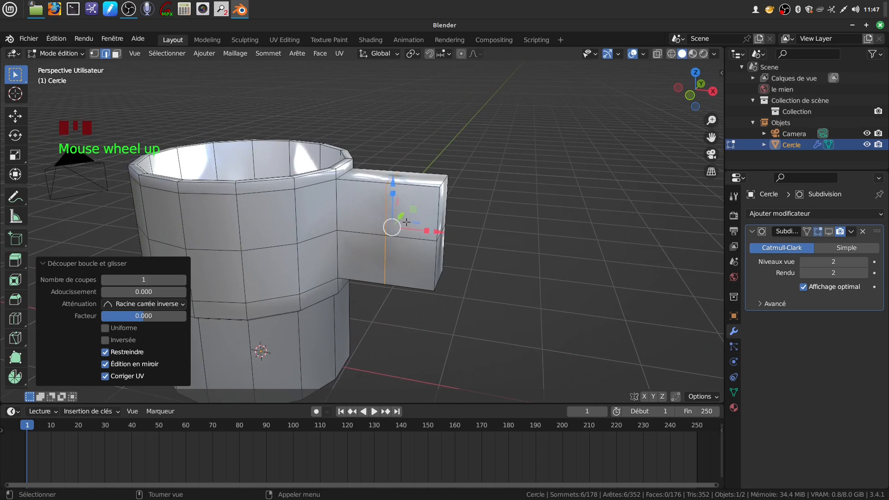
{"action": "left_click_drag", "start_coordinate": [394, 193], "coordinate": [396, 182]}
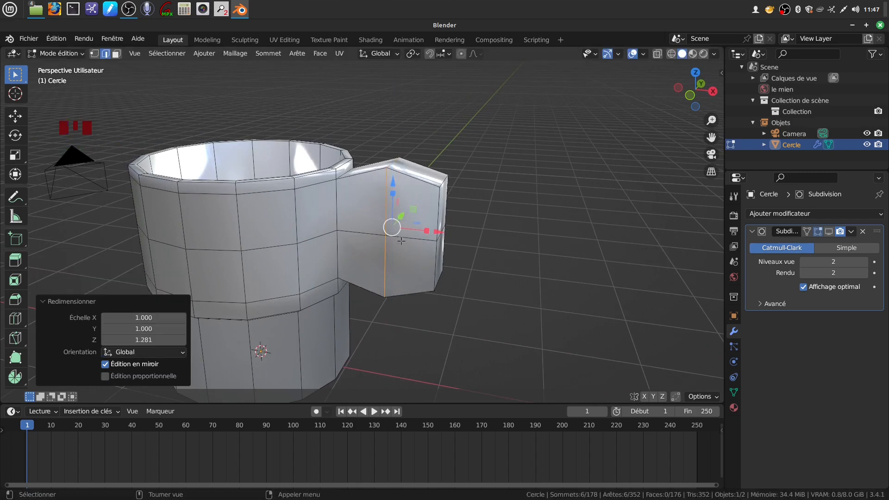
{"action": "middle_click_drag", "start_coordinate": [435, 244], "coordinate": [438, 241]}
{"action": "left_click", "coordinate": [438, 240]}
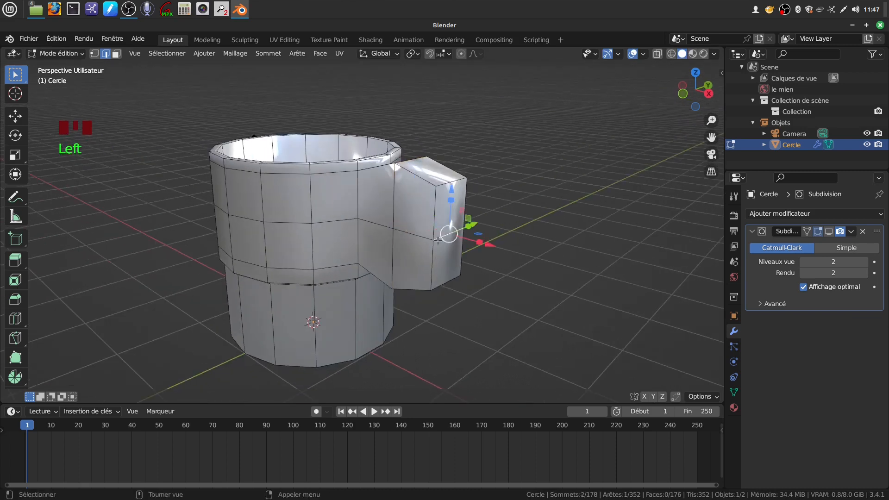
{"action": "left_click_drag", "start_coordinate": [483, 251], "coordinate": [496, 255]}
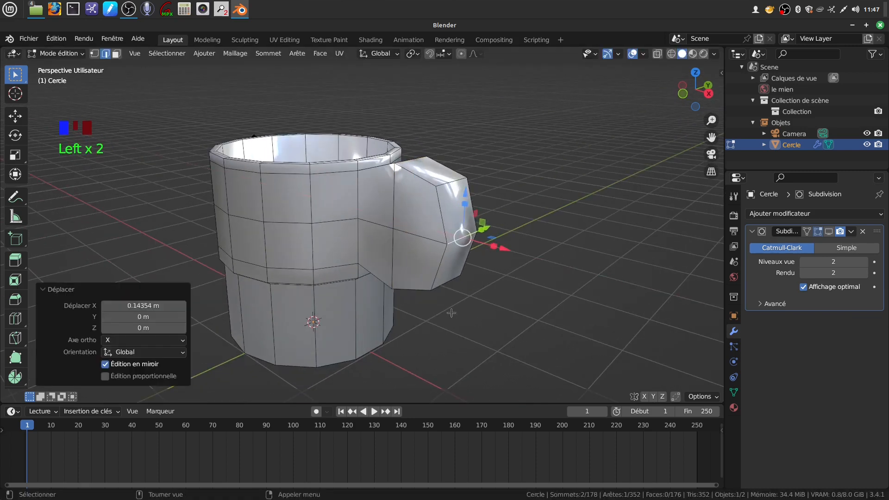
- Select the four side faces on each of the handle block's two opposite sides in face mode
{"action": "scroll", "coordinate": [451, 289], "scroll_direction": "down", "scroll_amount": 2}
{"action": "middle_click_drag", "start_coordinate": [451, 288], "coordinate": [397, 300]}
{"action": "left_click", "coordinate": [111, 56]}
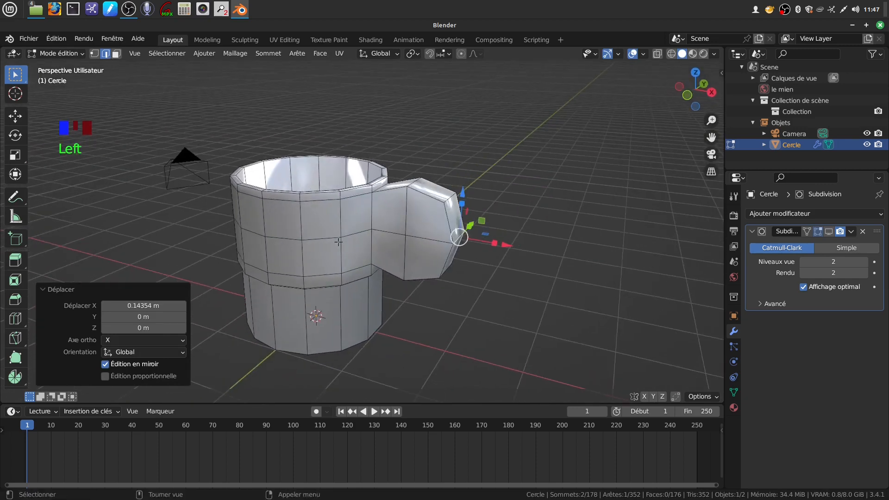
{"action": "left_click", "coordinate": [116, 53]}
{"action": "key", "text": "c"}
{"action": "left_click", "coordinate": [405, 232]}
{"action": "right_click", "coordinate": [405, 233]}
{"action": "middle_click_drag", "start_coordinate": [473, 262], "coordinate": [291, 268]}
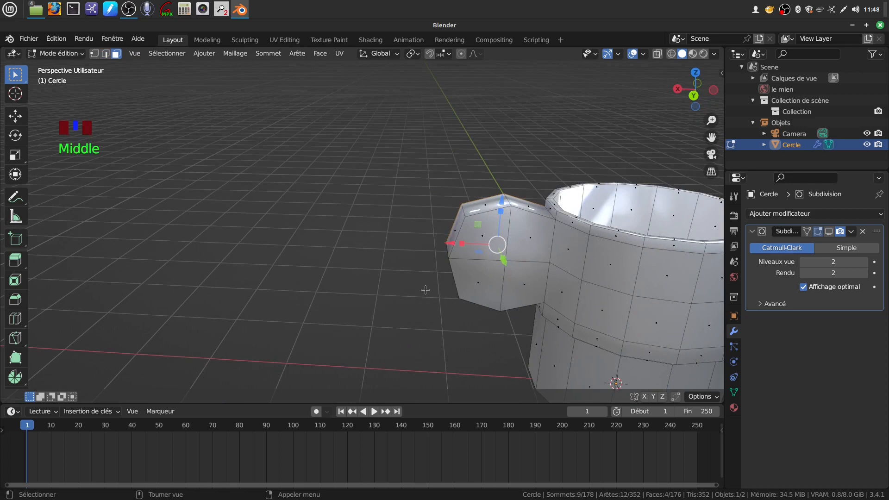
{"action": "key", "text": "c"}
{"action": "left_click", "coordinate": [479, 262]}
{"action": "right_click", "coordinate": [444, 280]}
{"action": "middle_click_drag", "start_coordinate": [382, 300], "coordinate": [503, 279]}
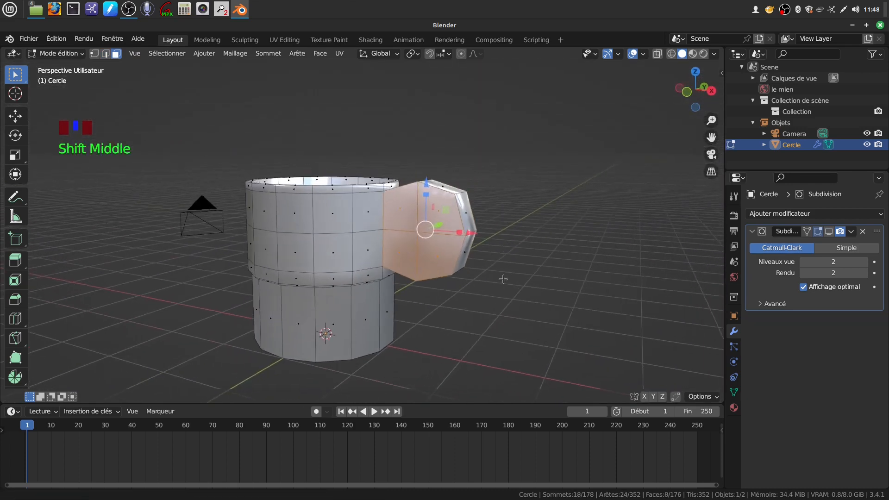
- Set the transform pivot point to Barycentre and inset the handle's selected side faces by about 0.25 m
{"action": "left_click", "coordinate": [416, 54]}
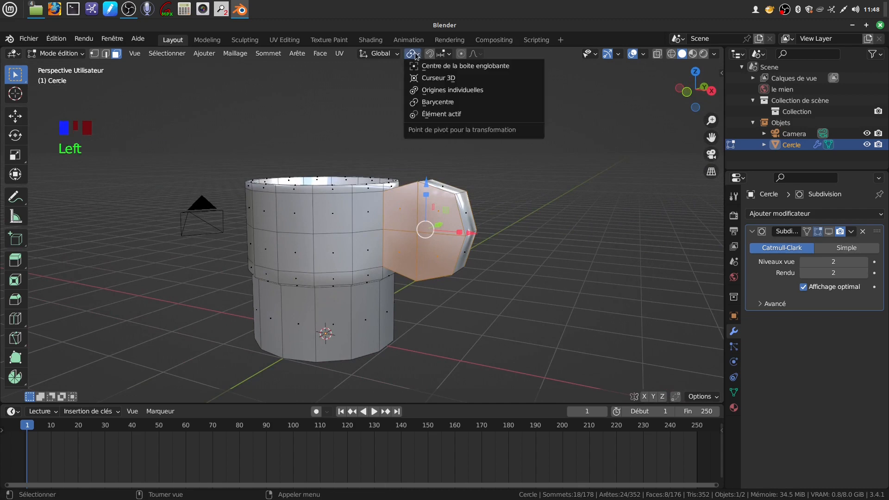
{"action": "left_click", "coordinate": [443, 101]}
{"action": "middle_click_drag", "start_coordinate": [542, 290], "coordinate": [522, 272], "text": "shift"}
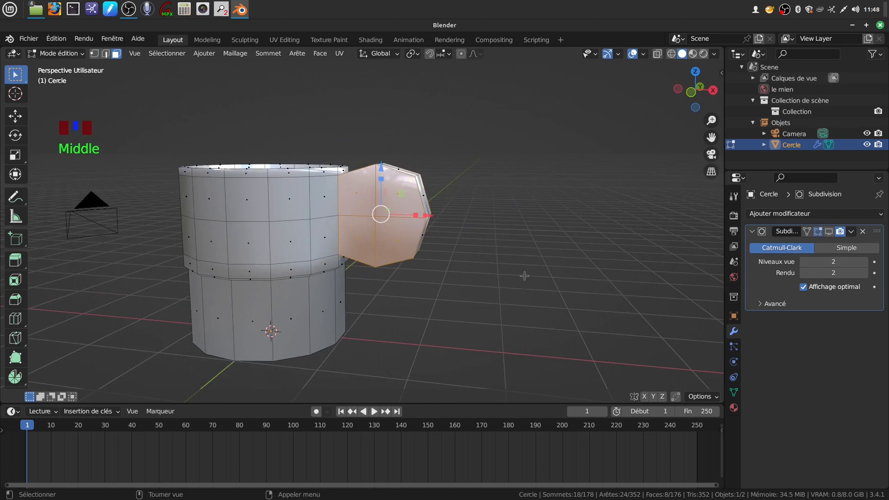
{"action": "scroll", "coordinate": [525, 276], "scroll_direction": "up", "scroll_amount": 2}
{"action": "key", "text": "i"}
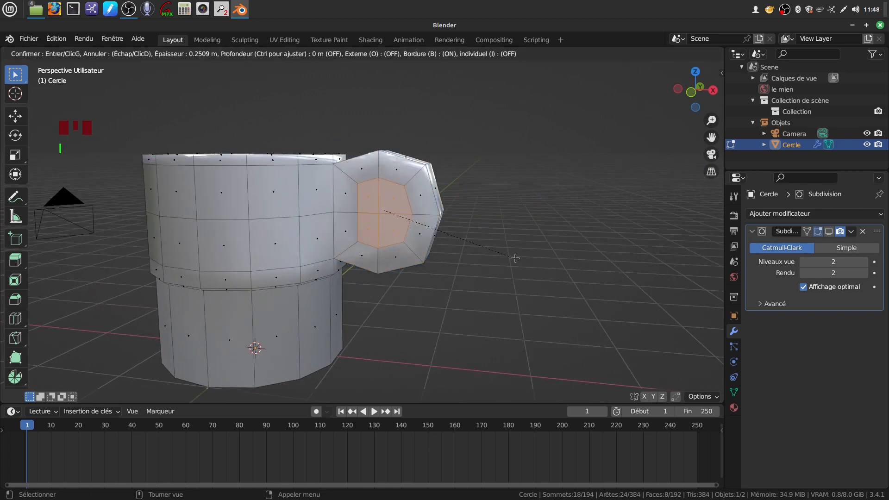
{"action": "left_click", "coordinate": [515, 257]}
- Bridge the edge loops of the two inset face groups to open a hole through the handle
{"action": "middle_click_drag", "start_coordinate": [488, 224], "coordinate": [467, 225]}
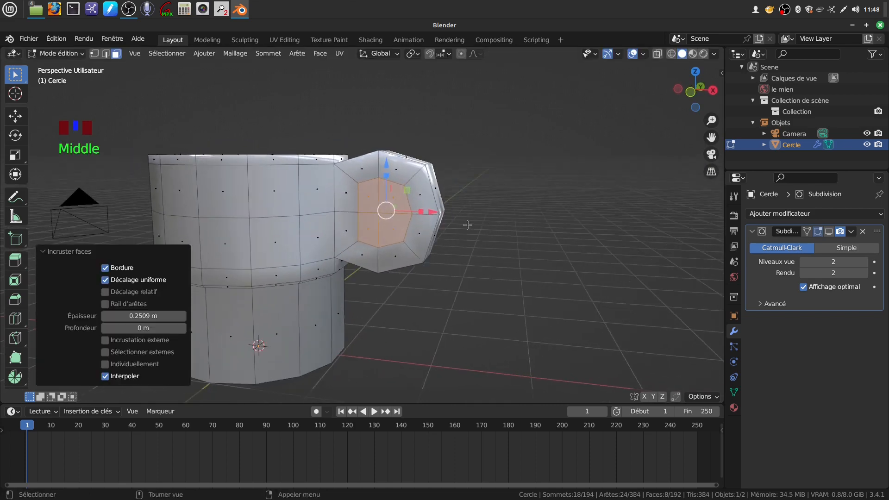
{"action": "left_click", "coordinate": [303, 54]}
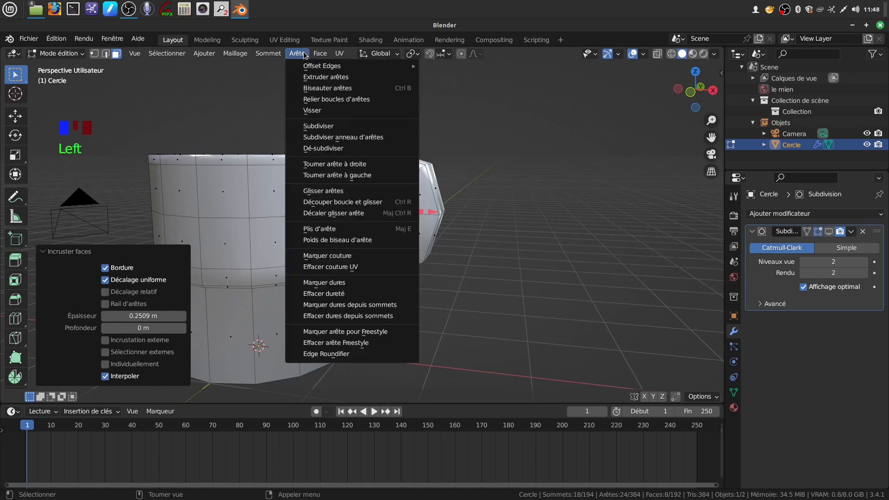
{"action": "left_click", "coordinate": [333, 99]}
- Move the middle edge inside the handle hole, on the mug side, about -0.12 m along X
{"action": "scroll", "coordinate": [417, 241], "scroll_direction": "up", "scroll_amount": 3}
{"action": "middle_click_drag", "start_coordinate": [416, 242], "coordinate": [384, 219]}
{"action": "left_click", "coordinate": [363, 190]}
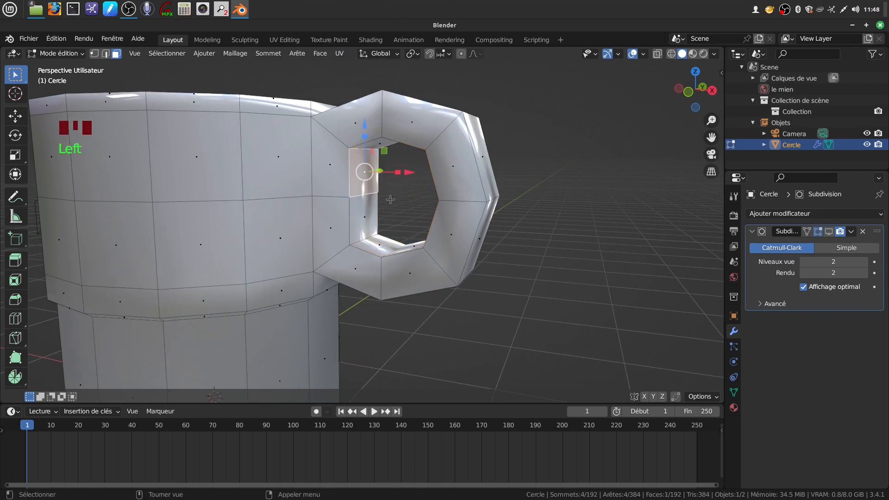
{"action": "left_click", "coordinate": [105, 53]}
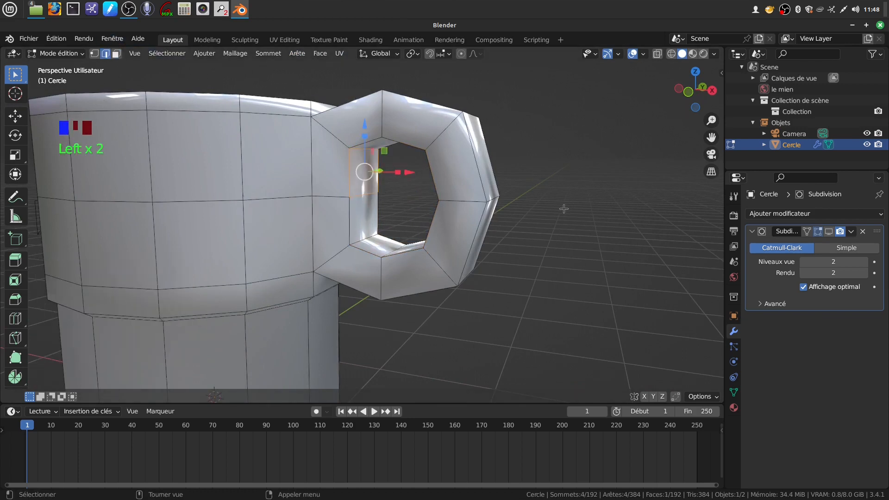
{"action": "left_click", "coordinate": [407, 201]}
{"action": "left_click", "coordinate": [371, 193]}
{"action": "left_click_drag", "start_coordinate": [410, 195], "coordinate": [392, 195]}
- Return to Object Mode and turn on the Subdivision modifier's viewport display to check the smoothed mug and handle
{"action": "middle_click_drag", "start_coordinate": [456, 175], "coordinate": [464, 192]}
{"action": "scroll", "coordinate": [463, 192], "scroll_direction": "down", "scroll_amount": 4}
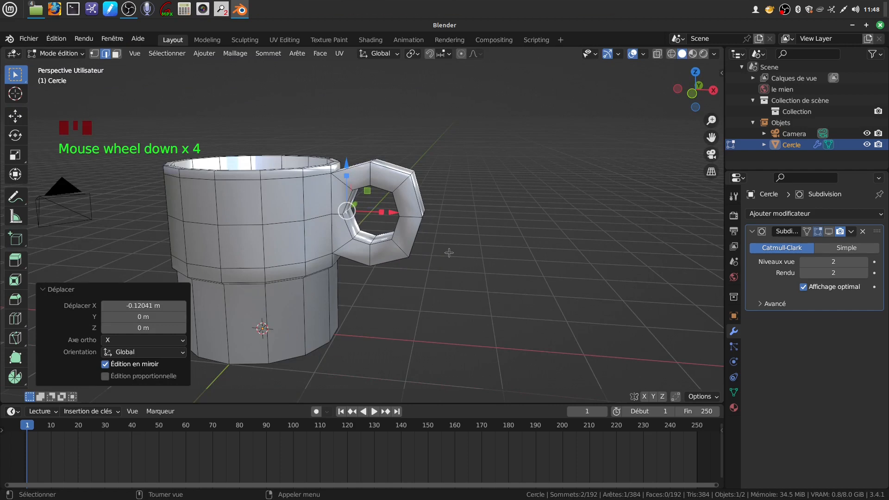
{"action": "mouse_move", "coordinate": [449, 253]}
{"action": "middle_mouse_down", "text": "shift"}
{"action": "mouse_move", "coordinate": [467, 213]}
{"action": "mouse_move", "coordinate": [430, 244]}
{"action": "mouse_move", "coordinate": [454, 262]}
{"action": "middle_mouse_up", "text": "shift"}
{"action": "scroll", "coordinate": [453, 259], "scroll_direction": "up", "scroll_amount": 1}
{"action": "scroll", "coordinate": [387, 252], "scroll_direction": "up", "scroll_amount": 4}
{"action": "scroll", "coordinate": [403, 227], "scroll_direction": "down", "scroll_amount": 5}
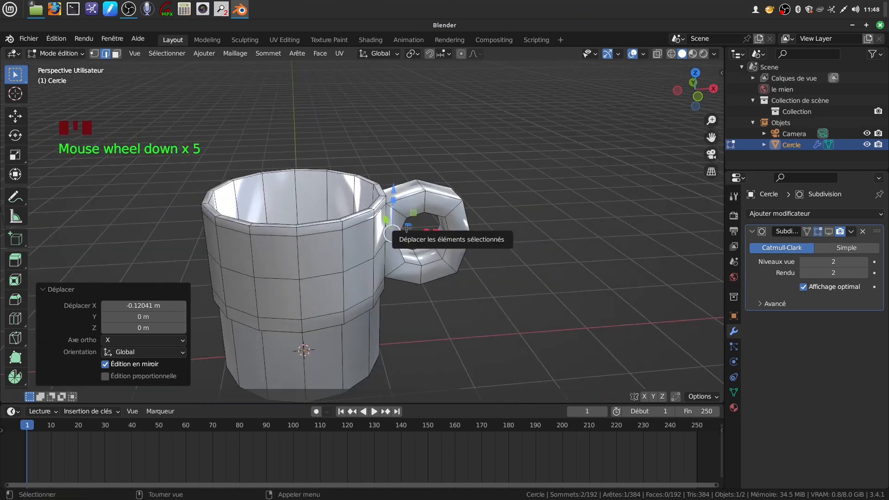
{"action": "key", "text": "Tab"}
{"action": "left_click", "coordinate": [827, 233]}
{"action": "middle_click_drag", "start_coordinate": [428, 229], "coordinate": [362, 346]}
{"action": "scroll", "coordinate": [388, 249], "scroll_direction": "up", "scroll_amount": 2}
{"action": "scroll", "coordinate": [396, 252], "scroll_direction": "down", "scroll_amount": 3}
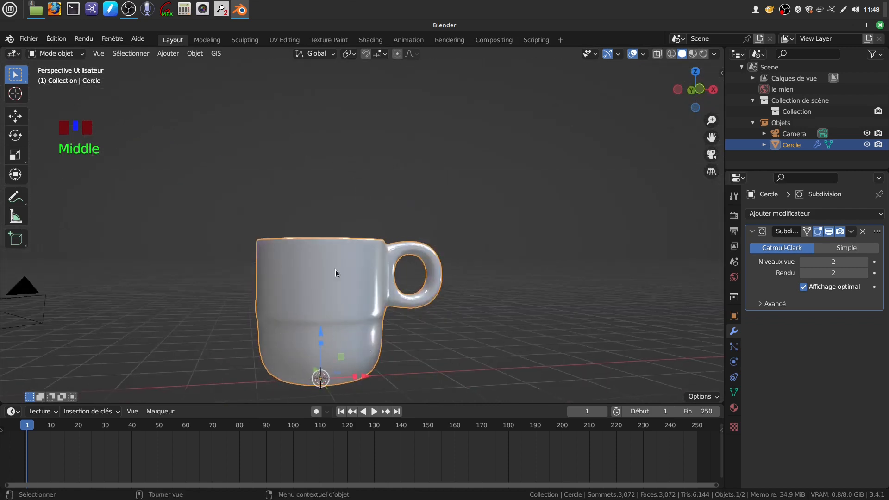
- Enter Edit Mode and select both the inner and outer edge loops of the mug's top rim
{"action": "key", "text": "Tab"}
{"action": "middle_click_drag", "start_coordinate": [336, 273], "coordinate": [347, 272]}
{"action": "scroll", "coordinate": [347, 272], "scroll_direction": "up", "scroll_amount": 5}
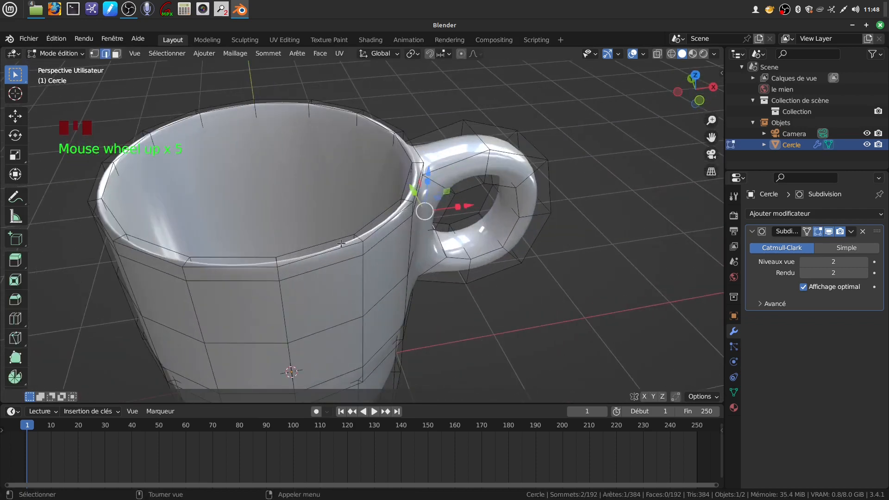
{"action": "left_click", "coordinate": [327, 241], "text": "alt"}
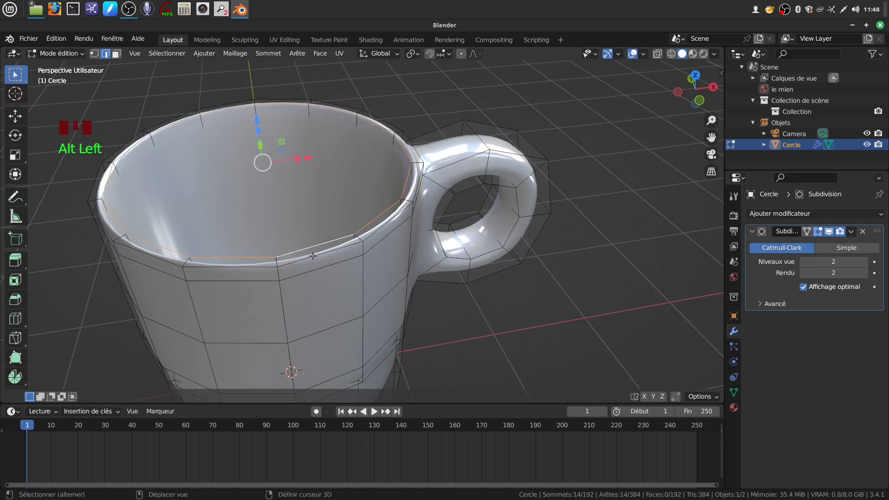
{"action": "left_click", "coordinate": [311, 254], "text": "alt+shift"}
{"action": "middle_click_drag", "start_coordinate": [311, 254], "coordinate": [384, 251], "text": "shift"}
{"action": "scroll", "coordinate": [379, 273], "scroll_direction": "up", "scroll_amount": 3}
{"action": "scroll", "coordinate": [383, 251], "scroll_direction": "down", "scroll_amount": 1}
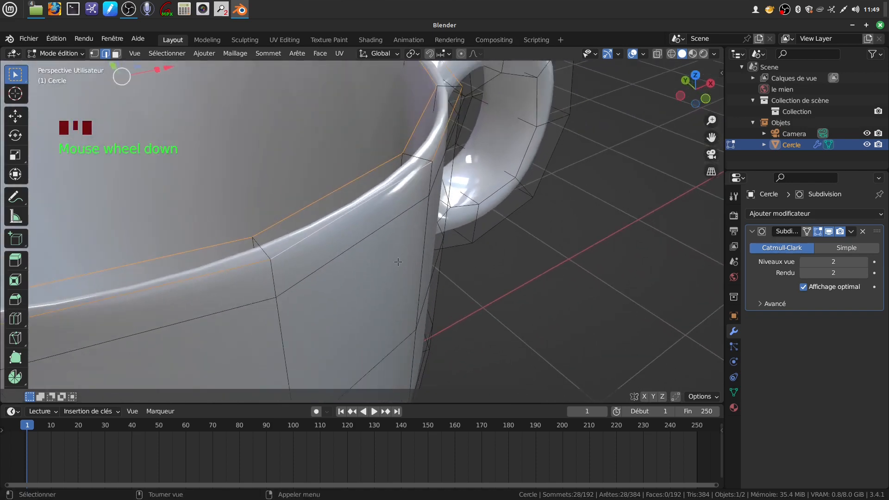
- Try to bevel both rim edge loops by about 0.024 m with one segment
{"action": "key", "text": "ctrl+b"}
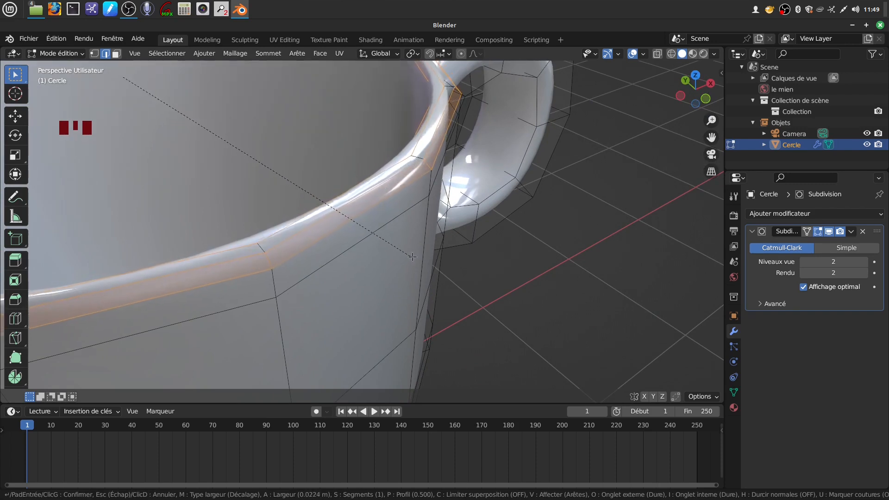
{"action": "left_click", "coordinate": [414, 255]}
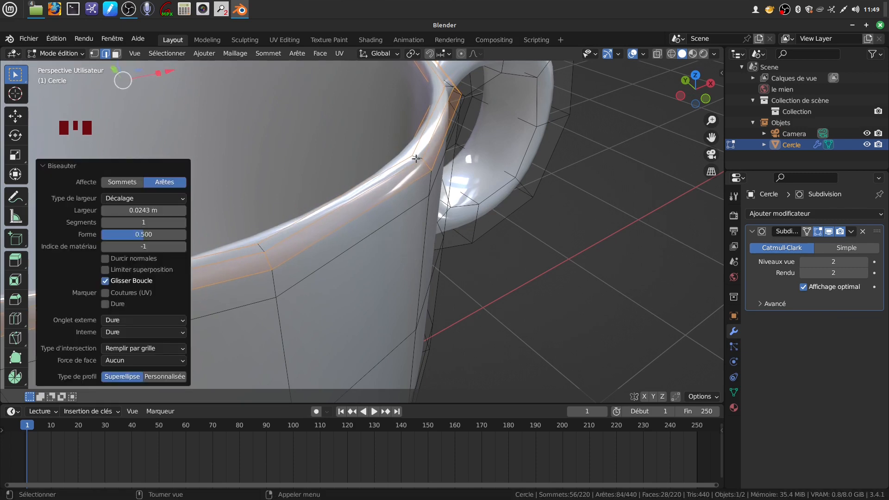
{"action": "key", "text": "ctrl+z"}
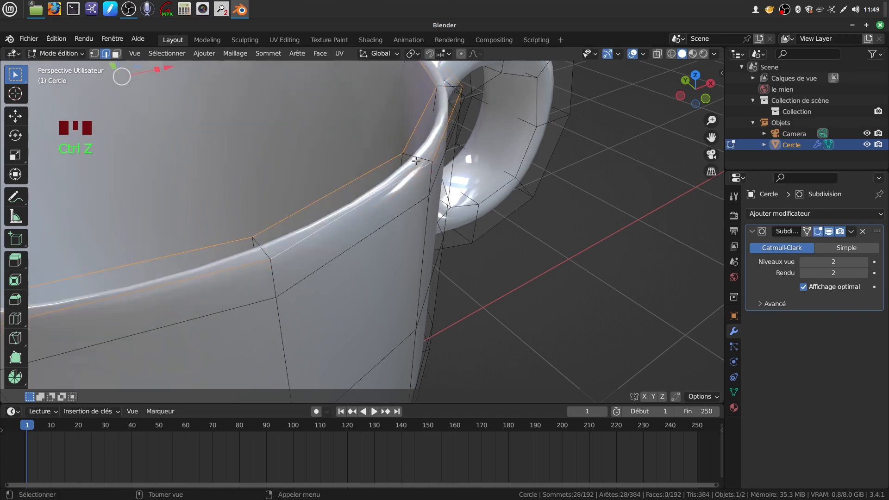
- Bevel both rim edge loops by about 0.025 m with two segments and return to Object Mode
{"action": "key", "text": "ctrl+b"}
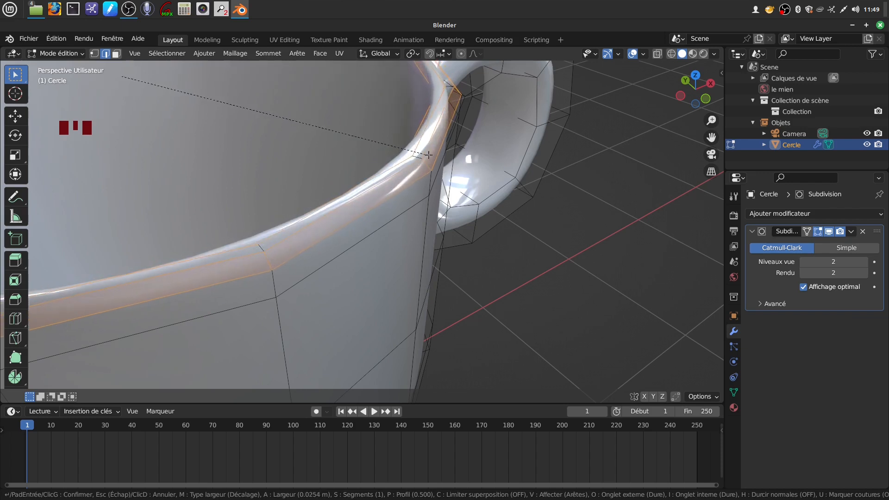
{"action": "scroll", "coordinate": [428, 155], "scroll_direction": "up", "scroll_amount": 1}
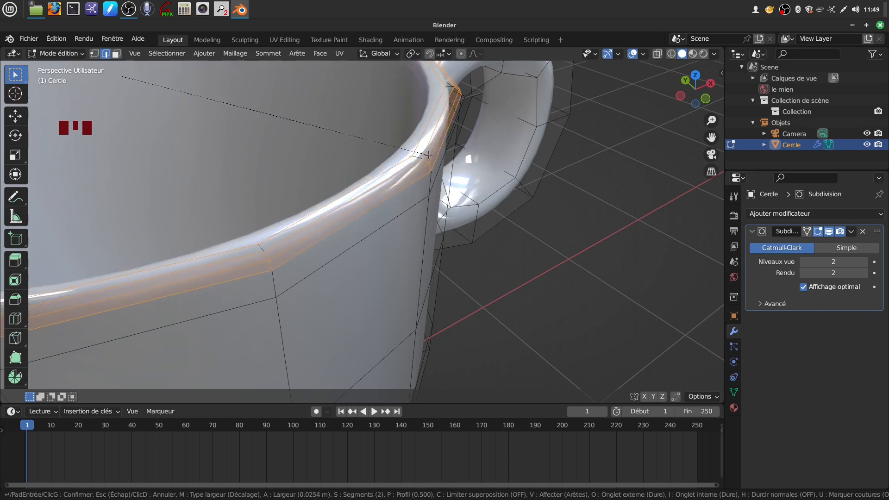
{"action": "left_click", "coordinate": [429, 155]}
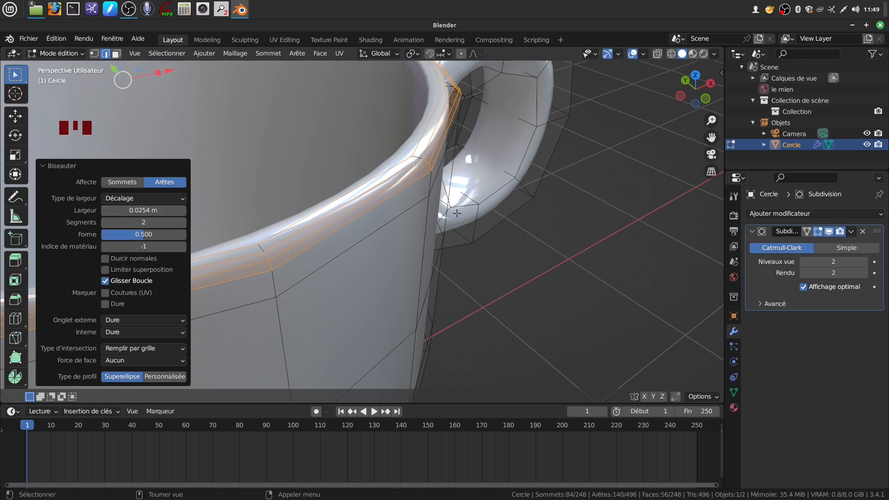
{"action": "scroll", "coordinate": [469, 231], "scroll_direction": "down", "scroll_amount": 4}
{"action": "middle_click_drag", "start_coordinate": [485, 246], "coordinate": [404, 210]}
{"action": "key", "text": "Tab"}
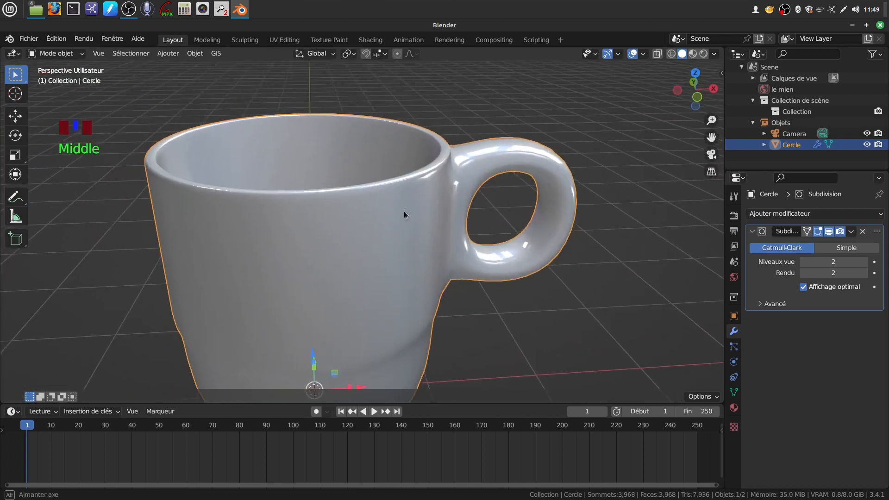
- In Edit Mode, select the outer edge loop of the mug's base and turn off the Subdivision modifier's viewport display
{"action": "scroll", "coordinate": [404, 211], "scroll_direction": "down", "scroll_amount": 4}
{"action": "middle_click_drag", "start_coordinate": [400, 252], "coordinate": [406, 221]}
{"action": "middle_click_drag", "start_coordinate": [381, 296], "coordinate": [403, 139], "text": "shift"}
{"action": "key", "text": "Tab"}
{"action": "middle_click_drag", "start_coordinate": [408, 294], "coordinate": [404, 254]}
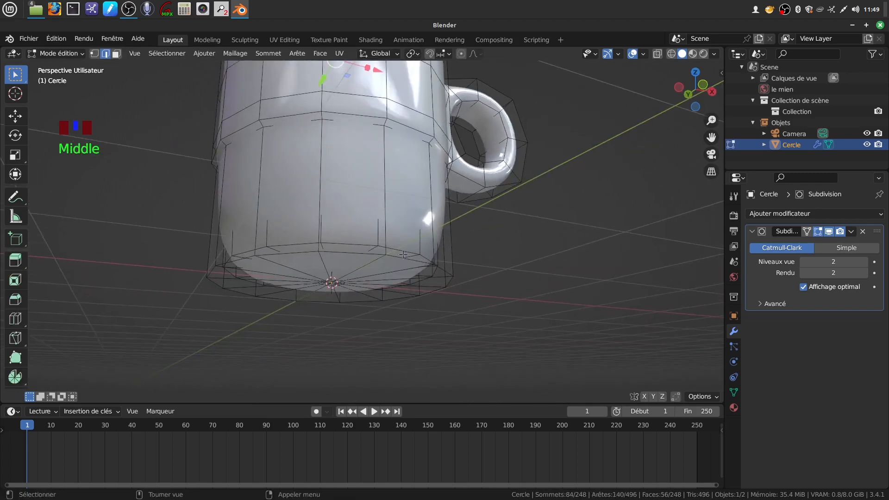
{"action": "left_click", "coordinate": [400, 255], "text": "alt"}
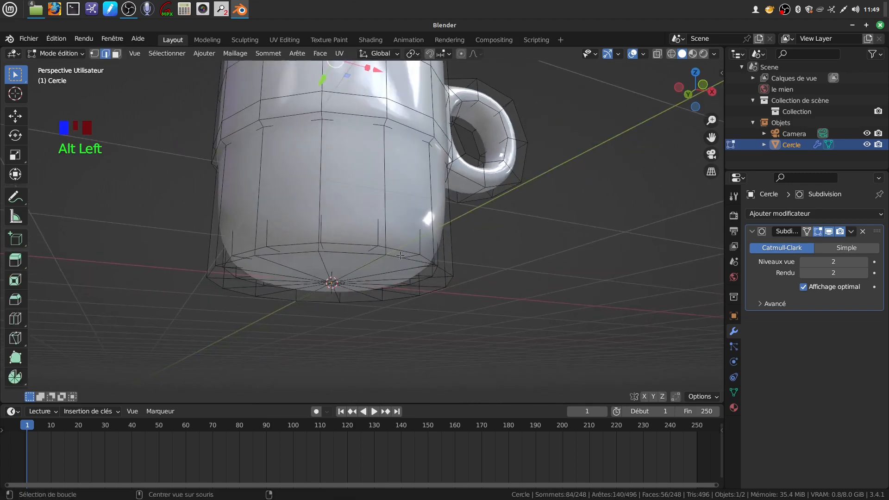
{"action": "middle_click_drag", "start_coordinate": [436, 259], "coordinate": [431, 295]}
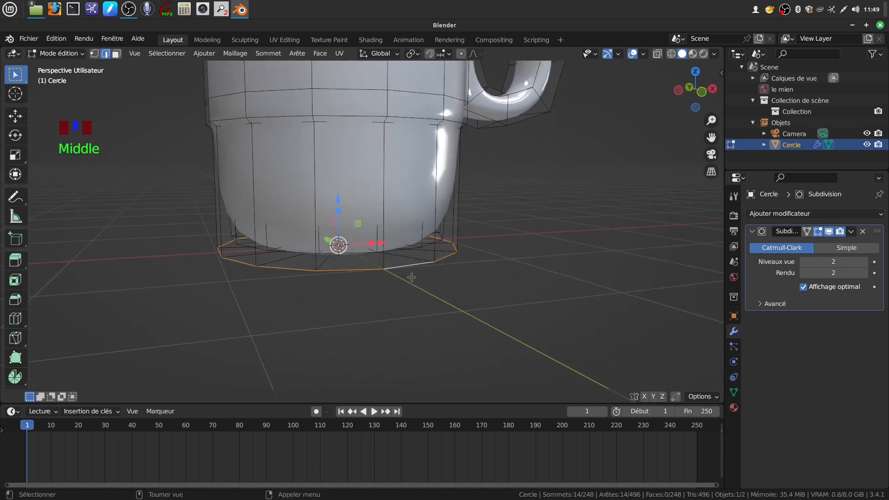
{"action": "scroll", "coordinate": [412, 269], "scroll_direction": "down", "scroll_amount": 2}
{"action": "middle_click_drag", "start_coordinate": [411, 269], "coordinate": [412, 291], "text": "shift"}
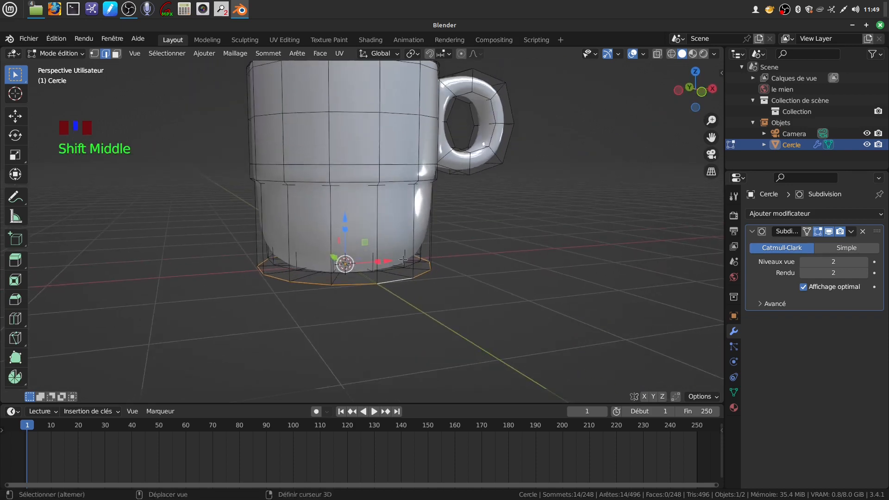
{"action": "left_click", "coordinate": [829, 231]}
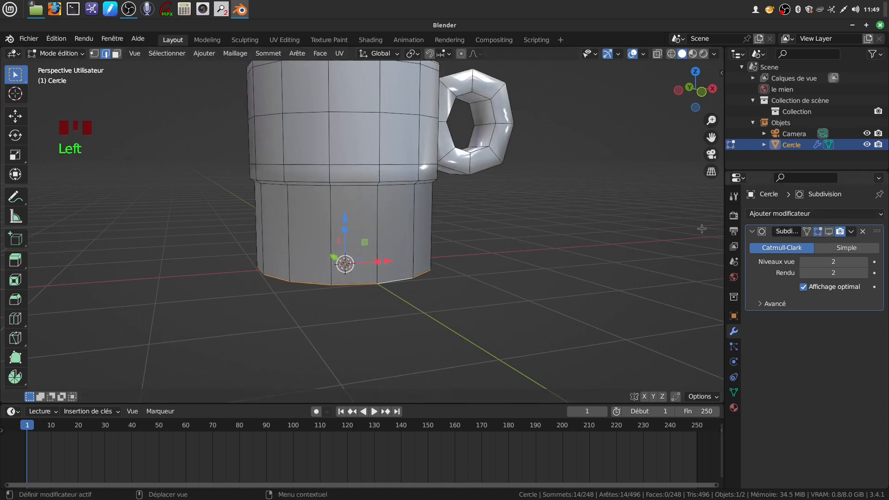
- Add the inner floor's edge loop to the selection and bevel both bottom loops by about 0.063 m with two segments
{"action": "middle_click_drag", "start_coordinate": [391, 224], "coordinate": [364, 239]}
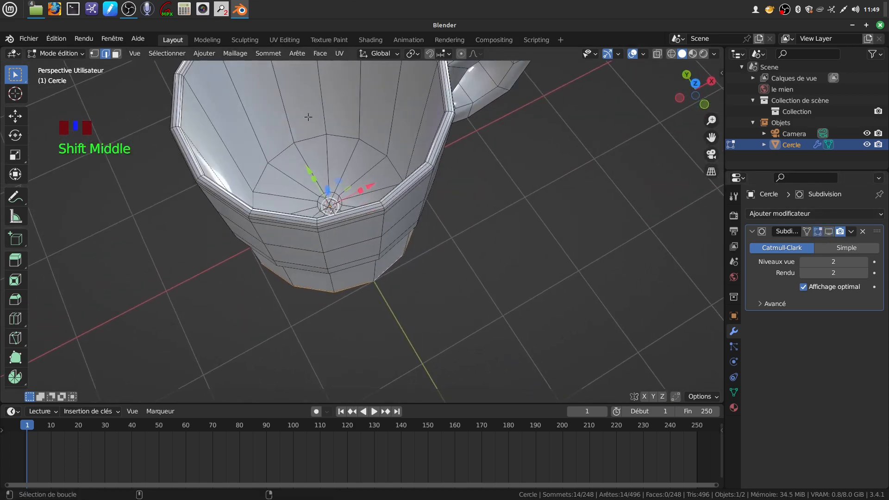
{"action": "left_click", "coordinate": [348, 136], "text": "alt+shift"}
{"action": "middle_click_drag", "start_coordinate": [347, 136], "coordinate": [363, 384]}
{"action": "middle_click", "coordinate": [367, 411], "text": "shift"}
{"action": "middle_click_drag", "start_coordinate": [418, 220], "coordinate": [429, 281], "text": "shift"}
{"action": "scroll", "coordinate": [423, 284], "scroll_direction": "up", "scroll_amount": 2}
{"action": "key", "text": "ctrl+b"}
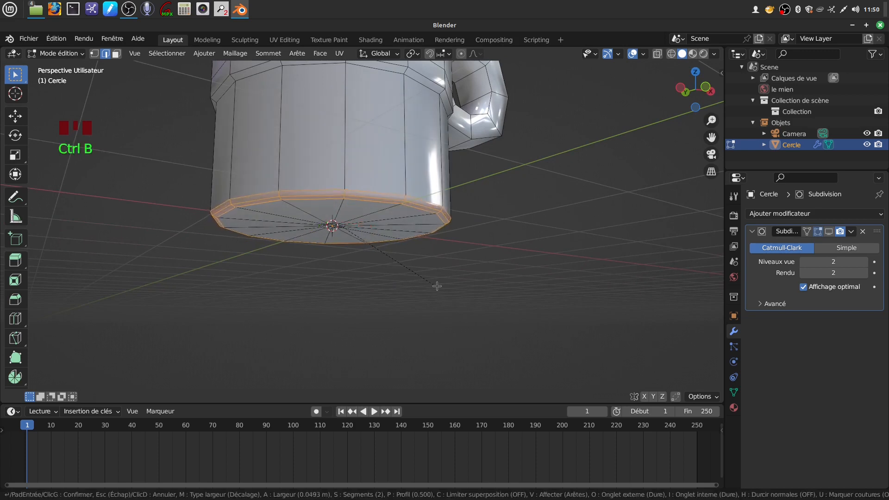
{"action": "left_click", "coordinate": [438, 285]}
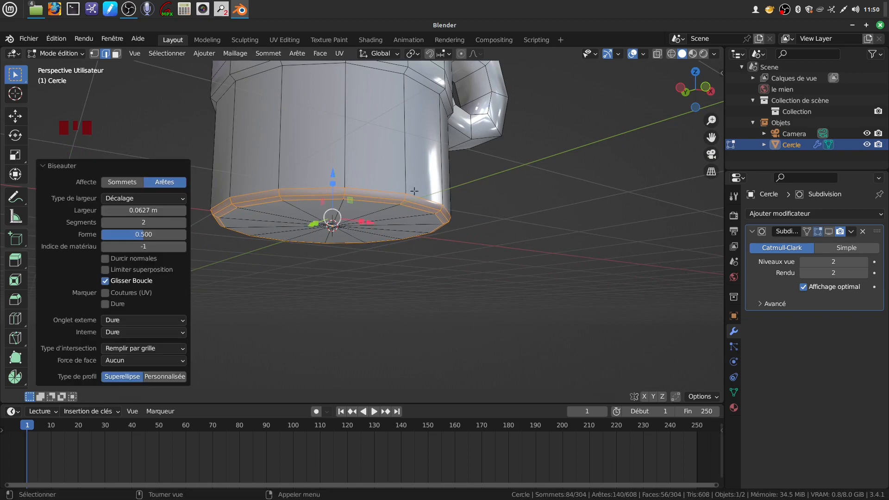
- Select both edge loops of the step around the outer wall and bevel them by about 0.019 m with two segments
{"action": "scroll", "coordinate": [352, 223], "scroll_direction": "down", "scroll_amount": 4}
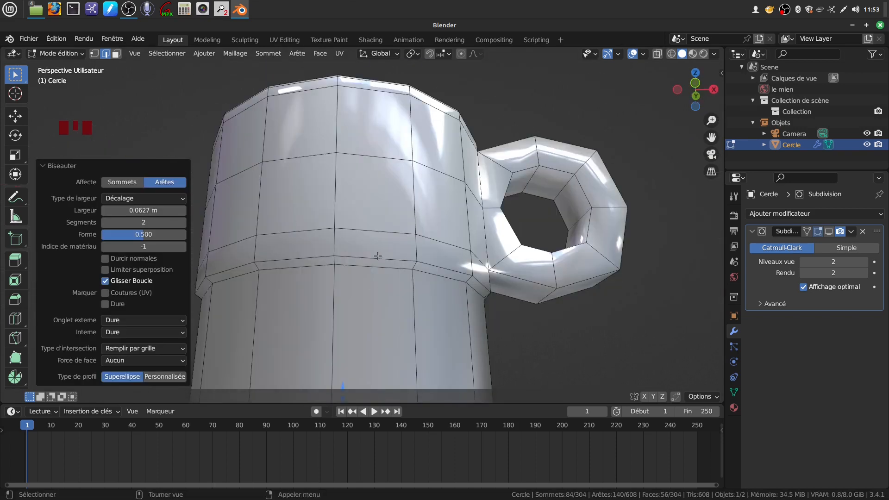
{"action": "left_click", "coordinate": [378, 257], "text": "alt"}
{"action": "left_click", "coordinate": [381, 269], "text": "alt+shift"}
{"action": "middle_click_drag", "start_coordinate": [381, 269], "coordinate": [414, 302]}
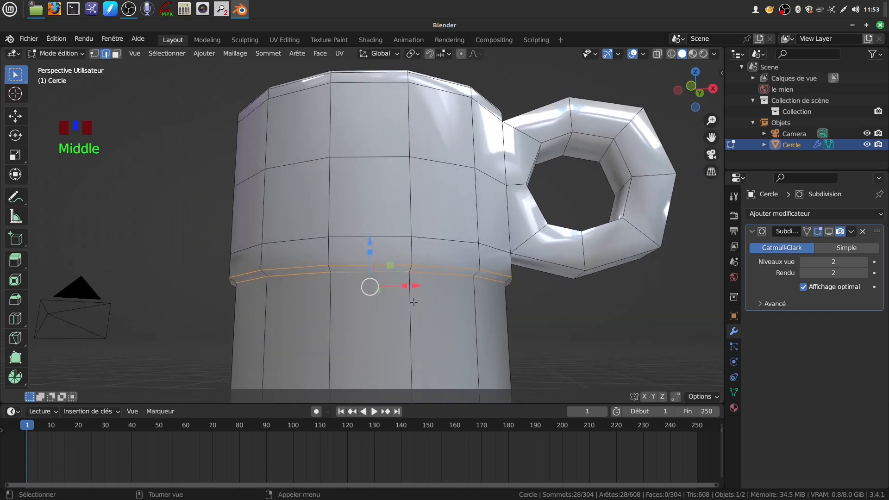
{"action": "scroll", "coordinate": [413, 302], "scroll_direction": "up", "scroll_amount": 2}
{"action": "key", "text": "ctrl+b"}
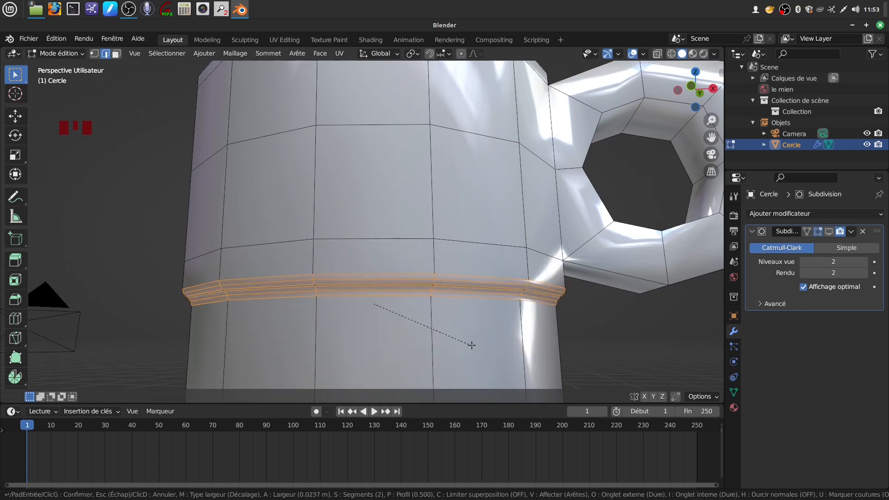
{"action": "left_click", "coordinate": [470, 345]}
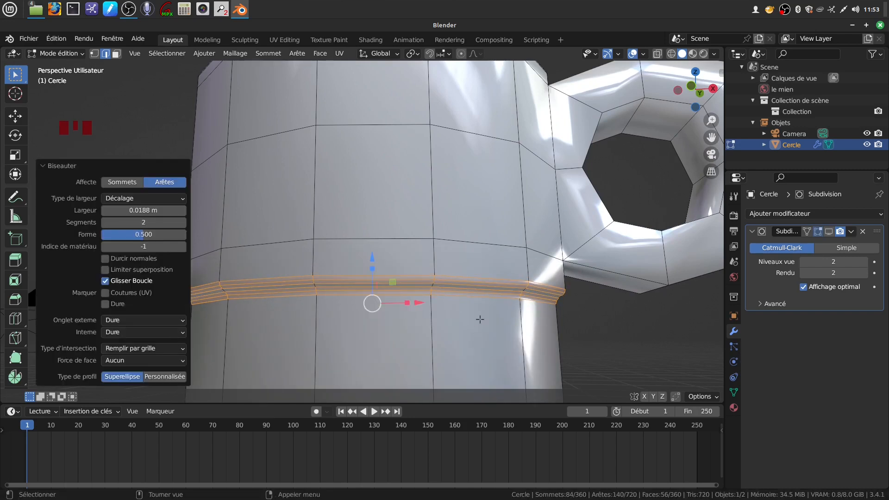
- Return to Object Mode and turn on the Subdivision modifier's viewport display to check the bevelled mug
{"action": "scroll", "coordinate": [480, 319], "scroll_direction": "down", "scroll_amount": 4}
{"action": "mouse_move", "coordinate": [480, 319]}
{"action": "middle_mouse_down"}
{"action": "mouse_move", "coordinate": [494, 69]}
{"action": "mouse_move", "coordinate": [483, 352]}
{"action": "mouse_move", "coordinate": [481, 278]}
{"action": "mouse_move", "coordinate": [405, 266]}
{"action": "mouse_move", "coordinate": [504, 251]}
{"action": "mouse_move", "coordinate": [468, 310]}
{"action": "middle_mouse_up"}
{"action": "scroll", "coordinate": [484, 354], "scroll_direction": "down", "scroll_amount": 1}
{"action": "key", "text": "Tab"}
{"action": "left_click", "coordinate": [829, 231]}
{"action": "scroll", "coordinate": [475, 251], "scroll_direction": "up", "scroll_amount": 2}
{"action": "middle_click_drag", "start_coordinate": [475, 251], "coordinate": [442, 275]}
{"action": "scroll", "coordinate": [469, 284], "scroll_direction": "up", "scroll_amount": 2}
{"action": "left_click", "coordinate": [468, 284]}
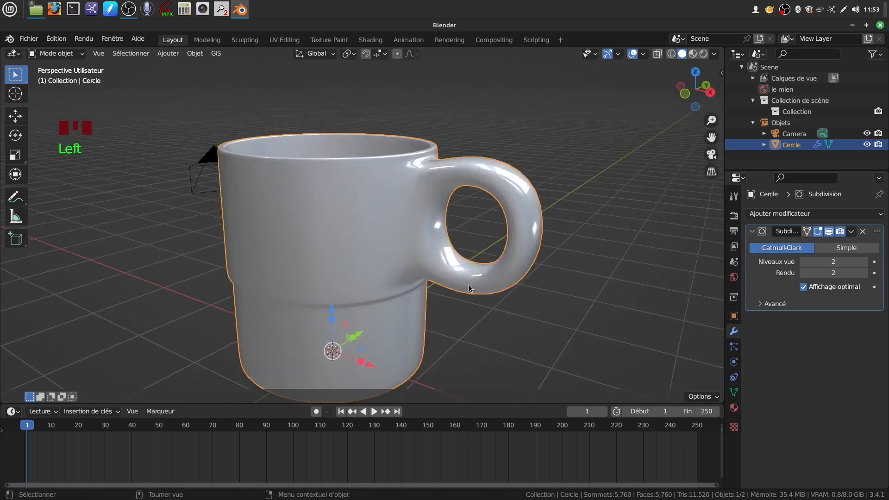
- In Edit Mode, add one centred loop cut around the inside of the handle hole and scale it slightly
{"action": "key", "text": "Tab"}
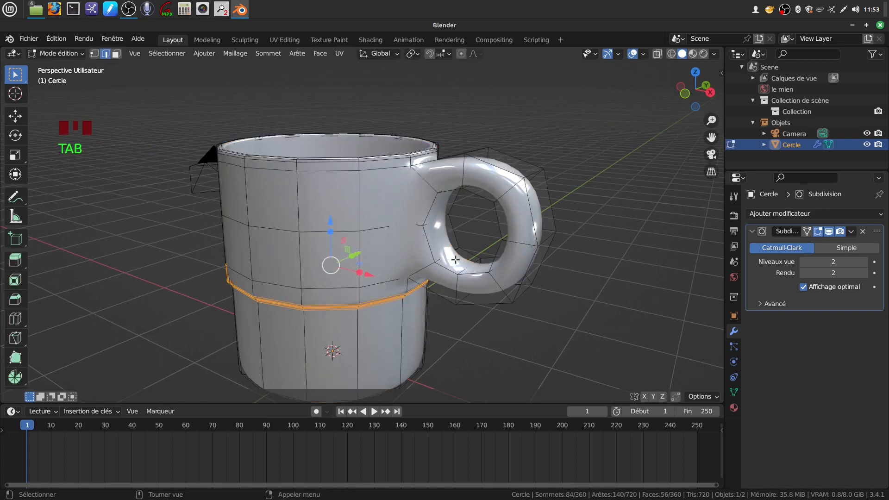
{"action": "key", "text": "ctrl+r"}
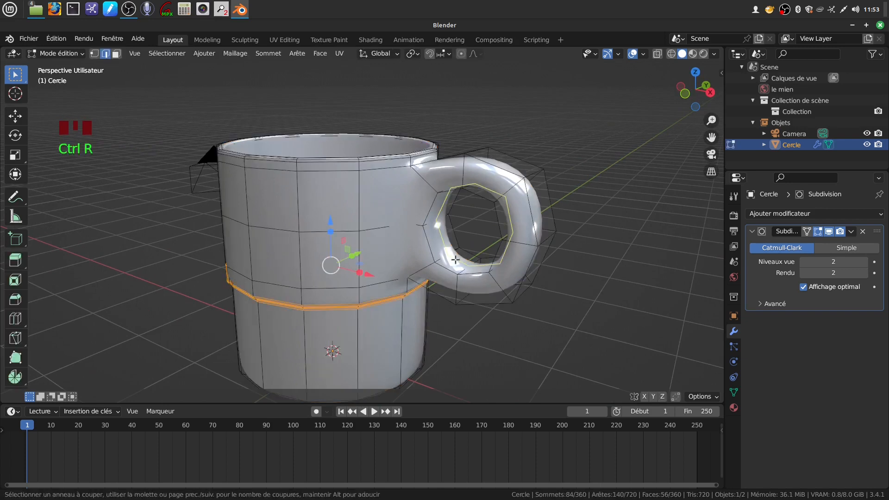
{"action": "left_click", "coordinate": [455, 260]}
{"action": "right_click", "coordinate": [455, 260]}
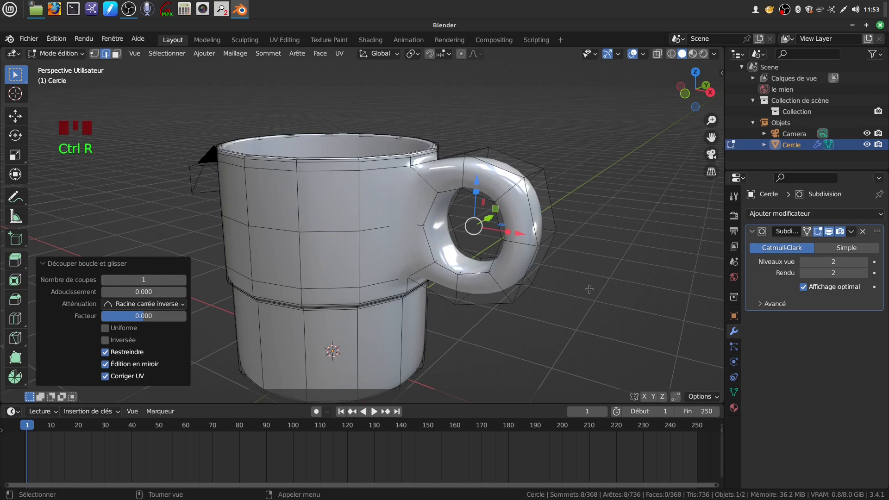
{"action": "key", "text": "s"}
{"action": "left_click", "coordinate": [575, 285]}
{"action": "middle_click_drag", "start_coordinate": [575, 285], "coordinate": [596, 248]}
- Return to Object Mode, check the smoothed mug and handle, and apply the Subdivision modifier
{"action": "key", "text": "Tab"}
{"action": "scroll", "coordinate": [431, 292], "scroll_direction": "down", "scroll_amount": 4}
{"action": "middle_click_drag", "start_coordinate": [432, 293], "coordinate": [403, 272]}
{"action": "scroll", "coordinate": [454, 303], "scroll_direction": "up", "scroll_amount": 1}
{"action": "middle_click_drag", "start_coordinate": [453, 303], "coordinate": [391, 235]}
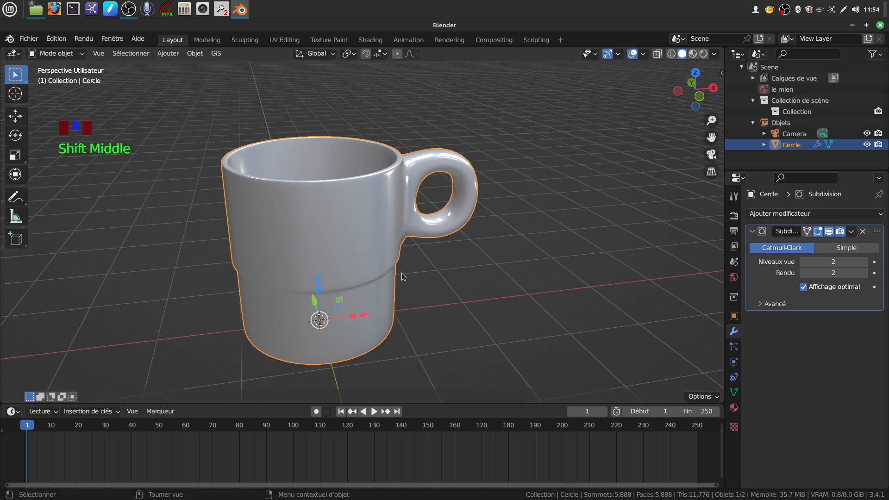
{"action": "middle_click_drag", "start_coordinate": [443, 267], "coordinate": [485, 270]}
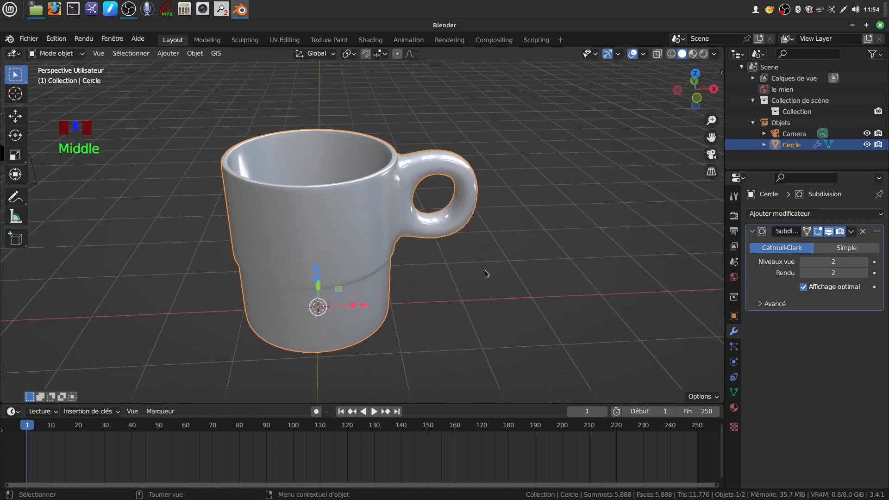
{"action": "left_click", "coordinate": [852, 236]}
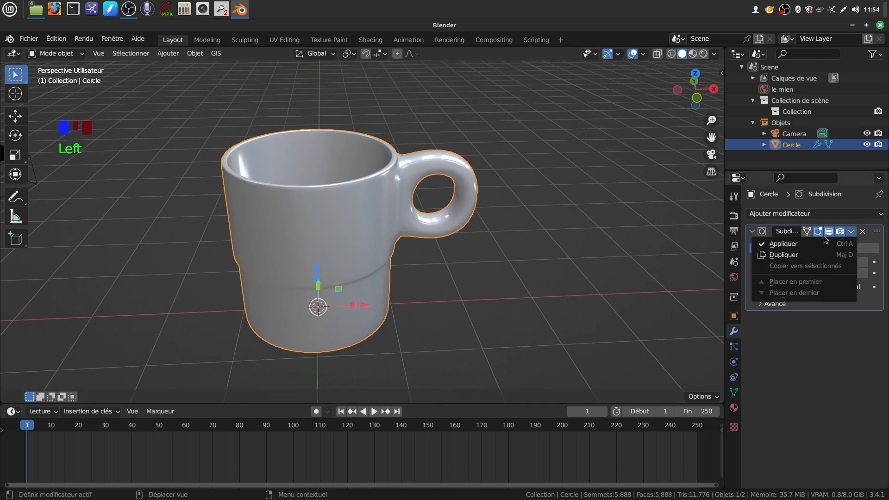
{"action": "left_click", "coordinate": [782, 243]}
{"action": "scroll", "coordinate": [429, 235], "scroll_direction": "up", "scroll_amount": 3}
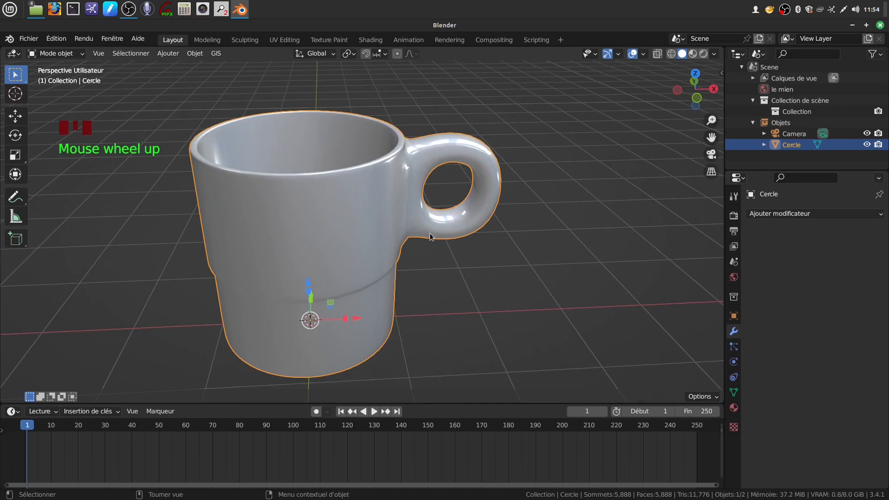
- Enter Edit Mode, clear the selection and examine the mesh density on the mug's body, handle and interior
{"action": "key", "text": "Tab"}
{"action": "middle_click_drag", "start_coordinate": [430, 234], "coordinate": [402, 294]}
{"action": "left_click", "coordinate": [468, 278]}
{"action": "scroll", "coordinate": [398, 278], "scroll_direction": "down", "scroll_amount": 3}
{"action": "scroll", "coordinate": [380, 281], "scroll_direction": "up", "scroll_amount": 2}
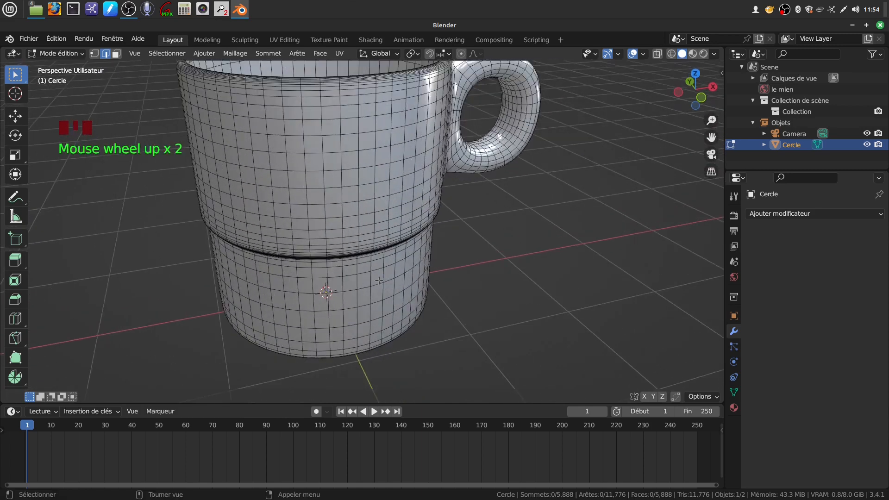
{"action": "middle_click_drag", "start_coordinate": [384, 249], "coordinate": [496, 242]}
{"action": "scroll", "coordinate": [409, 379], "scroll_direction": "up", "scroll_amount": 2}
{"action": "scroll", "coordinate": [495, 242], "scroll_direction": "down", "scroll_amount": 4}
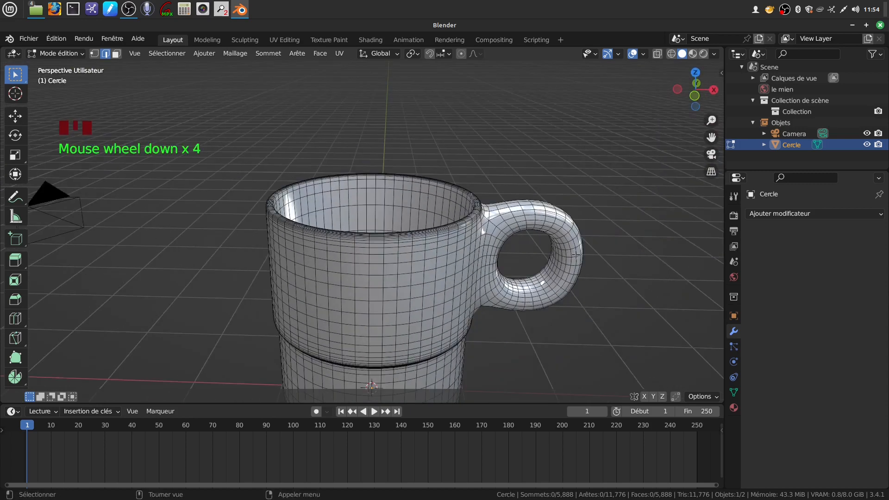
{"action": "middle_click_drag", "start_coordinate": [458, 272], "coordinate": [383, 341]}
{"action": "scroll", "coordinate": [388, 304], "scroll_direction": "up", "scroll_amount": 2}
- Switch to face selection and select a ring of faces around the centre of the mug's inner floor
{"action": "left_click", "coordinate": [116, 53]}
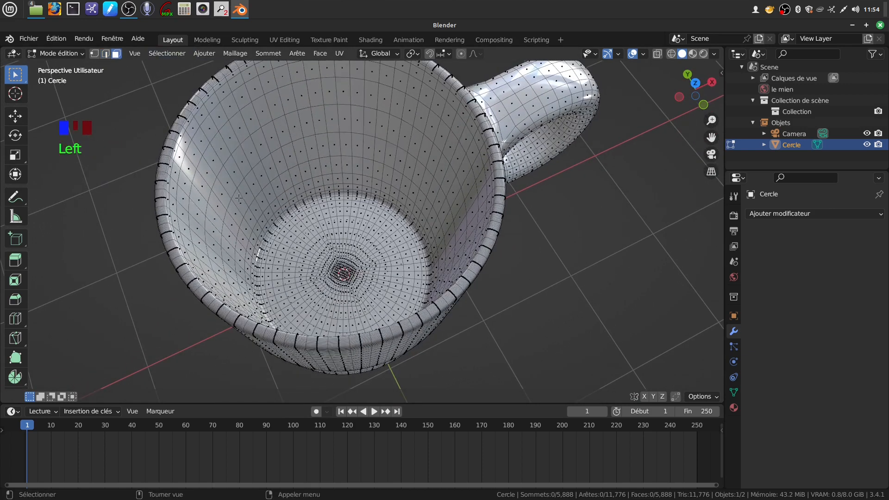
{"action": "scroll", "coordinate": [327, 259], "scroll_direction": "up", "scroll_amount": 4}
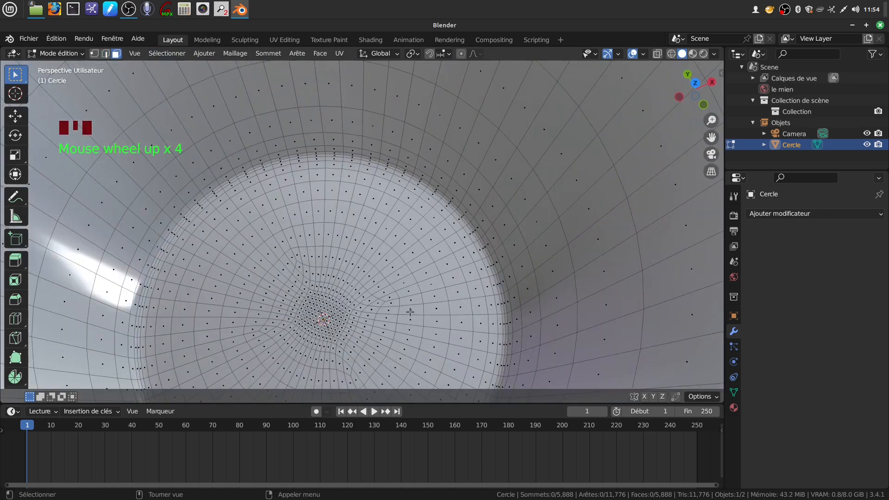
{"action": "scroll", "coordinate": [410, 312], "scroll_direction": "down", "scroll_amount": 2}
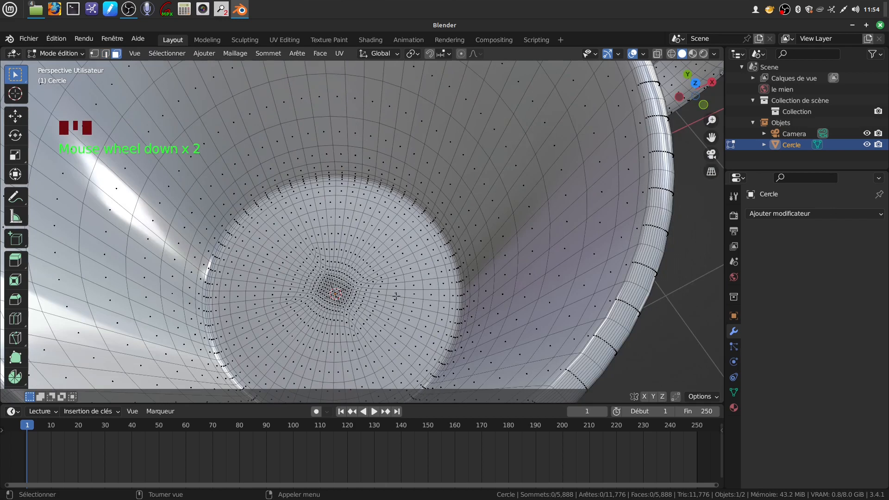
{"action": "left_click", "coordinate": [396, 296], "text": "alt"}
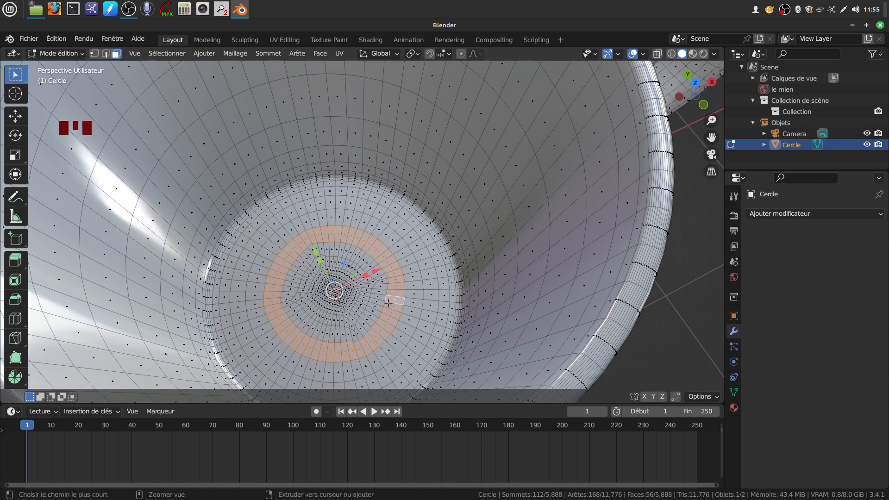
- Grow the face selection repeatedly until it covers the whole inner floor and the lower part of the inner wall
{"action": "key", "text": "ctrl+KP_Add"}
{"action": "key", "text": "ctrl+KP_Add"}
{"action": "key", "text": "ctrl+KP_Add"}
{"action": "key", "text": "ctrl+KP_Add"}
{"action": "key", "text": "ctrl+KP_Add"}
{"action": "key", "text": "ctrl+KP_Add"}
{"action": "key", "text": "ctrl+KP_Add"}
{"action": "key", "text": "ctrl+KP_Add"}
{"action": "key", "text": "ctrl+KP_Add"}
{"action": "key", "text": "ctrl+KP_Add"}
{"action": "key", "text": "ctrl+KP_Add"}
{"action": "key", "text": "ctrl+KP_Add"}
{"action": "key", "text": "ctrl+KP_Add"}
{"action": "key", "text": "ctrl+KP_Add"}
{"action": "key", "text": "ctrl+KP_Add"}
{"action": "key", "text": "ctrl+KP_Add"}
{"action": "key", "text": "ctrl+KP_Add"}
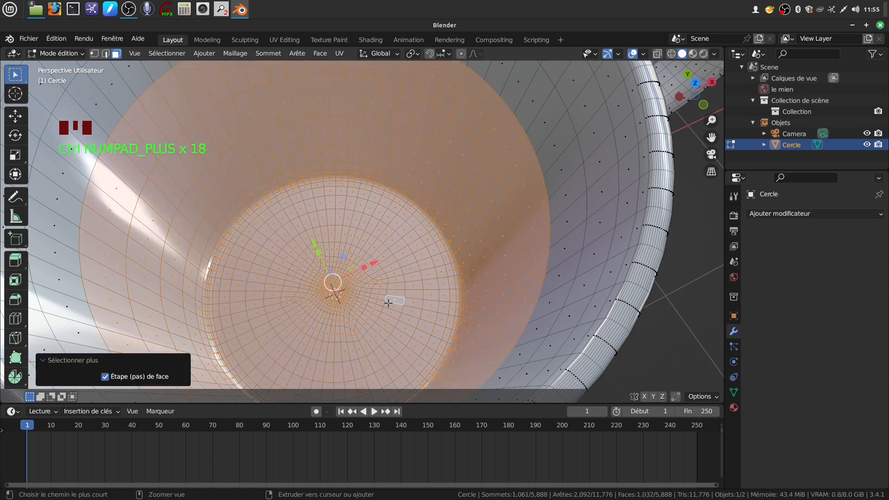
{"action": "scroll", "coordinate": [393, 301], "scroll_direction": "down", "scroll_amount": 3}
{"action": "middle_click_drag", "start_coordinate": [434, 344], "coordinate": [507, 260]}
{"action": "scroll", "coordinate": [472, 334], "scroll_direction": "up", "scroll_amount": 2}
{"action": "scroll", "coordinate": [423, 230], "scroll_direction": "down", "scroll_amount": 4}
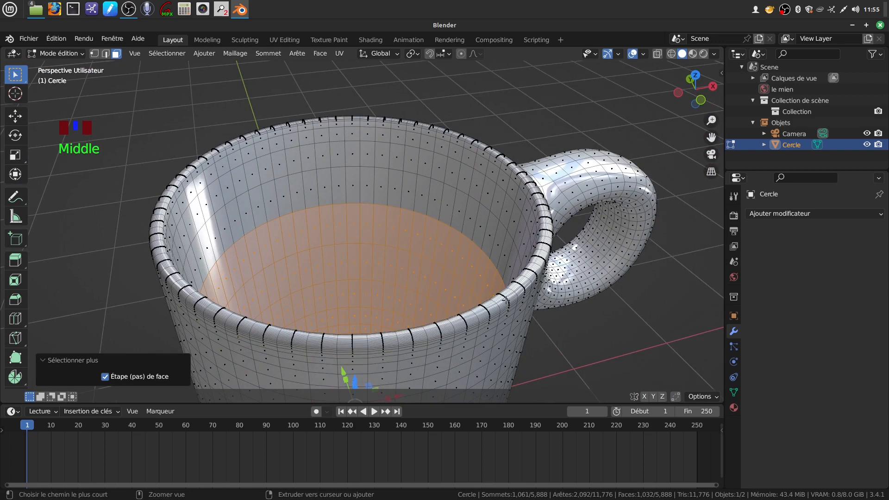
- Keep growing the face selection up the rest of the inner wall and onto the top of the rim
{"action": "key", "text": "ctrl+KP_Add"}
{"action": "key", "text": "ctrl+KP_Add"}
{"action": "key", "text": "ctrl+KP_Add"}
{"action": "key", "text": "ctrl+KP_Add"}
{"action": "key", "text": "ctrl+KP_Add"}
{"action": "key", "text": "ctrl+KP_Add"}
{"action": "key", "text": "ctrl+KP_Add"}
{"action": "key", "text": "ctrl+KP_Add"}
{"action": "key", "text": "ctrl+KP_Add"}
{"action": "key", "text": "ctrl+KP_Add"}
{"action": "key", "text": "ctrl+KP_Add"}
{"action": "key", "text": "ctrl+KP_Add"}
{"action": "key", "text": "ctrl+KP_Add"}
{"action": "key", "text": "ctrl+KP_Add"}
{"action": "key", "text": "ctrl+KP_Add"}
{"action": "key", "text": "ctrl+KP_Add"}
{"action": "key", "text": "ctrl+KP_Add"}
{"action": "key", "text": "ctrl+KP_Add"}
{"action": "key", "text": "ctrl+KP_Add"}
{"action": "key", "text": "ctrl+KP_Add"}
{"action": "key", "text": "ctrl+KP_Add"}
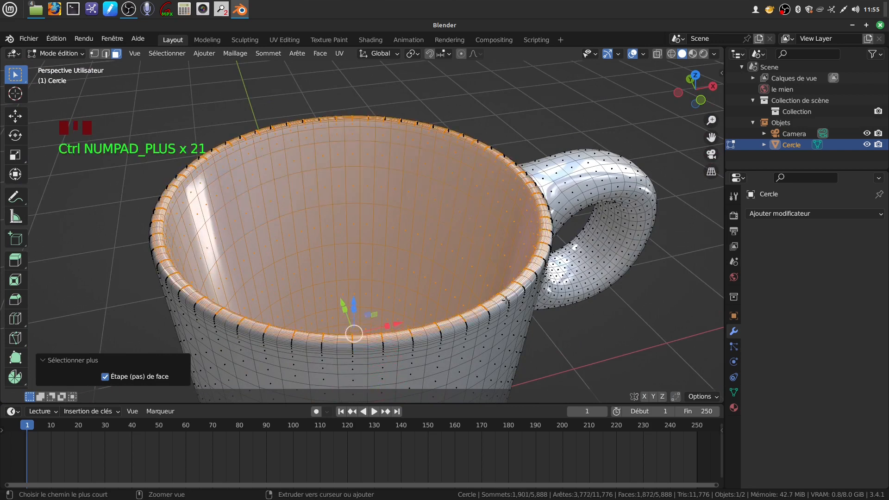
{"action": "key", "text": "ctrl+KP_Add"}
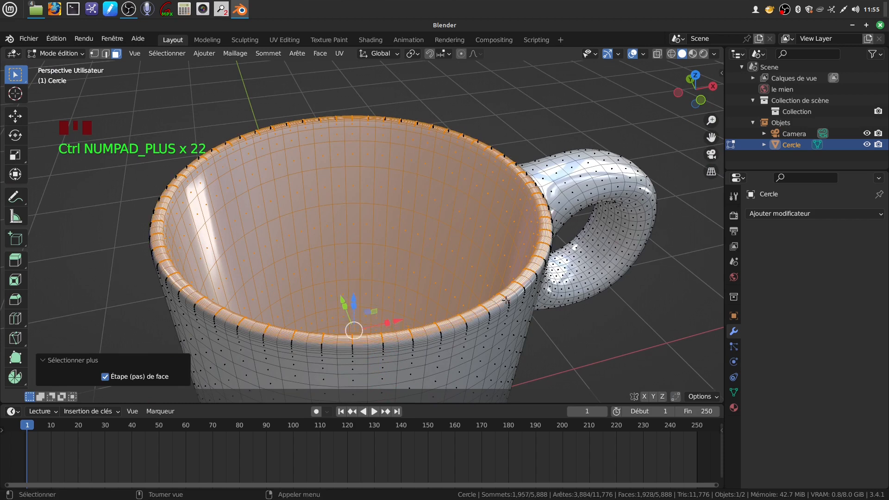
{"action": "scroll", "coordinate": [506, 301], "scroll_direction": "down", "scroll_amount": 2}
{"action": "middle_click_drag", "start_coordinate": [506, 300], "coordinate": [716, 271]}
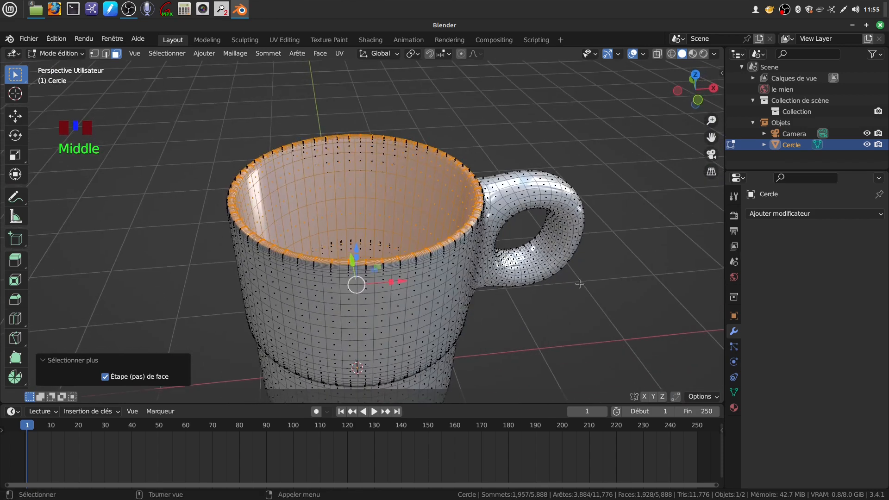
- Create a new material on the mug and assign it to the selected interior and rim faces
{"action": "left_click", "coordinate": [734, 408]}
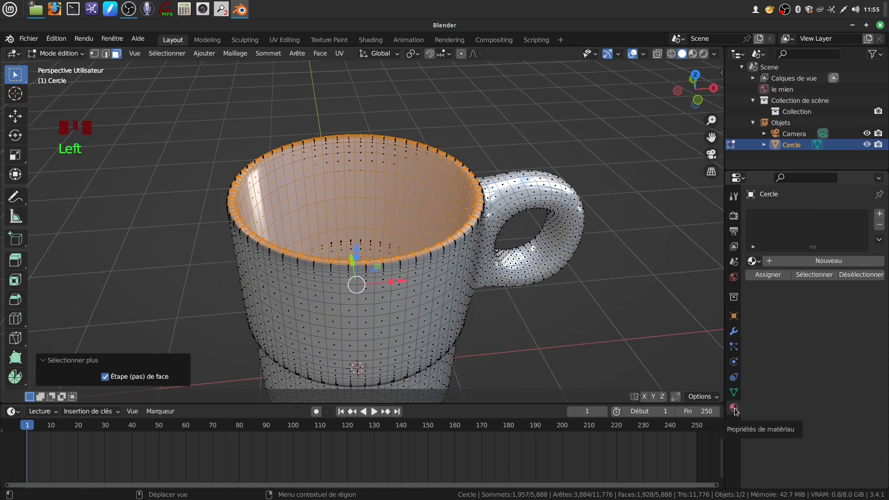
{"action": "left_click", "coordinate": [811, 260]}
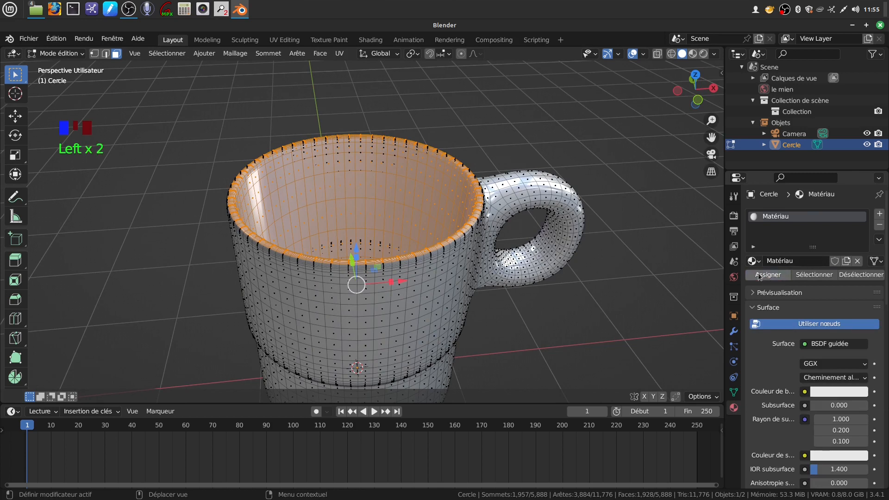
{"action": "scroll", "coordinate": [417, 162], "scroll_direction": "down", "scroll_amount": 3}
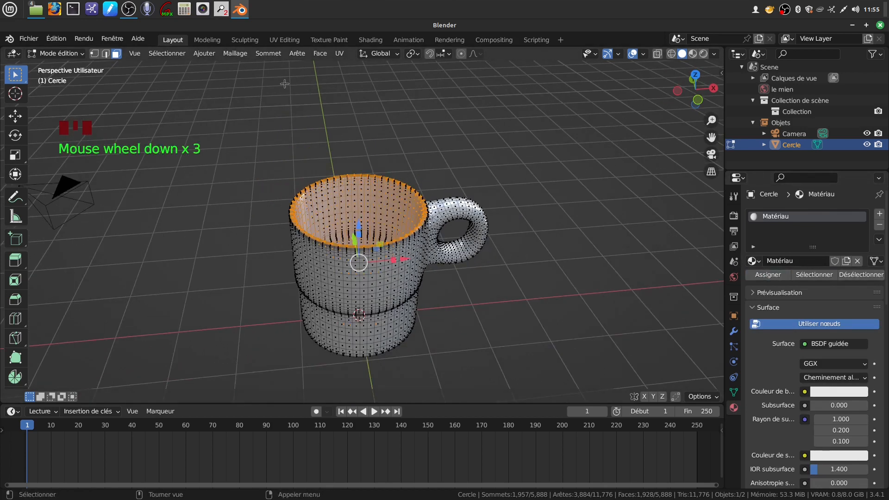
- Invert the face selection to the mug's exterior and handle, and create a second material in a new slot
{"action": "left_click", "coordinate": [165, 54]}
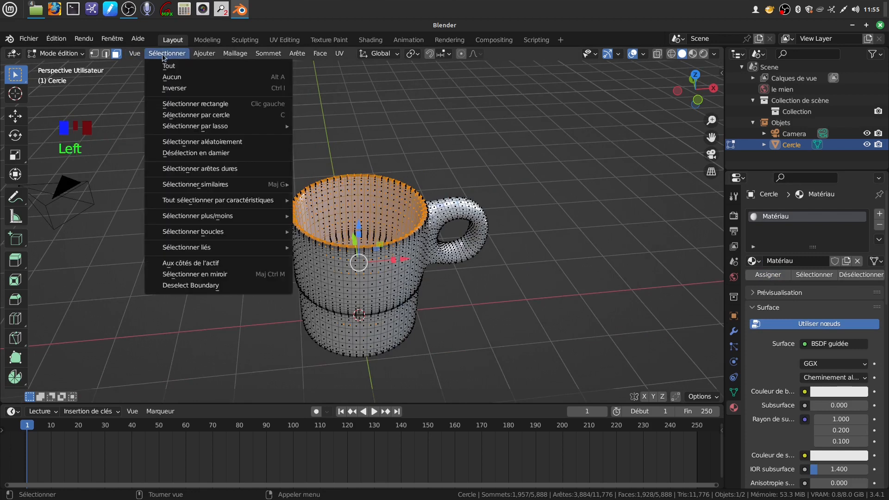
{"action": "left_click", "coordinate": [174, 89]}
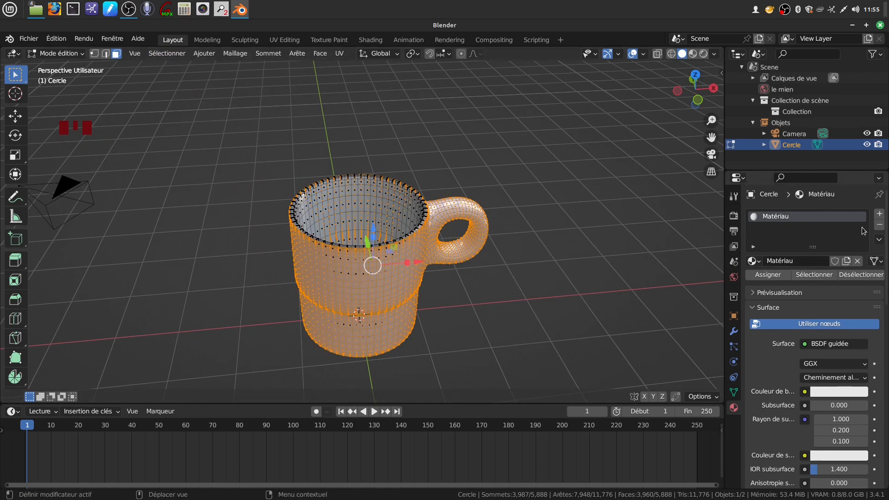
{"action": "left_click", "coordinate": [879, 215]}
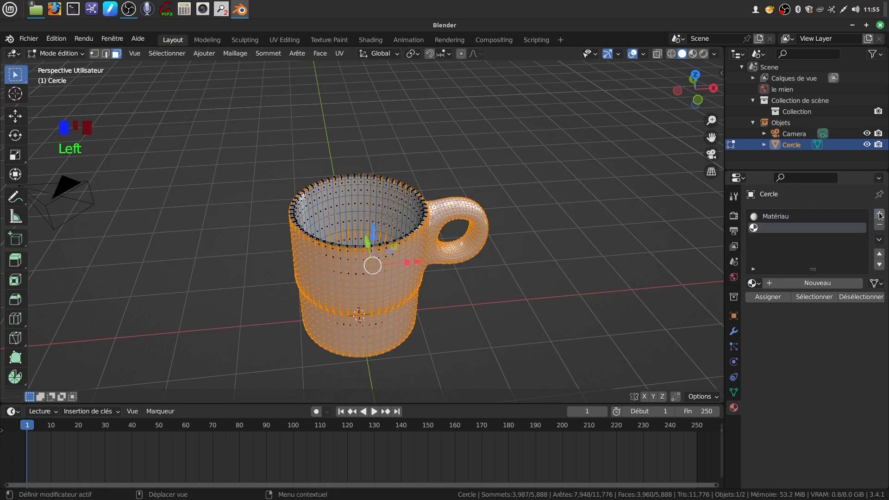
{"action": "left_click", "coordinate": [805, 283]}
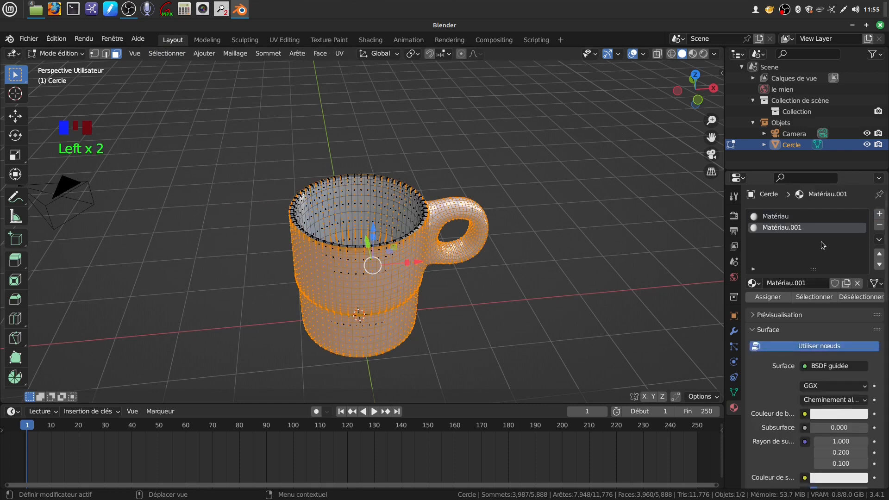
- Return to Object Mode and set the first material's base colour to hue 0.142, saturation 0.153 and value 0.800
{"action": "middle_click_drag", "start_coordinate": [462, 237], "coordinate": [526, 255]}
{"action": "scroll", "coordinate": [478, 246], "scroll_direction": "up", "scroll_amount": 2}
{"action": "key", "text": "Tab"}
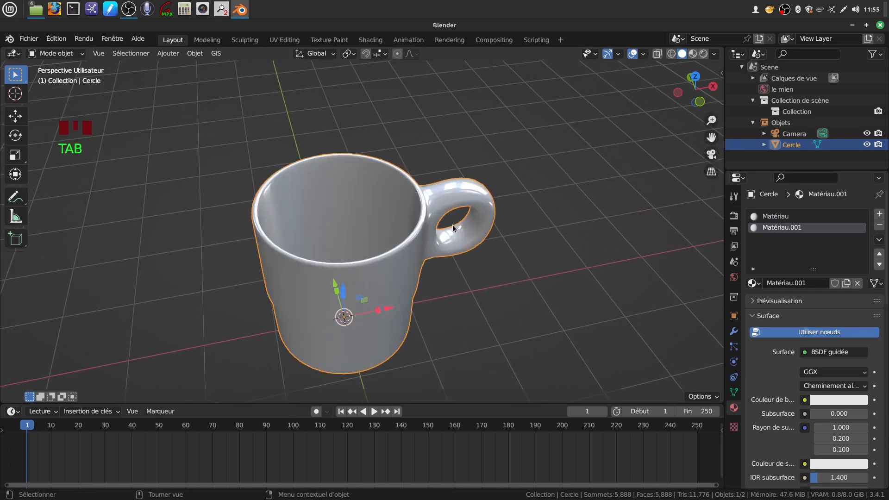
{"action": "left_click", "coordinate": [768, 216]}
{"action": "scroll", "coordinate": [811, 364], "scroll_direction": "down", "scroll_amount": 3}
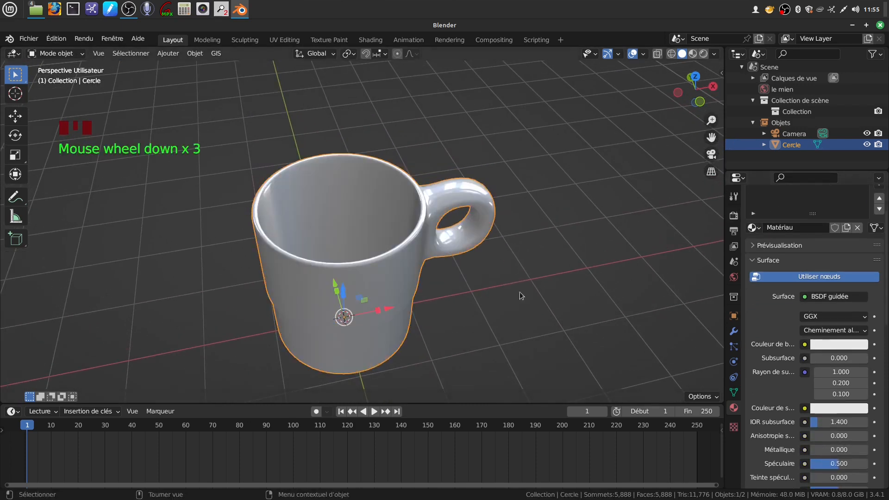
{"action": "scroll", "coordinate": [812, 361], "scroll_direction": "down", "scroll_amount": 3}
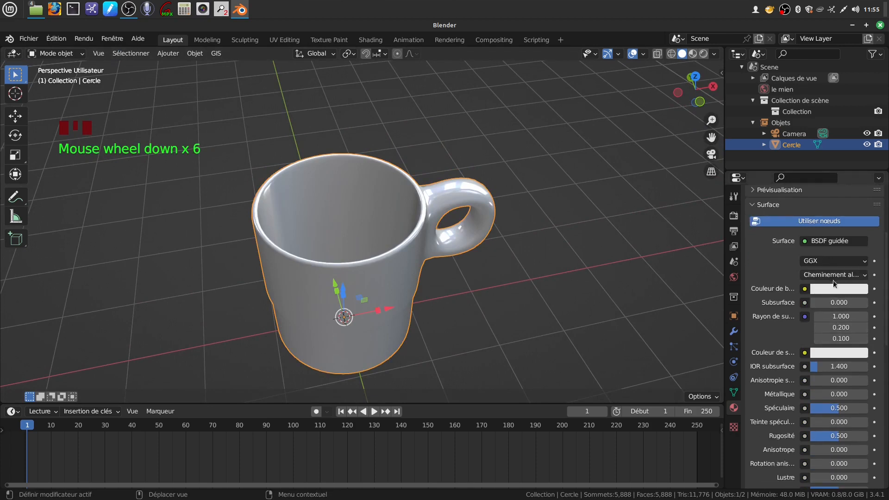
{"action": "left_click", "coordinate": [832, 290]}
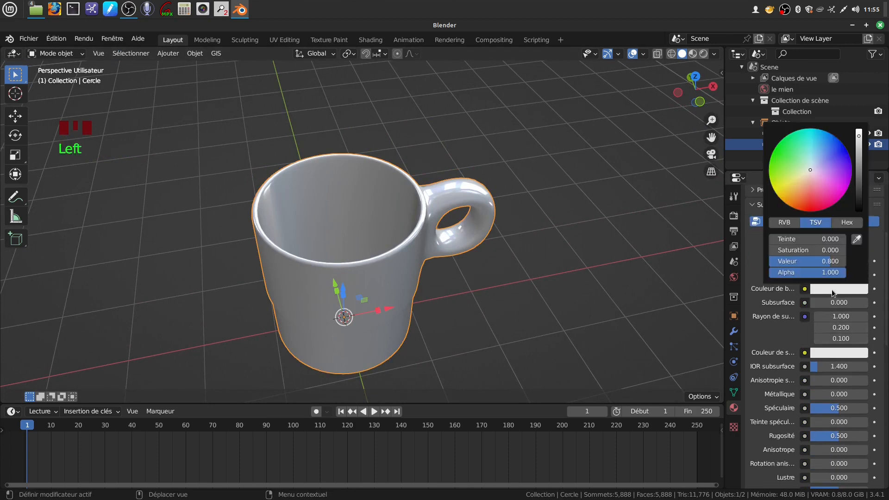
{"action": "left_click", "coordinate": [809, 170]}
{"action": "left_click_drag", "start_coordinate": [809, 170], "coordinate": [808, 172]}
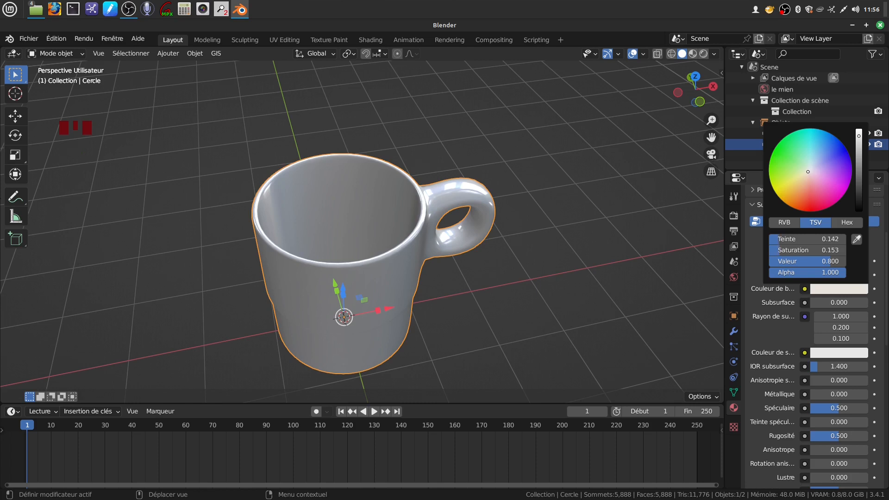
- Set the first material's roughness to 0.222 and check the mug's shape from a lower angle
{"action": "scroll", "coordinate": [804, 339], "scroll_direction": "down", "scroll_amount": 2}
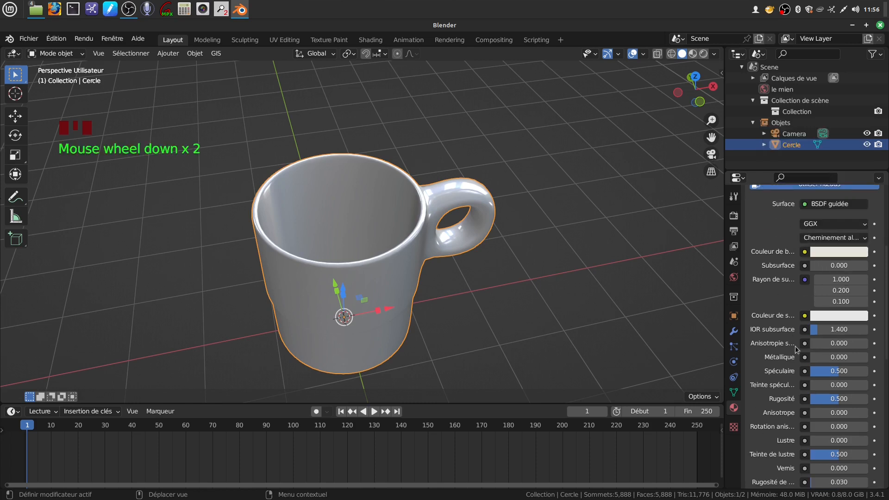
{"action": "left_click_drag", "start_coordinate": [838, 399], "coordinate": [828, 377]}
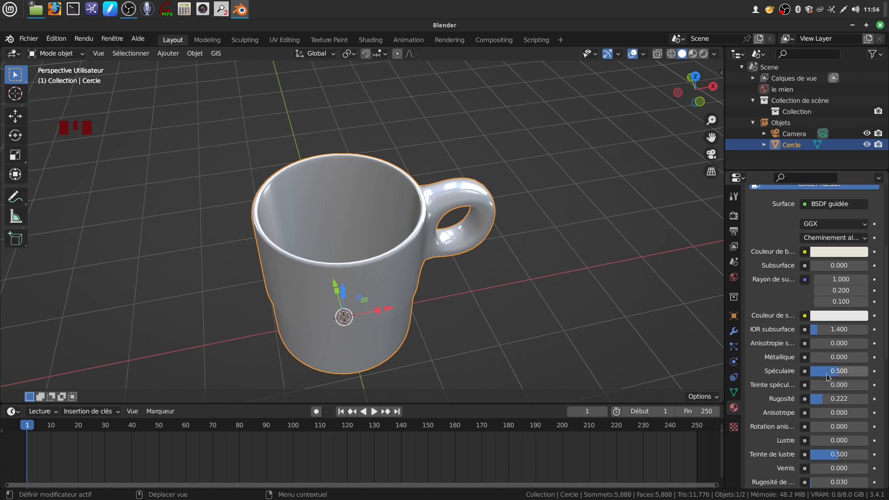
{"action": "middle_click_drag", "start_coordinate": [455, 227], "coordinate": [373, 195]}
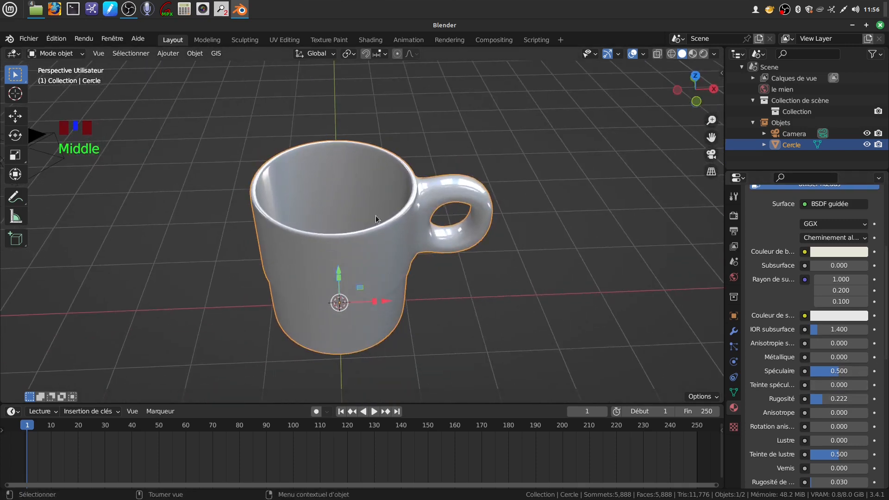
{"action": "scroll", "coordinate": [619, 280], "scroll_direction": "down", "scroll_amount": 2}
{"action": "middle_click_drag", "start_coordinate": [619, 279], "coordinate": [592, 250]}
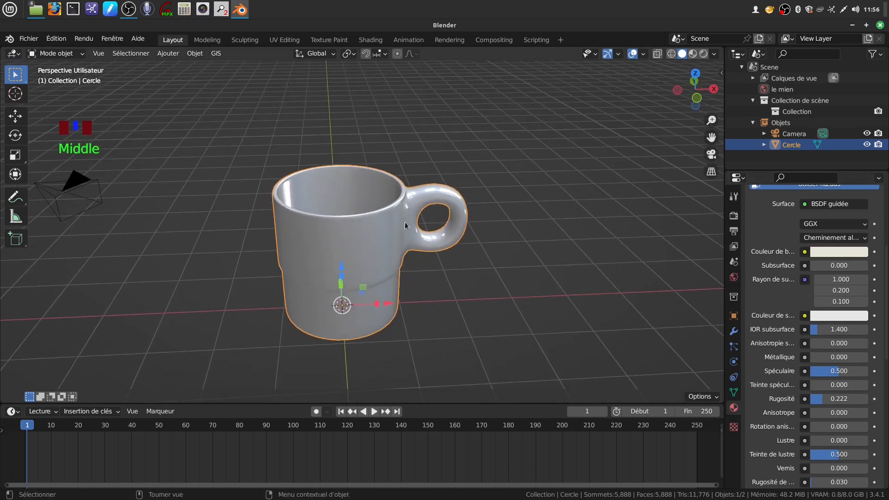
{"action": "scroll", "coordinate": [784, 237], "scroll_direction": "up", "scroll_amount": 8}
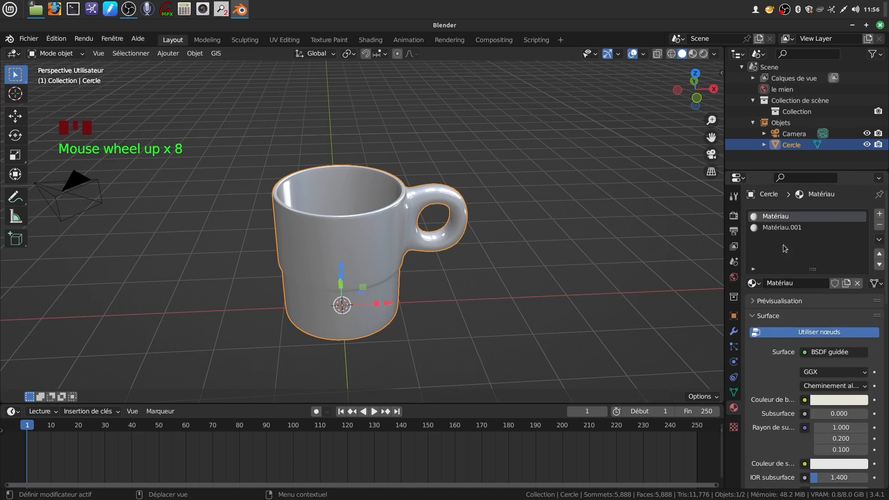
- Minimize Blender, view the texture image téléchargement (1).png from the toupine folder, and close the image and folder
{"action": "left_click", "coordinate": [852, 26]}
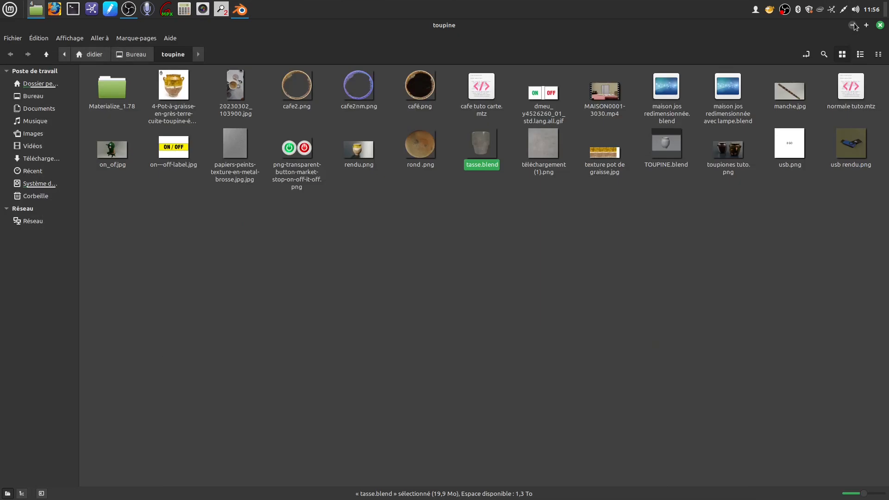
{"action": "double_click", "coordinate": [541, 144]}
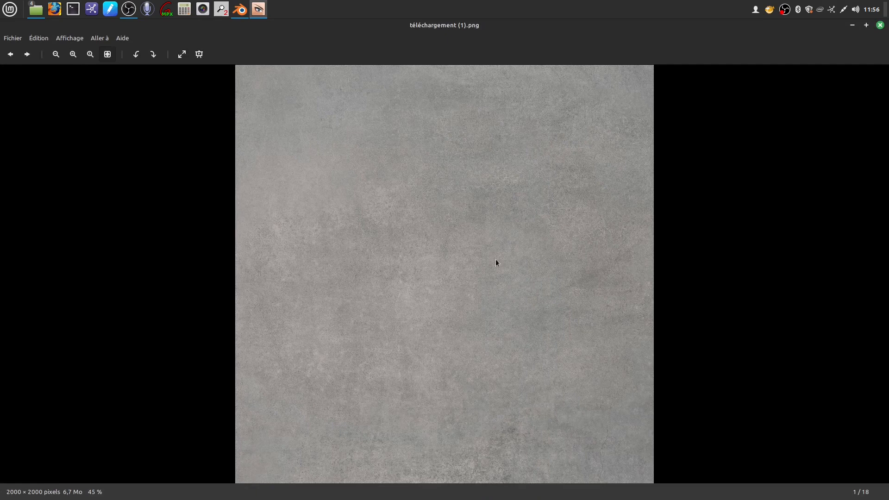
{"action": "left_click", "coordinate": [880, 25]}
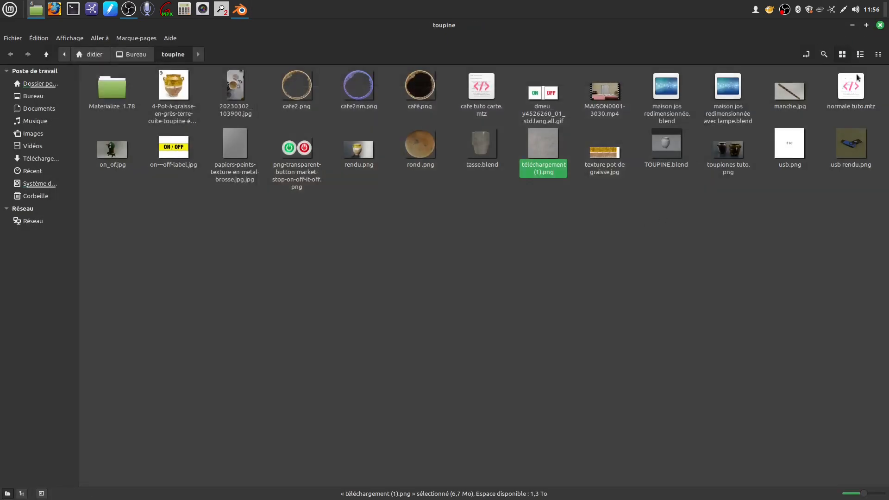
{"action": "left_click", "coordinate": [880, 25]}
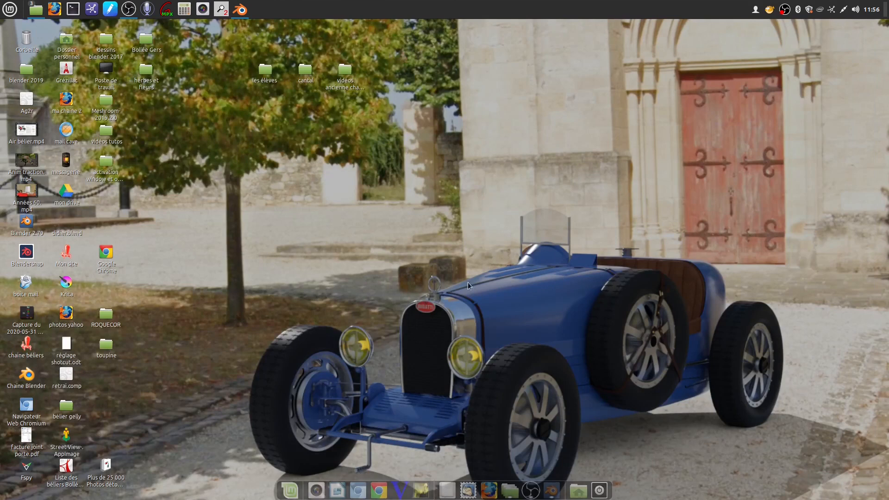
- Switch to Google Chrome and search Google Images for "texture gré gris"
{"action": "left_click", "coordinate": [379, 489]}
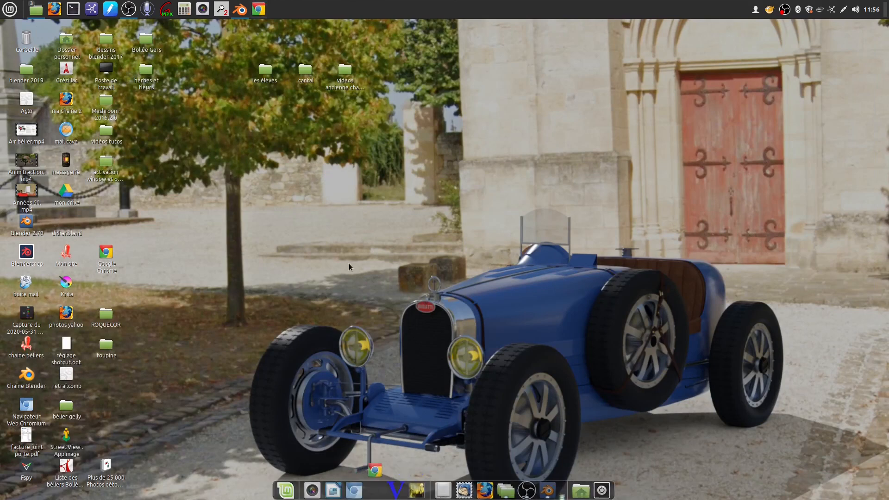
{"action": "left_click", "coordinate": [340, 215]}
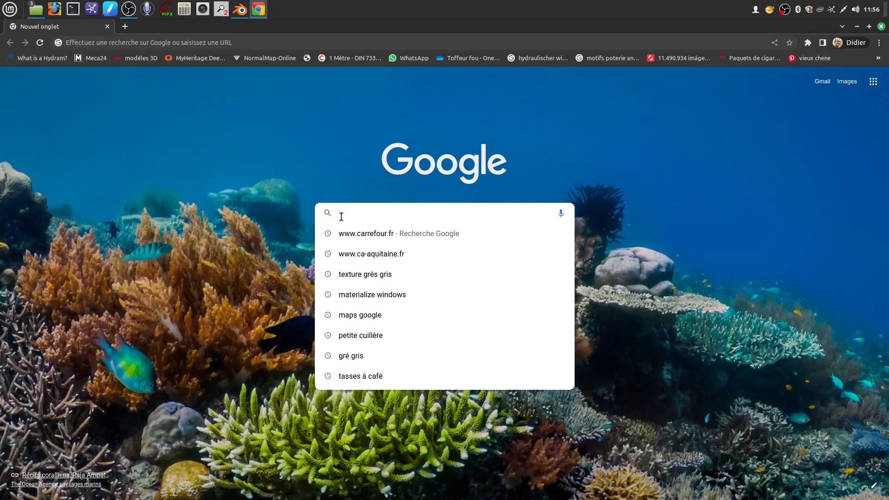
{"action": "type", "text": "textur"}
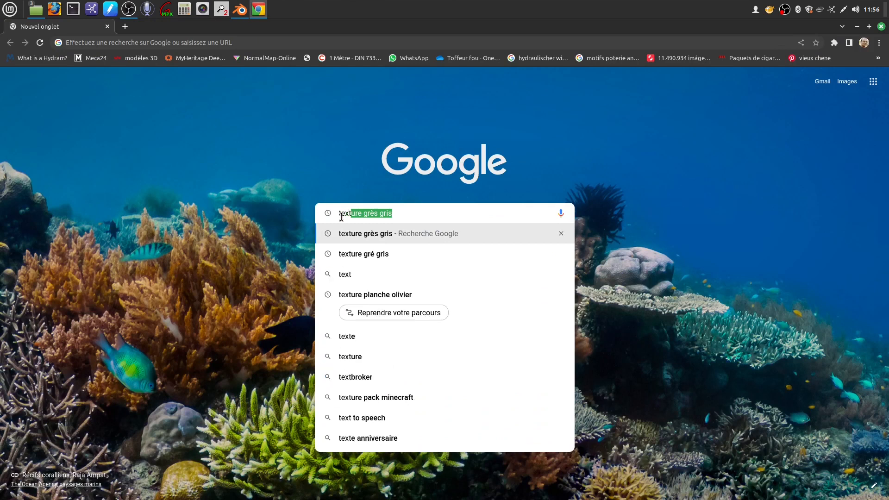
{"action": "type", "text": "e gré"}
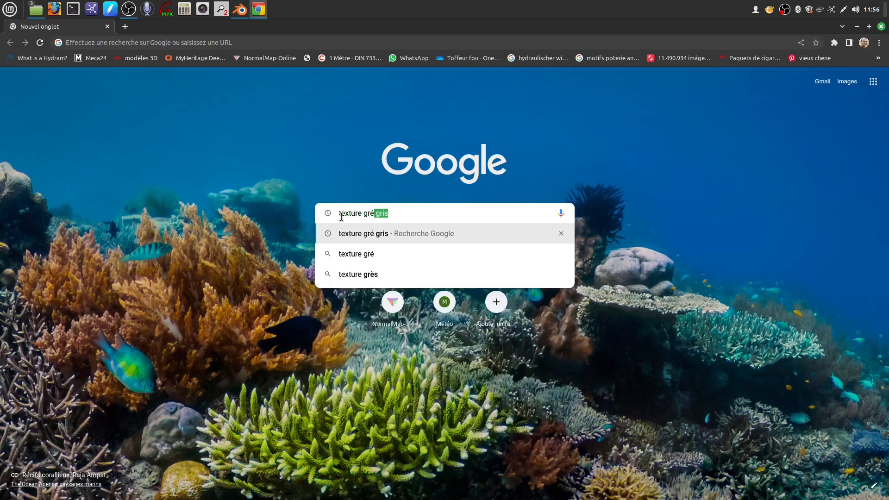
{"action": "type", "text": " gris"}
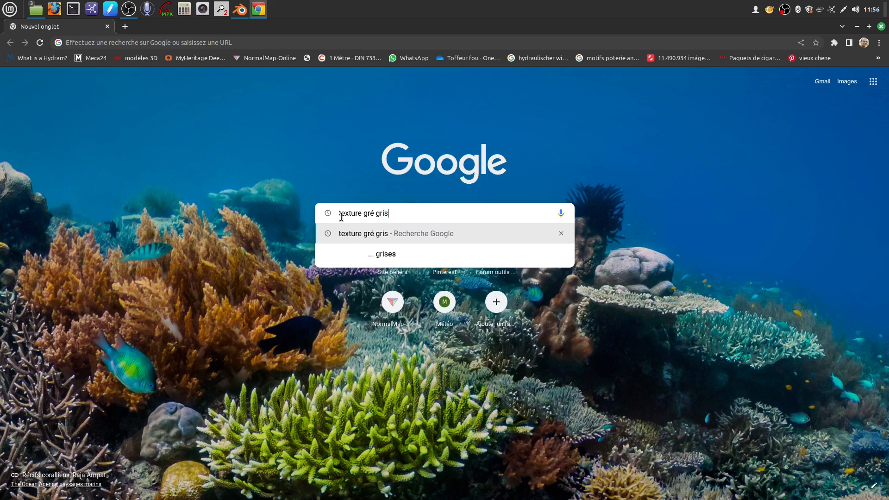
{"action": "key", "text": "Return"}
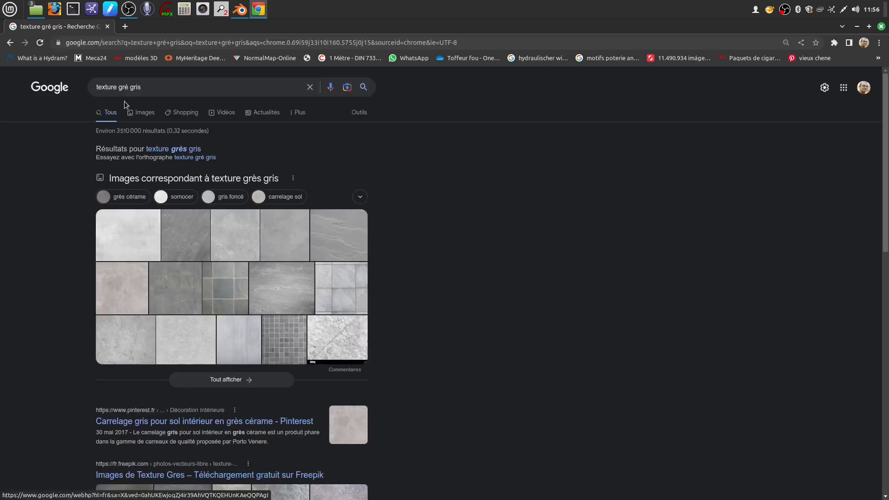
{"action": "left_click", "coordinate": [146, 114]}
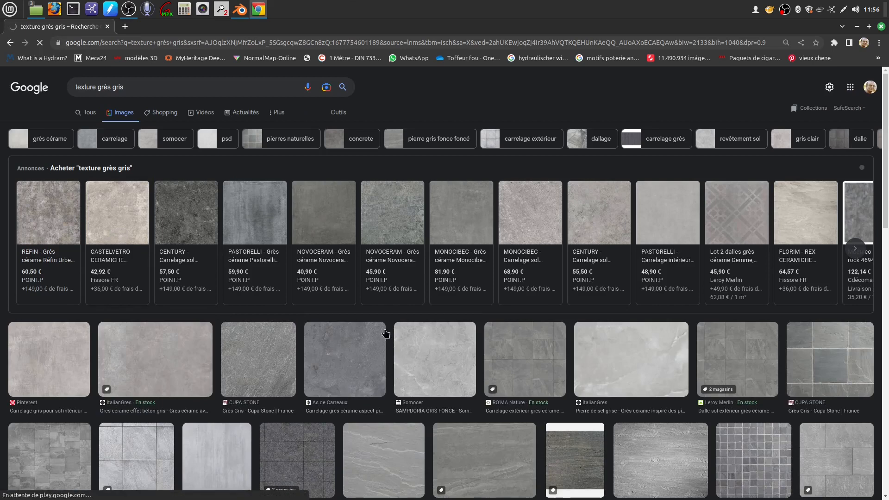
- Browse the grey stoneware image results, and preview the ItalianGres "Gres cérame effet béton gris" texture with its similar images
{"action": "scroll", "coordinate": [367, 305], "scroll_direction": "down", "scroll_amount": 2}
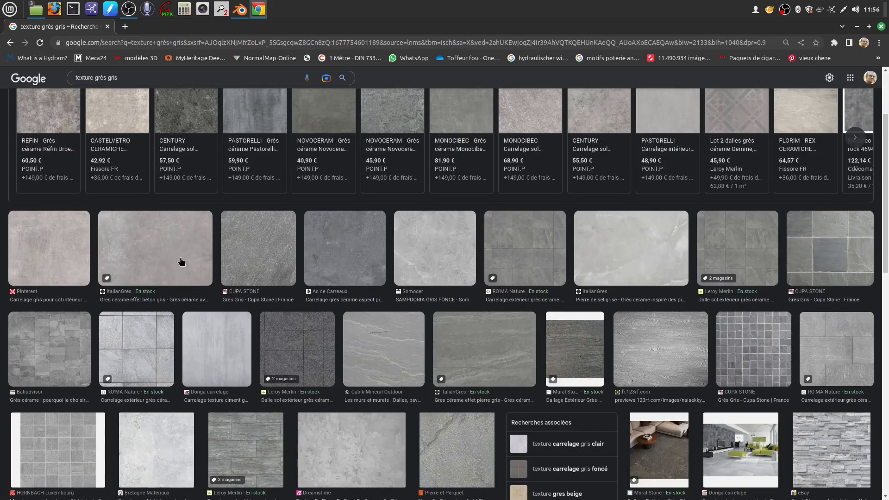
{"action": "scroll", "coordinate": [244, 362], "scroll_direction": "down", "scroll_amount": 2}
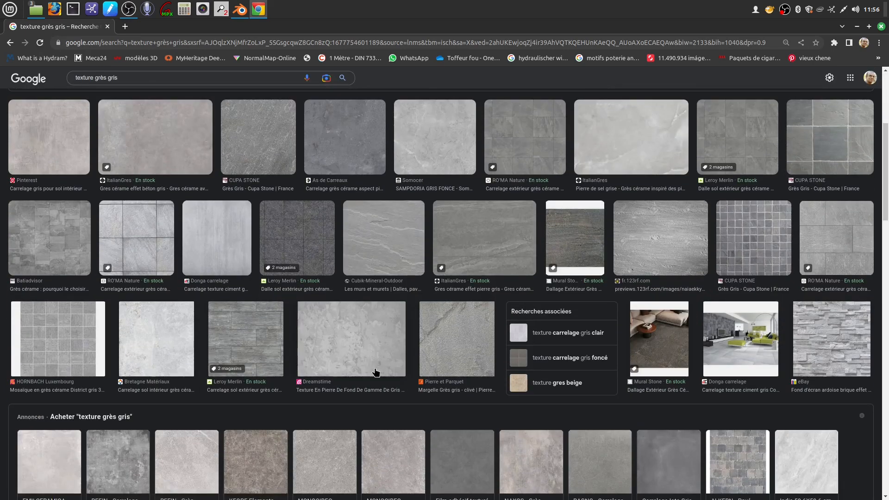
{"action": "scroll", "coordinate": [376, 371], "scroll_direction": "down", "scroll_amount": 5}
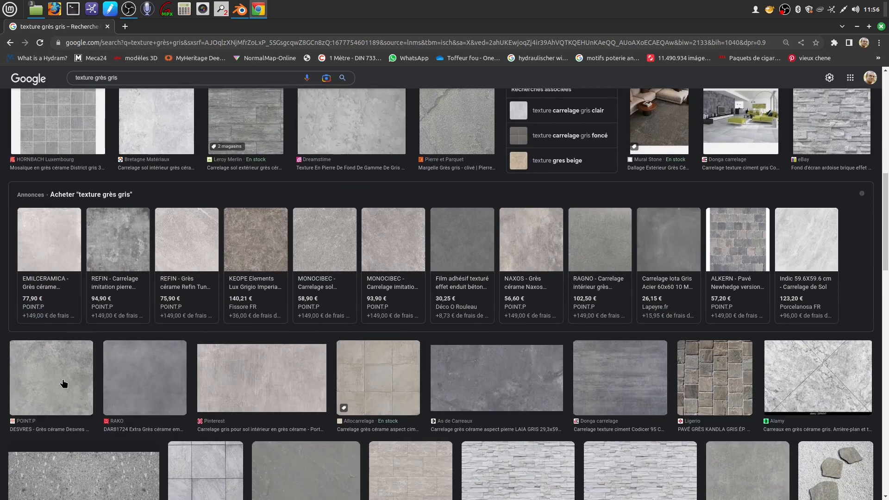
{"action": "scroll", "coordinate": [544, 311], "scroll_direction": "up", "scroll_amount": 4}
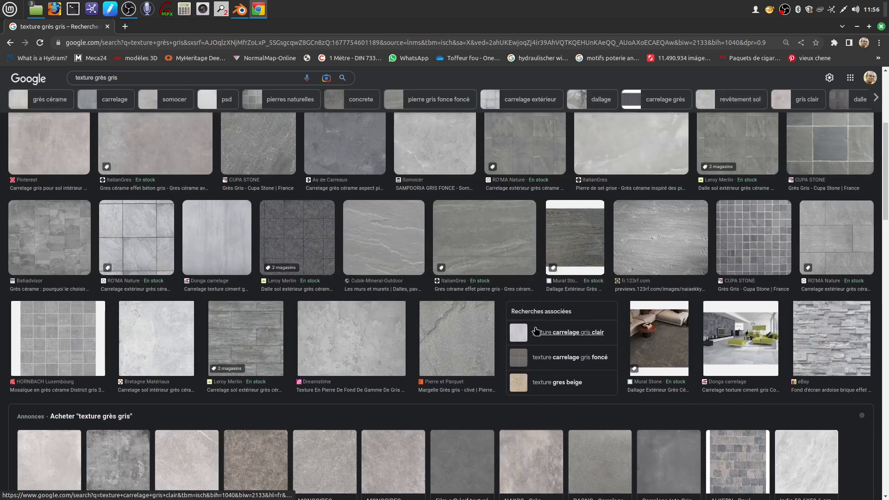
{"action": "scroll", "coordinate": [546, 313], "scroll_direction": "up", "scroll_amount": 3}
{"action": "scroll", "coordinate": [582, 322], "scroll_direction": "up", "scroll_amount": 1}
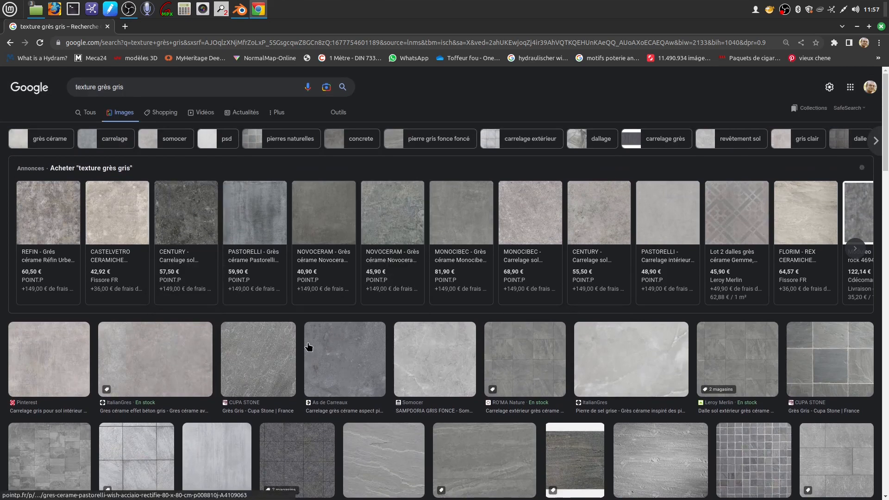
{"action": "scroll", "coordinate": [301, 343], "scroll_direction": "down", "scroll_amount": 3}
{"action": "left_click", "coordinate": [185, 215]}
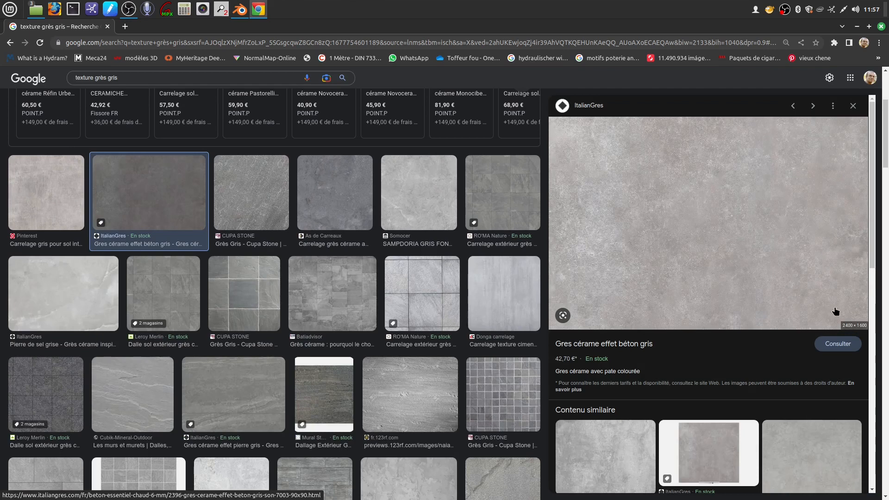
{"action": "scroll", "coordinate": [452, 298], "scroll_direction": "down", "scroll_amount": 3}
{"action": "scroll", "coordinate": [668, 360], "scroll_direction": "down", "scroll_amount": 3}
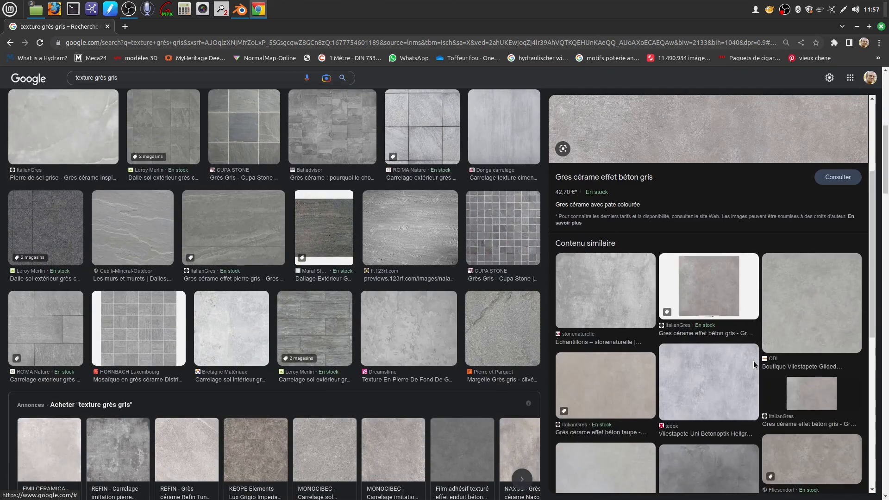
- Preview the OBI "Gilded Concrete Pearl" texture among the similar images, and close Chrome to return to Blender
{"action": "left_click", "coordinate": [818, 324]}
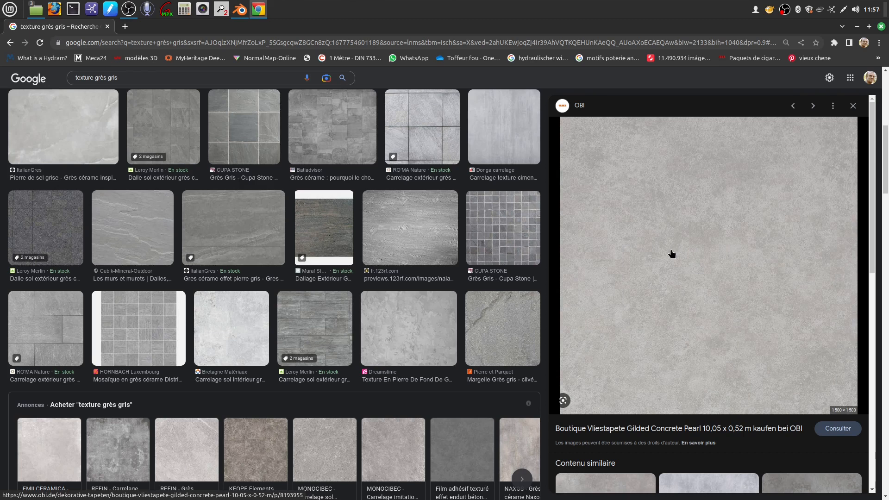
{"action": "left_click", "coordinate": [881, 26]}
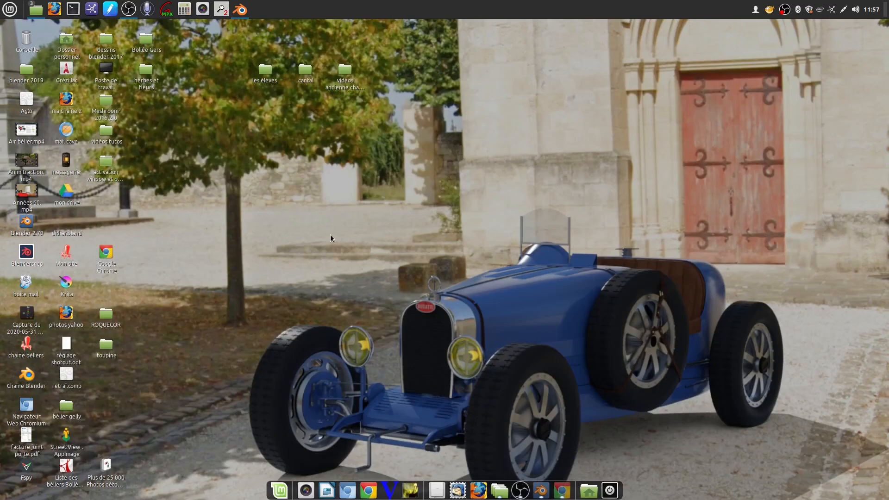
{"action": "left_click", "coordinate": [240, 11]}
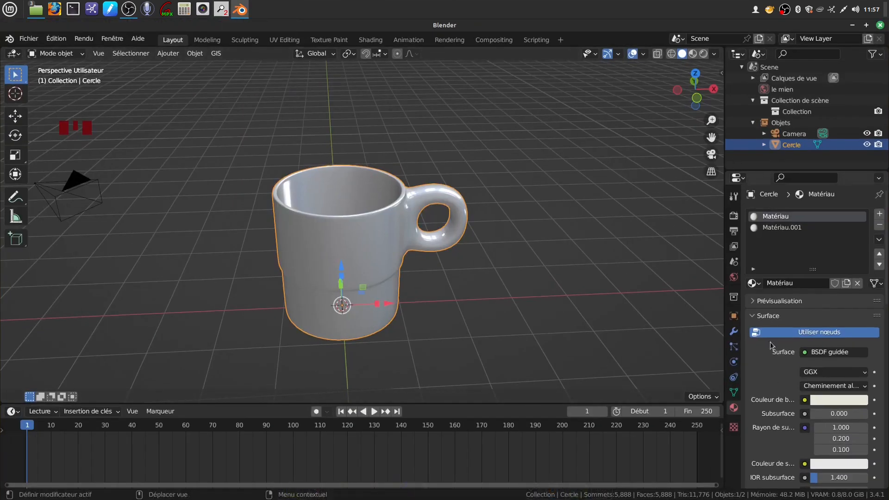
- Select the mug's second material, Matériau.001, and assign an image texture to its base colour
{"action": "left_click", "coordinate": [782, 227]}
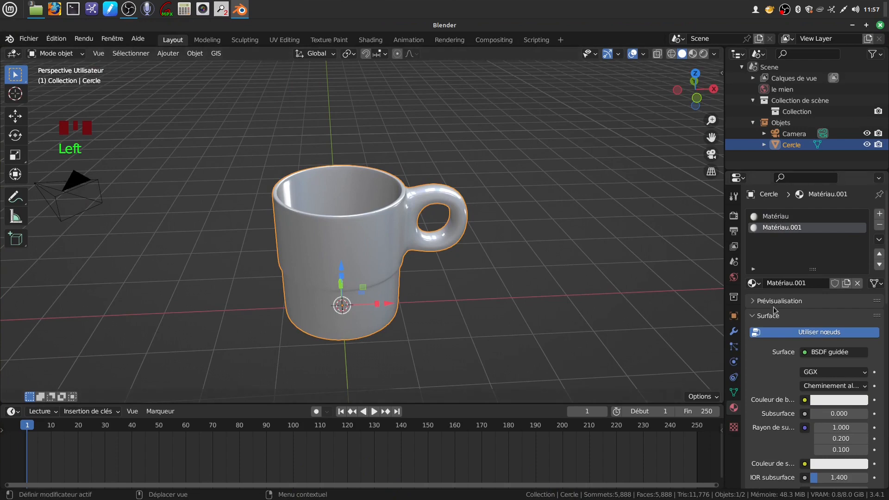
{"action": "scroll", "coordinate": [778, 314], "scroll_direction": "down", "scroll_amount": 3}
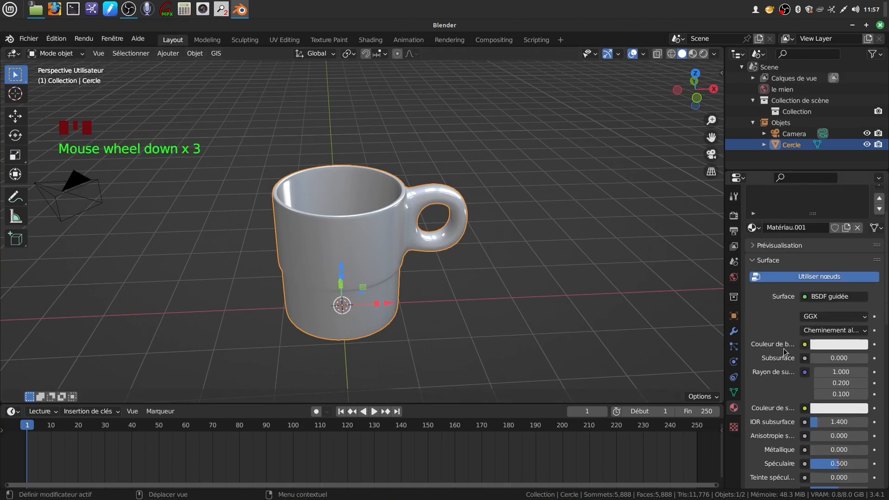
{"action": "left_click", "coordinate": [804, 345]}
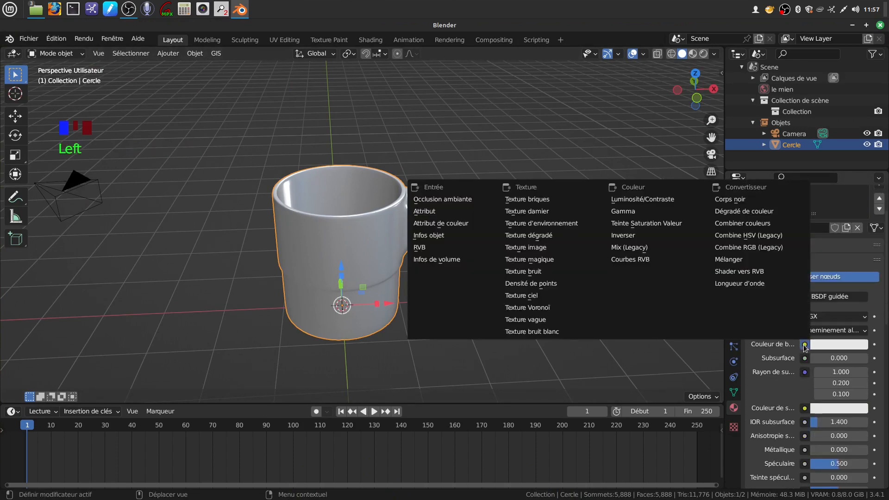
{"action": "left_click", "coordinate": [557, 248]}
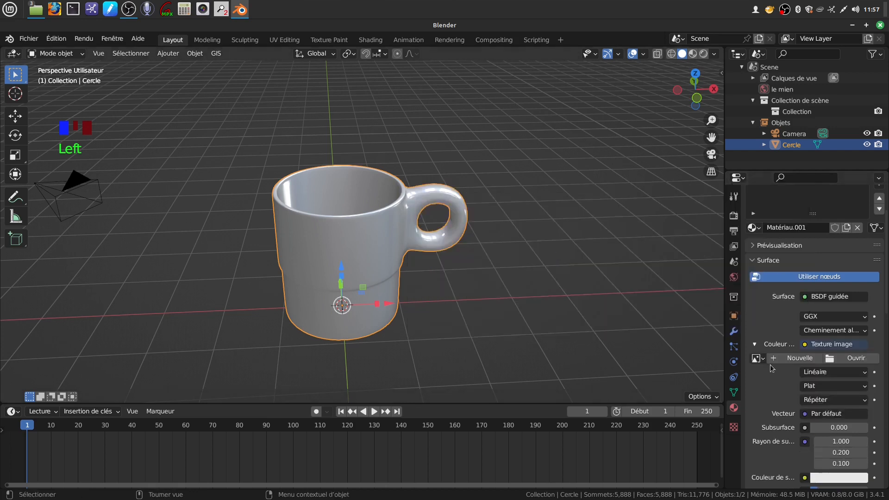
- Set the roughness of Matériau.001 to 0.167
{"action": "scroll", "coordinate": [789, 375], "scroll_direction": "down", "scroll_amount": 1}
{"action": "scroll", "coordinate": [789, 375], "scroll_direction": "down", "scroll_amount": 1}
{"action": "scroll", "coordinate": [802, 374], "scroll_direction": "down", "scroll_amount": 3}
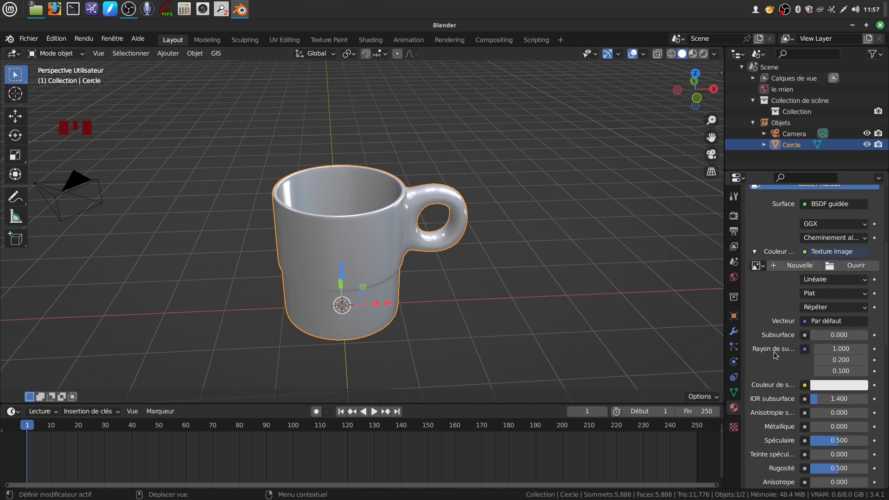
{"action": "scroll", "coordinate": [776, 361], "scroll_direction": "down", "scroll_amount": 2}
{"action": "scroll", "coordinate": [784, 332], "scroll_direction": "down", "scroll_amount": 1}
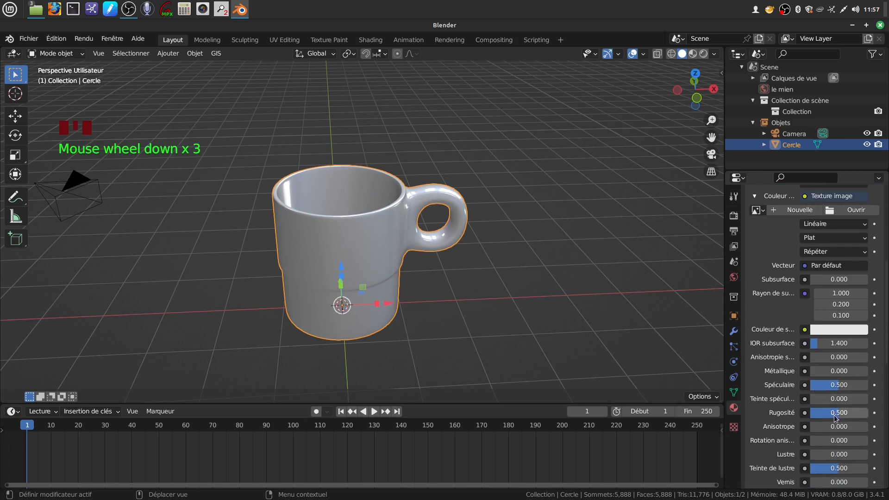
{"action": "mouse_move", "coordinate": [839, 413]}
{"action": "left_mouse_down"}
{"action": "mouse_move", "coordinate": [819, 413]}
{"action": "mouse_move", "coordinate": [825, 420]}
{"action": "left_mouse_up"}
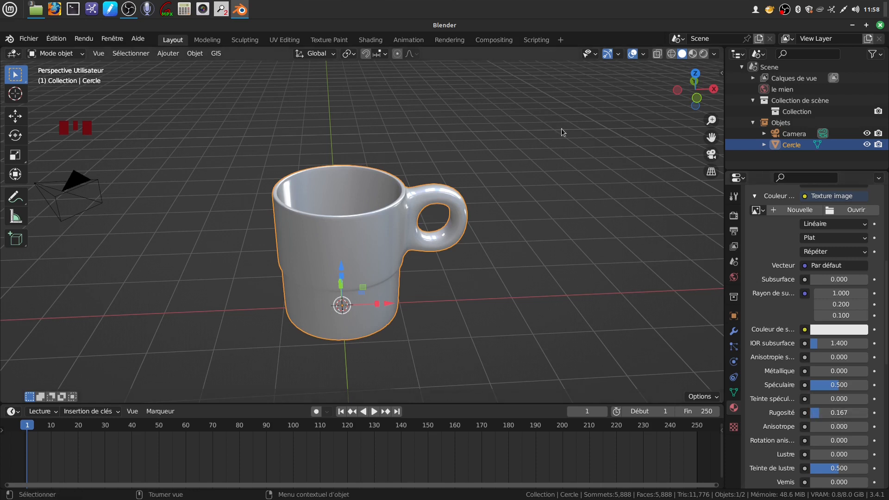
- Load téléchargement (1).png from the toupine folder as the base colour image of Matériau.001
{"action": "middle_click_drag", "start_coordinate": [500, 154], "coordinate": [616, 103]}
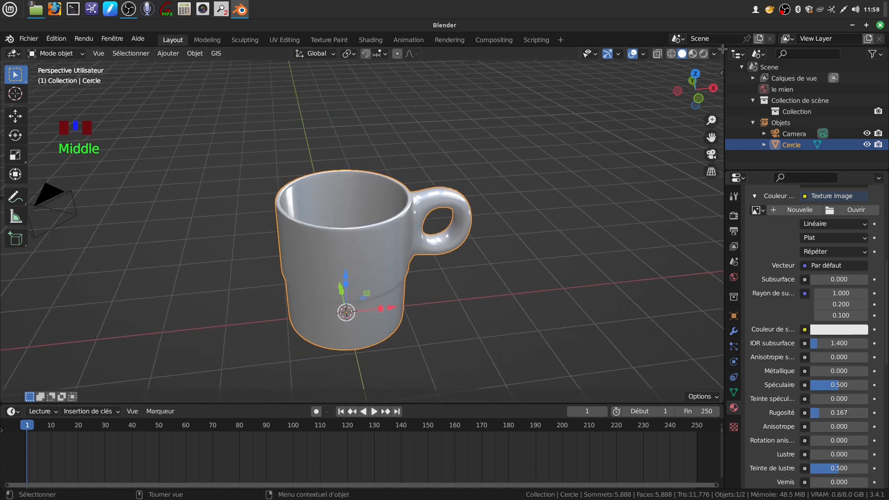
{"action": "scroll", "coordinate": [382, 241], "scroll_direction": "down", "scroll_amount": 1}
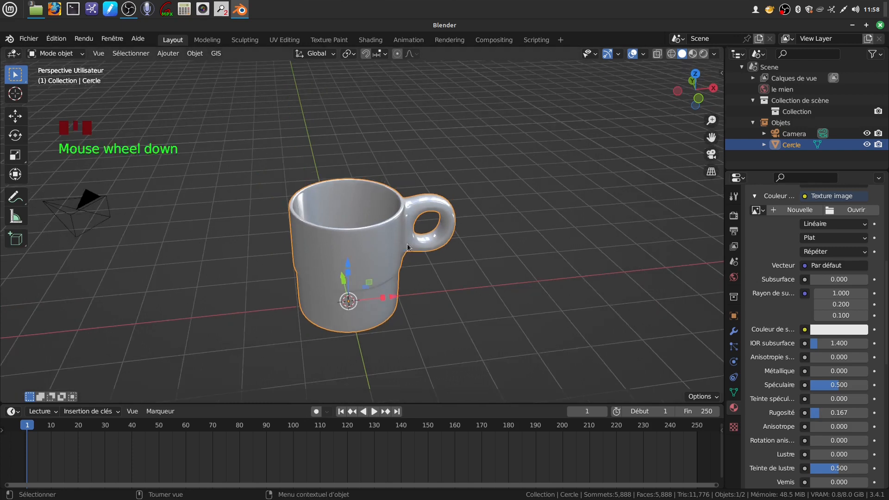
{"action": "scroll", "coordinate": [759, 265], "scroll_direction": "up", "scroll_amount": 4}
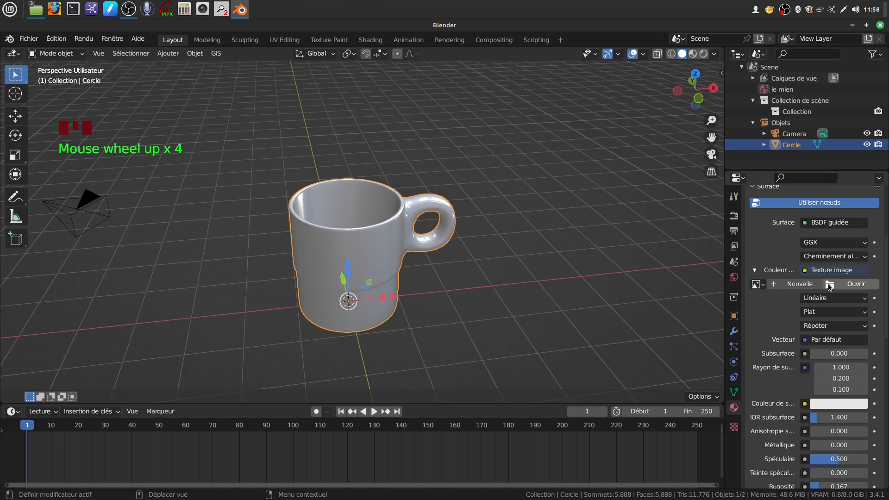
{"action": "left_click", "coordinate": [829, 287]}
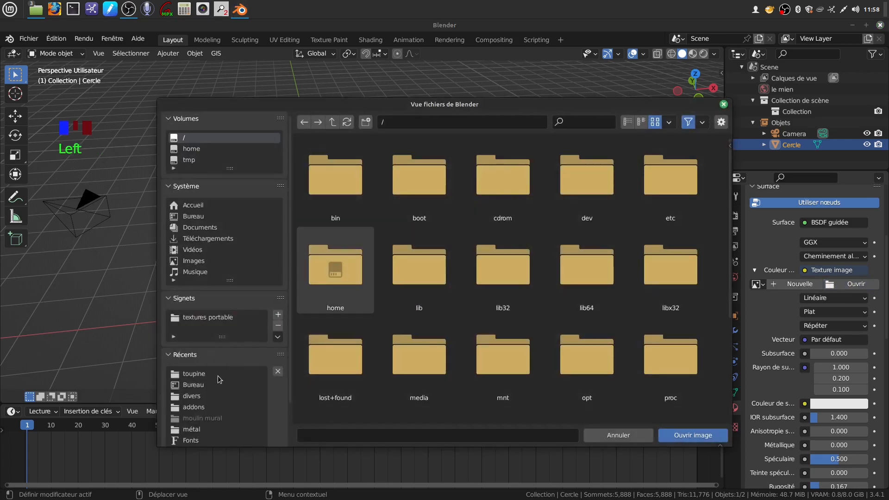
{"action": "left_click", "coordinate": [217, 375]}
{"action": "scroll", "coordinate": [505, 313], "scroll_direction": "down", "scroll_amount": 3}
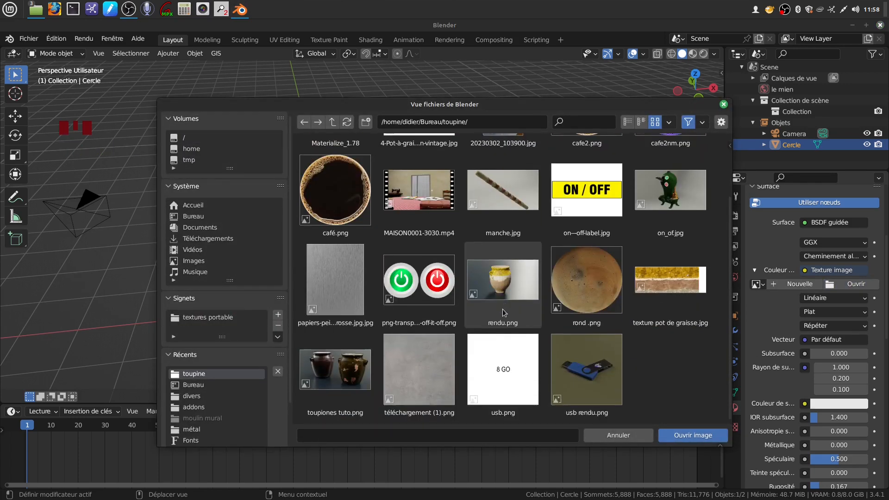
{"action": "left_click", "coordinate": [444, 376]}
{"action": "left_click", "coordinate": [677, 435]}
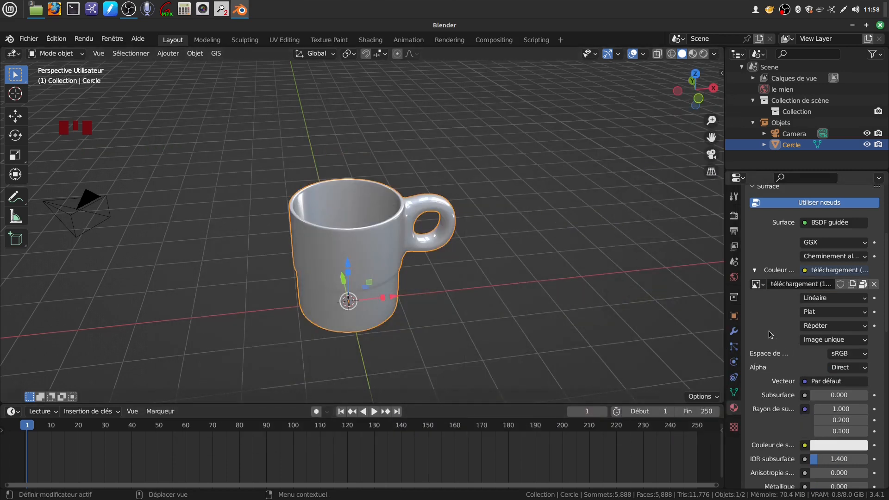
- Split the 3D viewport vertically, turn the larger area into a Shader Editor and hide its sidebar
{"action": "scroll", "coordinate": [769, 333], "scroll_direction": "down", "scroll_amount": 2}
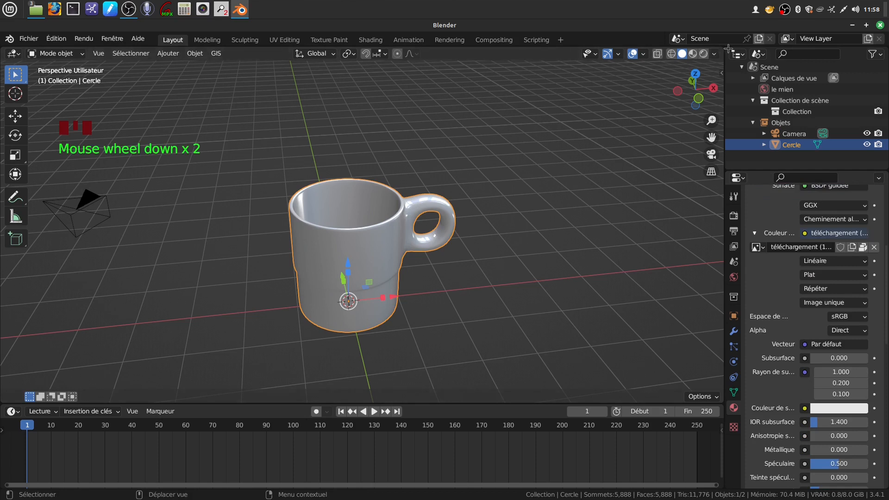
{"action": "left_click_drag", "start_coordinate": [723, 47], "coordinate": [269, 139]}
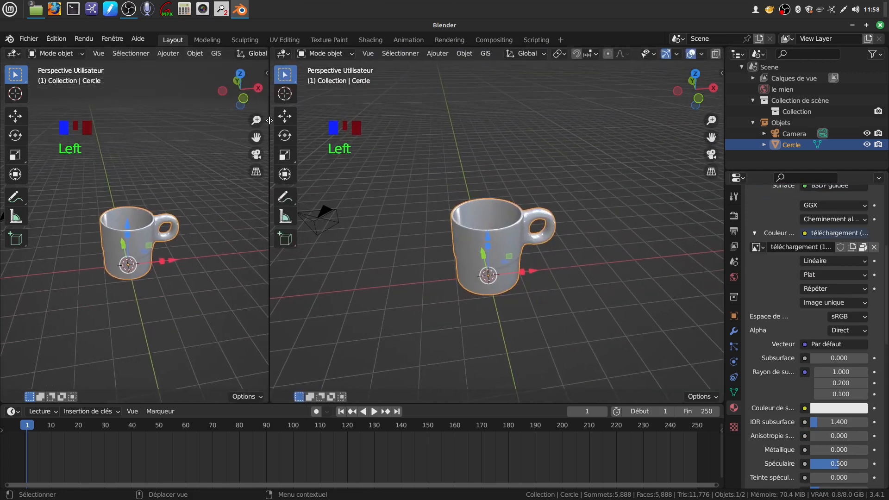
{"action": "scroll", "coordinate": [175, 281], "scroll_direction": "up", "scroll_amount": 5}
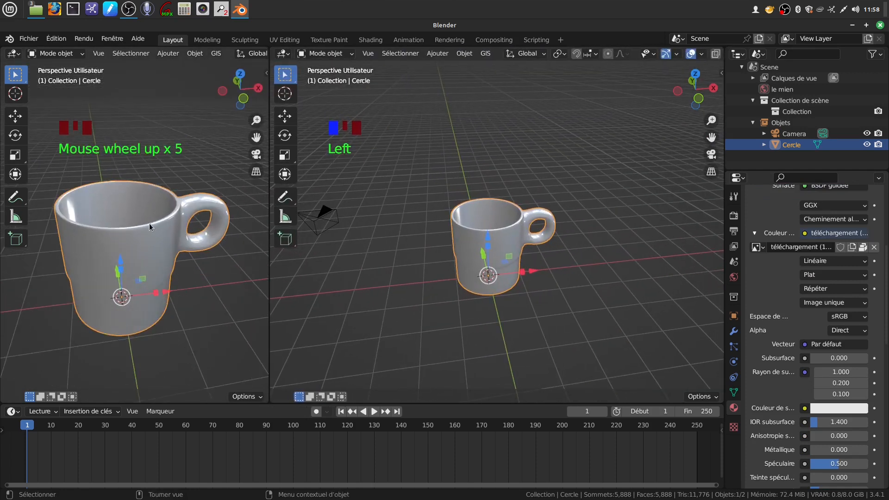
{"action": "left_click", "coordinate": [282, 53]}
{"action": "left_click", "coordinate": [344, 155]}
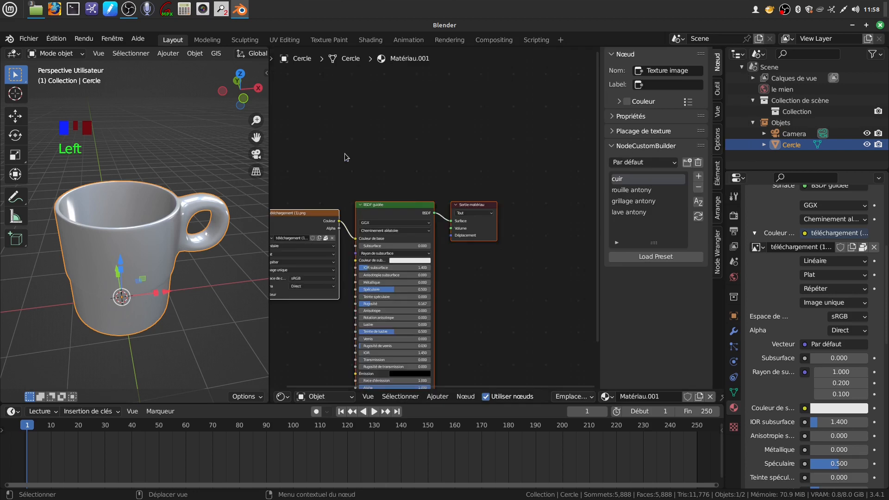
{"action": "scroll", "coordinate": [509, 262], "scroll_direction": "down", "scroll_amount": 2}
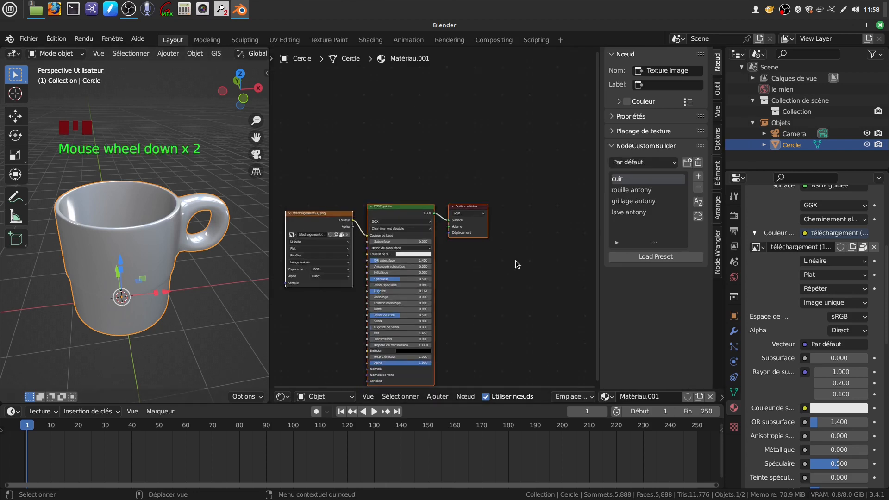
{"action": "key", "text": "n"}
{"action": "middle_click_drag", "start_coordinate": [522, 250], "coordinate": [579, 179]}
{"action": "scroll", "coordinate": [185, 293], "scroll_direction": "up", "scroll_amount": 3}
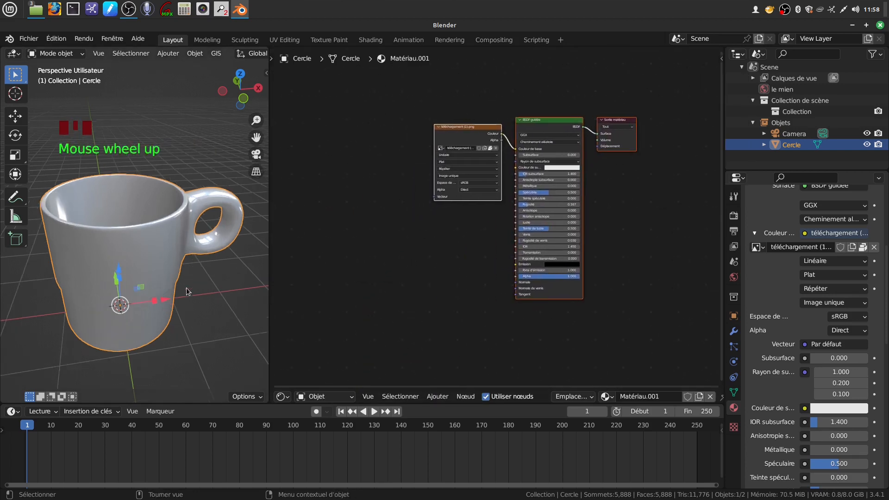
- Widen the 3D viewport beside the Shader Editor and frame the whole mug in it
{"action": "middle_click_drag", "start_coordinate": [185, 225], "coordinate": [169, 215]}
{"action": "left_click_drag", "start_coordinate": [269, 264], "coordinate": [327, 250]}
{"action": "mouse_move", "coordinate": [216, 256]}
{"action": "middle_mouse_down"}
{"action": "mouse_move", "coordinate": [195, 256]}
{"action": "mouse_move", "coordinate": [204, 260]}
{"action": "middle_mouse_up"}
{"action": "scroll", "coordinate": [204, 261], "scroll_direction": "down", "scroll_amount": 2}
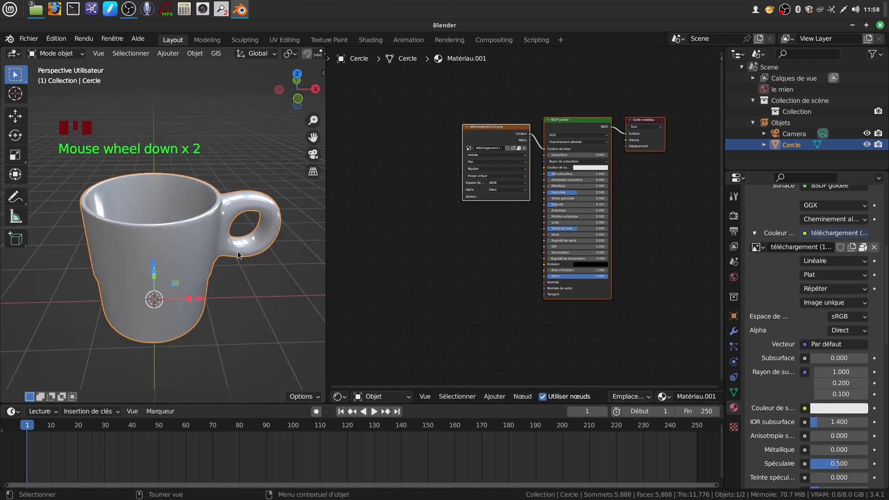
{"action": "scroll", "coordinate": [217, 270], "scroll_direction": "up", "scroll_amount": 1}
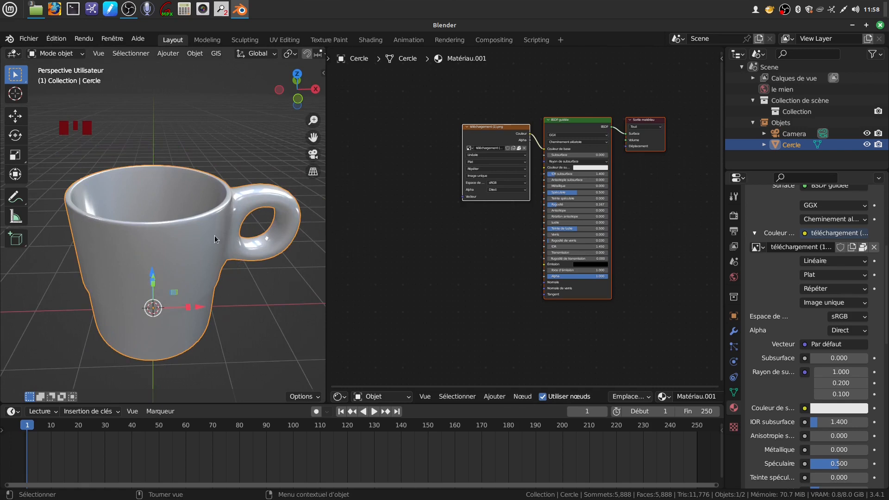
{"action": "scroll", "coordinate": [250, 280], "scroll_direction": "up", "scroll_amount": 1}
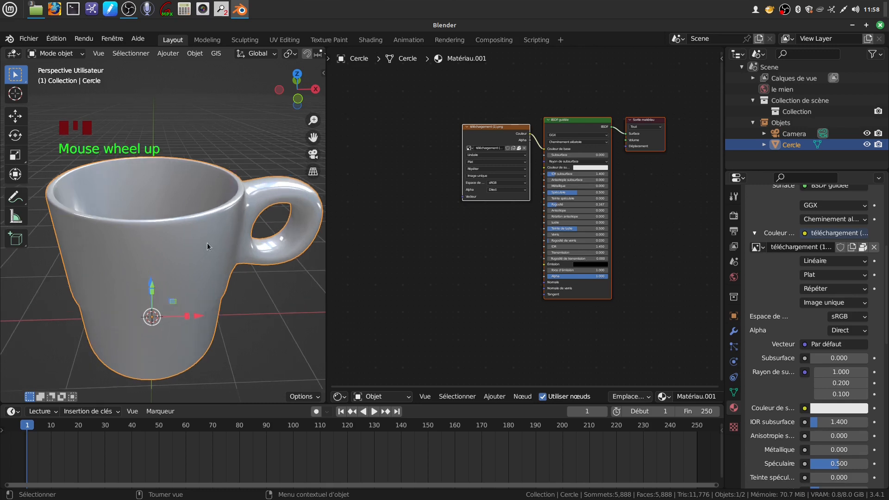
{"action": "scroll", "coordinate": [216, 240], "scroll_direction": "down", "scroll_amount": 1}
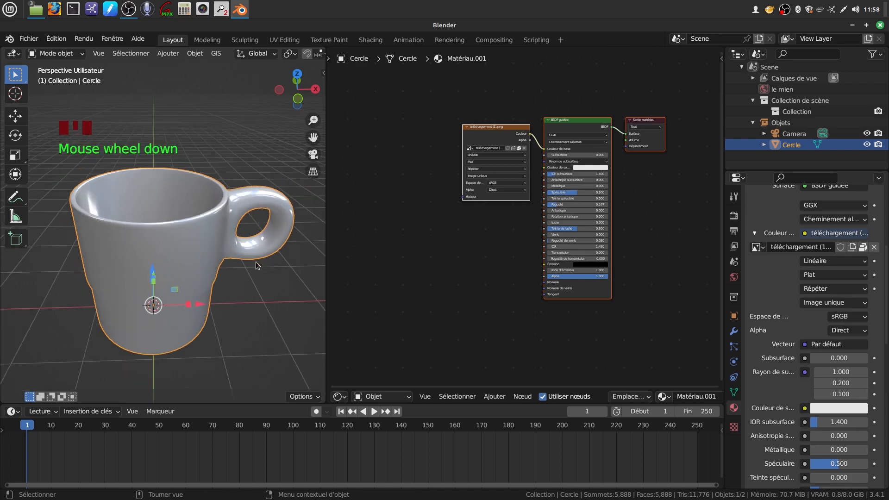
- Add a Texture Coordinate node in front of the téléchargement (1).png image texture node
{"action": "middle_click_drag", "start_coordinate": [431, 361], "coordinate": [444, 357]}
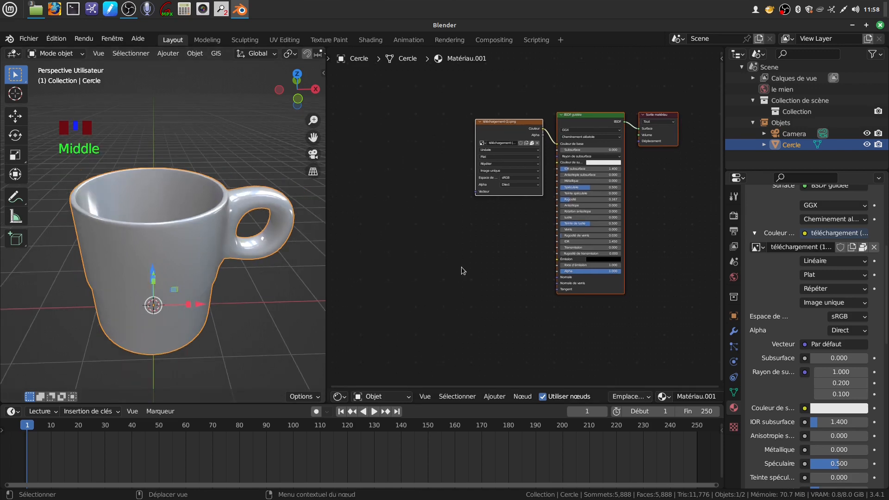
{"action": "left_click", "coordinate": [493, 397]}
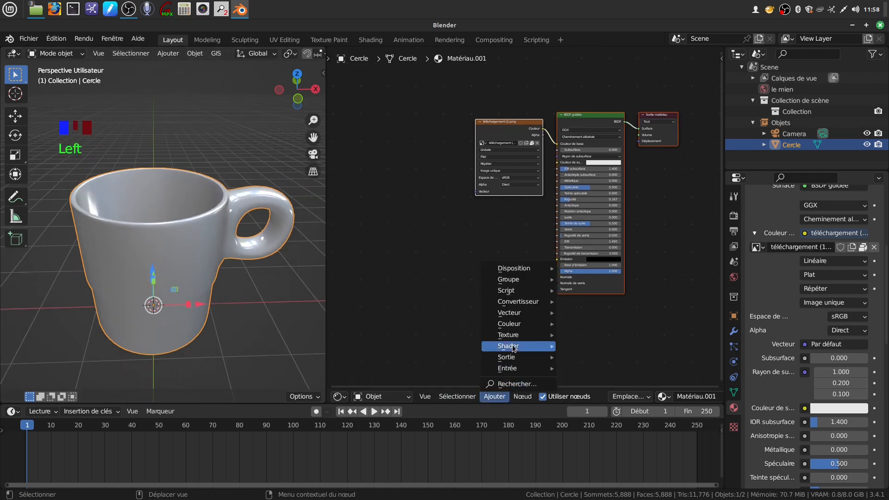
{"action": "mouse_move", "coordinate": [510, 368]}
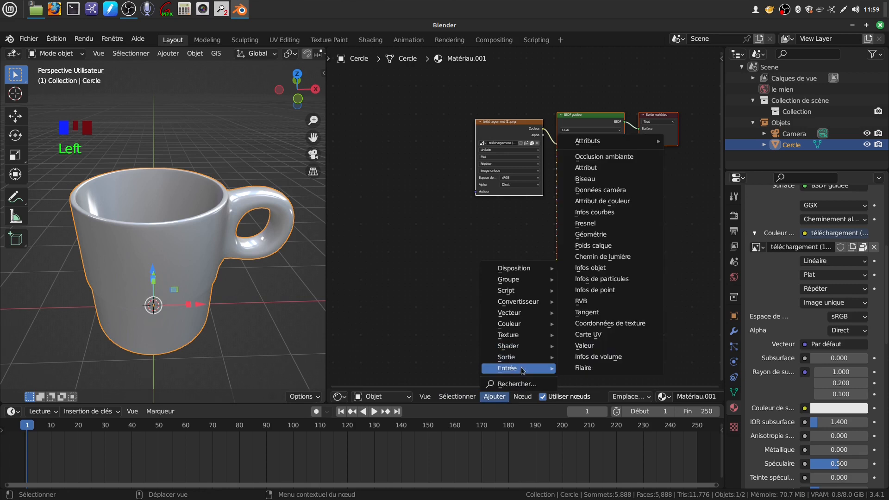
{"action": "left_click", "coordinate": [595, 324]}
{"action": "left_click", "coordinate": [413, 174]}
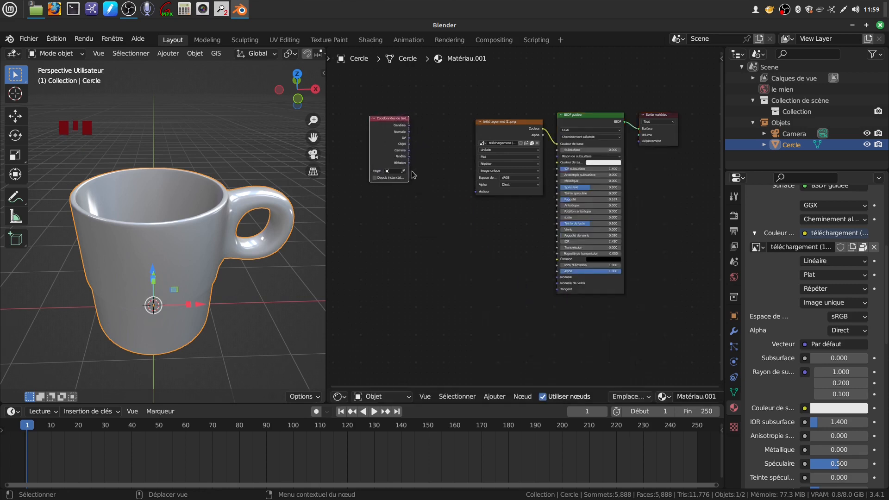
- Connect the Texture Coordinate node's Generated output (Générée) to the image texture's Vector input
{"action": "scroll", "coordinate": [417, 166], "scroll_direction": "up", "scroll_amount": 2}
{"action": "middle_click_drag", "start_coordinate": [417, 166], "coordinate": [446, 253]}
{"action": "scroll", "coordinate": [415, 204], "scroll_direction": "up", "scroll_amount": 2}
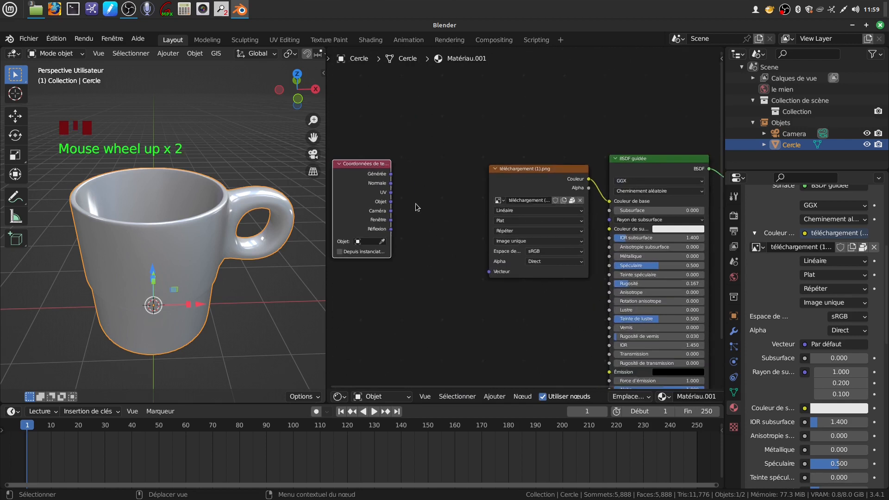
{"action": "left_click_drag", "start_coordinate": [391, 175], "coordinate": [489, 273]}
{"action": "scroll", "coordinate": [489, 282], "scroll_direction": "down", "scroll_amount": 4}
{"action": "middle_click_drag", "start_coordinate": [488, 282], "coordinate": [478, 287]}
{"action": "scroll", "coordinate": [478, 288], "scroll_direction": "up", "scroll_amount": 1}
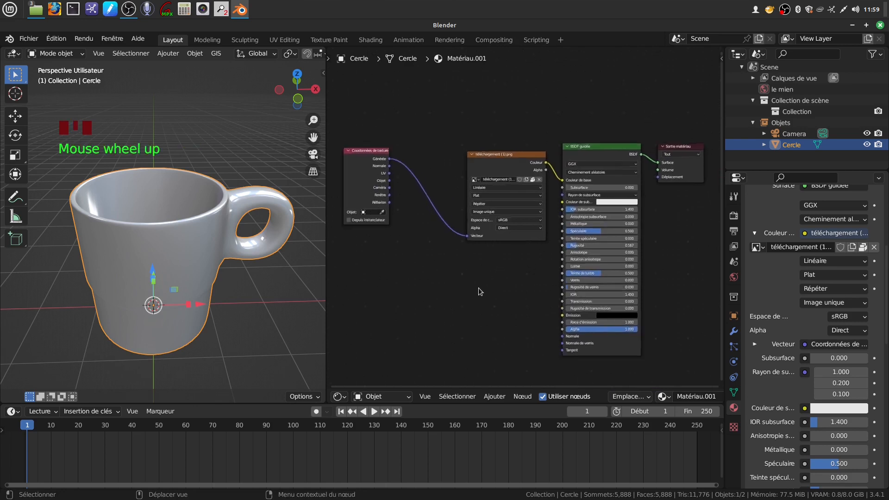
- Set the image texture node's projection to Box (Boîte)
{"action": "scroll", "coordinate": [479, 288], "scroll_direction": "up", "scroll_amount": 4}
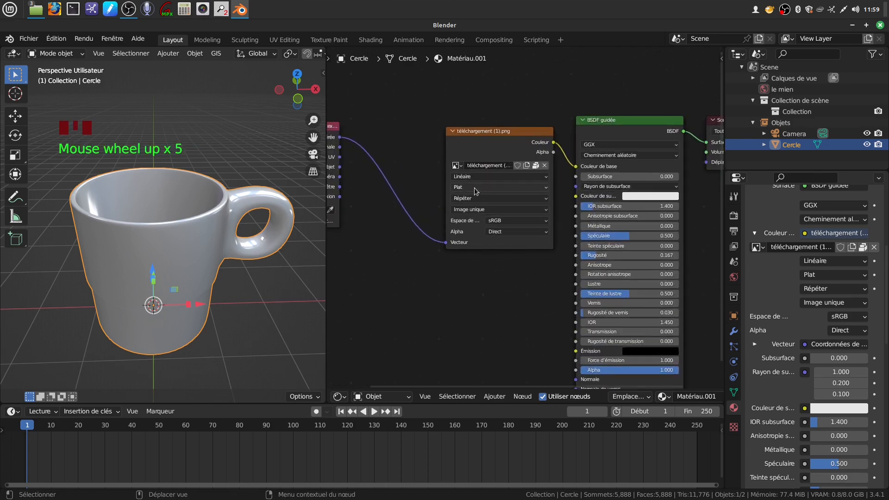
{"action": "left_click", "coordinate": [546, 188]}
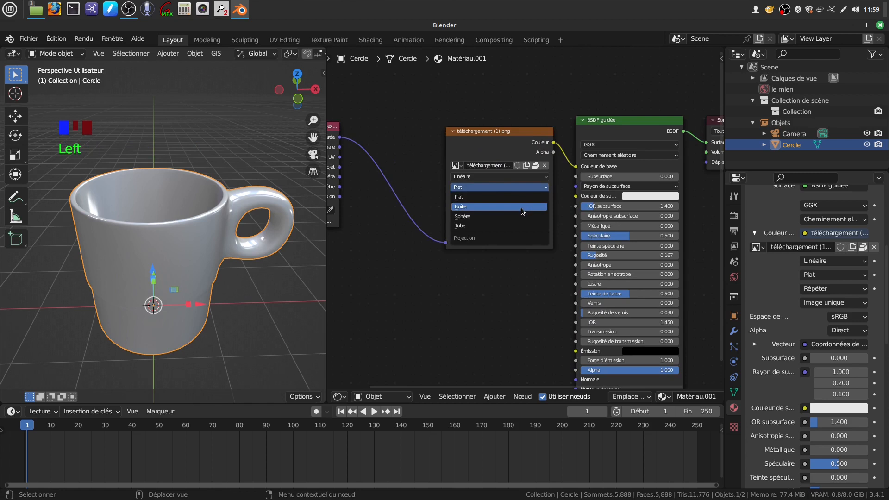
{"action": "left_click", "coordinate": [521, 212]}
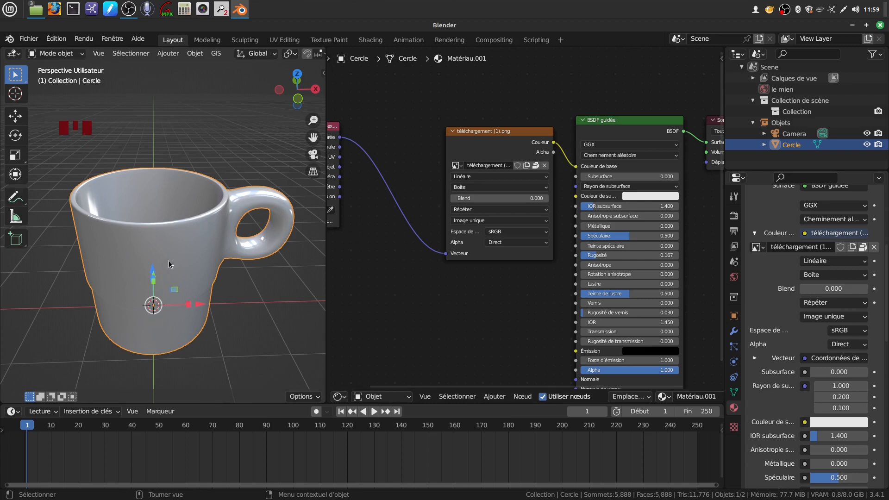
- Set the image texture node's Blend to 0.059
{"action": "left_click", "coordinate": [455, 199]}
{"action": "scroll", "coordinate": [343, 294], "scroll_direction": "down", "scroll_amount": 3}
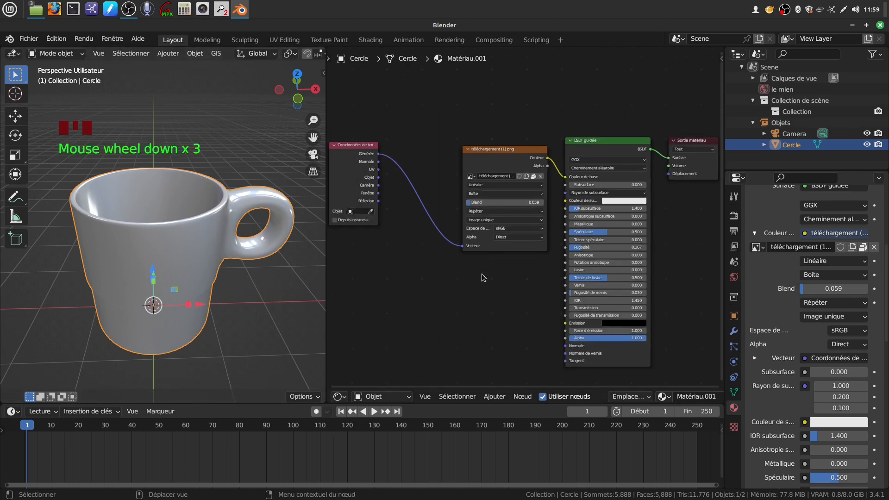
{"action": "scroll", "coordinate": [481, 274], "scroll_direction": "up", "scroll_amount": 2}
{"action": "scroll", "coordinate": [471, 299], "scroll_direction": "down", "scroll_amount": 3}
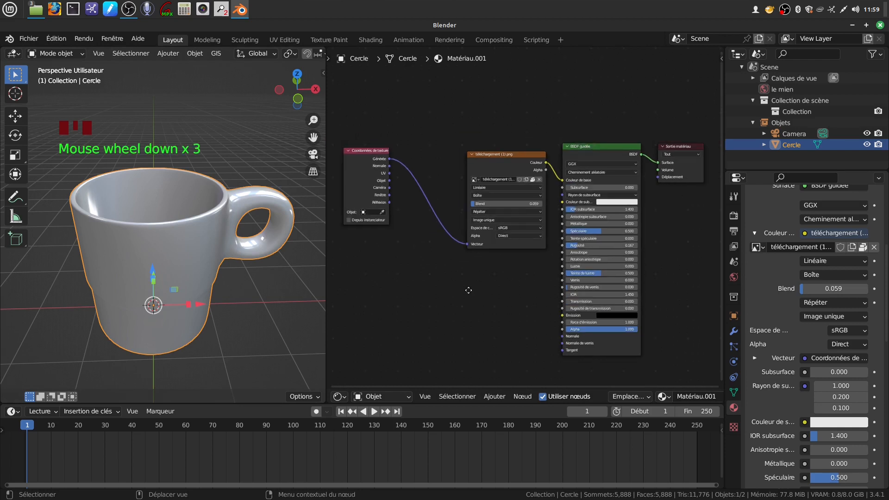
{"action": "middle_click_drag", "start_coordinate": [469, 291], "coordinate": [479, 274]}
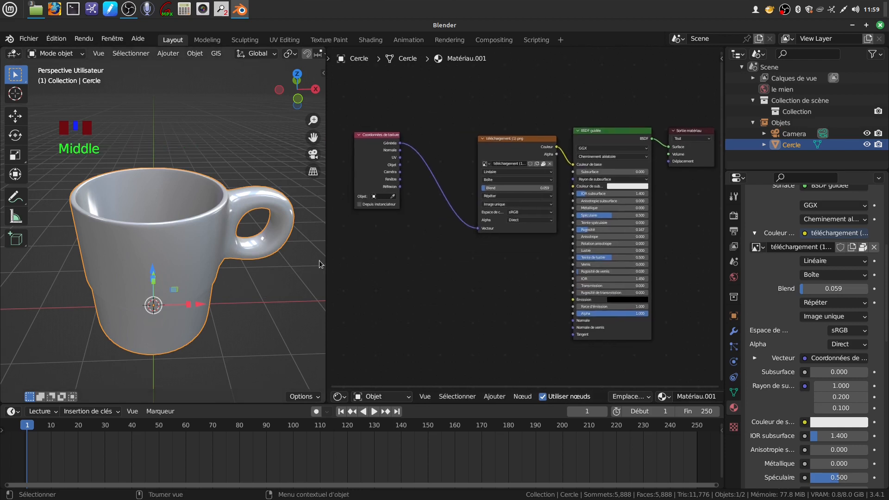
- Widen the 3D viewport and preview the textured mug in rendered shading
{"action": "left_click_drag", "start_coordinate": [327, 255], "coordinate": [509, 255]}
{"action": "scroll", "coordinate": [407, 248], "scroll_direction": "down", "scroll_amount": 1}
{"action": "scroll", "coordinate": [407, 249], "scroll_direction": "down", "scroll_amount": 2}
{"action": "middle_click_drag", "start_coordinate": [407, 248], "coordinate": [436, 153]}
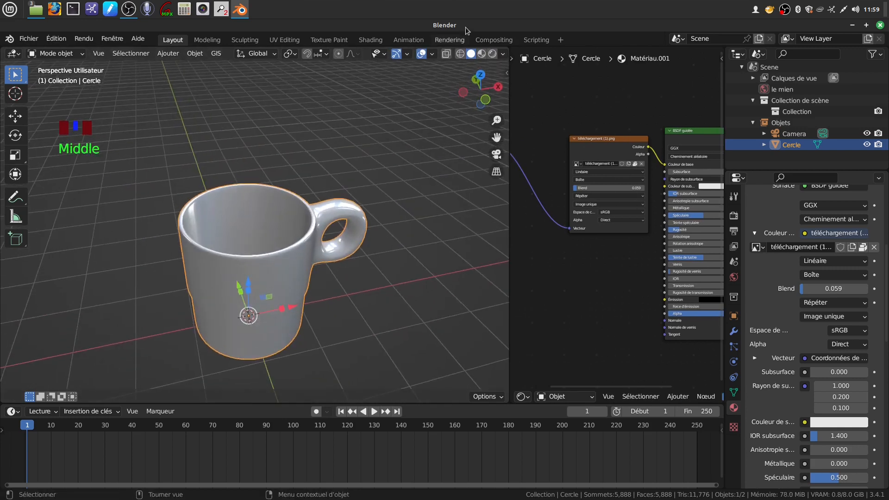
{"action": "left_click", "coordinate": [493, 57]}
{"action": "scroll", "coordinate": [334, 304], "scroll_direction": "up", "scroll_amount": 3}
{"action": "mouse_move", "coordinate": [334, 304]}
{"action": "middle_mouse_down"}
{"action": "mouse_move", "coordinate": [318, 223]}
{"action": "mouse_move", "coordinate": [382, 207]}
{"action": "mouse_move", "coordinate": [326, 290]}
{"action": "mouse_move", "coordinate": [279, 189]}
{"action": "mouse_move", "coordinate": [301, 213]}
{"action": "mouse_move", "coordinate": [273, 278]}
{"action": "mouse_move", "coordinate": [254, 218]}
{"action": "mouse_move", "coordinate": [296, 154]}
{"action": "mouse_move", "coordinate": [280, 243]}
{"action": "middle_mouse_up"}
{"action": "scroll", "coordinate": [278, 189], "scroll_direction": "down", "scroll_amount": 2}
{"action": "left_click", "coordinate": [334, 250]}
{"action": "scroll", "coordinate": [292, 278], "scroll_direction": "up", "scroll_amount": 2}
- Enlarge the Shader Editor and move the texture coordinate and image texture nodes away from the BSDF guidée node to make room
{"action": "left_click_drag", "start_coordinate": [508, 260], "coordinate": [254, 248]}
{"action": "middle_click_drag", "start_coordinate": [457, 311], "coordinate": [506, 309], "text": "ctrl"}
{"action": "left_click_drag", "start_coordinate": [415, 184], "coordinate": [325, 186]}
{"action": "left_click_drag", "start_coordinate": [517, 181], "coordinate": [415, 189]}
{"action": "middle_click_drag", "start_coordinate": [455, 301], "coordinate": [462, 272], "text": "ctrl"}
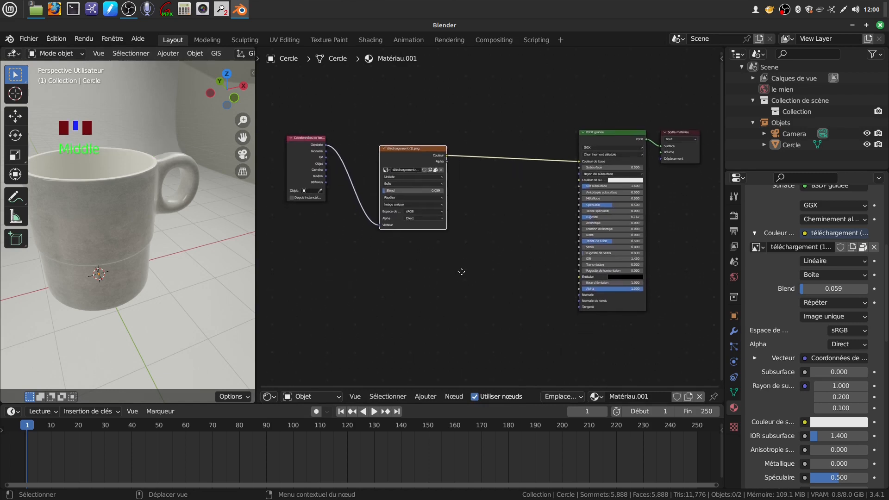
- Insert a Gamma node on the link between the image texture's Couleur output and the BSDF guidée node's Couleur de base
{"action": "left_click", "coordinate": [425, 396]}
{"action": "mouse_move", "coordinate": [438, 323]}
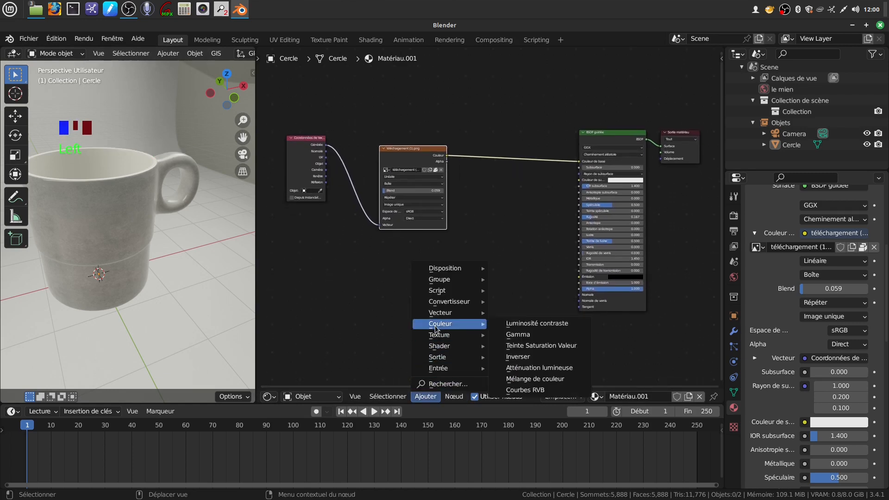
{"action": "left_click", "coordinate": [519, 335]}
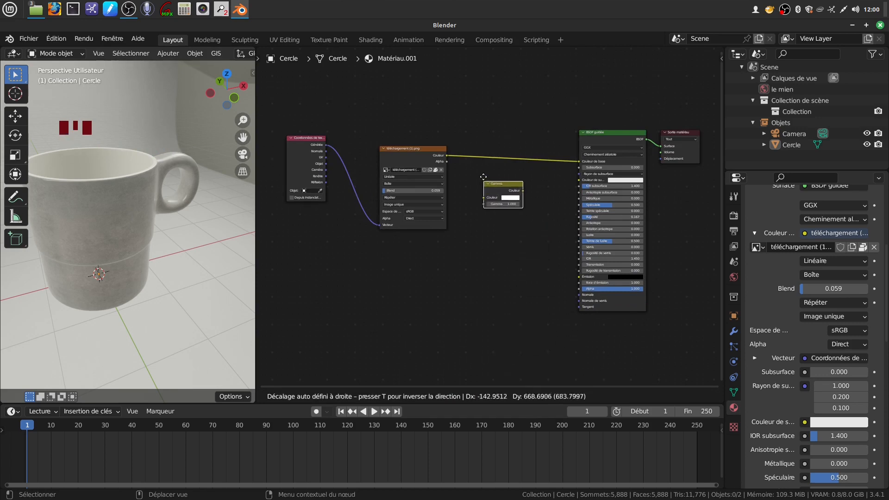
{"action": "left_click", "coordinate": [482, 147]}
- Set the Gamma node's value to 2.000 to darken the mug's texture
{"action": "scroll", "coordinate": [519, 283], "scroll_direction": "up", "scroll_amount": 1}
{"action": "scroll", "coordinate": [519, 278], "scroll_direction": "up", "scroll_amount": 1}
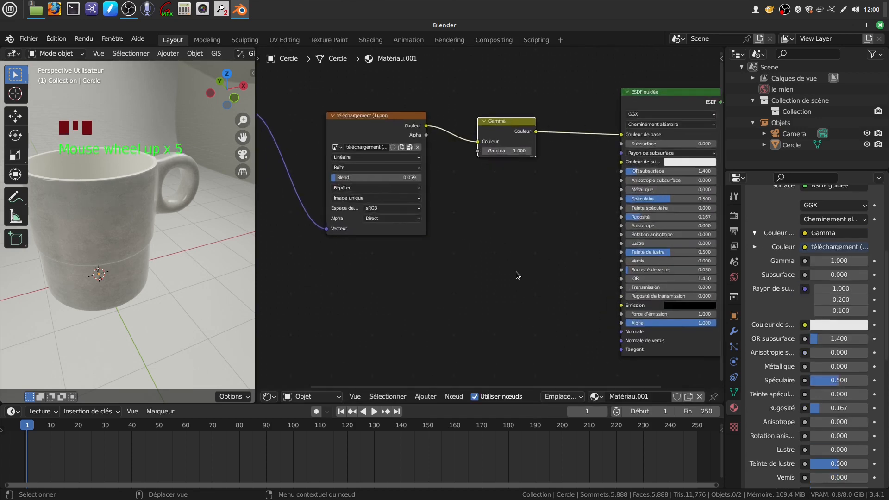
{"action": "scroll", "coordinate": [517, 274], "scroll_direction": "up", "scroll_amount": 1}
{"action": "middle_click_drag", "start_coordinate": [506, 185], "coordinate": [490, 297]}
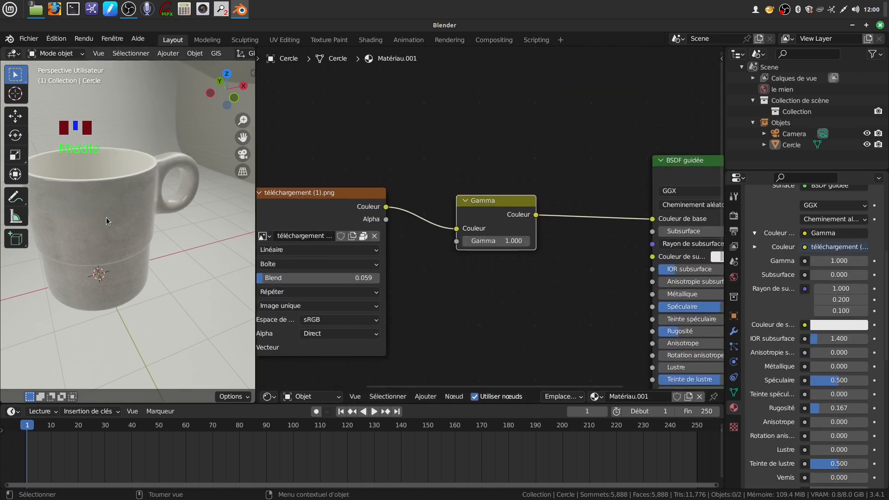
{"action": "left_click_drag", "start_coordinate": [481, 241], "coordinate": [528, 241]}
- Examine the darkened exterior texture on the rendered mug from several angles and distances
{"action": "middle_click_drag", "start_coordinate": [162, 248], "coordinate": [144, 232]}
{"action": "scroll", "coordinate": [485, 307], "scroll_direction": "down", "scroll_amount": 3}
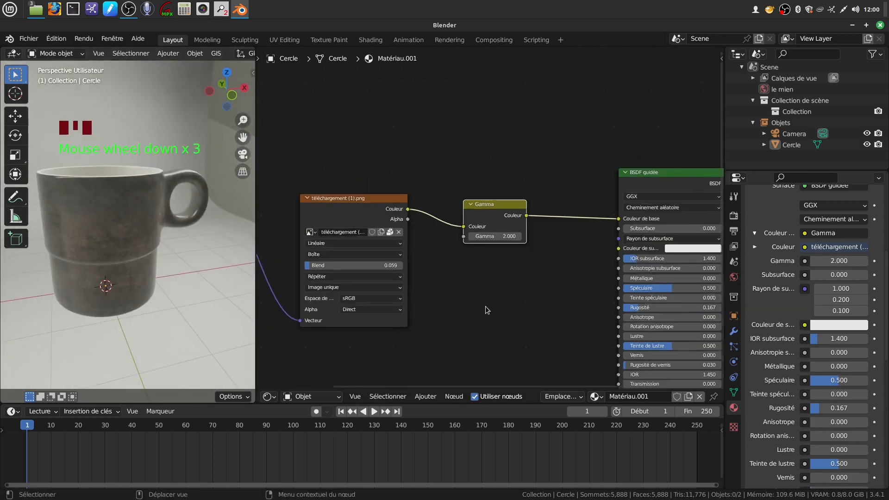
{"action": "scroll", "coordinate": [486, 310], "scroll_direction": "down", "scroll_amount": 2}
{"action": "middle_click_drag", "start_coordinate": [247, 310], "coordinate": [188, 290]}
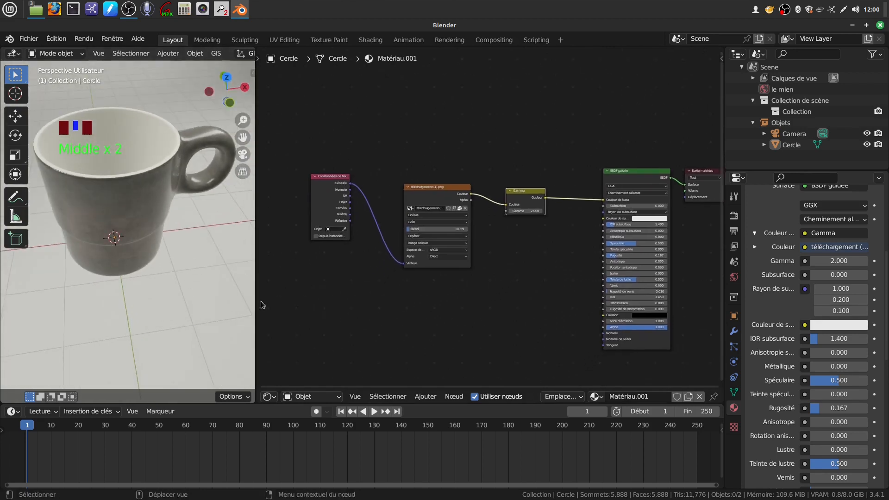
{"action": "scroll", "coordinate": [116, 281], "scroll_direction": "up", "scroll_amount": 2}
{"action": "middle_click_drag", "start_coordinate": [116, 282], "coordinate": [101, 235]}
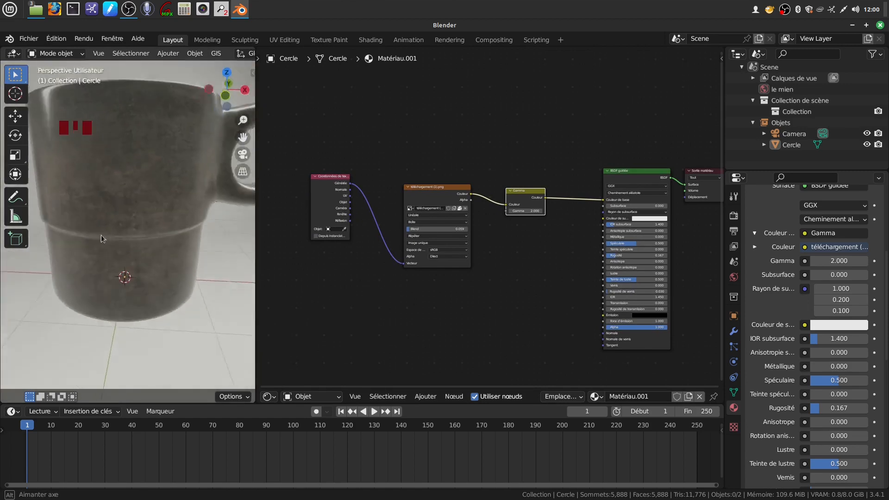
{"action": "scroll", "coordinate": [112, 220], "scroll_direction": "down", "scroll_amount": 2}
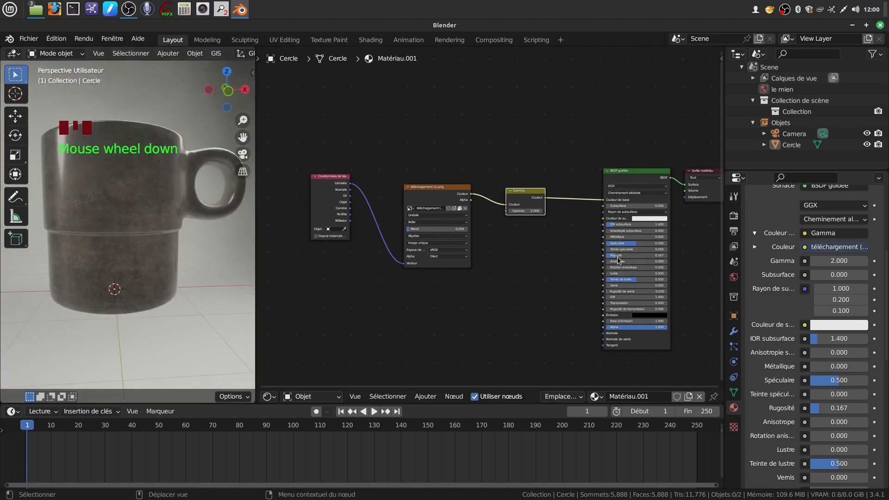
{"action": "scroll", "coordinate": [360, 333], "scroll_direction": "down", "scroll_amount": 2}
{"action": "middle_click_drag", "start_coordinate": [359, 333], "coordinate": [270, 390]}
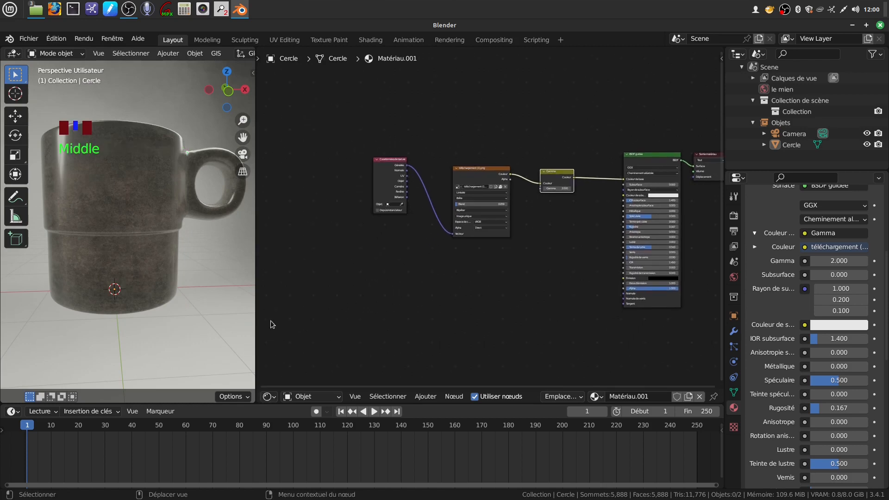
{"action": "scroll", "coordinate": [129, 302], "scroll_direction": "down", "scroll_amount": 3}
{"action": "middle_click_drag", "start_coordinate": [129, 302], "coordinate": [176, 284]}
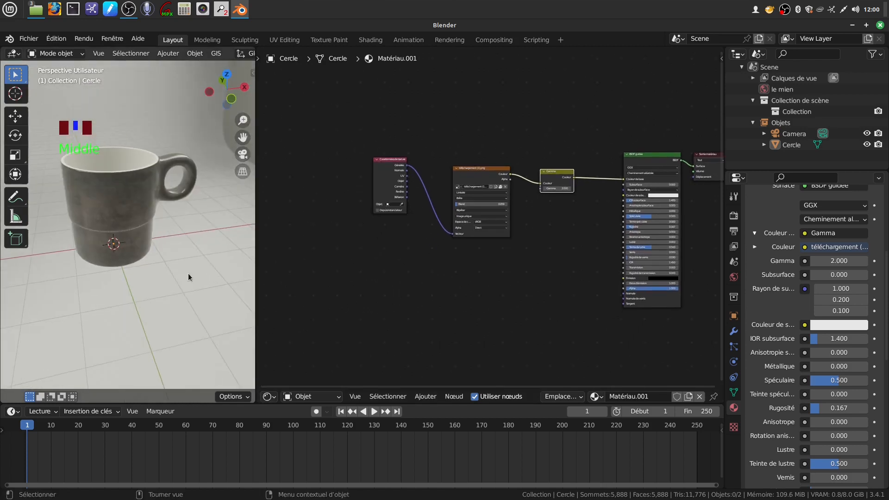
- Widen the 3D viewport and return it to solid shading
{"action": "left_click_drag", "start_coordinate": [254, 278], "coordinate": [539, 278]}
{"action": "middle_click_drag", "start_coordinate": [351, 218], "coordinate": [365, 246]}
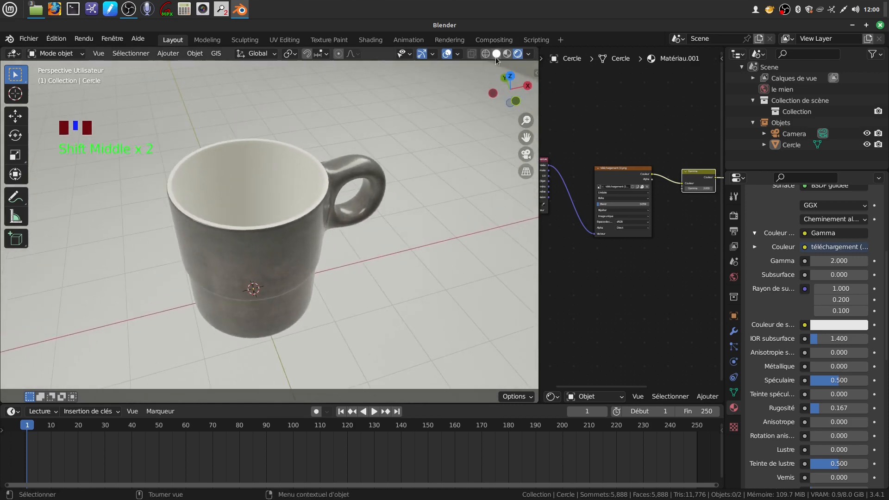
{"action": "left_click", "coordinate": [495, 56]}
{"action": "scroll", "coordinate": [293, 252], "scroll_direction": "up", "scroll_amount": 2}
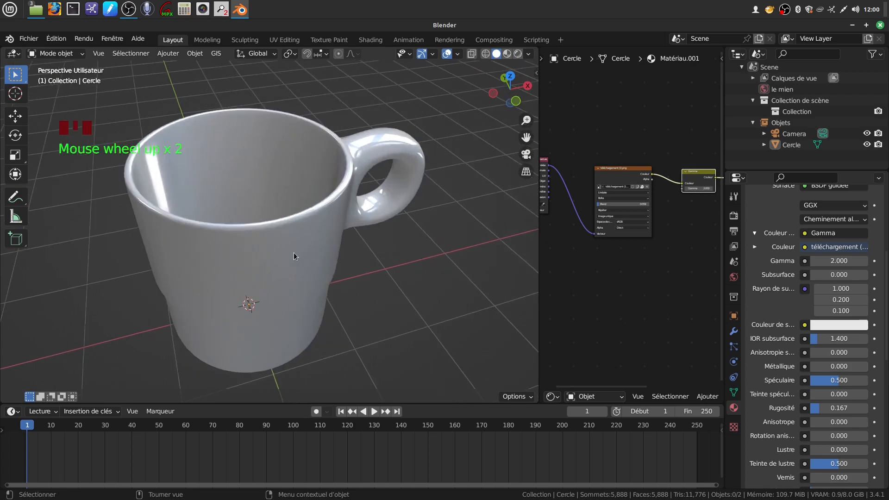
- Fill the horizontal edge loop just below the rim on the mug's inner wall with a face as the liquid's surface
{"action": "left_click", "coordinate": [293, 252]}
{"action": "key", "text": "Tab"}
{"action": "mouse_move", "coordinate": [301, 247]}
{"action": "middle_mouse_down", "text": "shift"}
{"action": "mouse_move", "coordinate": [296, 255]}
{"action": "mouse_move", "coordinate": [301, 249]}
{"action": "middle_mouse_up", "text": "shift"}
{"action": "scroll", "coordinate": [300, 253], "scroll_direction": "up", "scroll_amount": 2}
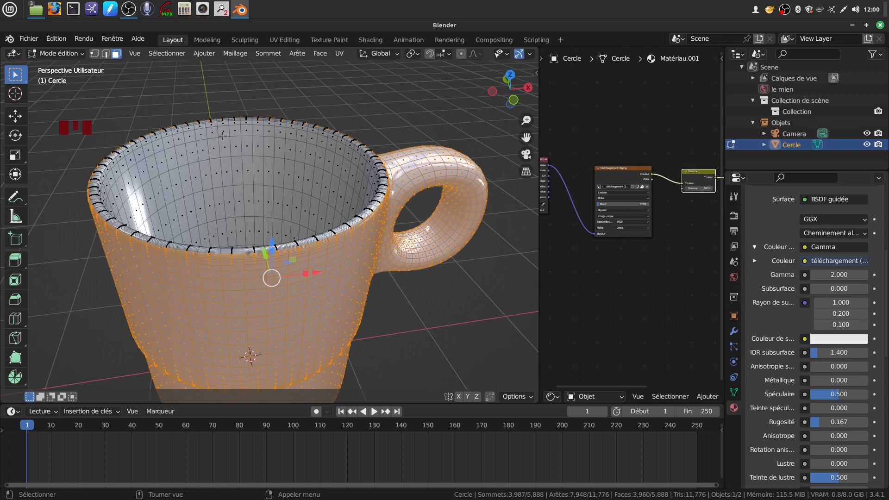
{"action": "middle_click_drag", "start_coordinate": [222, 136], "coordinate": [227, 153]}
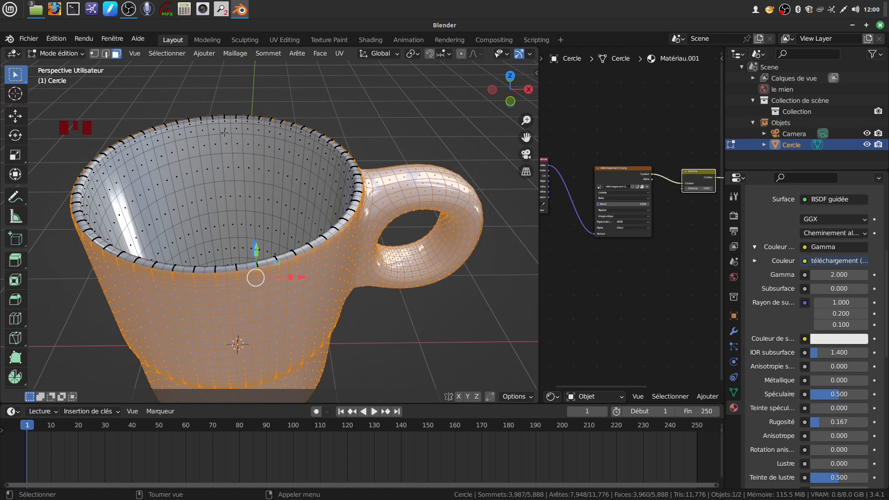
{"action": "left_click", "coordinate": [106, 53]}
{"action": "left_click", "coordinate": [237, 134], "text": "alt"}
{"action": "middle_click_drag", "start_coordinate": [237, 134], "coordinate": [317, 149]}
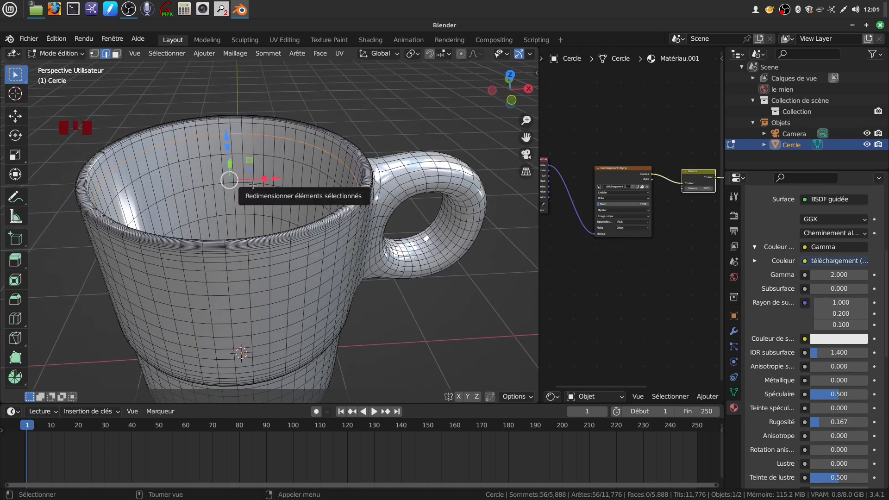
{"action": "key", "text": "f"}
{"action": "left_click", "coordinate": [349, 143]}
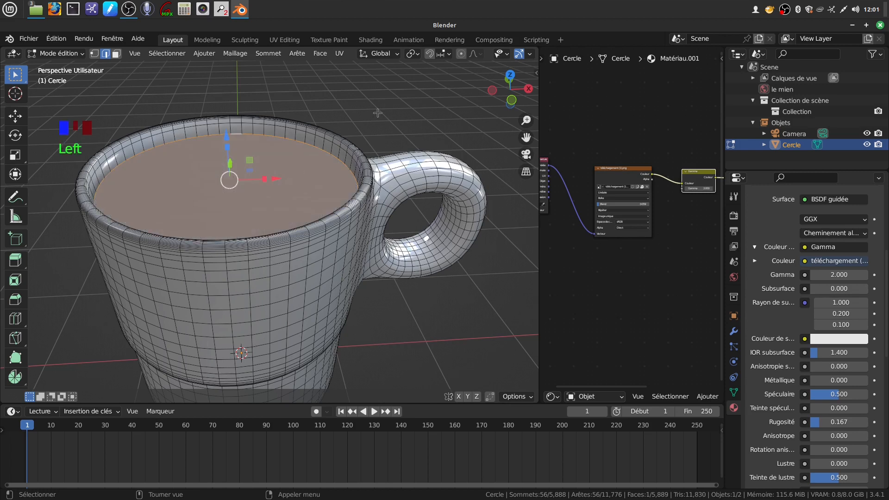
{"action": "middle_click_drag", "start_coordinate": [349, 143], "coordinate": [281, 185]}
{"action": "key", "text": "Tab"}
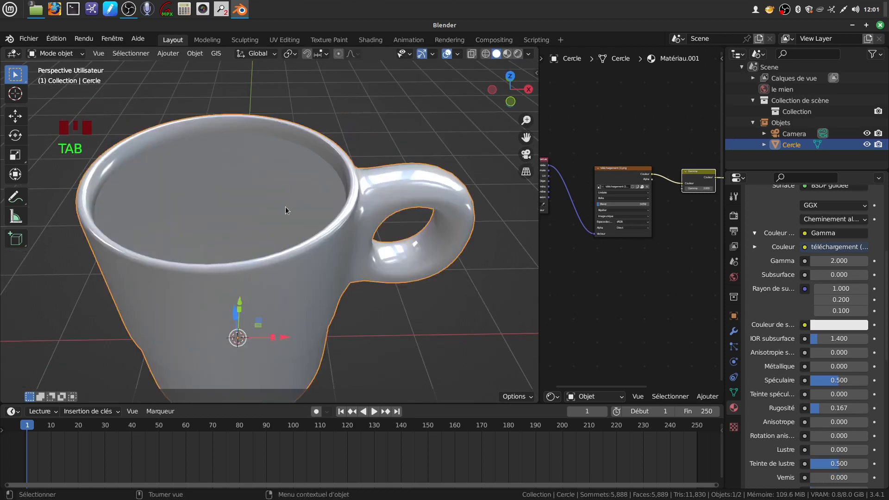
- Create a third material on the mug and assign it to the flat face filling the opening
{"action": "key", "text": "Tab"}
{"action": "left_click", "coordinate": [117, 54]}
{"action": "left_click", "coordinate": [211, 200]}
{"action": "scroll", "coordinate": [233, 209], "scroll_direction": "down", "scroll_amount": 4}
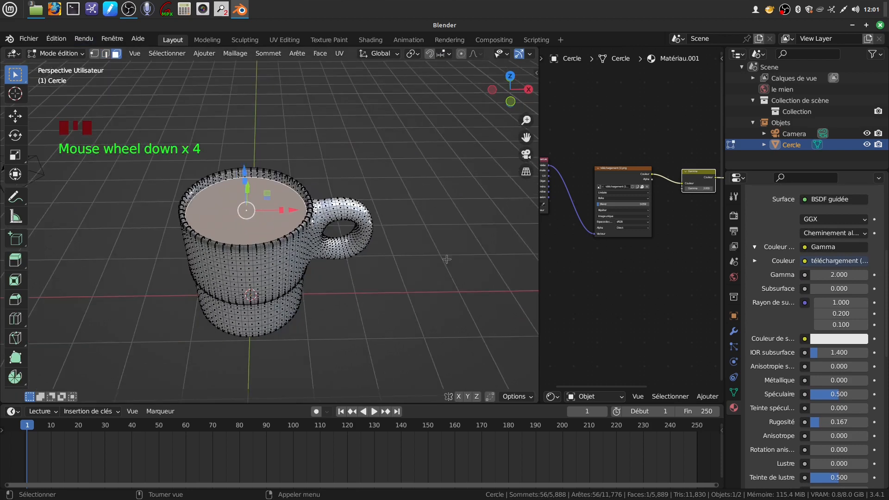
{"action": "left_click", "coordinate": [725, 309]}
{"action": "scroll", "coordinate": [789, 249], "scroll_direction": "up", "scroll_amount": 1}
{"action": "scroll", "coordinate": [790, 249], "scroll_direction": "up", "scroll_amount": 10}
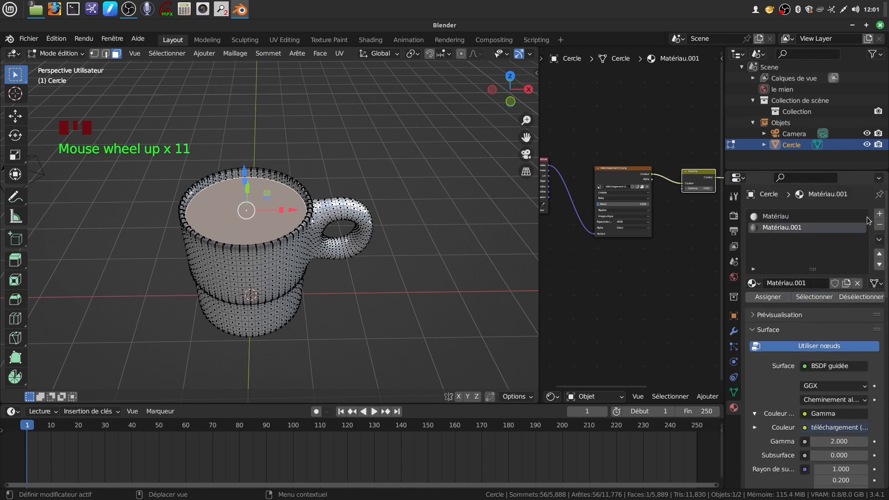
{"action": "left_click", "coordinate": [878, 216]}
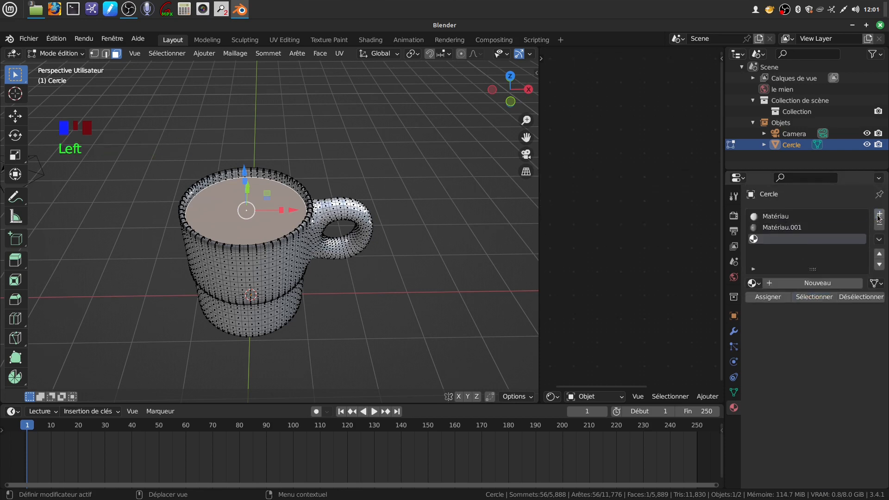
{"action": "left_click", "coordinate": [815, 284]}
{"action": "left_click", "coordinate": [768, 297]}
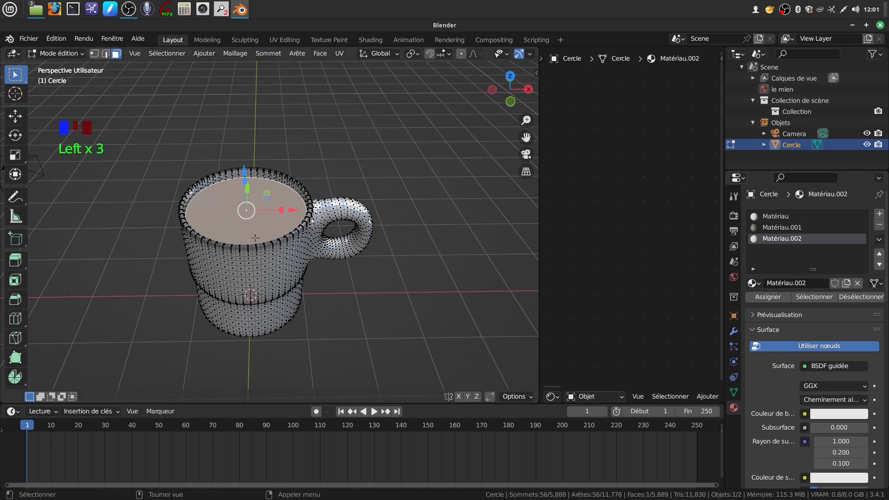
- Feed the base colour (Couleur de base) of Matériau.002 from an image texture (Texture image)
{"action": "left_click_drag", "start_coordinate": [538, 260], "coordinate": [470, 261]}
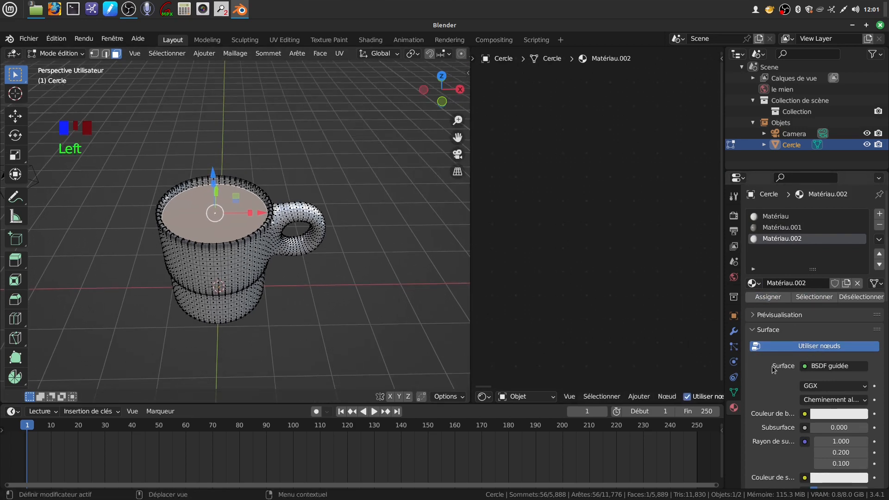
{"action": "scroll", "coordinate": [773, 370], "scroll_direction": "down", "scroll_amount": 4}
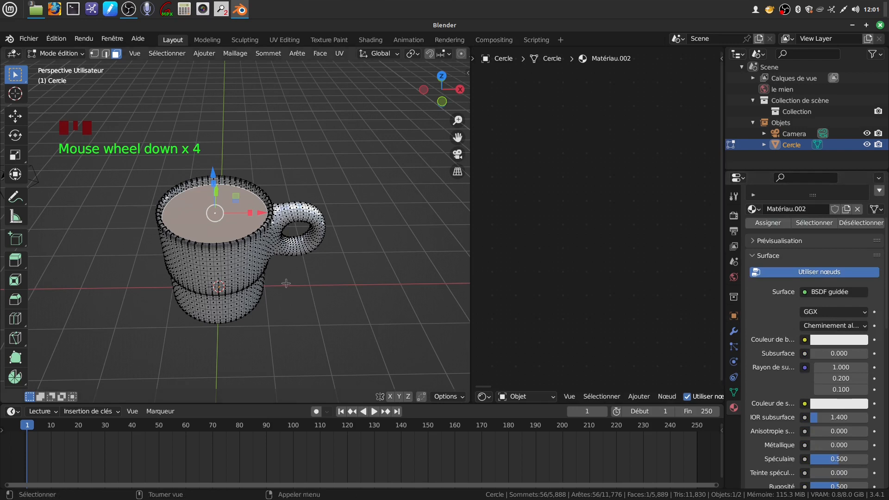
{"action": "scroll", "coordinate": [287, 282], "scroll_direction": "up", "scroll_amount": 2}
{"action": "middle_click_drag", "start_coordinate": [288, 264], "coordinate": [284, 265]}
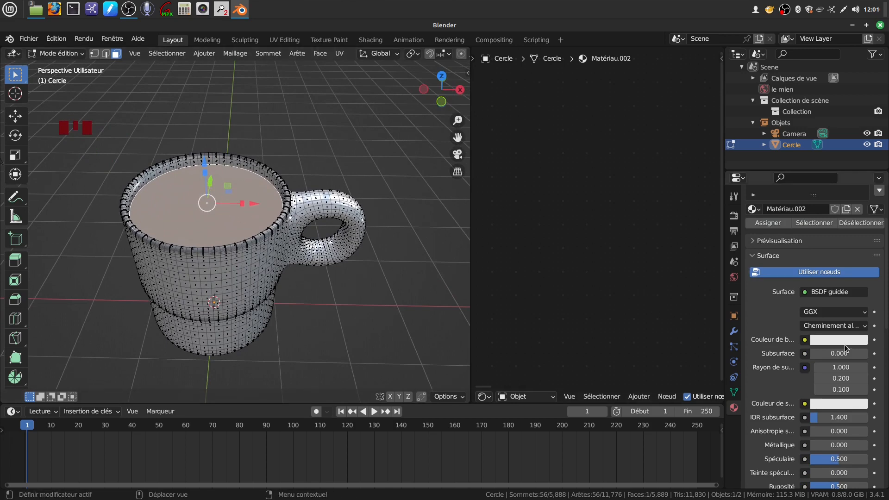
{"action": "middle_click_drag", "start_coordinate": [272, 220], "coordinate": [277, 230]}
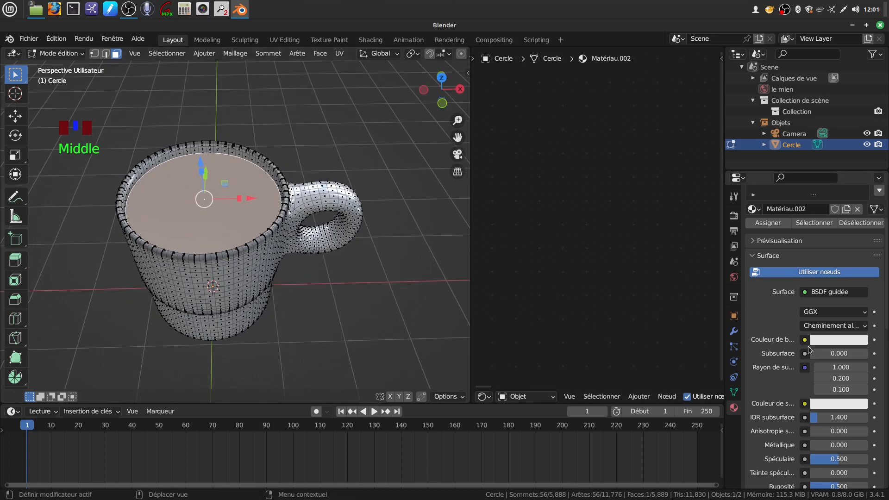
{"action": "left_click", "coordinate": [805, 341]}
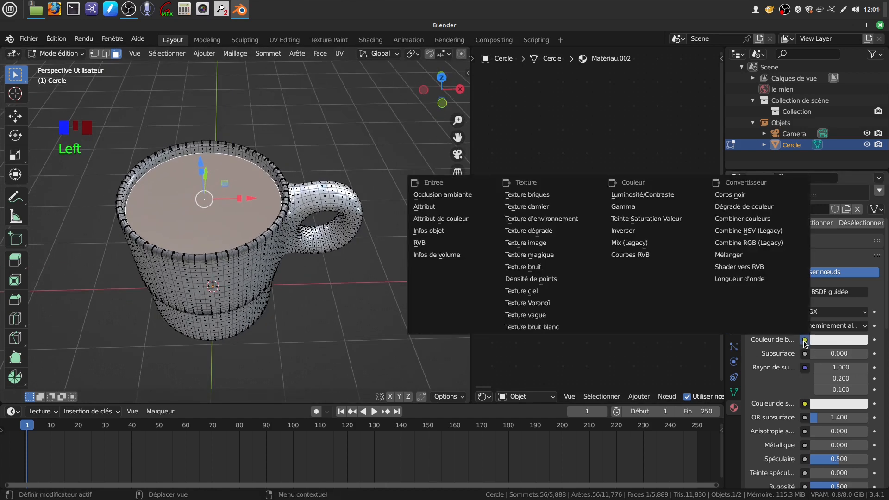
{"action": "left_click", "coordinate": [527, 243]}
{"action": "scroll", "coordinate": [805, 385], "scroll_direction": "down", "scroll_amount": 3}
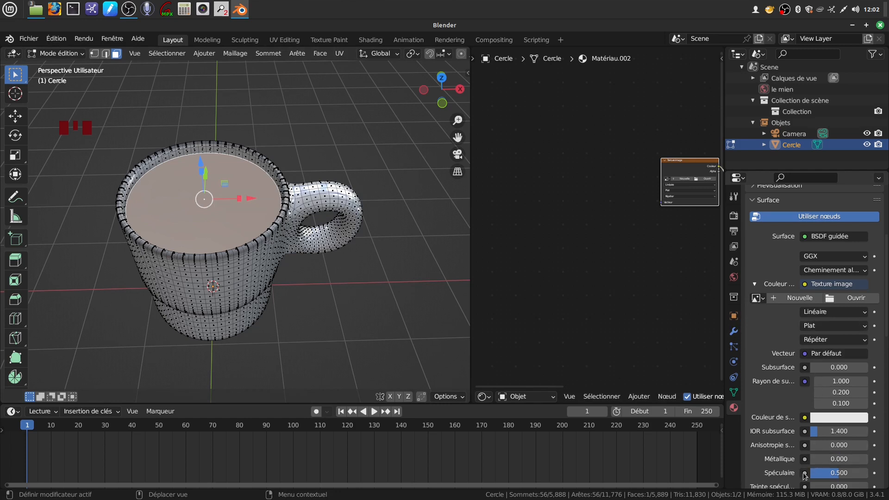
- Set the specular (Spéculaire) to 0.254 and the roughness (Rugosité) to 0.135 on the coffee surface's material
{"action": "scroll", "coordinate": [766, 404], "scroll_direction": "down", "scroll_amount": 2}
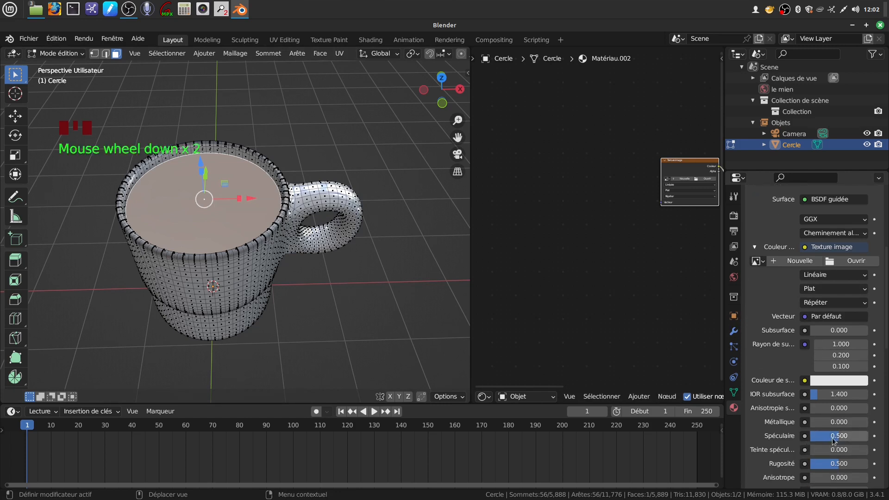
{"action": "left_click_drag", "start_coordinate": [841, 440], "coordinate": [818, 464]}
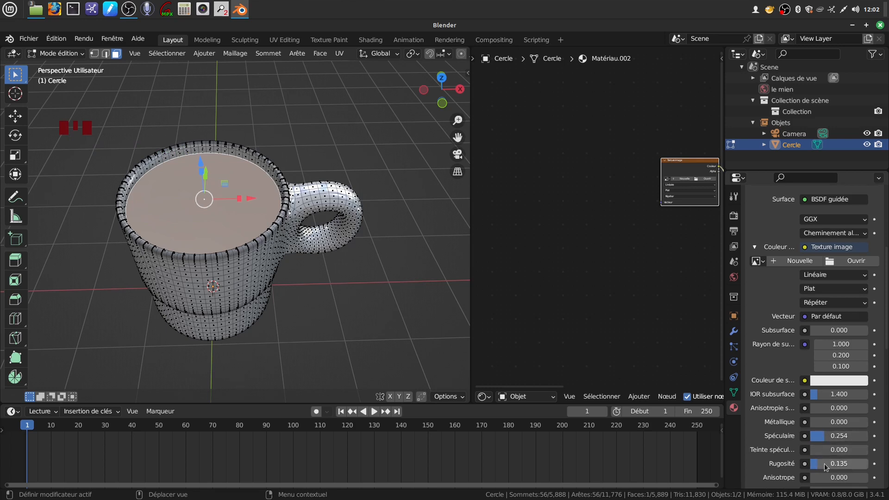
- Load rond .png from the toupine folder as the base colour image texture and widen the node editor
{"action": "scroll", "coordinate": [771, 333], "scroll_direction": "up", "scroll_amount": 3}
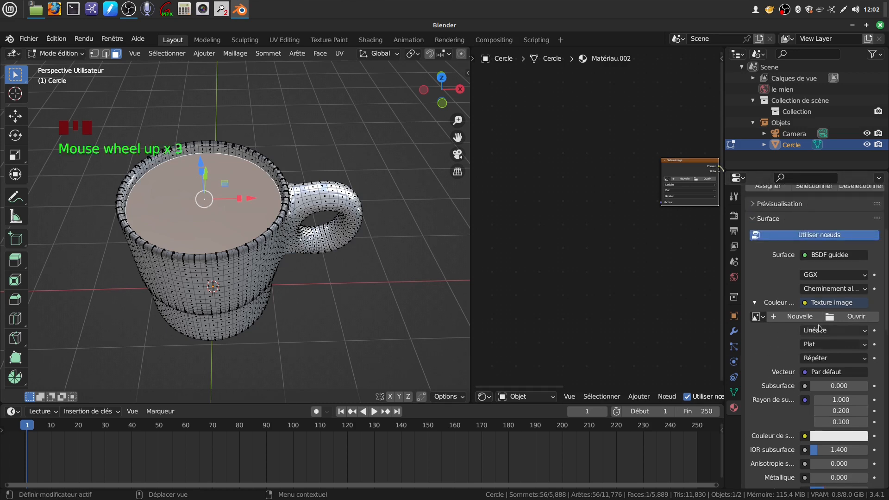
{"action": "left_click", "coordinate": [831, 319]}
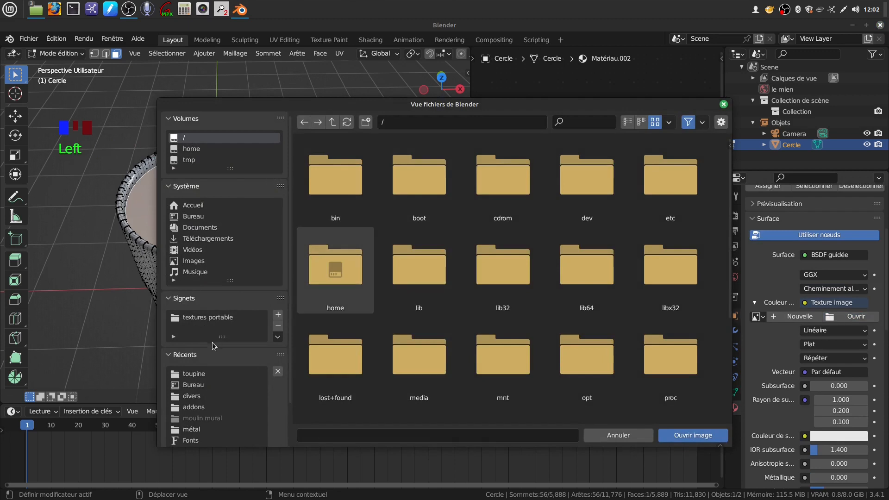
{"action": "left_click", "coordinate": [193, 373]}
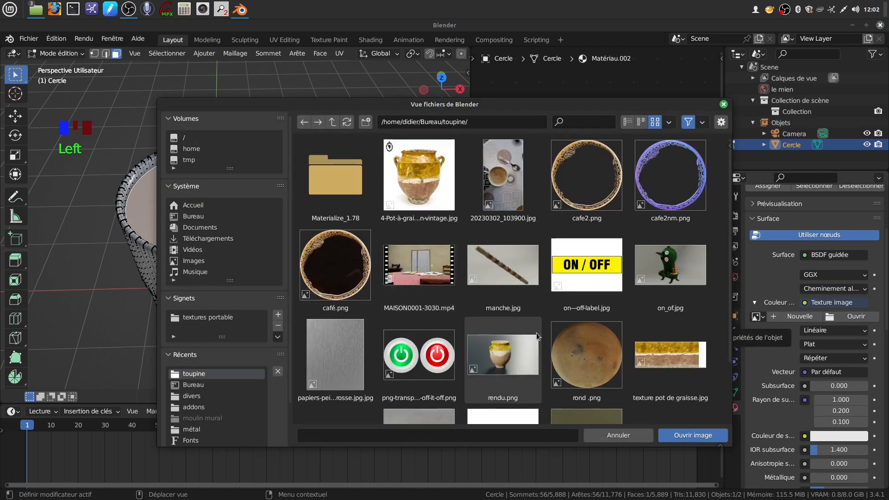
{"action": "left_click", "coordinate": [600, 355]}
{"action": "left_click", "coordinate": [673, 436]}
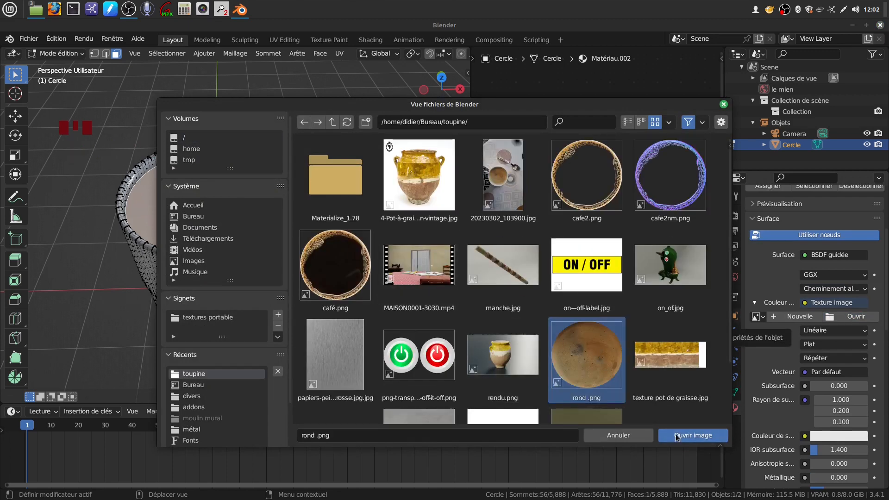
{"action": "left_click_drag", "start_coordinate": [471, 298], "coordinate": [398, 298]}
- Switch to the desktop, open rond .png from the toupine folder to inspect its transparent surround, and return to Blender
{"action": "double_click", "coordinate": [849, 28]}
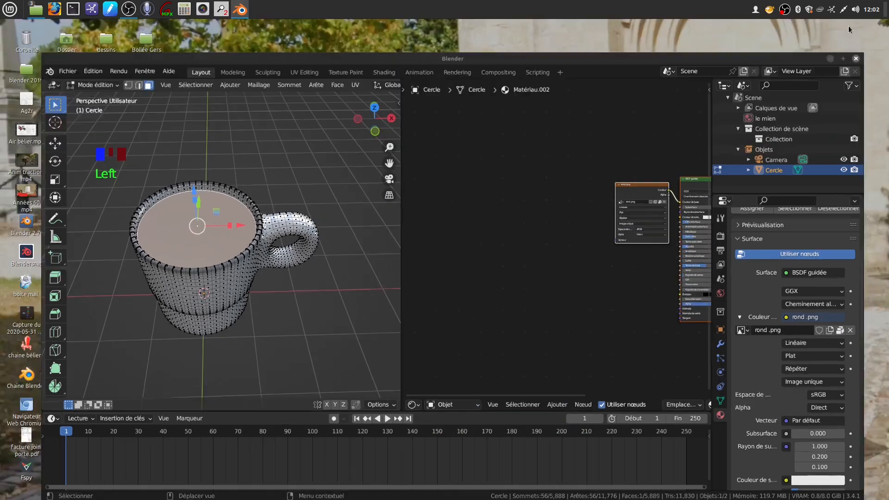
{"action": "double_click", "coordinate": [107, 343]}
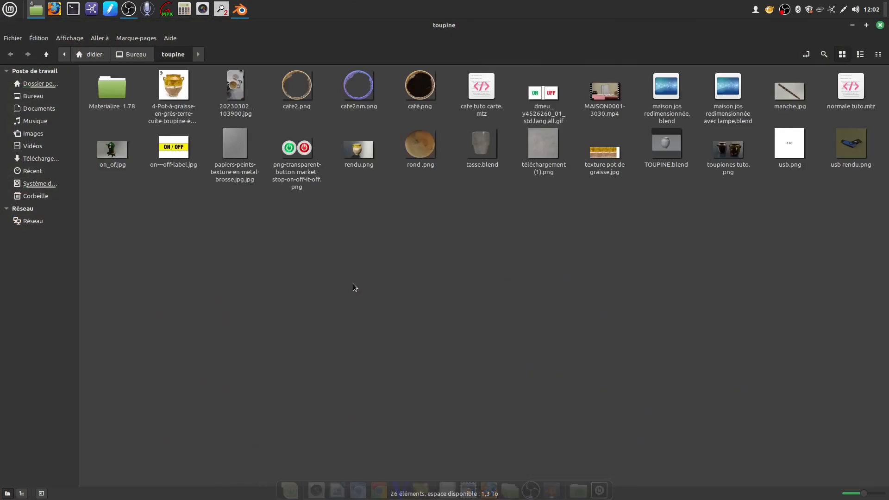
{"action": "double_click", "coordinate": [418, 155]}
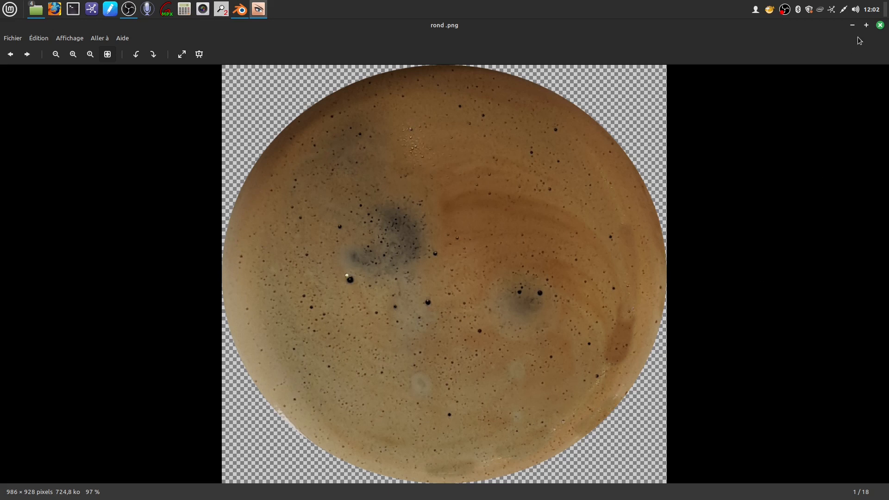
{"action": "left_click", "coordinate": [881, 27]}
{"action": "left_click", "coordinate": [554, 216]}
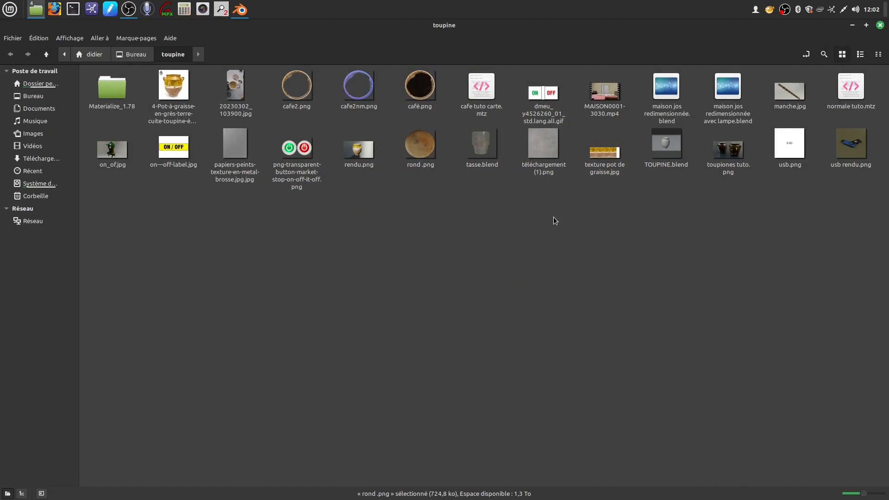
{"action": "left_click", "coordinate": [881, 26]}
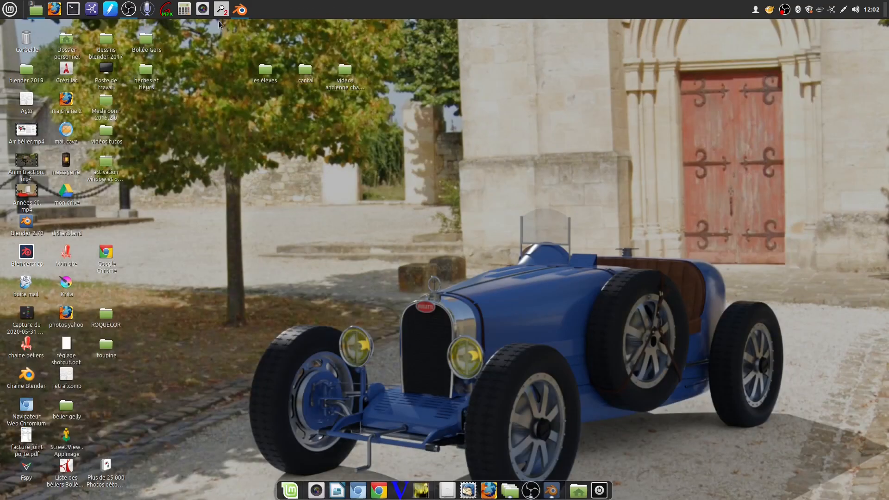
{"action": "left_click", "coordinate": [240, 9]}
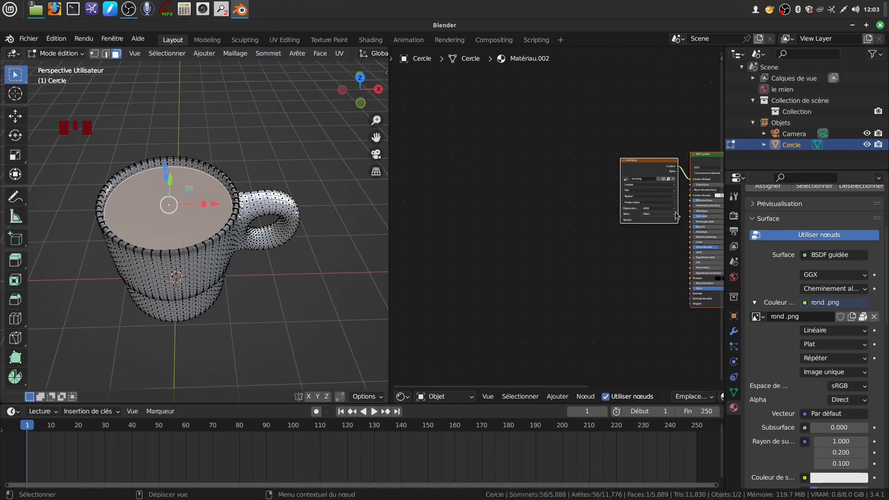
- Enlarge the shader editor and examine the rond .png texture node connected to the BSDF guidée base colour
{"action": "middle_click_drag", "start_coordinate": [579, 277], "coordinate": [437, 228]}
{"action": "scroll", "coordinate": [474, 282], "scroll_direction": "up", "scroll_amount": 5}
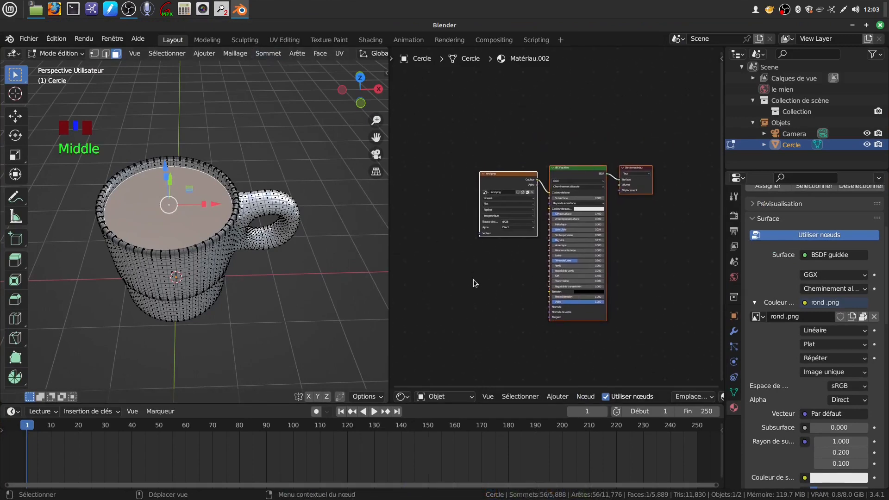
{"action": "middle_click_drag", "start_coordinate": [473, 280], "coordinate": [492, 272]}
{"action": "scroll", "coordinate": [513, 279], "scroll_direction": "up", "scroll_amount": 1}
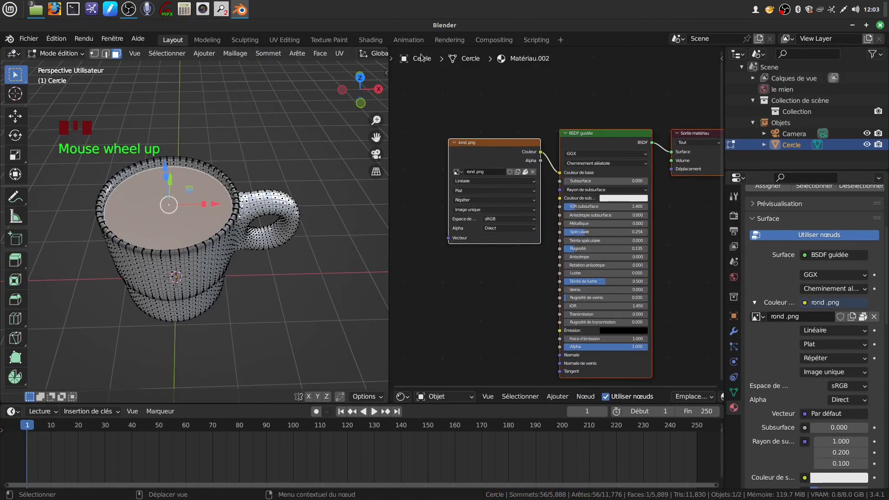
{"action": "left_click_drag", "start_coordinate": [389, 350], "coordinate": [287, 350]}
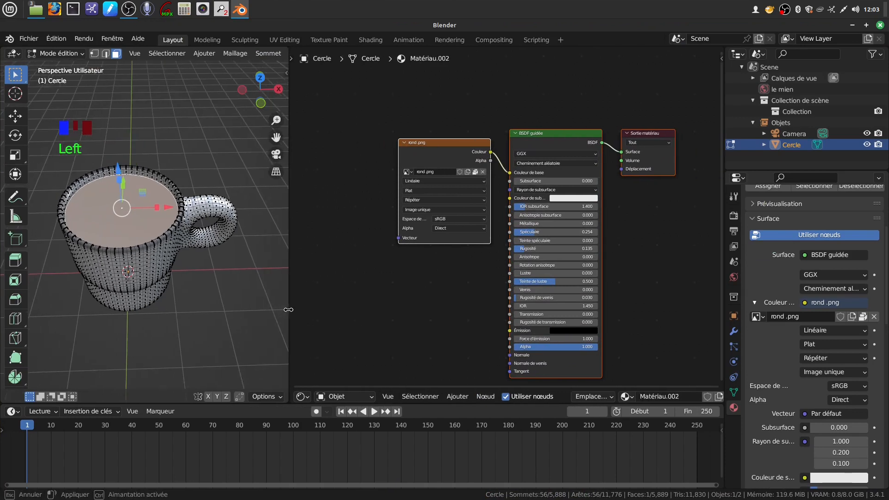
{"action": "scroll", "coordinate": [453, 303], "scroll_direction": "up", "scroll_amount": 2}
{"action": "middle_click_drag", "start_coordinate": [453, 290], "coordinate": [469, 247]}
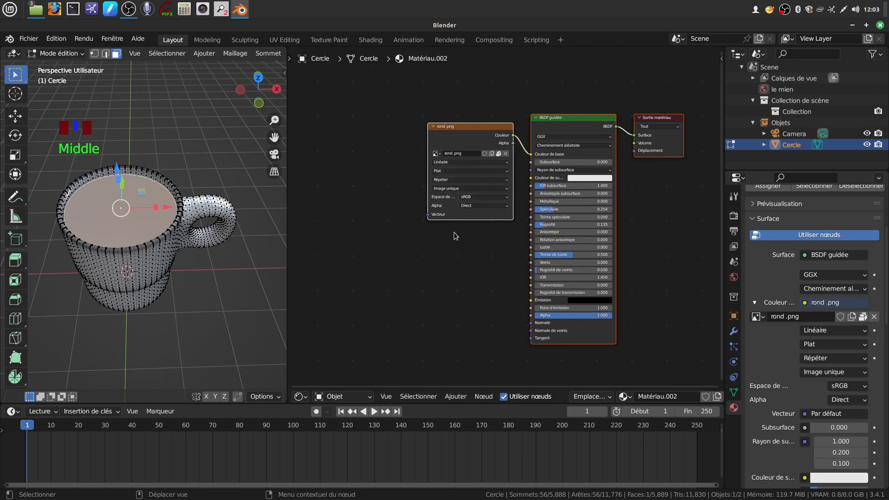
{"action": "scroll", "coordinate": [465, 246], "scroll_direction": "up", "scroll_amount": 4}
{"action": "middle_click_drag", "start_coordinate": [464, 243], "coordinate": [464, 295]}
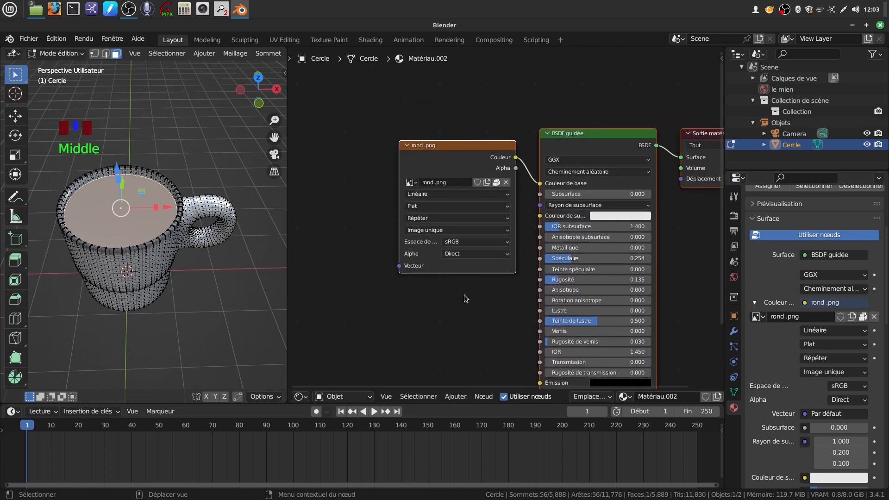
{"action": "scroll", "coordinate": [464, 295], "scroll_direction": "up", "scroll_amount": 1}
{"action": "middle_click_drag", "start_coordinate": [466, 289], "coordinate": [481, 270]}
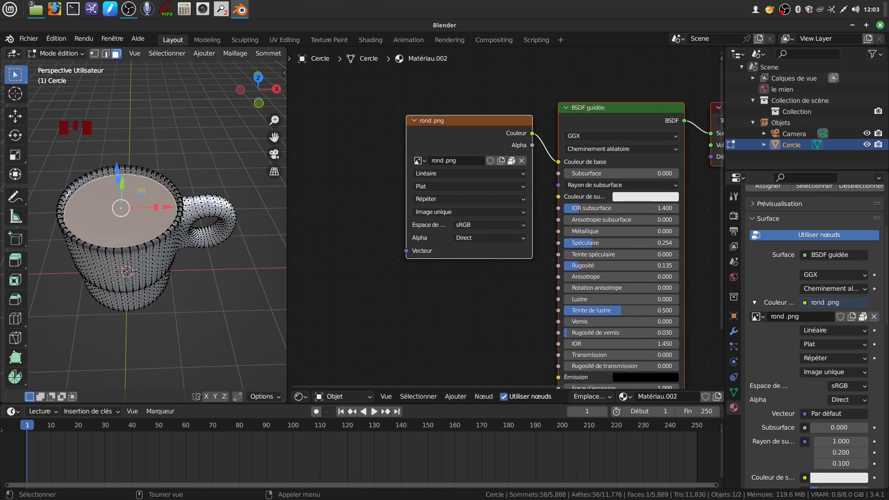
- View the mug from directly above and change the shader editor area to the UV editor showing rond .png
{"action": "key", "text": "KP_7"}
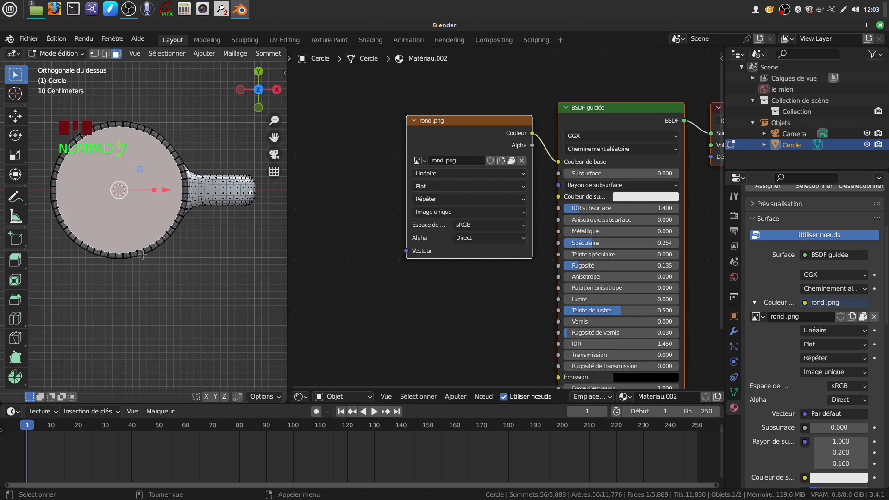
{"action": "scroll", "coordinate": [486, 207], "scroll_direction": "down", "scroll_amount": 3}
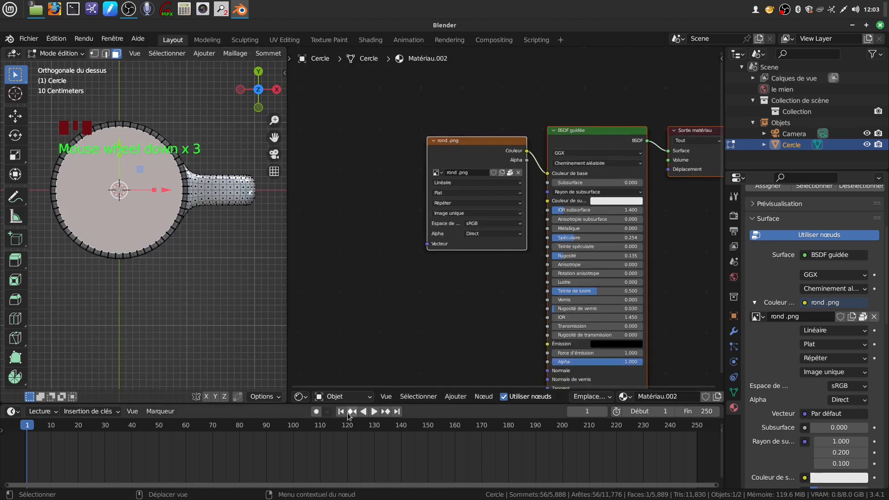
{"action": "left_click", "coordinate": [307, 398]}
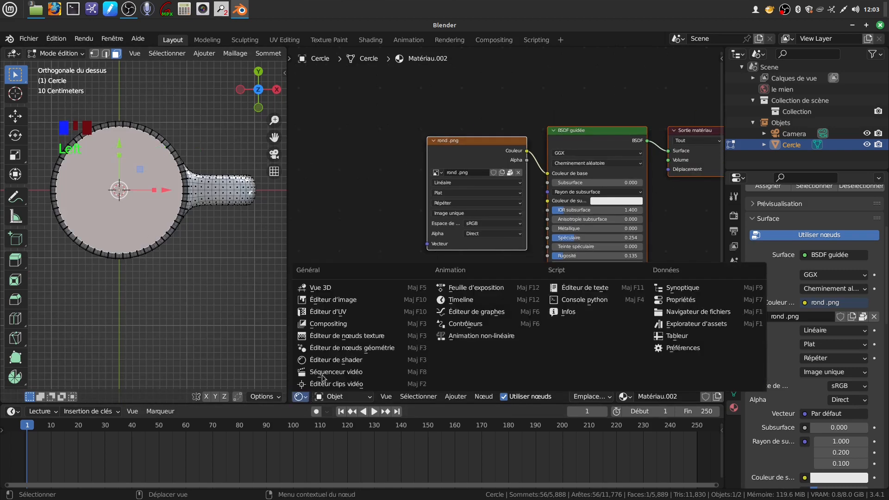
{"action": "left_click", "coordinate": [361, 311]}
{"action": "scroll", "coordinate": [512, 302], "scroll_direction": "down", "scroll_amount": 4}
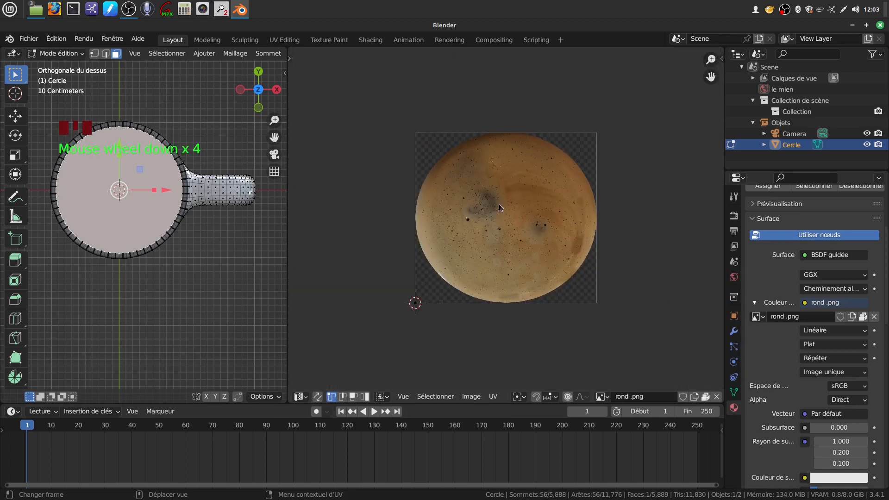
{"action": "left_click", "coordinate": [607, 398]}
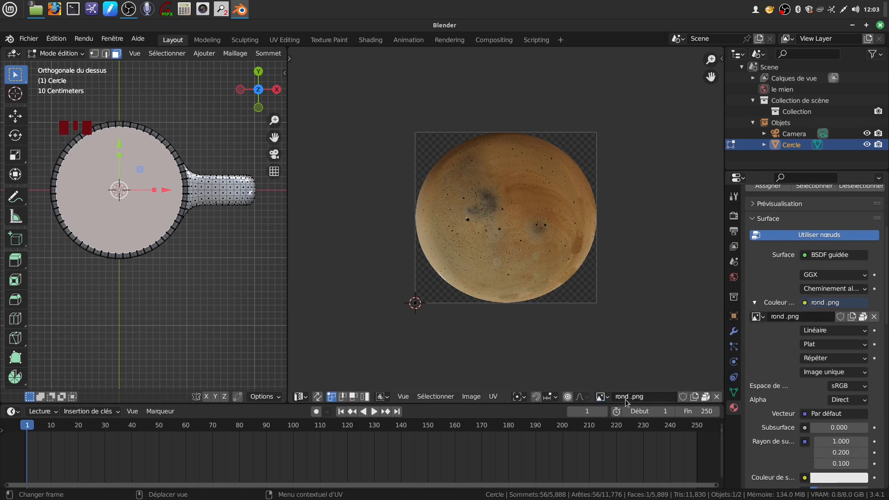
{"action": "left_click", "coordinate": [607, 397]}
- Unwrap the coffee face with Projeter depuis la vue (limites) and scale all its UVs down to about 0.995
{"action": "key", "text": "u"}
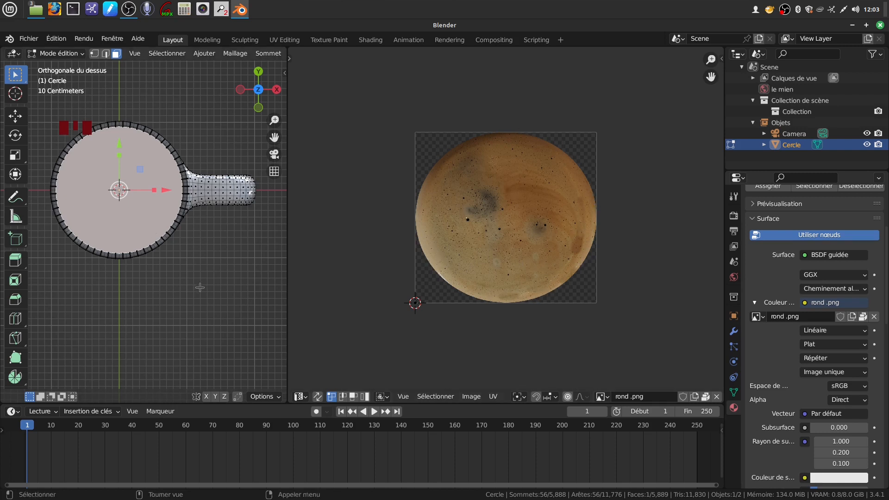
{"action": "key", "text": "u"}
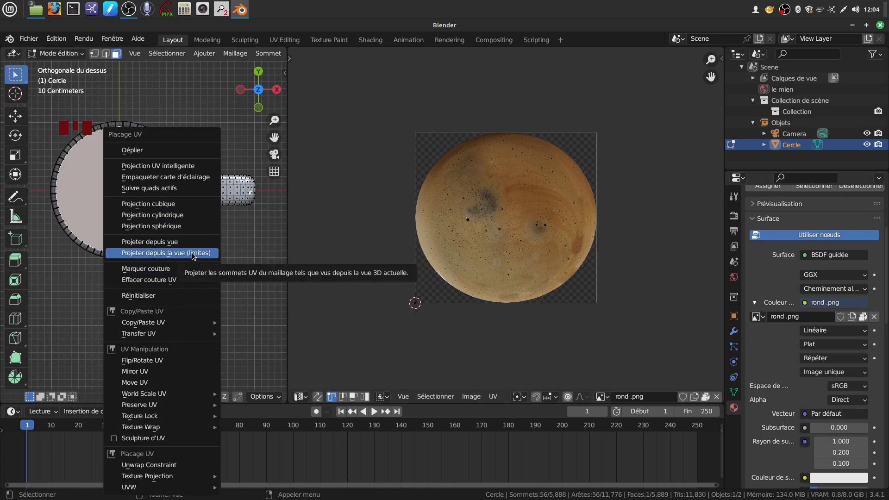
{"action": "left_click", "coordinate": [194, 254]}
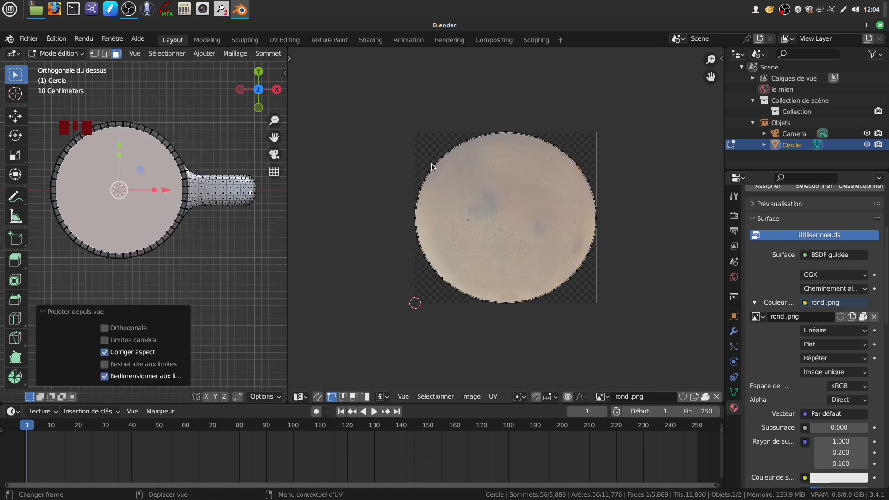
{"action": "key", "text": "a"}
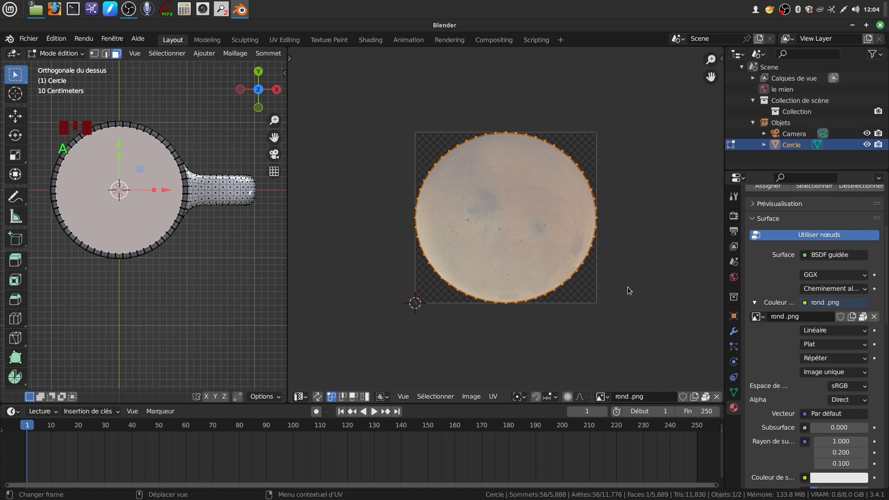
{"action": "key", "text": "s"}
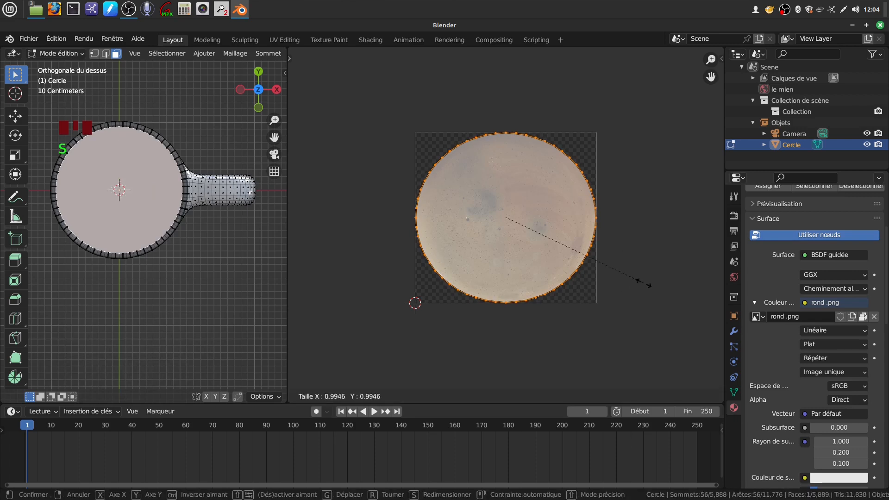
{"action": "left_click", "coordinate": [645, 284]}
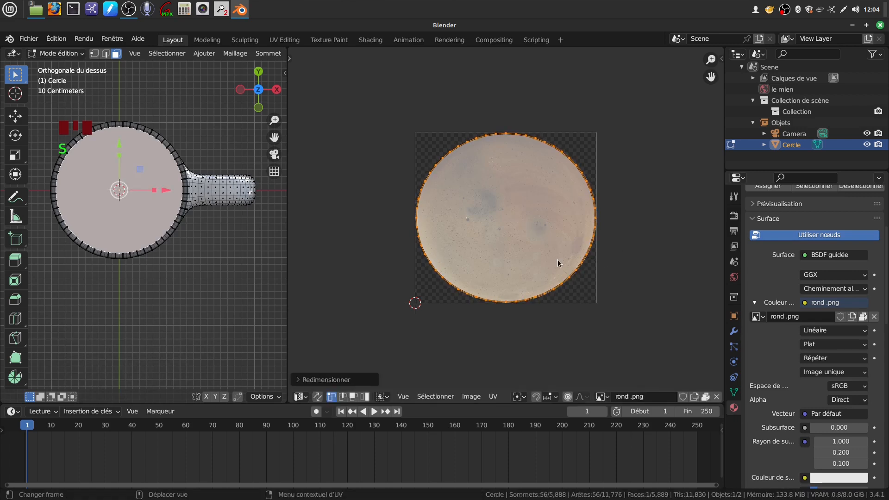
- Widen the 3D viewport and put the mug in Object Mode, seen in perspective from above
{"action": "left_click_drag", "start_coordinate": [287, 281], "coordinate": [394, 281]}
{"action": "middle_click_drag", "start_coordinate": [208, 208], "coordinate": [282, 222]}
{"action": "key", "text": "Tab"}
{"action": "scroll", "coordinate": [336, 57], "scroll_direction": "down", "scroll_amount": 4}
{"action": "middle_click_drag", "start_coordinate": [289, 141], "coordinate": [127, 208]}
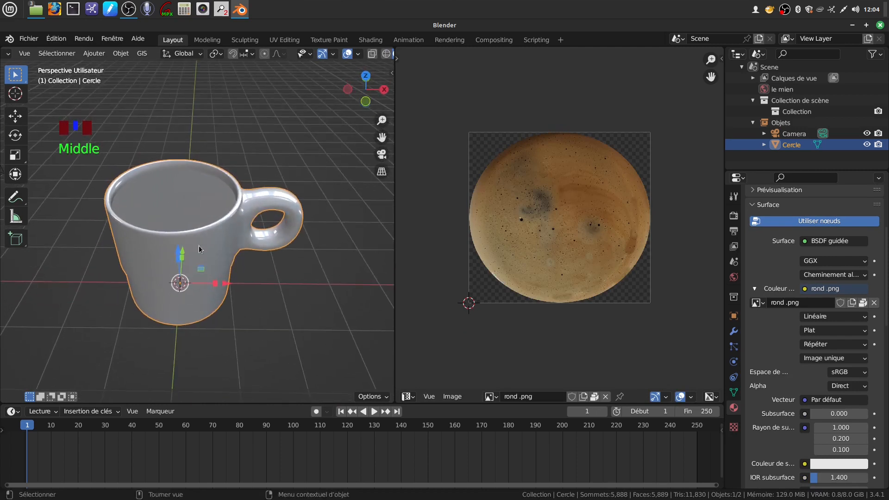
- Turn on the face orientation overlay to check the coffee surface's normals, and turn the overlay off again
{"action": "key", "text": "q"}
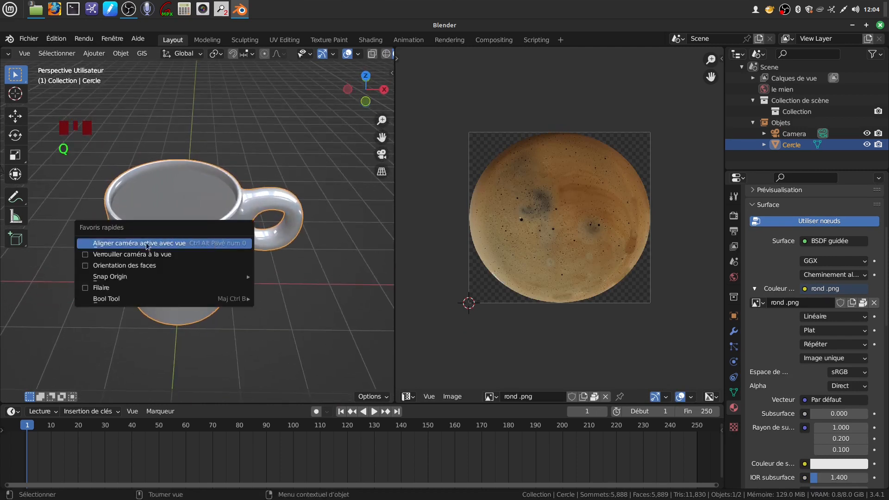
{"action": "left_click", "coordinate": [87, 269]}
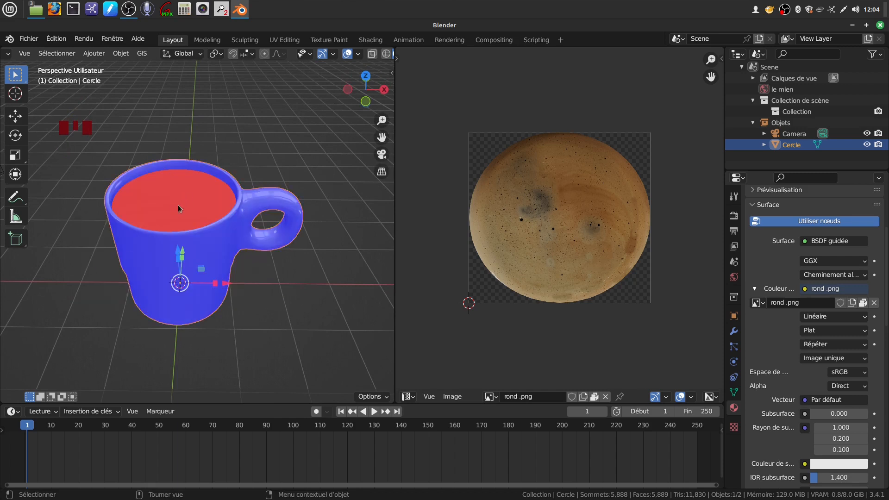
{"action": "key", "text": "q"}
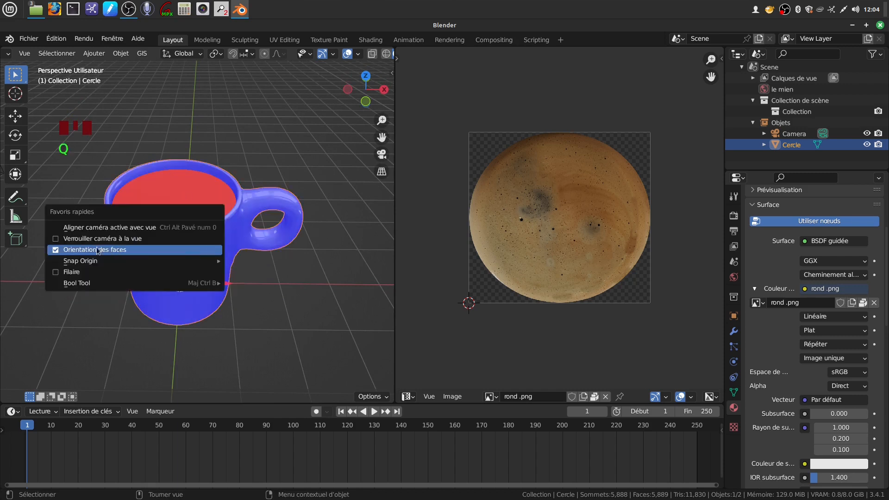
{"action": "left_click", "coordinate": [62, 251]}
{"action": "middle_click_drag", "start_coordinate": [242, 223], "coordinate": [251, 255]}
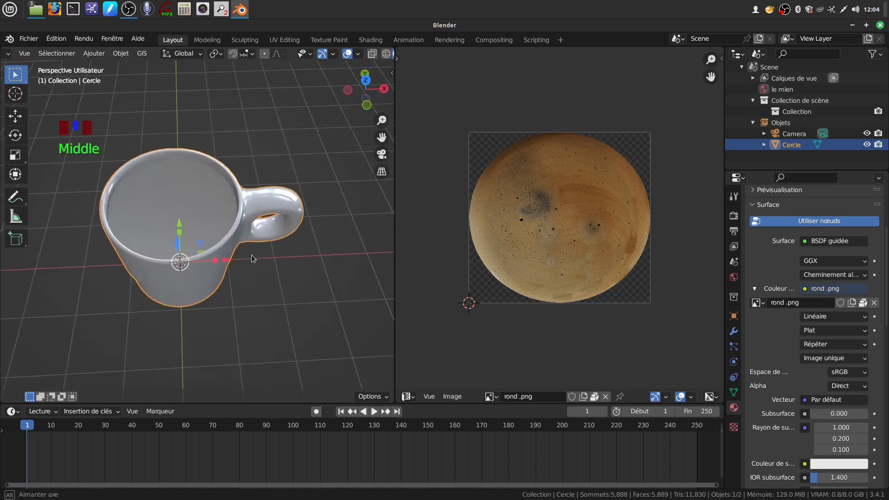
- Flip the normals of the selected coffee face in Edit Mode and return the mug to Object Mode
{"action": "key", "text": "Tab"}
{"action": "middle_click_drag", "start_coordinate": [180, 221], "coordinate": [185, 200]}
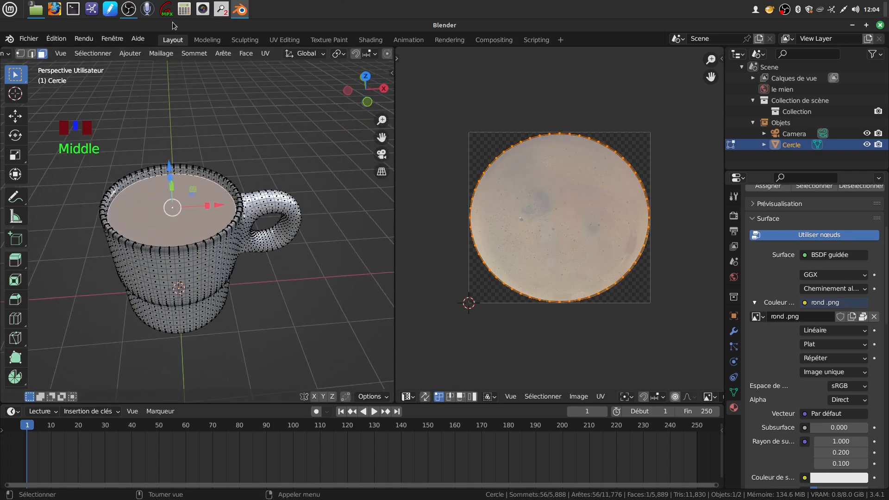
{"action": "left_click", "coordinate": [160, 54]}
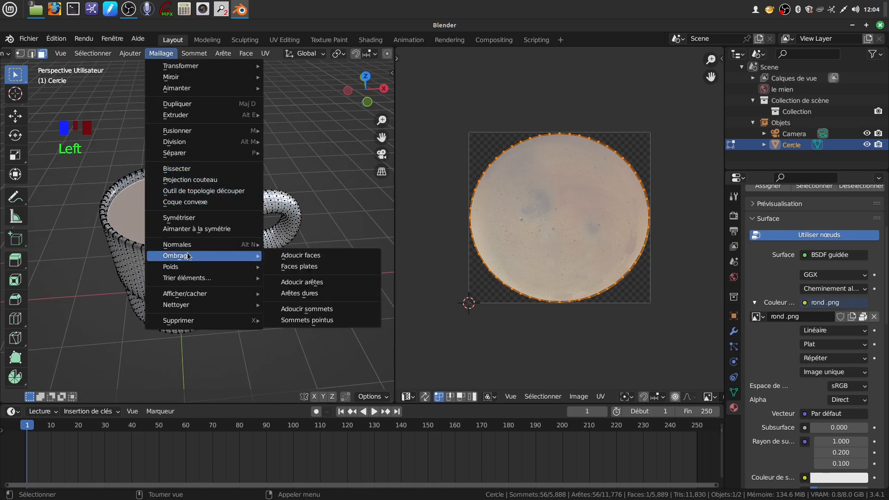
{"action": "mouse_move", "coordinate": [194, 245]}
{"action": "left_click", "coordinate": [315, 244]}
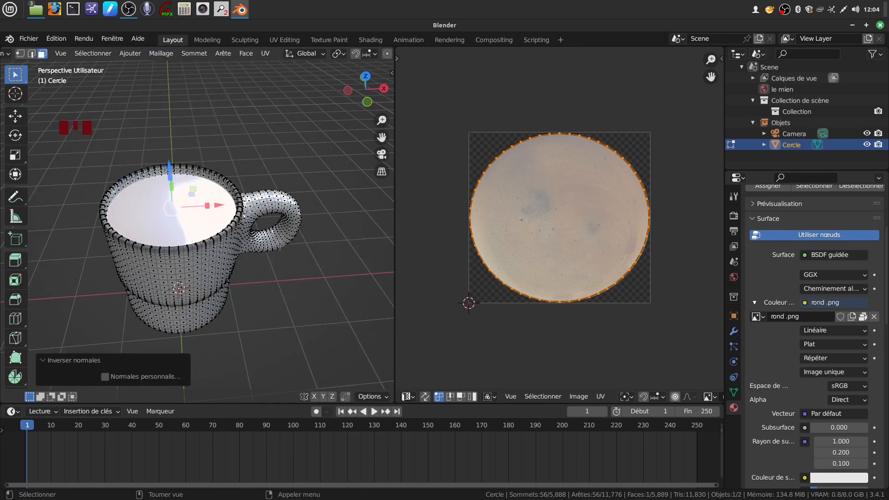
{"action": "key", "text": "Tab"}
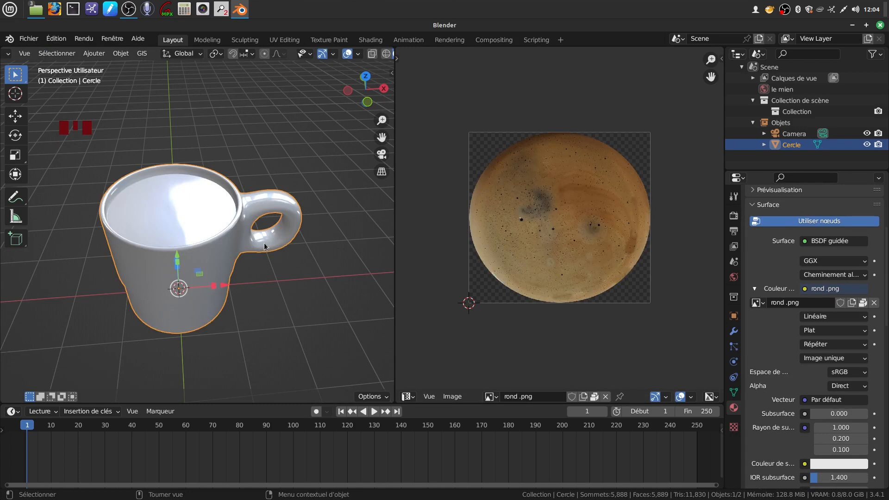
- Show the mug in rendered viewport shading and examine the coffee texture up close from several angles
{"action": "middle_click_drag", "start_coordinate": [265, 246], "coordinate": [272, 247]}
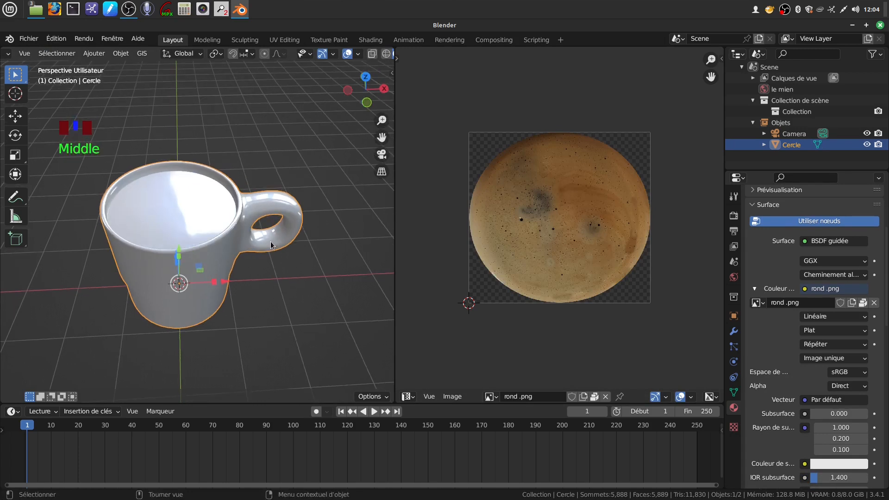
{"action": "scroll", "coordinate": [349, 54], "scroll_direction": "down", "scroll_amount": 6}
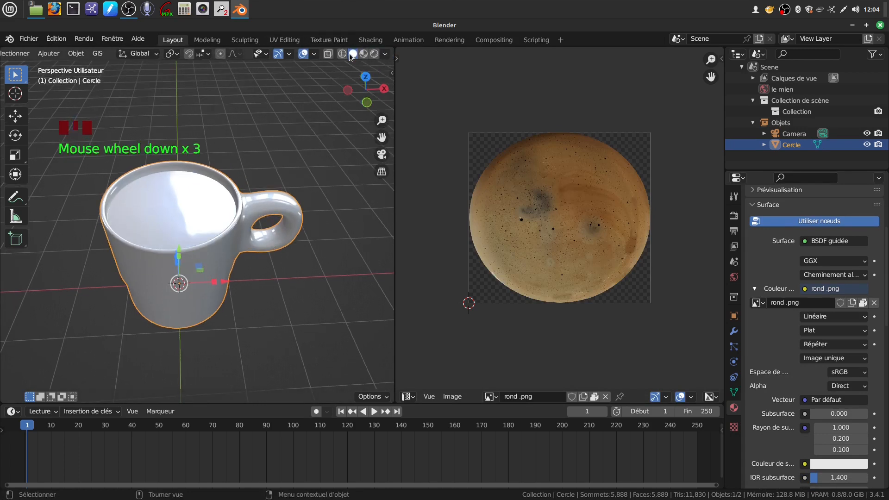
{"action": "left_click", "coordinate": [374, 53]}
{"action": "scroll", "coordinate": [239, 243], "scroll_direction": "up", "scroll_amount": 5}
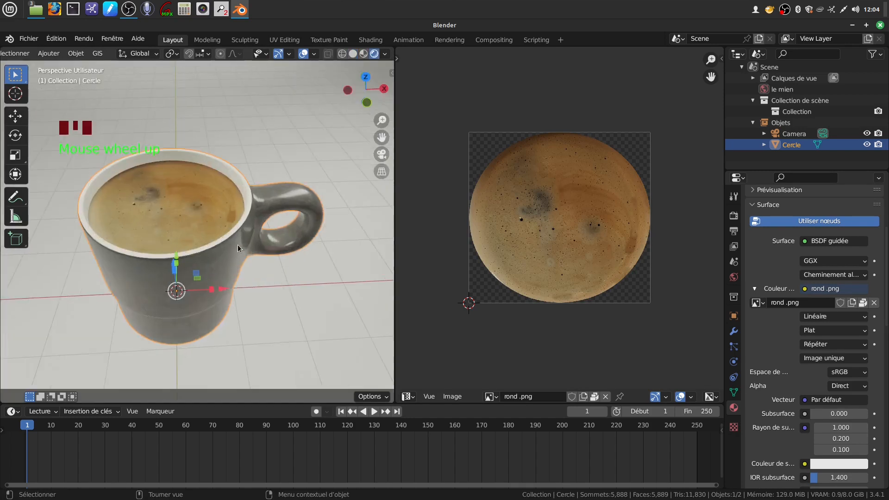
{"action": "middle_click_drag", "start_coordinate": [240, 235], "coordinate": [251, 215]}
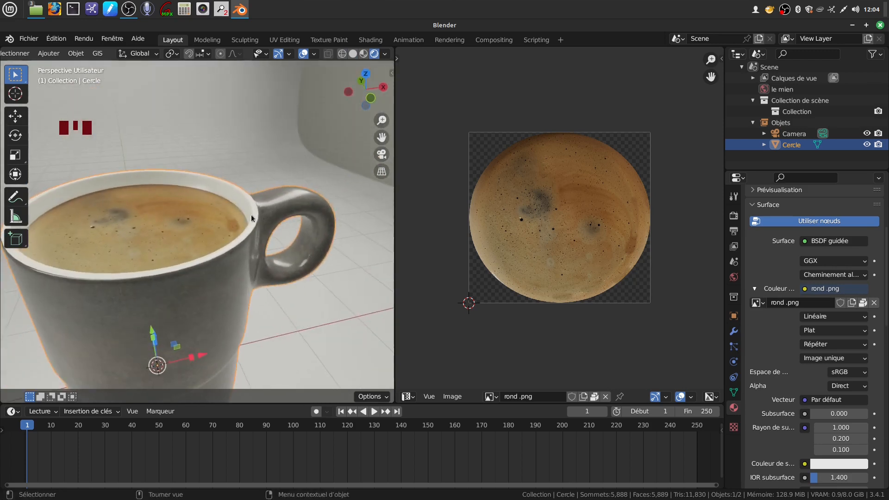
{"action": "middle_click_drag", "start_coordinate": [213, 246], "coordinate": [248, 209]}
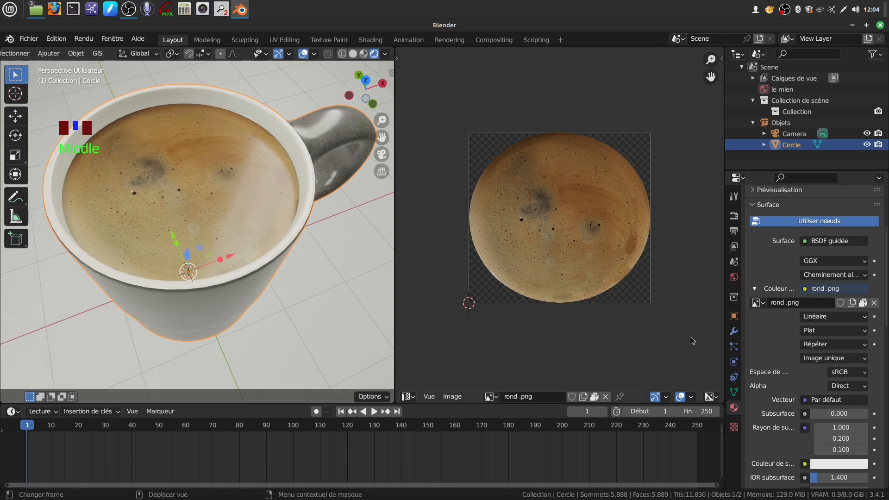
{"action": "middle_click_drag", "start_coordinate": [233, 260], "coordinate": [181, 224]}
{"action": "scroll", "coordinate": [225, 274], "scroll_direction": "up", "scroll_amount": 3}
{"action": "middle_click_drag", "start_coordinate": [172, 176], "coordinate": [170, 179], "text": "shift"}
{"action": "middle_click_drag", "start_coordinate": [183, 221], "coordinate": [245, 189], "text": "shift"}
{"action": "scroll", "coordinate": [251, 187], "scroll_direction": "down", "scroll_amount": 3}
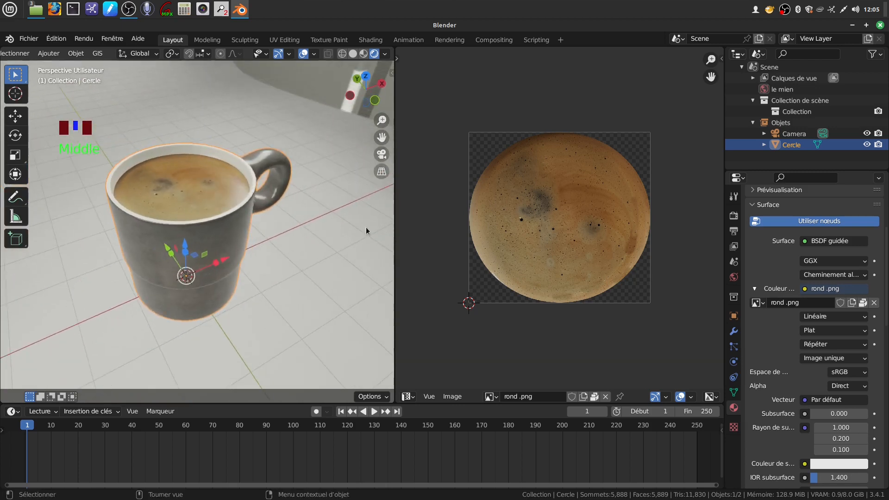
- Minimize Blender, look over the files in the desktop folder toupine, and close that folder window
{"action": "left_click", "coordinate": [853, 26]}
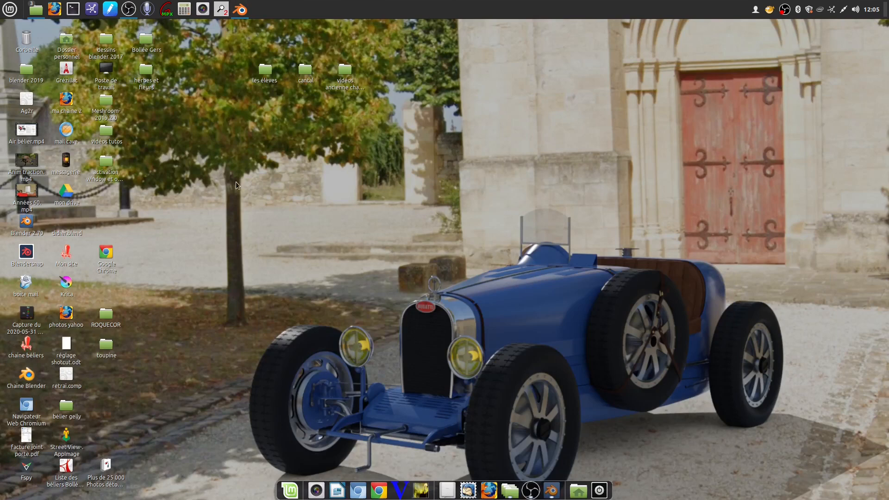
{"action": "double_click", "coordinate": [107, 350]}
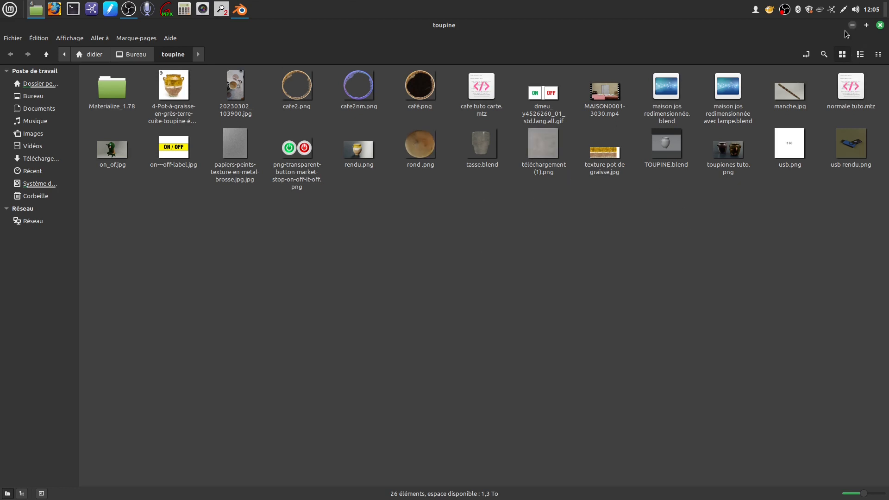
{"action": "left_click", "coordinate": [880, 25]}
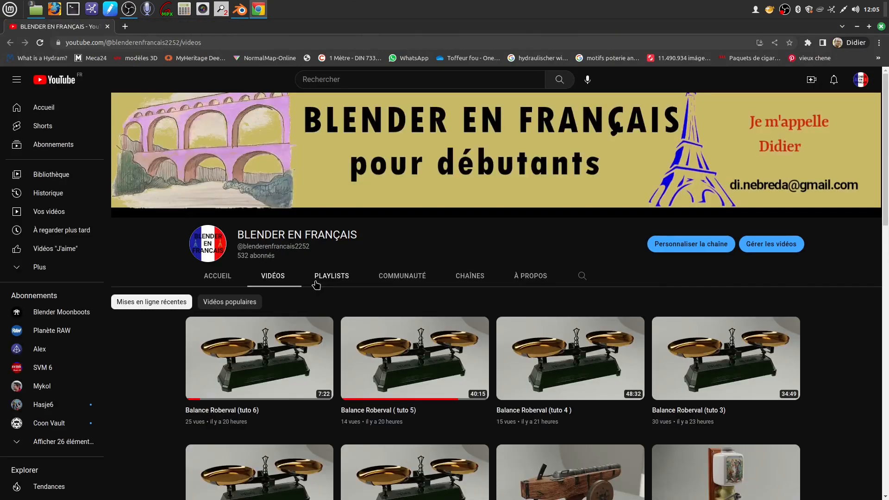
- Open the SVM 6 channel on YouTube, search its videos for "materialize", and close the browser
{"action": "left_click", "coordinate": [46, 368]}
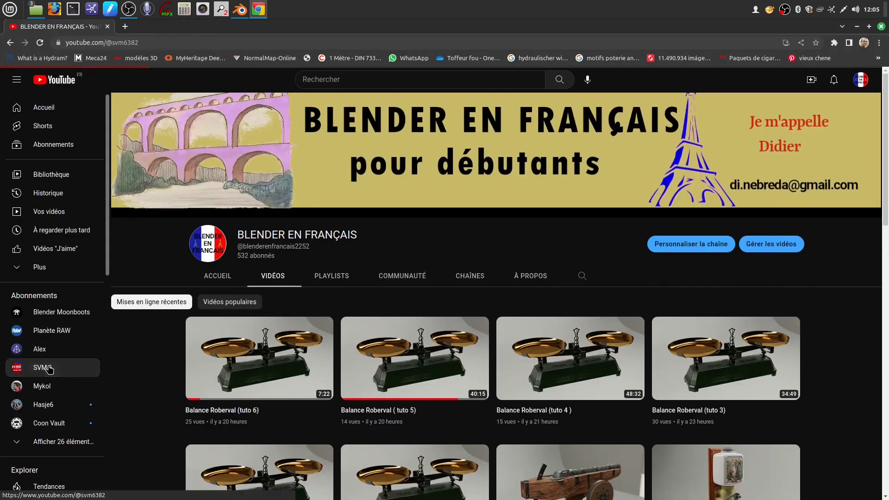
{"action": "left_click", "coordinate": [655, 276]}
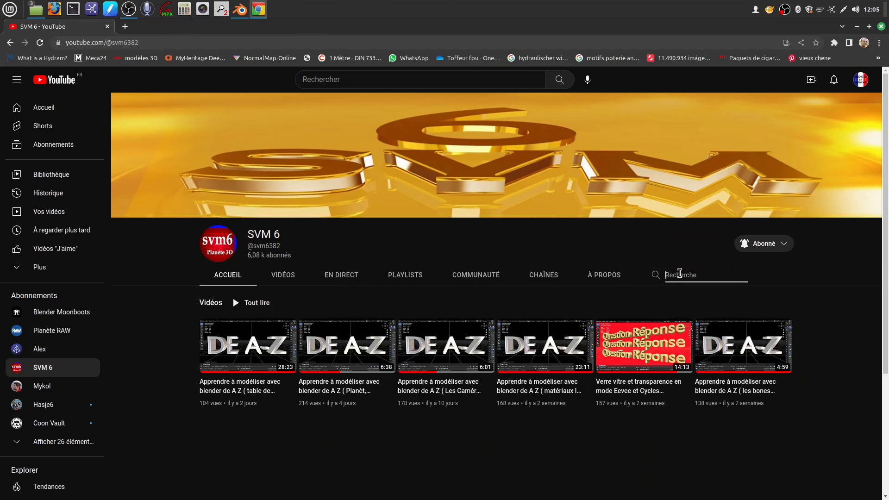
{"action": "type", "text": "mat"}
{"action": "type", "text": "erialize"}
{"action": "key", "text": "Return"}
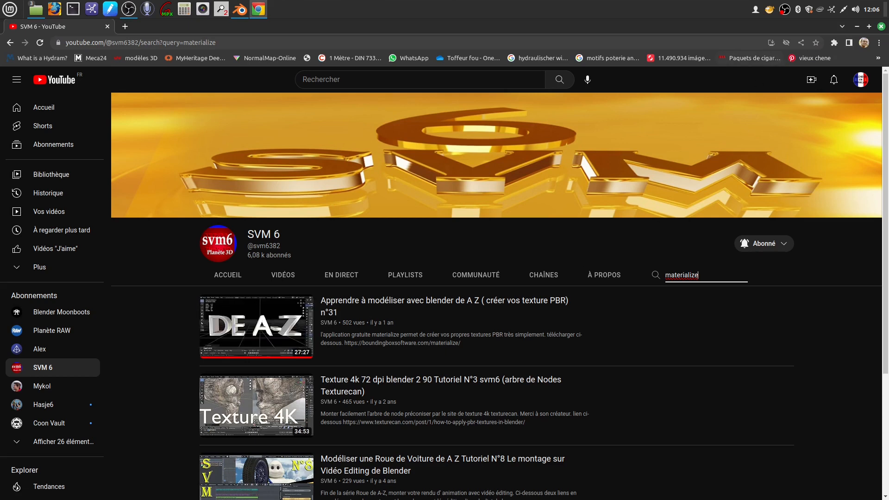
{"action": "left_click", "coordinate": [881, 26]}
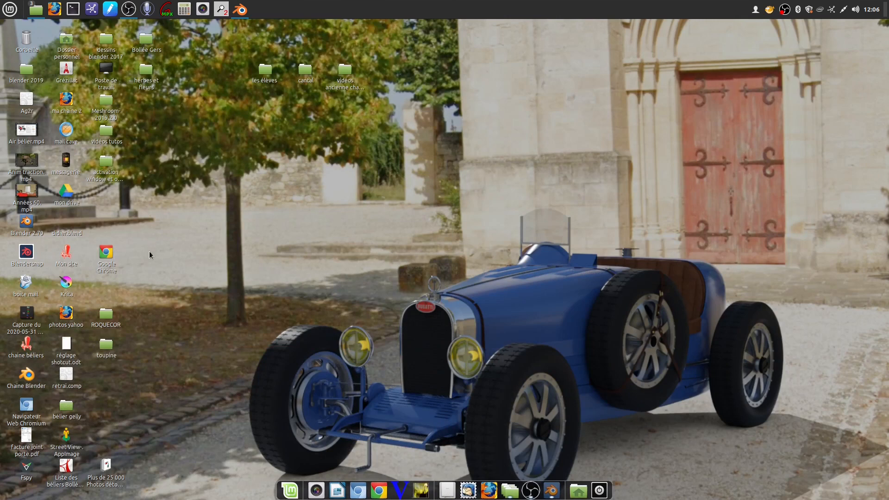
- Launch Materialize.exe from the Materialize_1.78 folder inside the desktop folder toupine
{"action": "double_click", "coordinate": [106, 345]}
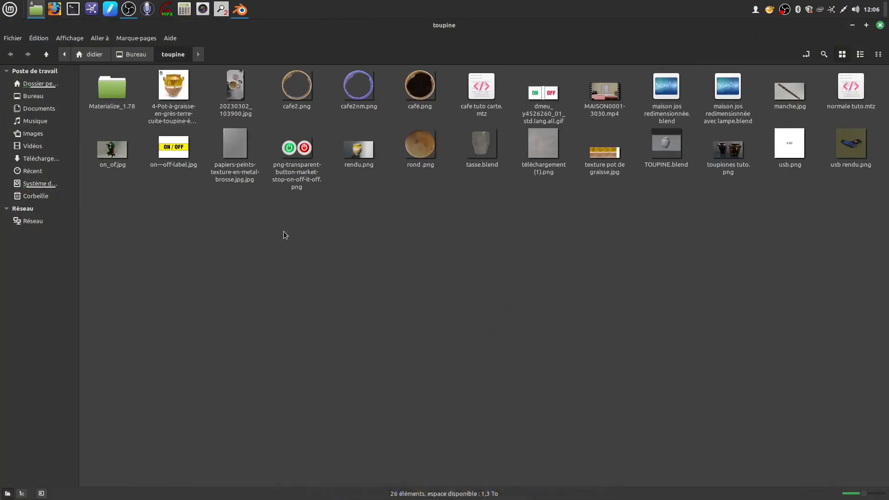
{"action": "double_click", "coordinate": [119, 88]}
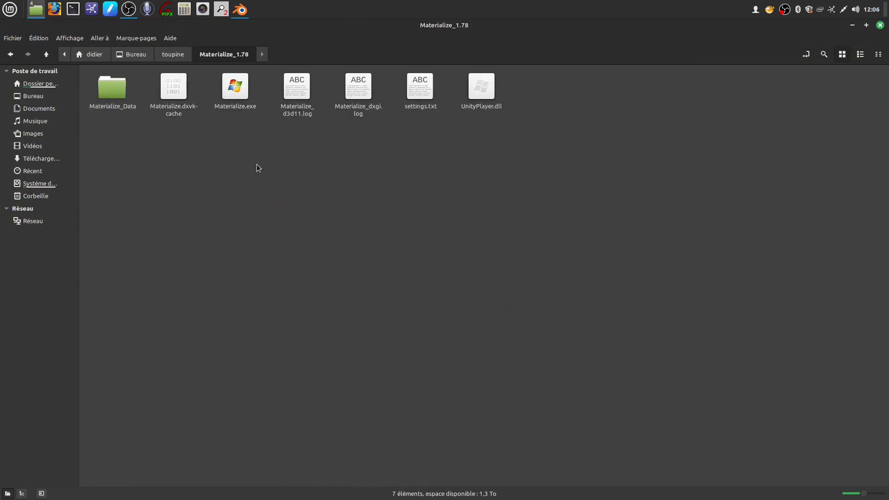
{"action": "double_click", "coordinate": [228, 94]}
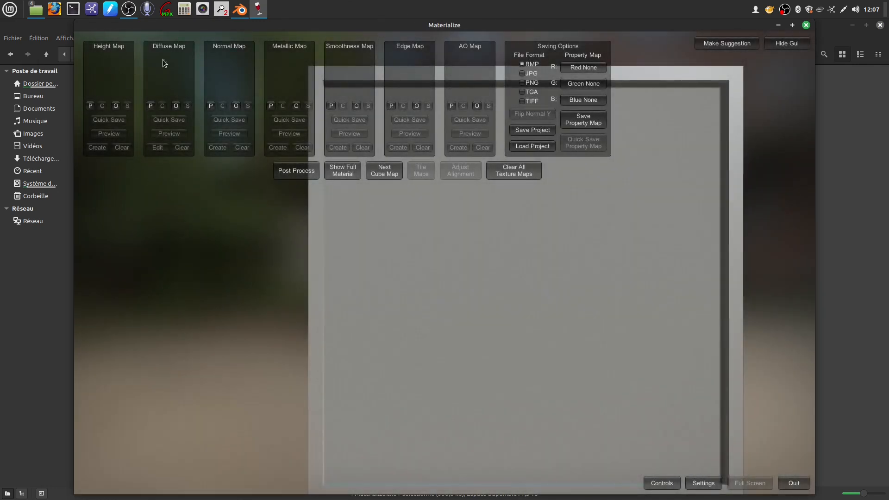
- Load rond .png from the toupine folder as the diffuse map
{"action": "left_click", "coordinate": [175, 106]}
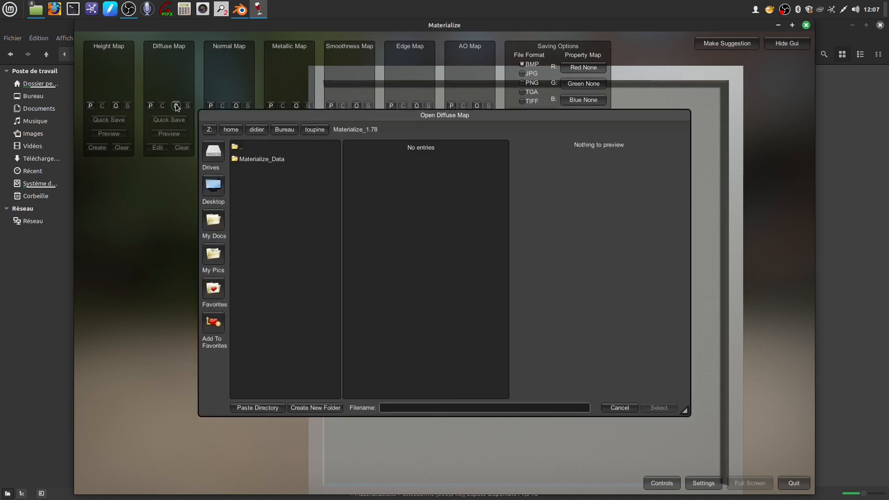
{"action": "double_click", "coordinate": [236, 149]}
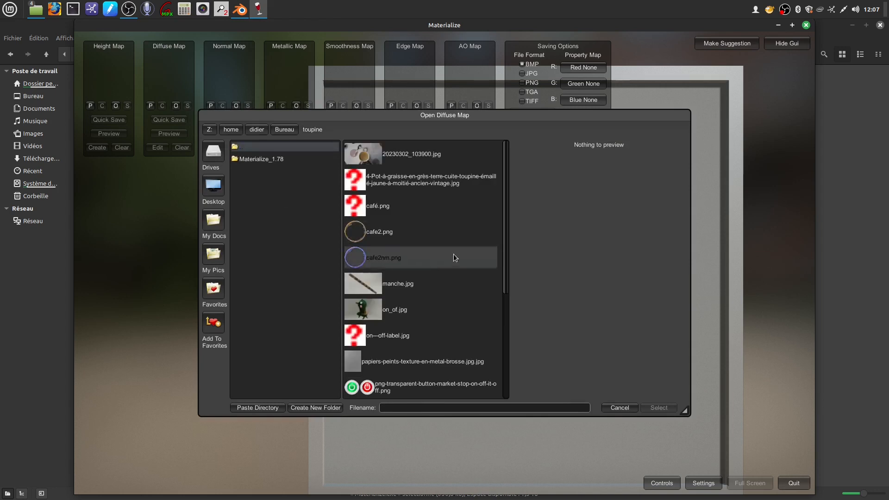
{"action": "scroll", "coordinate": [454, 253], "scroll_direction": "down", "scroll_amount": 3}
{"action": "scroll", "coordinate": [453, 253], "scroll_direction": "down", "scroll_amount": 2}
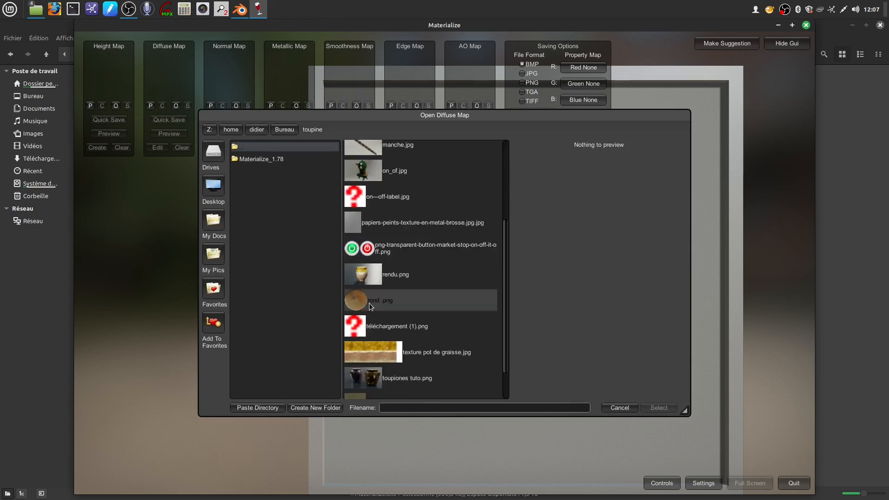
{"action": "left_click", "coordinate": [388, 301]}
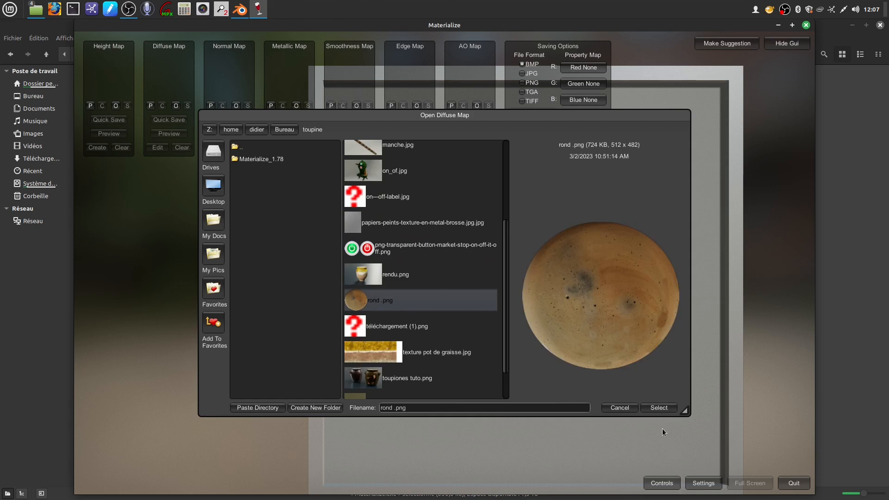
{"action": "left_click", "coordinate": [659, 408]}
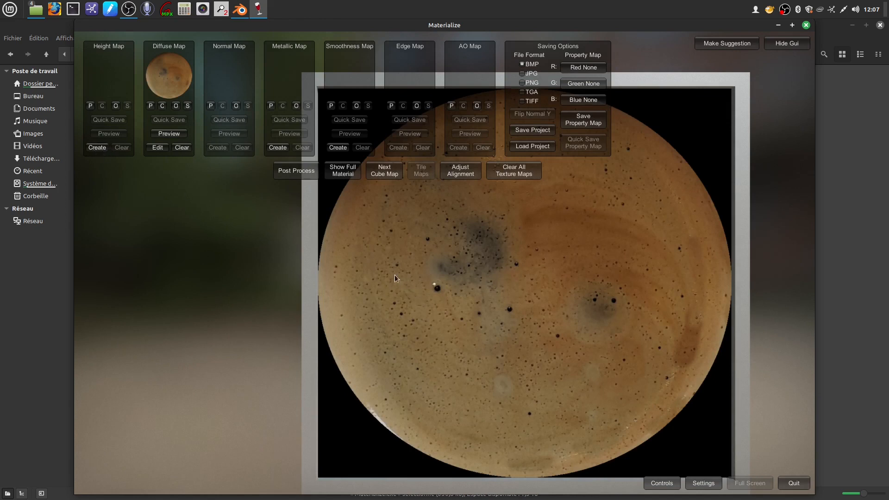
- Generate the height map from the diffuse with final bias -0.096, final contrast about 2.56 and final gain -0.115, and apply it
{"action": "left_click", "coordinate": [94, 148]}
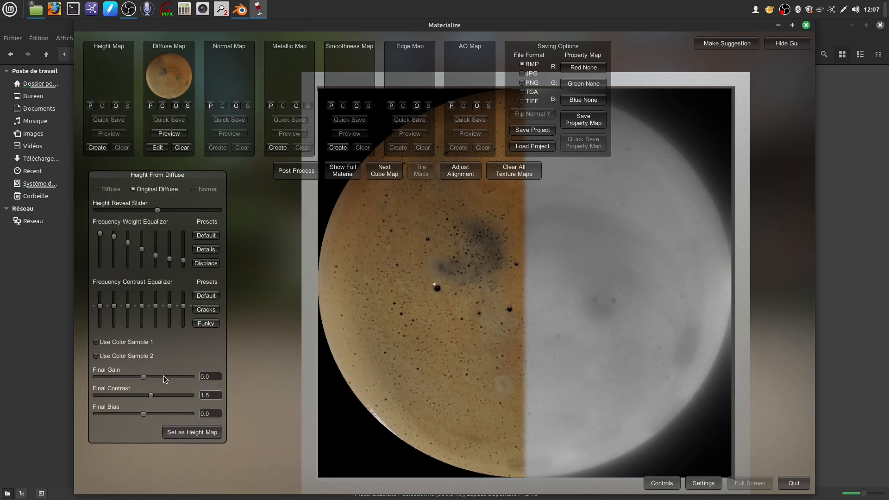
{"action": "mouse_move", "coordinate": [145, 414]}
{"action": "left_mouse_down"}
{"action": "mouse_move", "coordinate": [157, 413]}
{"action": "mouse_move", "coordinate": [141, 413]}
{"action": "left_mouse_up"}
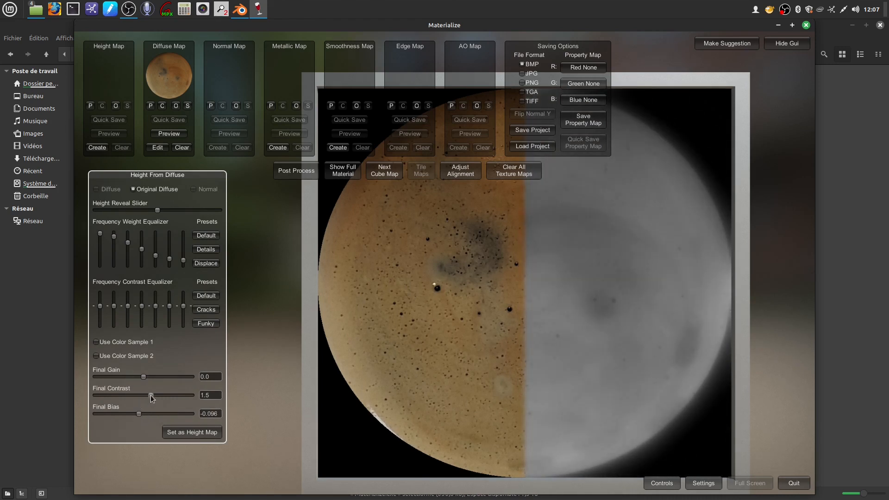
{"action": "left_click_drag", "start_coordinate": [151, 396], "coordinate": [155, 394]}
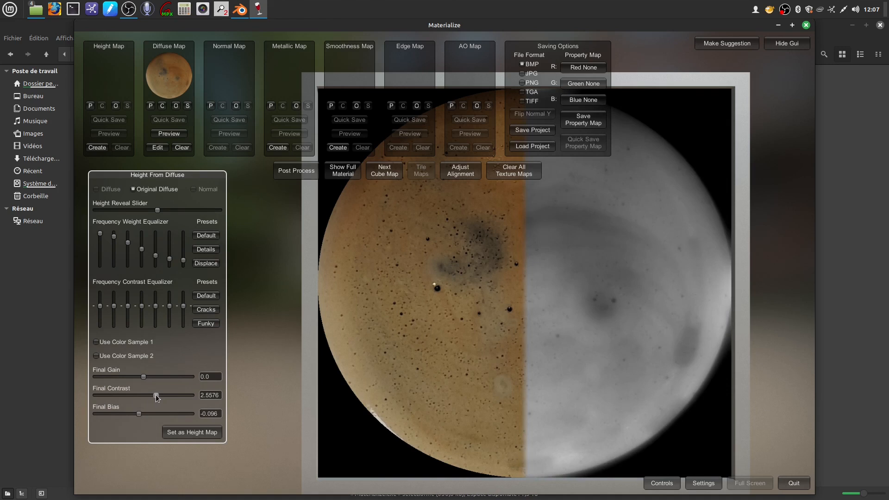
{"action": "left_click_drag", "start_coordinate": [142, 377], "coordinate": [133, 378]}
{"action": "left_click", "coordinate": [194, 432]}
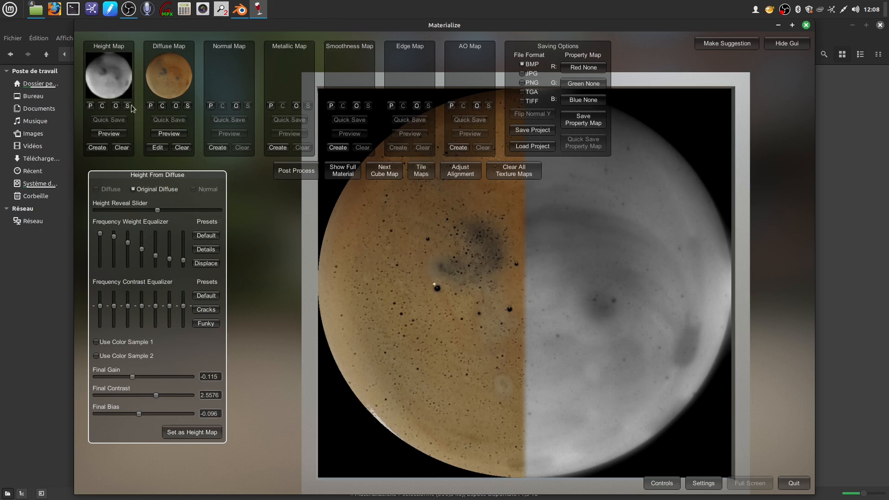
- Generate the normal map from the height map with the Crisp preset and set it as the normal map
{"action": "left_click", "coordinate": [219, 147]}
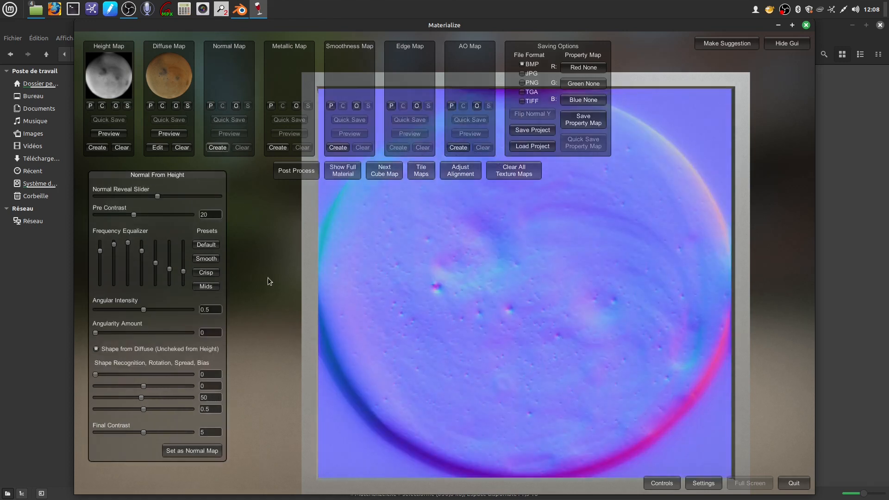
{"action": "left_click", "coordinate": [207, 273]}
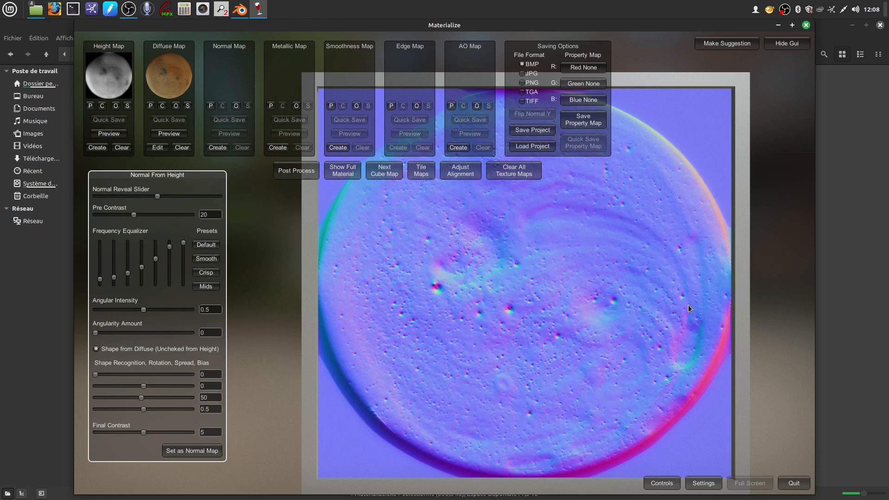
{"action": "left_click", "coordinate": [192, 451]}
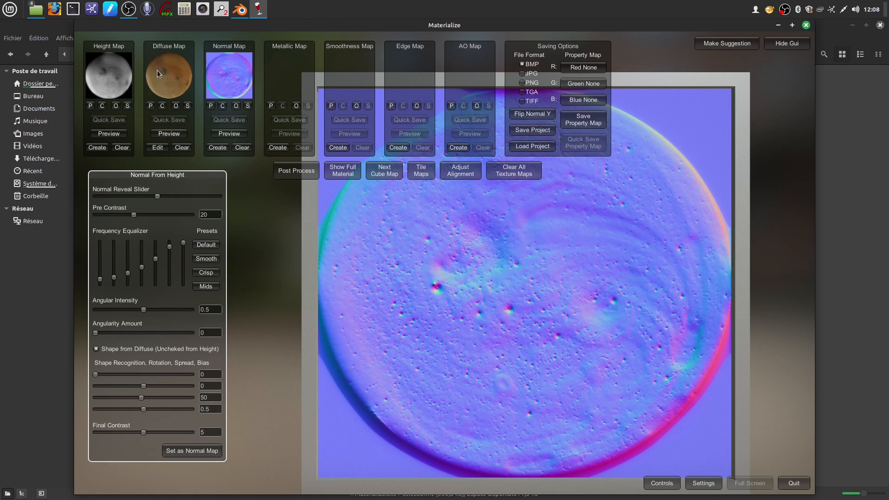
- Clear the diffuse map and save the project with its height and normal maps as "cartes tuto" in the toupine folder
{"action": "left_click", "coordinate": [181, 147]}
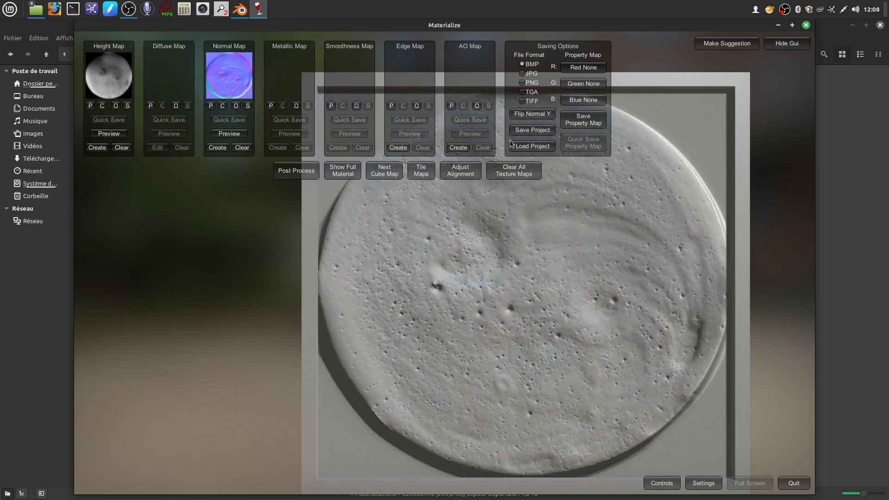
{"action": "left_click", "coordinate": [531, 130]}
{"action": "left_click", "coordinate": [394, 410]}
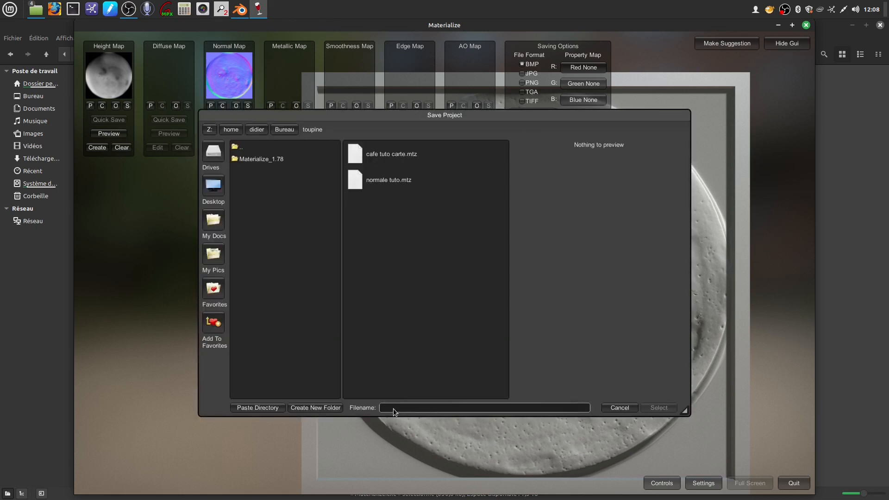
{"action": "type", "text": "cartes tuto"}
{"action": "left_click", "coordinate": [658, 409]}
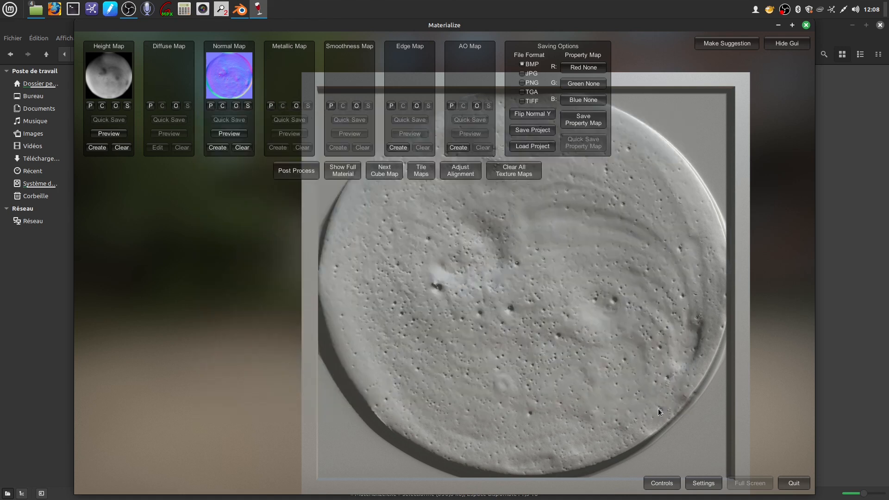
- Close Materialize and its program folder, and open the toupine folder on the desktop to check the saved maps
{"action": "left_click", "coordinate": [806, 25]}
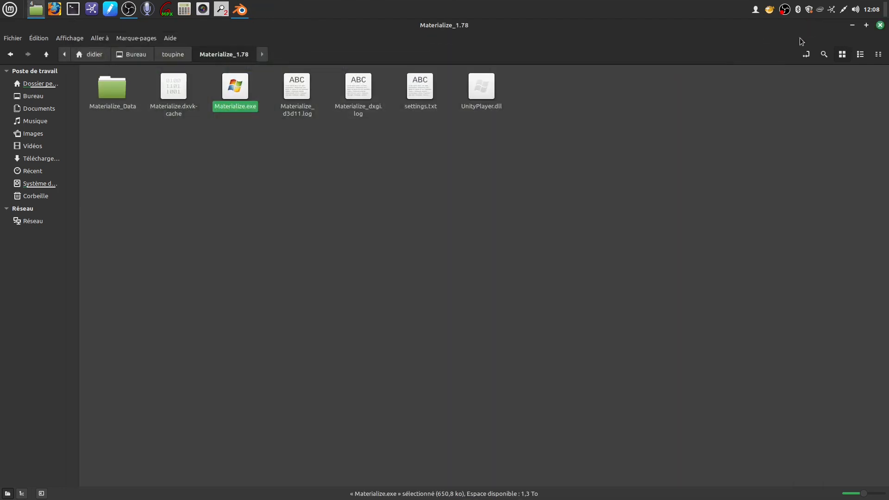
{"action": "left_click", "coordinate": [880, 26]}
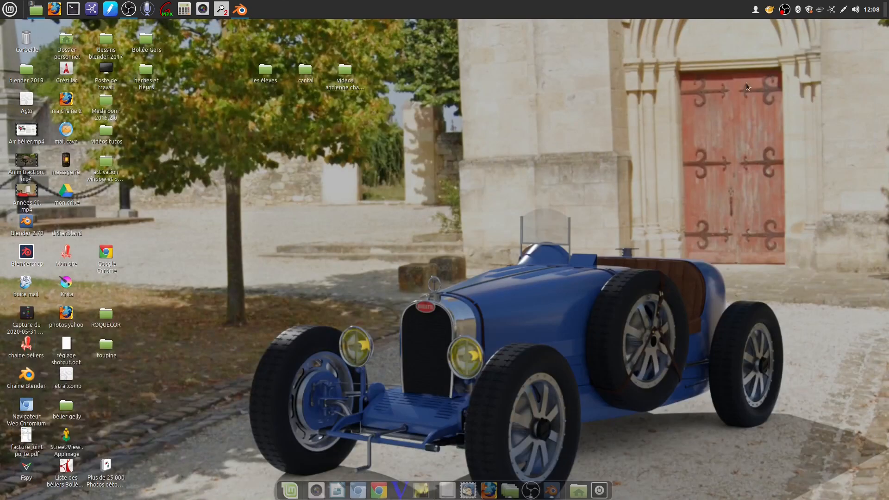
{"action": "double_click", "coordinate": [104, 348]}
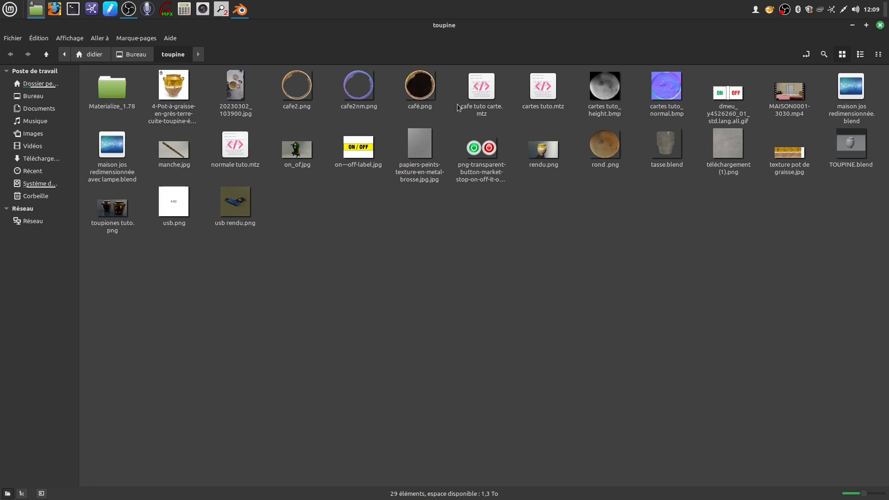
- Switch to Blender, turn the image editor into a shader editor and widen it to show the coffee material's nodes
{"action": "left_click", "coordinate": [245, 17]}
{"action": "middle_click_drag", "start_coordinate": [274, 241], "coordinate": [282, 229]}
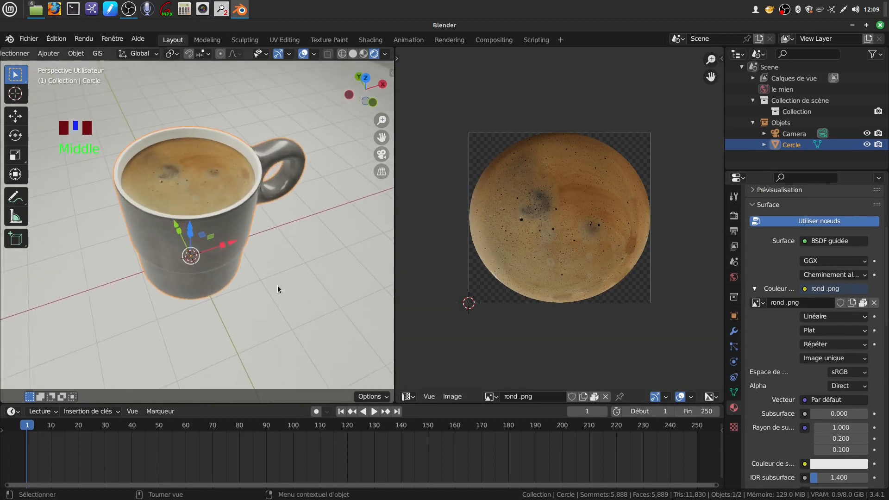
{"action": "scroll", "coordinate": [277, 285], "scroll_direction": "up", "scroll_amount": 3}
{"action": "middle_click_drag", "start_coordinate": [271, 266], "coordinate": [167, 156]}
{"action": "scroll", "coordinate": [287, 252], "scroll_direction": "up", "scroll_amount": 3}
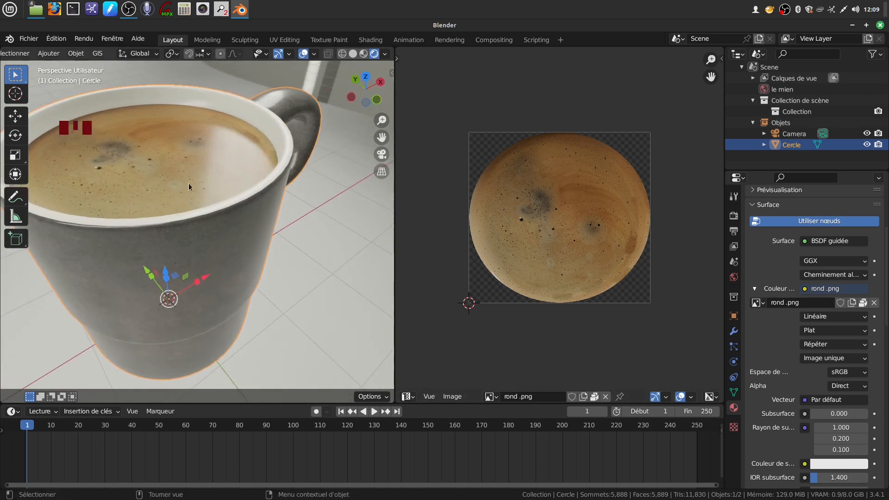
{"action": "left_click", "coordinate": [407, 397]}
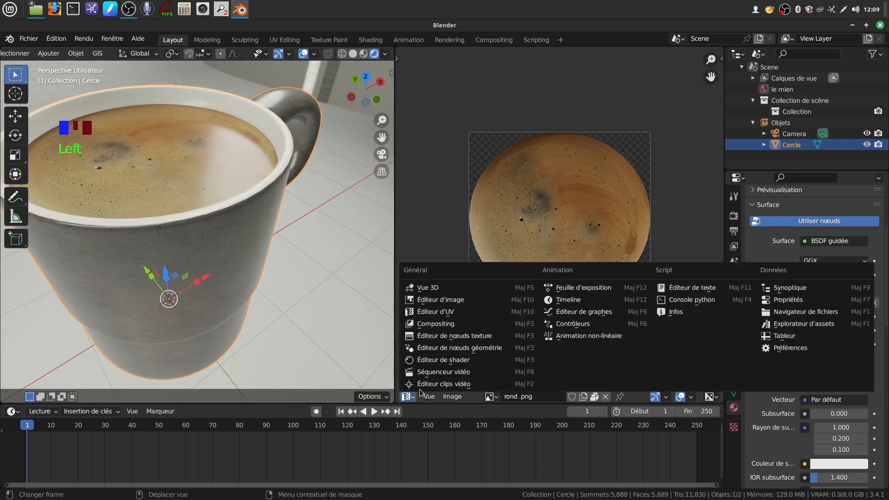
{"action": "left_click", "coordinate": [473, 362]}
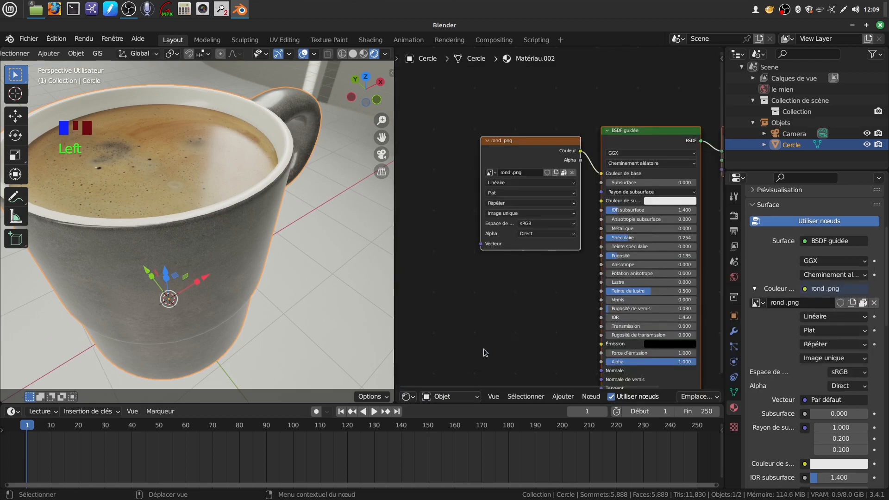
{"action": "scroll", "coordinate": [536, 309], "scroll_direction": "down", "scroll_amount": 4}
{"action": "left_click_drag", "start_coordinate": [394, 295], "coordinate": [257, 296]}
{"action": "middle_click_drag", "start_coordinate": [401, 284], "coordinate": [388, 235]}
{"action": "scroll", "coordinate": [801, 213], "scroll_direction": "up", "scroll_amount": 3}
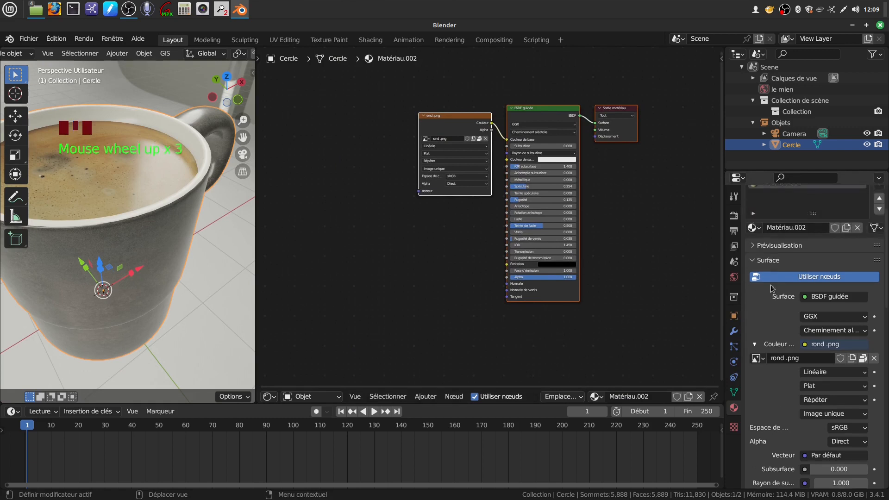
- Add a Texture image node to the coffee material Matériau.002 and place it below and away from the rond .png node
{"action": "scroll", "coordinate": [803, 259], "scroll_direction": "up", "scroll_amount": 3}
{"action": "left_click", "coordinate": [787, 239]}
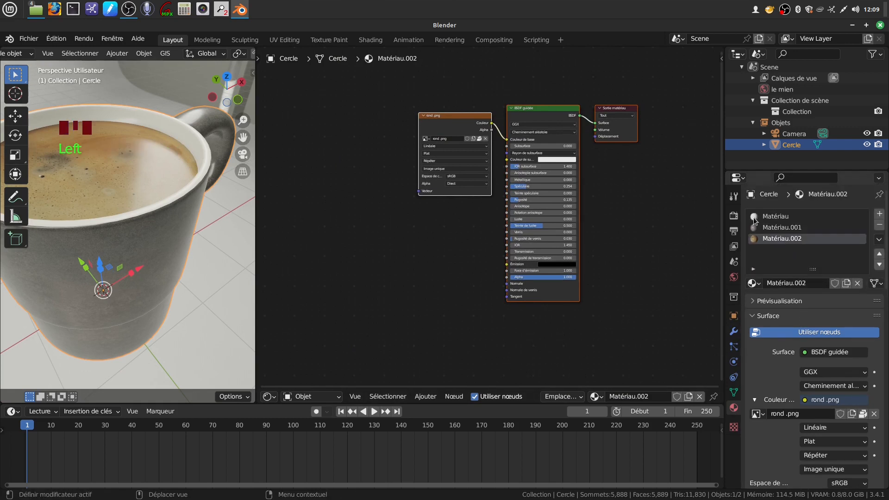
{"action": "scroll", "coordinate": [433, 251], "scroll_direction": "up", "scroll_amount": 1}
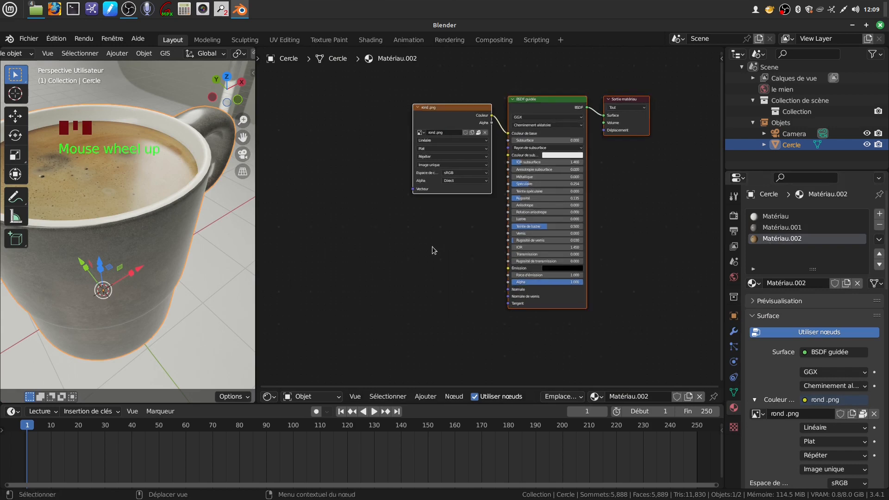
{"action": "middle_click_drag", "start_coordinate": [432, 318], "coordinate": [447, 277]}
{"action": "scroll", "coordinate": [434, 296], "scroll_direction": "down", "scroll_amount": 1}
{"action": "left_click", "coordinate": [427, 397]}
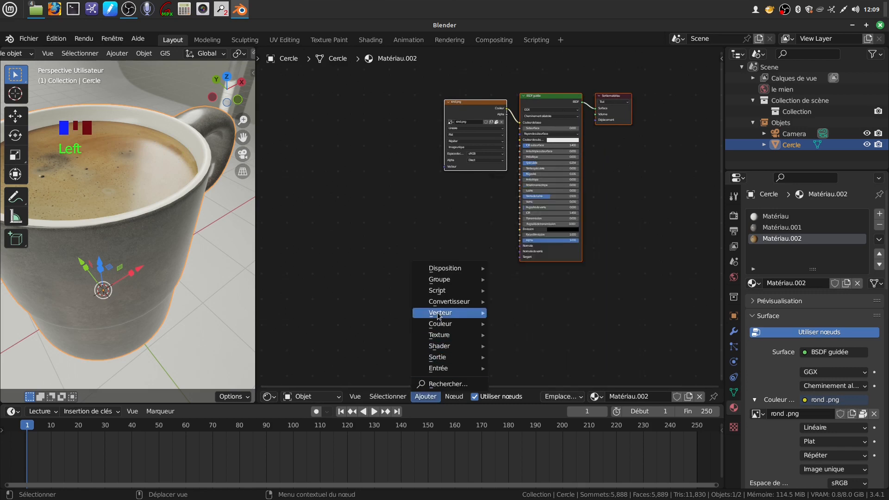
{"action": "mouse_move", "coordinate": [445, 335]}
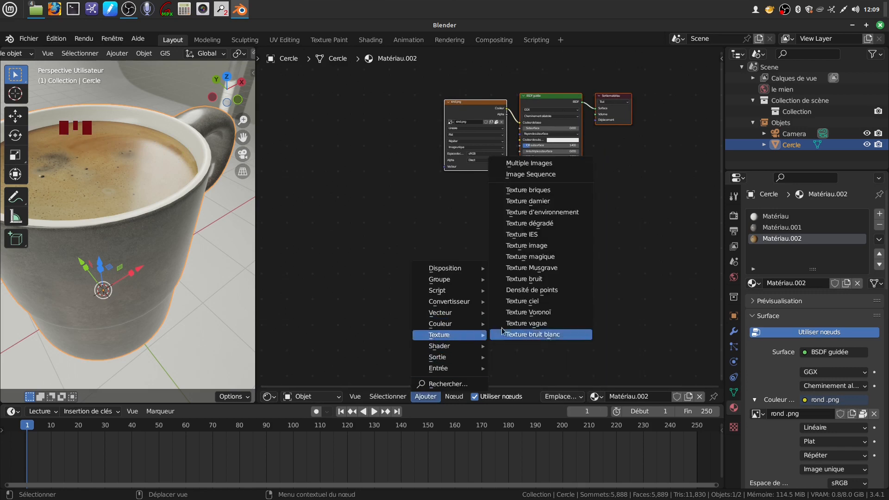
{"action": "left_click", "coordinate": [539, 250]}
{"action": "left_click", "coordinate": [410, 241]}
{"action": "middle_click_drag", "start_coordinate": [409, 241], "coordinate": [460, 241]}
{"action": "left_click_drag", "start_coordinate": [460, 241], "coordinate": [411, 226]}
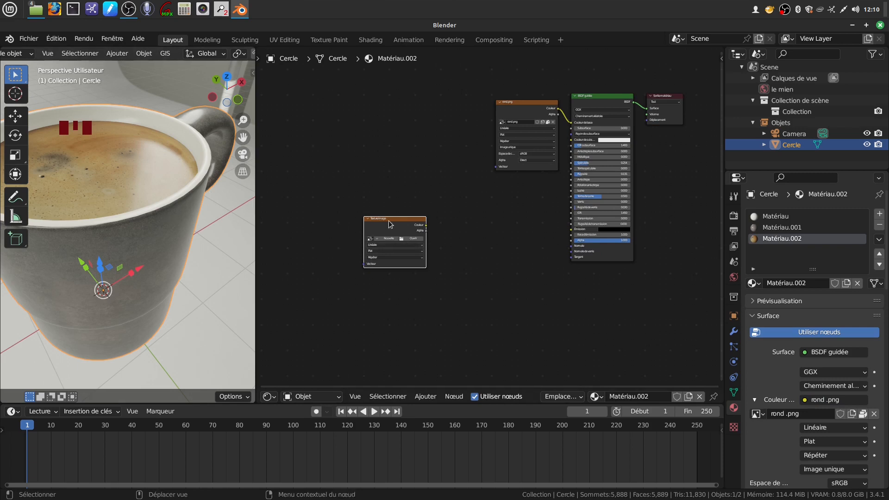
{"action": "middle_click_drag", "start_coordinate": [476, 308], "coordinate": [455, 309]}
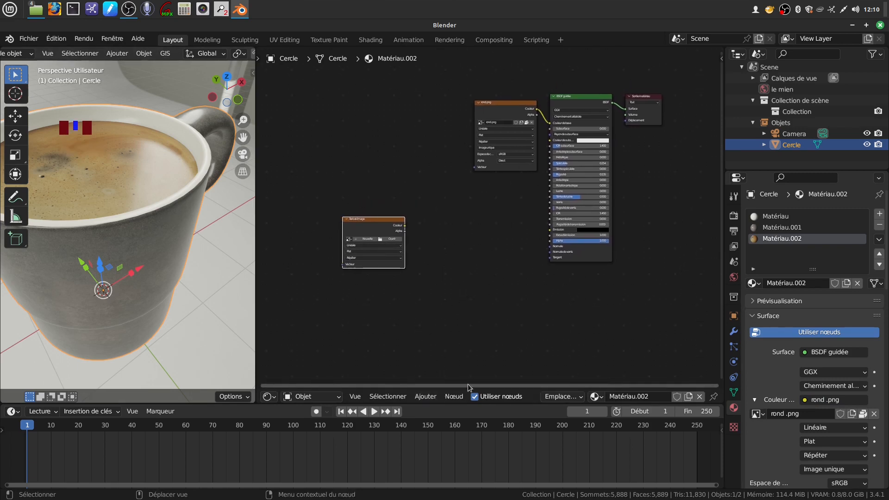
- Add a Carte de normales vector node between the empty image texture node and the BSDF guidée node
{"action": "left_click", "coordinate": [429, 400]}
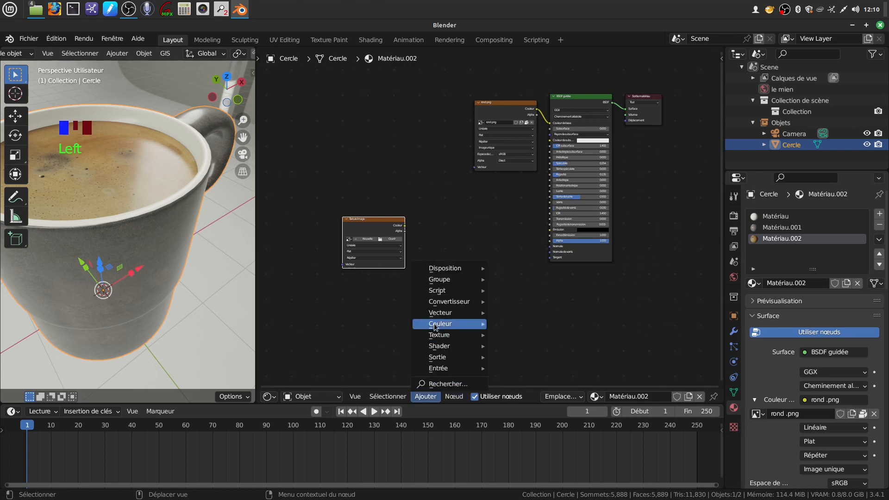
{"action": "mouse_move", "coordinate": [436, 316]}
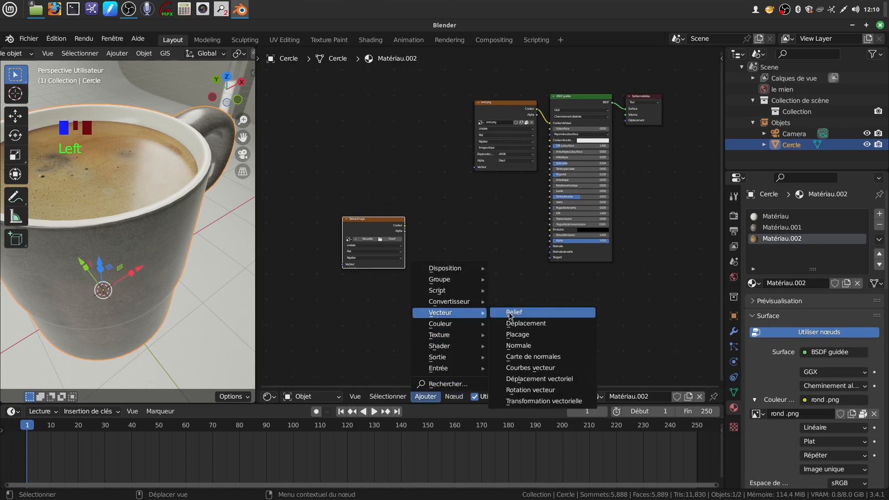
{"action": "left_click", "coordinate": [528, 357]}
{"action": "left_click", "coordinate": [463, 234]}
{"action": "scroll", "coordinate": [500, 303], "scroll_direction": "up", "scroll_amount": 3}
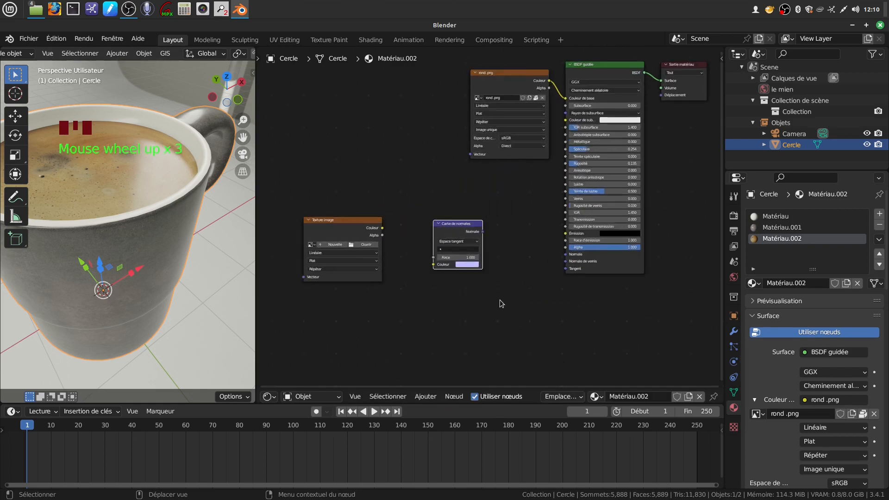
{"action": "middle_click_drag", "start_coordinate": [500, 303], "coordinate": [551, 307]}
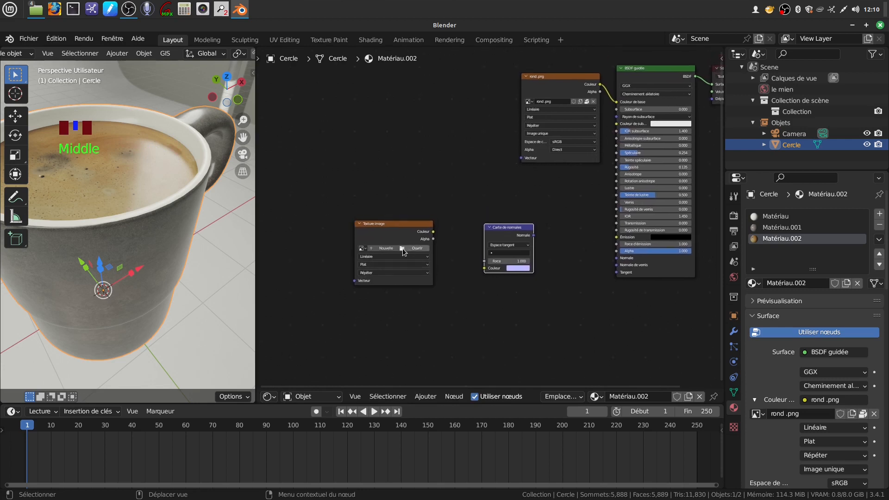
- Load cartes tuto_normal.bmp from the toupine folder into the empty image texture node
{"action": "left_click", "coordinate": [402, 248]}
{"action": "left_click", "coordinate": [206, 373]}
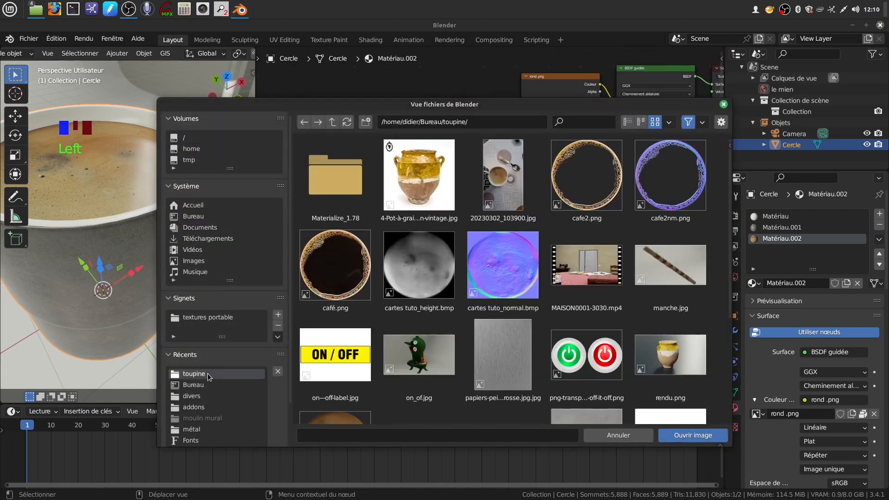
{"action": "left_click", "coordinate": [495, 274]}
{"action": "left_click", "coordinate": [675, 438]}
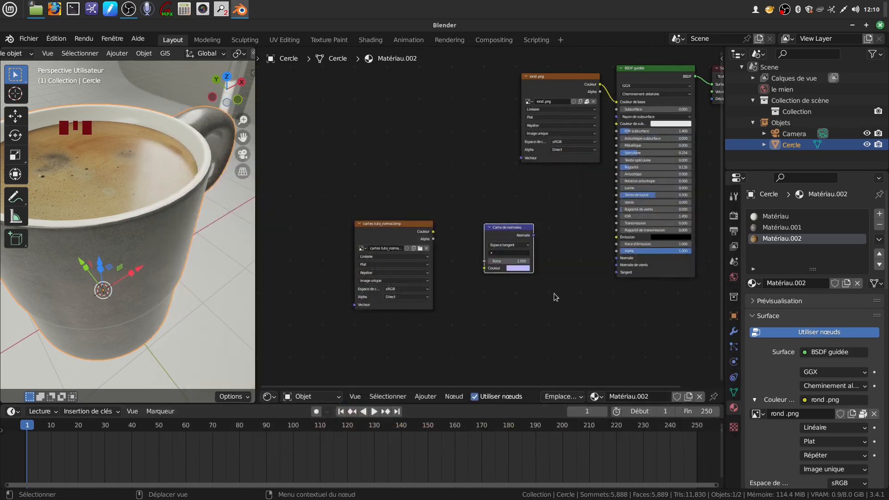
- Set the normal image's colour space to Non-couleurs and connect it through the Carte de normales node to the BSDF's Normale input
{"action": "left_click_drag", "start_coordinate": [434, 233], "coordinate": [484, 268]}
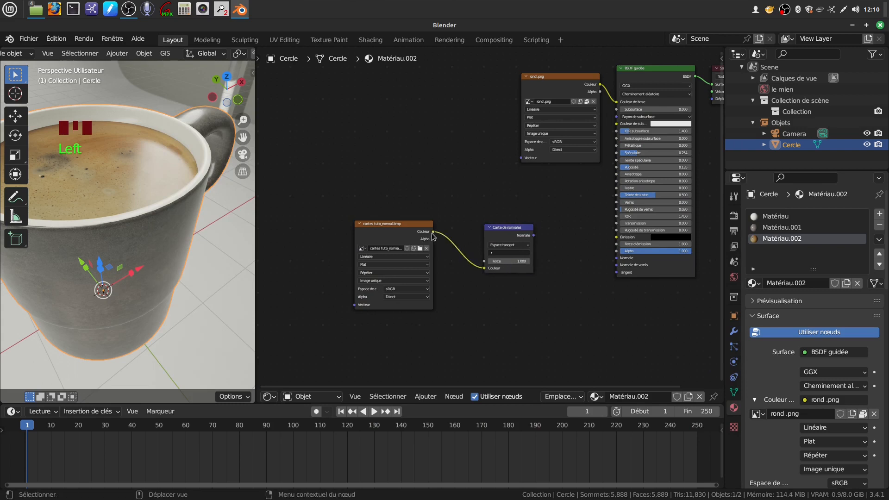
{"action": "left_click", "coordinate": [426, 290]}
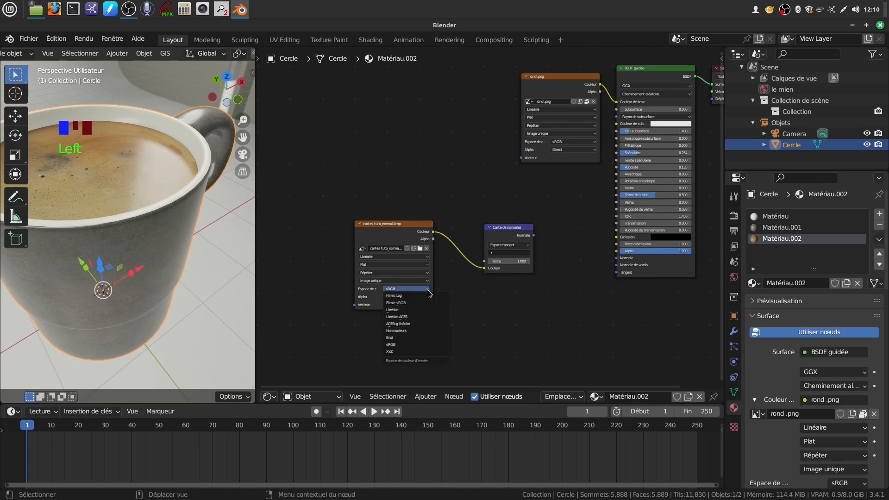
{"action": "left_click", "coordinate": [422, 330]}
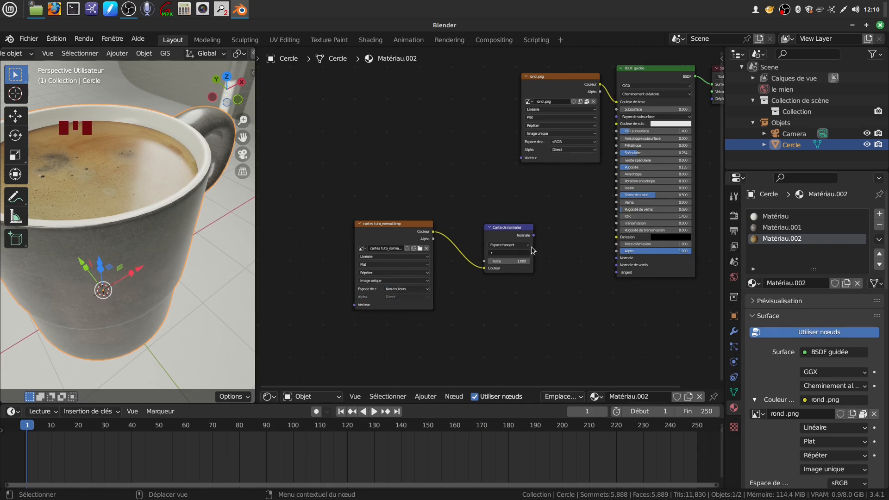
{"action": "left_click_drag", "start_coordinate": [533, 236], "coordinate": [616, 258]}
{"action": "scroll", "coordinate": [160, 282], "scroll_direction": "up", "scroll_amount": 3}
{"action": "mouse_move", "coordinate": [159, 277]}
{"action": "middle_mouse_down"}
{"action": "mouse_move", "coordinate": [138, 263]}
{"action": "mouse_move", "coordinate": [158, 247]}
{"action": "mouse_move", "coordinate": [182, 258]}
{"action": "mouse_move", "coordinate": [148, 257]}
{"action": "mouse_move", "coordinate": [110, 274]}
{"action": "mouse_move", "coordinate": [146, 265]}
{"action": "middle_mouse_up"}
{"action": "scroll", "coordinate": [146, 266], "scroll_direction": "up", "scroll_amount": 2}
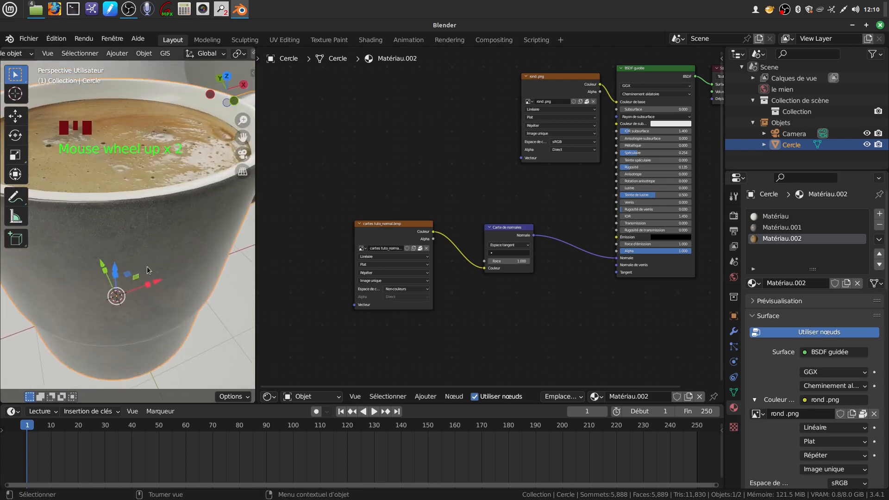
- Widen the 3D view and set the Carte de normales strength to 0.4, trying 0 for comparison
{"action": "left_click_drag", "start_coordinate": [257, 263], "coordinate": [290, 262]}
{"action": "middle_click_drag", "start_coordinate": [199, 241], "coordinate": [242, 257]}
{"action": "scroll", "coordinate": [220, 223], "scroll_direction": "down", "scroll_amount": 3}
{"action": "scroll", "coordinate": [522, 313], "scroll_direction": "up", "scroll_amount": 7}
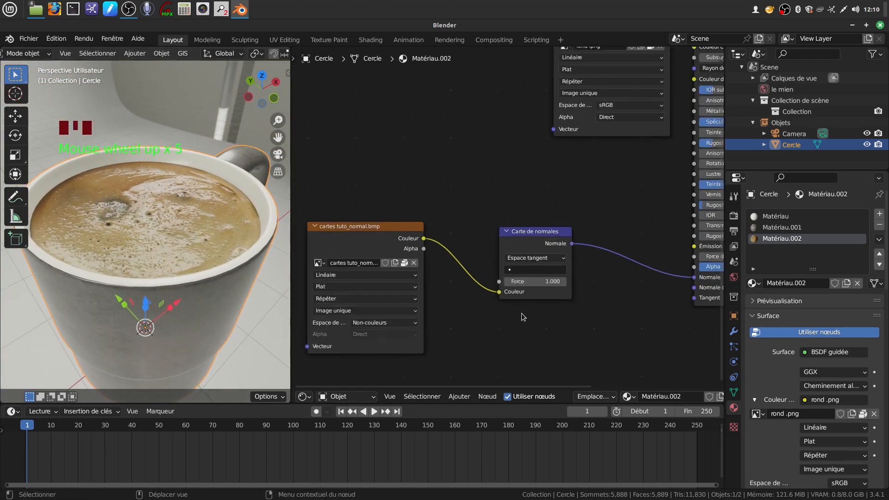
{"action": "left_click_drag", "start_coordinate": [555, 292], "coordinate": [337, 296]}
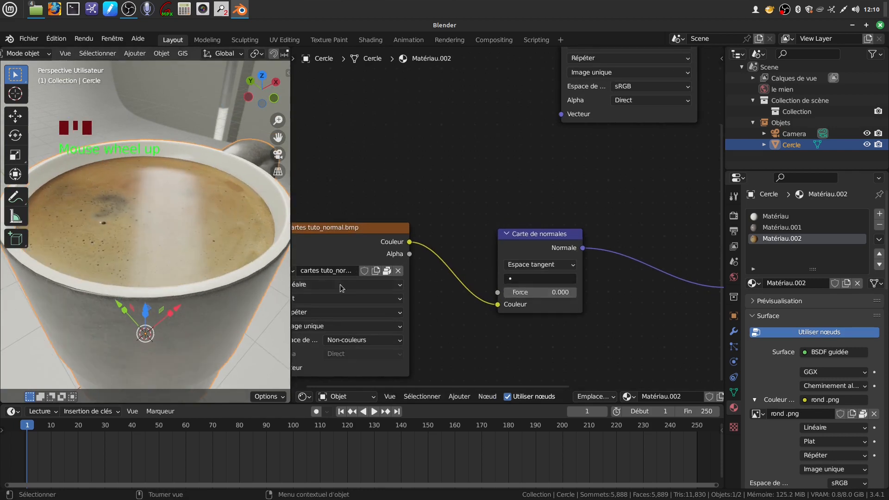
{"action": "left_click_drag", "start_coordinate": [540, 292], "coordinate": [627, 293]}
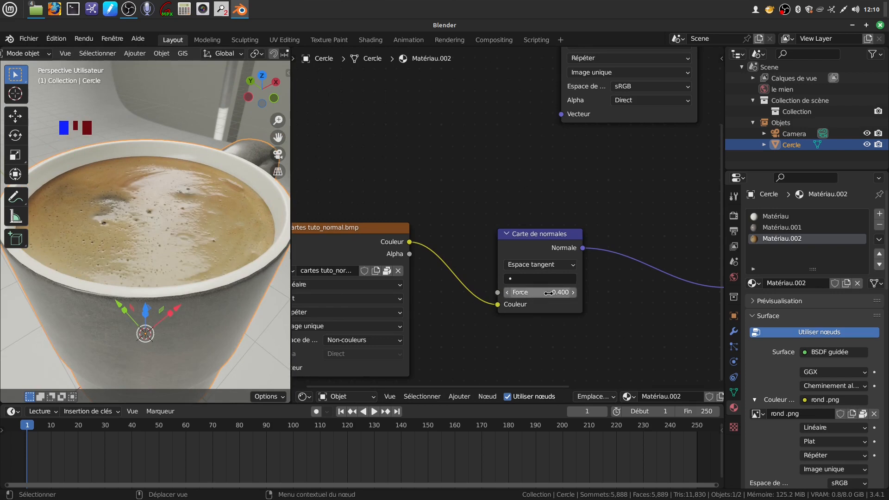
- Deselect the mug and examine the relief on the coffee surface from several distances and angles
{"action": "middle_click_drag", "start_coordinate": [234, 232], "coordinate": [231, 287]}
{"action": "scroll", "coordinate": [226, 274], "scroll_direction": "down", "scroll_amount": 4}
{"action": "left_click", "coordinate": [243, 286]}
{"action": "scroll", "coordinate": [204, 296], "scroll_direction": "up", "scroll_amount": 2}
{"action": "scroll", "coordinate": [229, 263], "scroll_direction": "down", "scroll_amount": 3}
{"action": "scroll", "coordinate": [481, 321], "scroll_direction": "down", "scroll_amount": 4}
{"action": "middle_click_drag", "start_coordinate": [501, 322], "coordinate": [509, 281]}
{"action": "scroll", "coordinate": [254, 300], "scroll_direction": "up", "scroll_amount": 2}
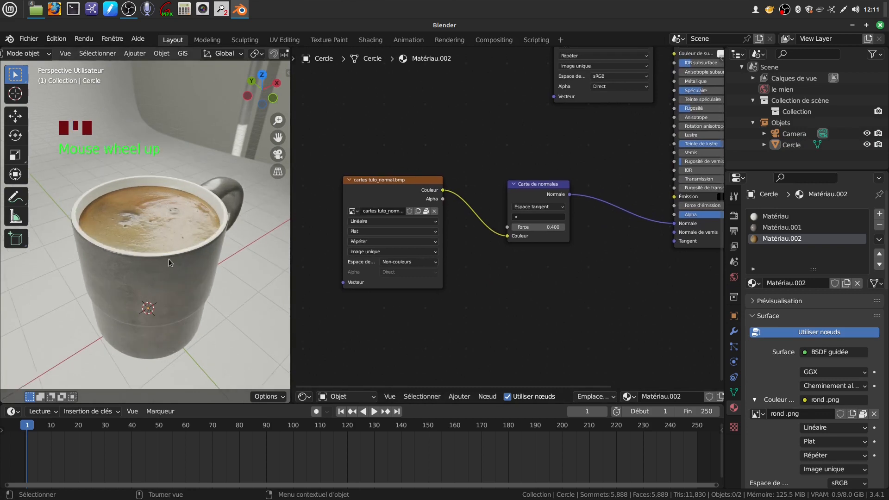
{"action": "scroll", "coordinate": [168, 272], "scroll_direction": "up", "scroll_amount": 3}
{"action": "middle_click_drag", "start_coordinate": [168, 272], "coordinate": [186, 257]}
- Delete the Carte de normales node from the coffee material
{"action": "middle_click_drag", "start_coordinate": [524, 291], "coordinate": [538, 315]}
{"action": "left_click_drag", "start_coordinate": [684, 244], "coordinate": [545, 229]}
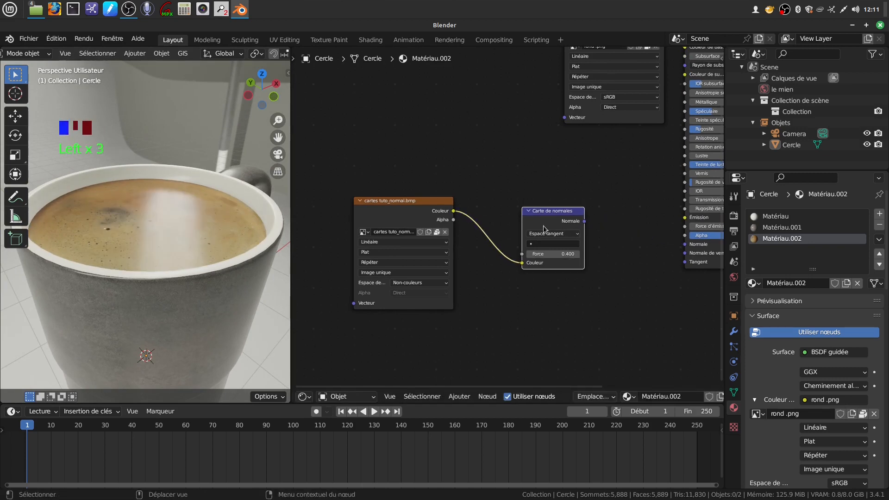
{"action": "key", "text": "x"}
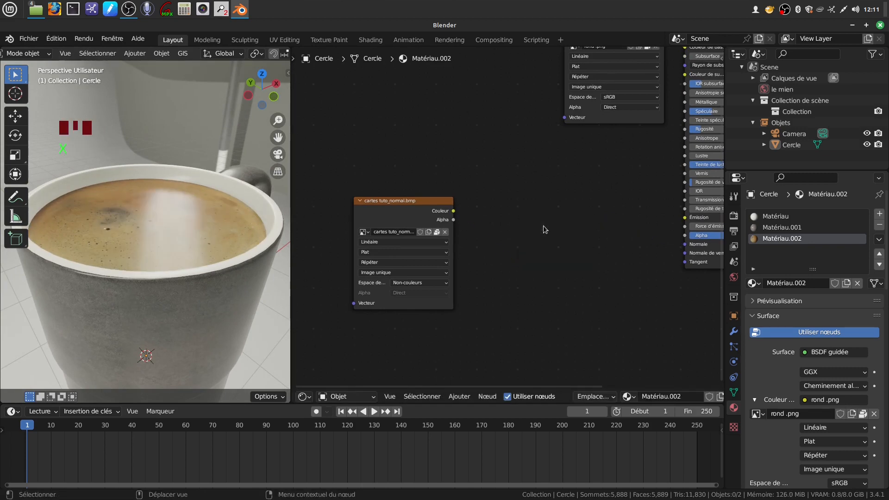
- Add a Relief vector node between the lower image texture node and the BSDF guidée node
{"action": "left_click", "coordinate": [460, 397]}
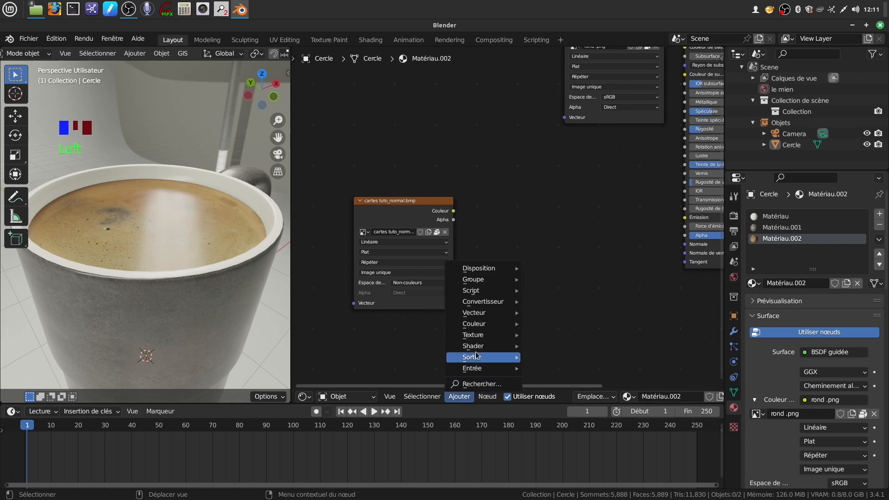
{"action": "mouse_move", "coordinate": [475, 339]}
{"action": "mouse_move", "coordinate": [474, 313]}
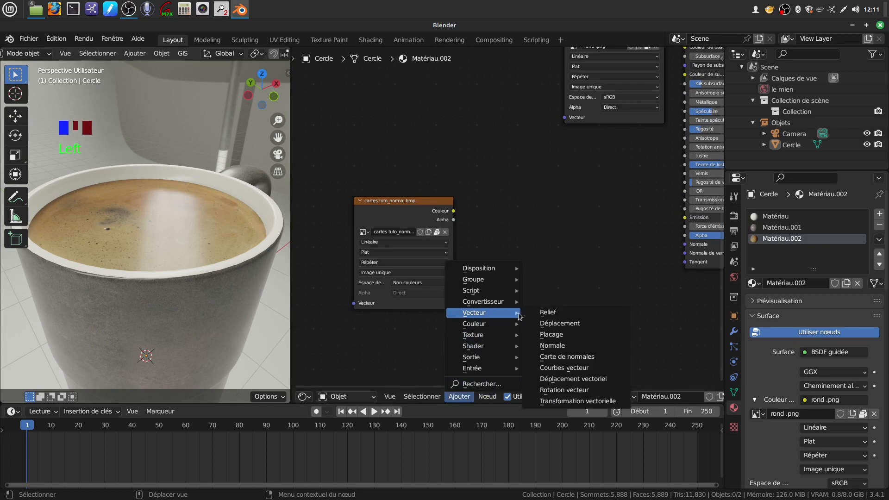
{"action": "left_click", "coordinate": [544, 312]}
{"action": "left_click", "coordinate": [543, 204]}
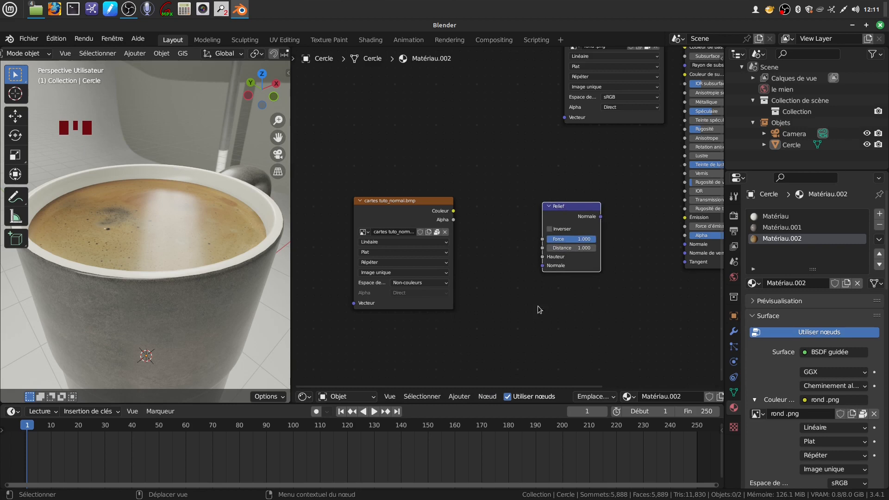
- Replace the lower image texture's file with cartes tuto_height.bmp from the toupine folder
{"action": "left_click", "coordinate": [445, 232]}
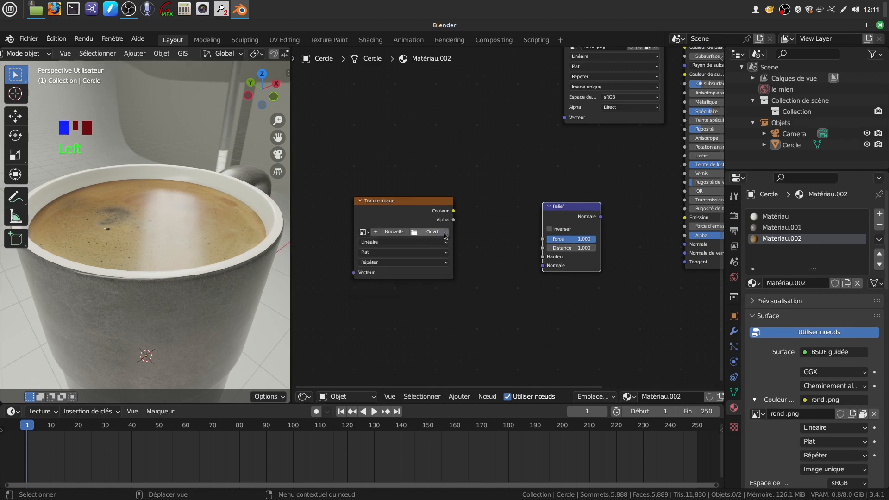
{"action": "left_click", "coordinate": [415, 236]}
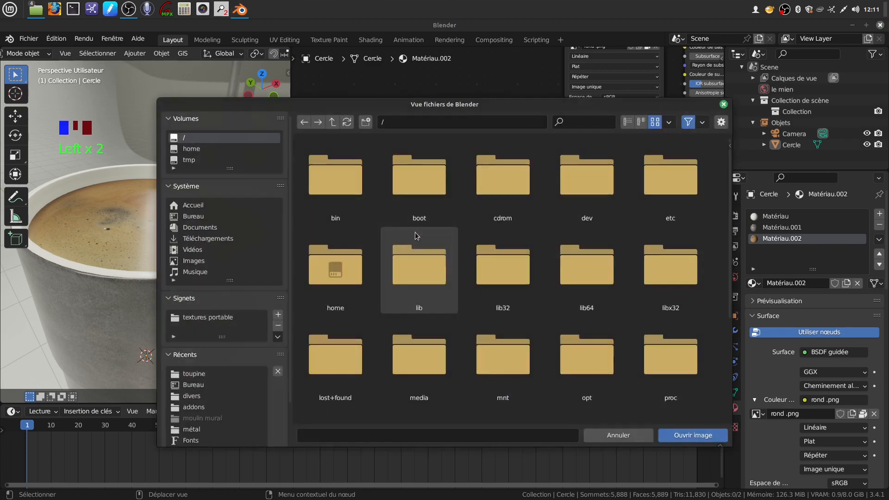
{"action": "left_click", "coordinate": [202, 376]}
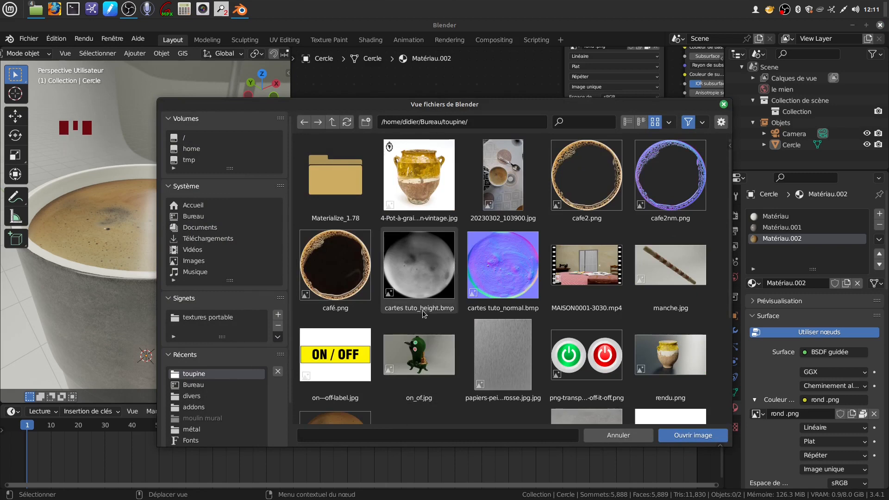
{"action": "left_click", "coordinate": [424, 273]}
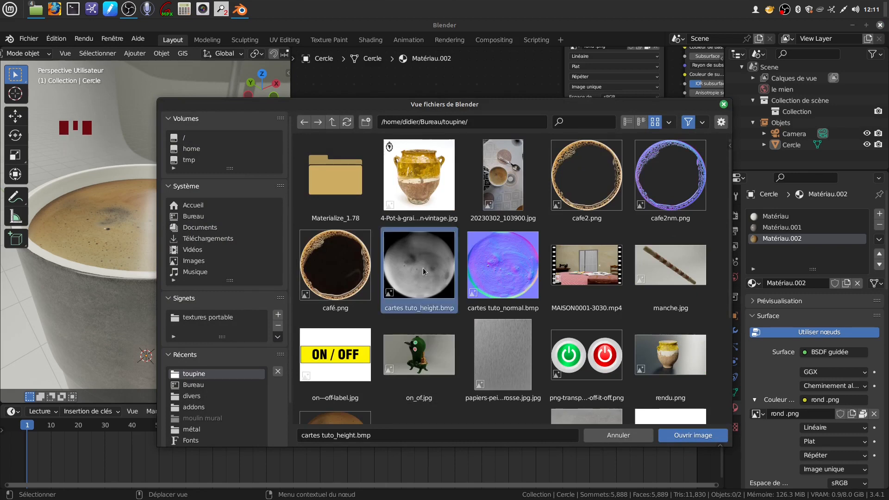
{"action": "left_click", "coordinate": [670, 438]}
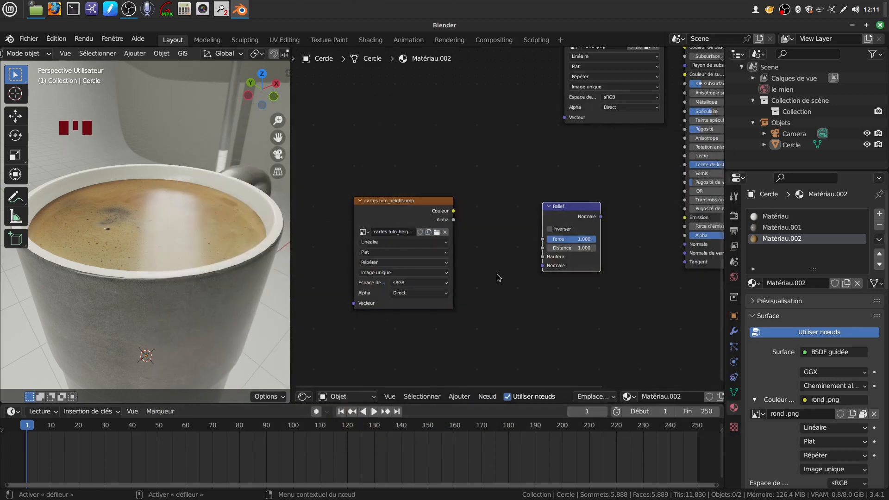
- Set the height map's colour space to Non-couleurs and connect its Couleur output to the Relief node's Hauteur input
{"action": "scroll", "coordinate": [493, 296], "scroll_direction": "up", "scroll_amount": 2}
{"action": "middle_click_drag", "start_coordinate": [509, 284], "coordinate": [538, 258]}
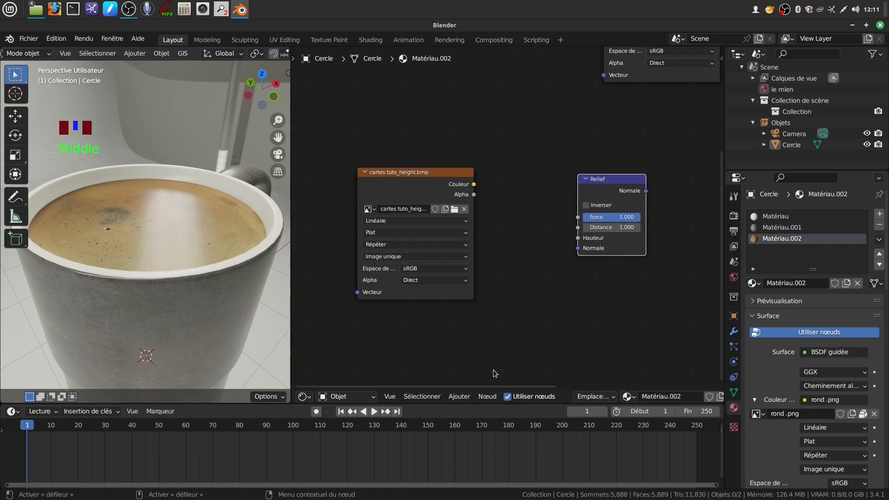
{"action": "left_click", "coordinate": [465, 268]}
{"action": "left_click", "coordinate": [450, 332]}
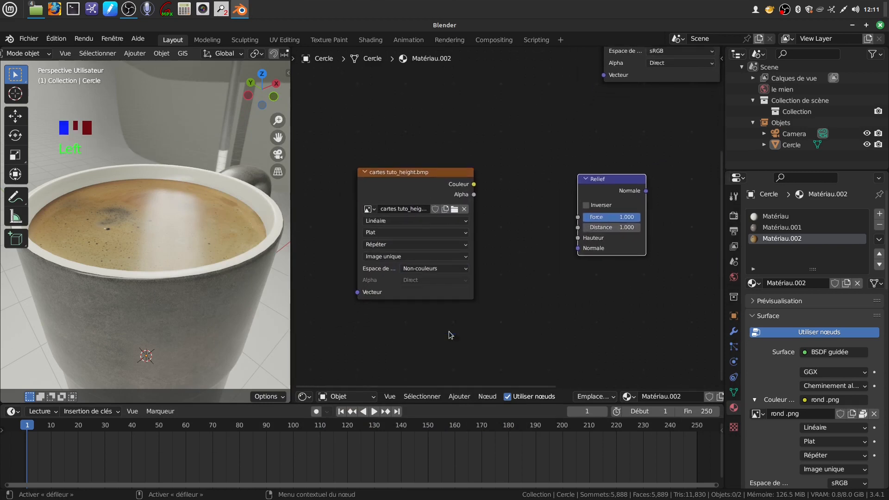
{"action": "left_click_drag", "start_coordinate": [475, 184], "coordinate": [578, 238]}
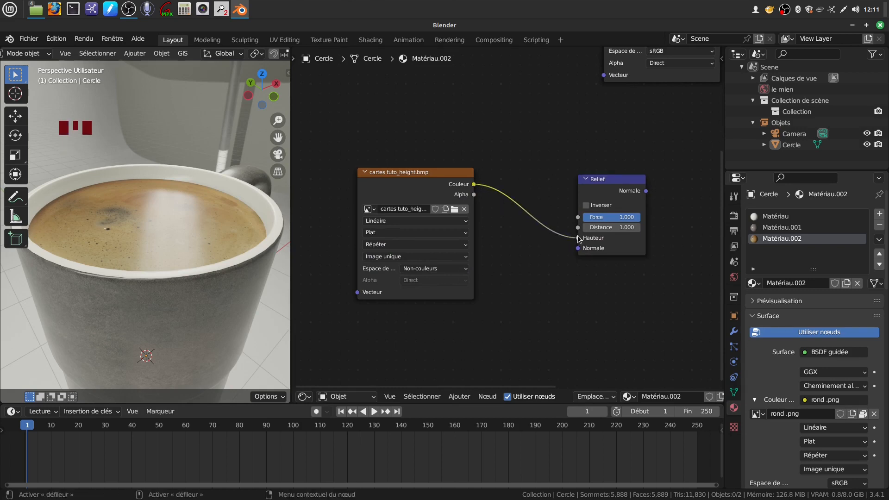
- Set the Relief node's Force to 0 and Distance to 0.3, and connect its Normale output to the BSDF guidée's Normale input
{"action": "middle_click_drag", "start_coordinate": [579, 238], "coordinate": [545, 265]}
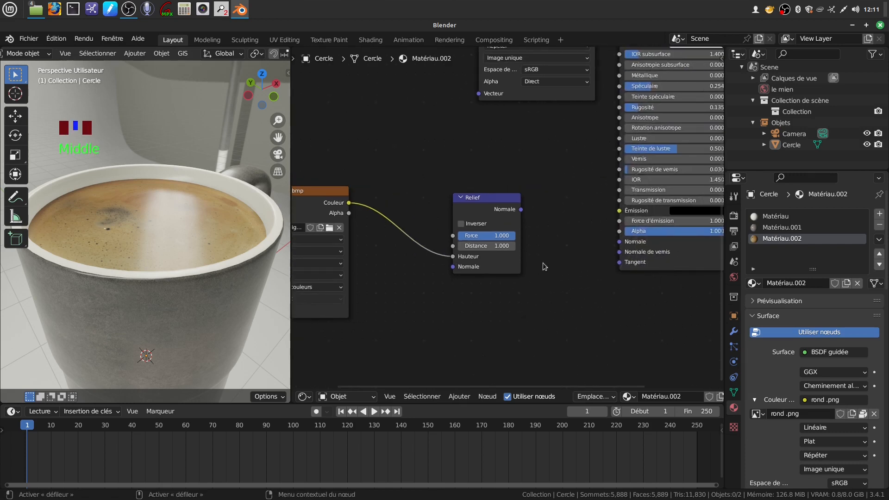
{"action": "left_click", "coordinate": [497, 250]}
{"action": "left_click_drag", "start_coordinate": [507, 239], "coordinate": [458, 239]}
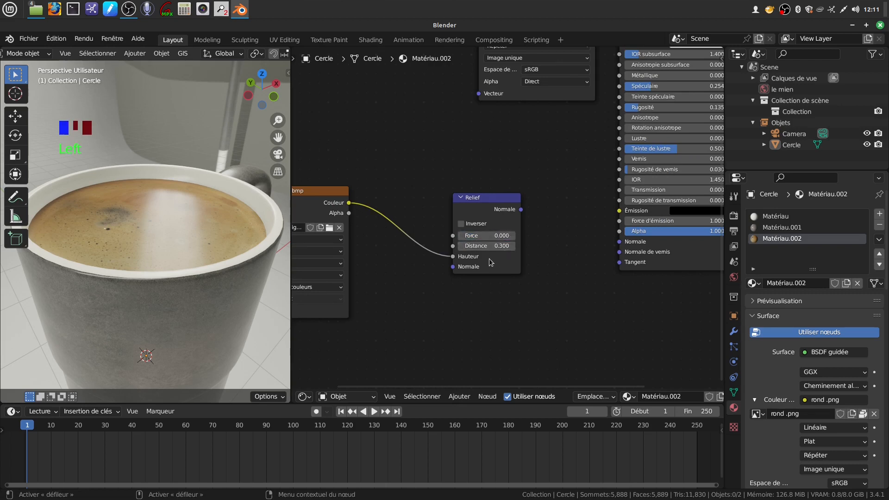
{"action": "left_click_drag", "start_coordinate": [522, 210], "coordinate": [604, 248]}
- Raise the Relief node's Force to about 0.537 while watching the coffee surface up close
{"action": "scroll", "coordinate": [185, 278], "scroll_direction": "up", "scroll_amount": 3}
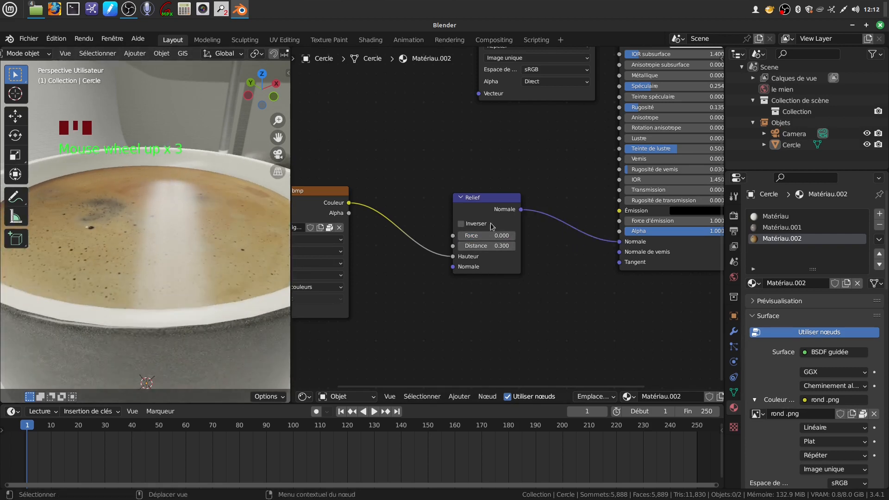
{"action": "scroll", "coordinate": [513, 304], "scroll_direction": "up", "scroll_amount": 6}
{"action": "left_click_drag", "start_coordinate": [469, 246], "coordinate": [665, 245]}
{"action": "mouse_move", "coordinate": [505, 247]}
{"action": "left_mouse_down"}
{"action": "mouse_move", "coordinate": [459, 246]}
{"action": "mouse_move", "coordinate": [481, 246]}
{"action": "left_mouse_up"}
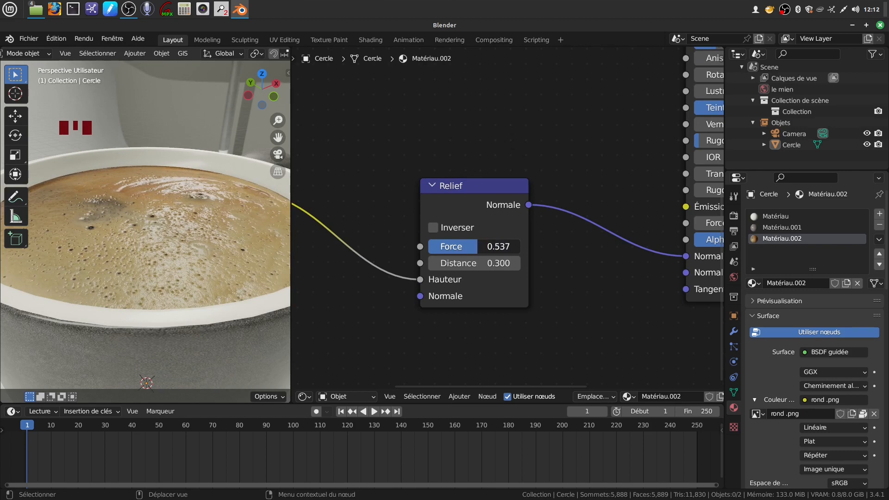
- Check the relief from several angles and set the BSDF guidée's Spéculaire to about 0.165 and Rugosité to about 0.243
{"action": "scroll", "coordinate": [221, 239], "scroll_direction": "down", "scroll_amount": 4}
{"action": "middle_click_drag", "start_coordinate": [176, 285], "coordinate": [227, 282]}
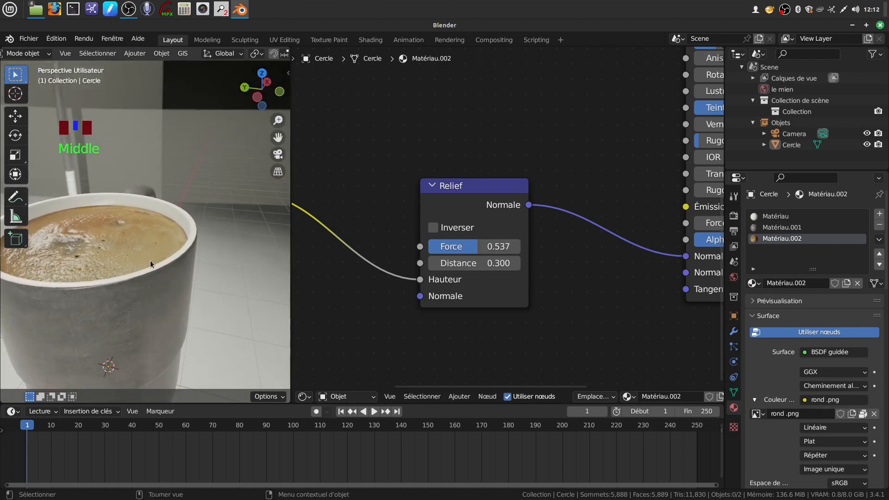
{"action": "middle_click_drag", "start_coordinate": [150, 261], "coordinate": [101, 277]}
{"action": "scroll", "coordinate": [160, 295], "scroll_direction": "up", "scroll_amount": 3}
{"action": "middle_click_drag", "start_coordinate": [581, 294], "coordinate": [401, 404]}
{"action": "middle_click_drag", "start_coordinate": [160, 303], "coordinate": [141, 259]}
{"action": "scroll", "coordinate": [423, 241], "scroll_direction": "up", "scroll_amount": 1}
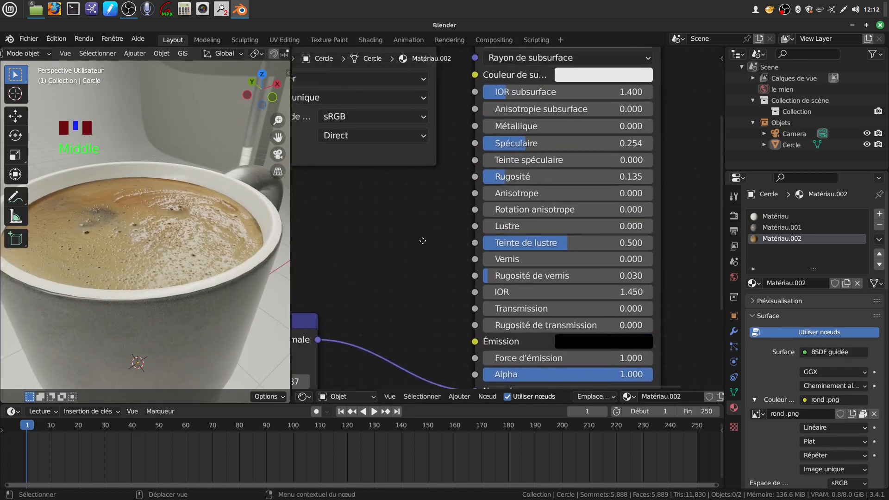
{"action": "middle_click_drag", "start_coordinate": [423, 241], "coordinate": [411, 277]}
{"action": "left_click_drag", "start_coordinate": [490, 216], "coordinate": [505, 217]}
{"action": "left_click_drag", "start_coordinate": [504, 179], "coordinate": [483, 179]}
- Examine the coffee relief on the whole mug from several distances and angles, and review the complete node setup
{"action": "middle_click_drag", "start_coordinate": [115, 245], "coordinate": [101, 227]}
{"action": "scroll", "coordinate": [153, 268], "scroll_direction": "down", "scroll_amount": 2}
{"action": "middle_click_drag", "start_coordinate": [153, 268], "coordinate": [195, 236]}
{"action": "scroll", "coordinate": [183, 237], "scroll_direction": "down", "scroll_amount": 3}
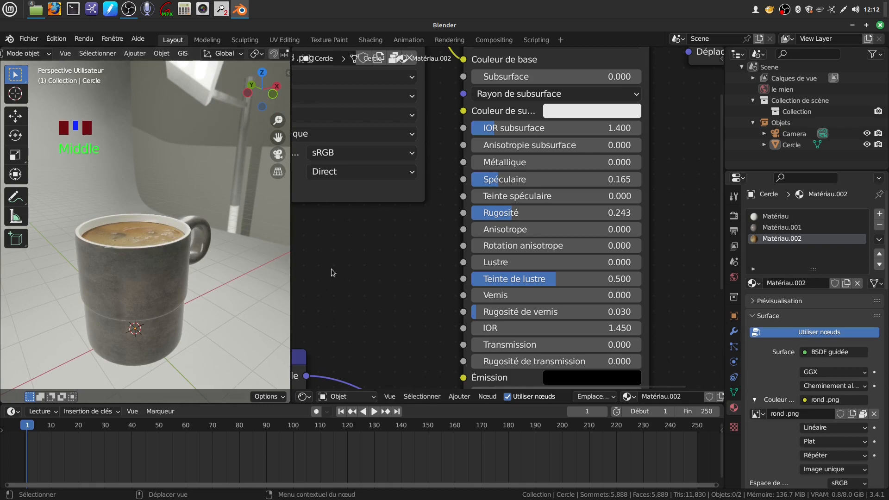
{"action": "left_click_drag", "start_coordinate": [291, 259], "coordinate": [263, 260]}
{"action": "middle_click_drag", "start_coordinate": [259, 262], "coordinate": [248, 279]}
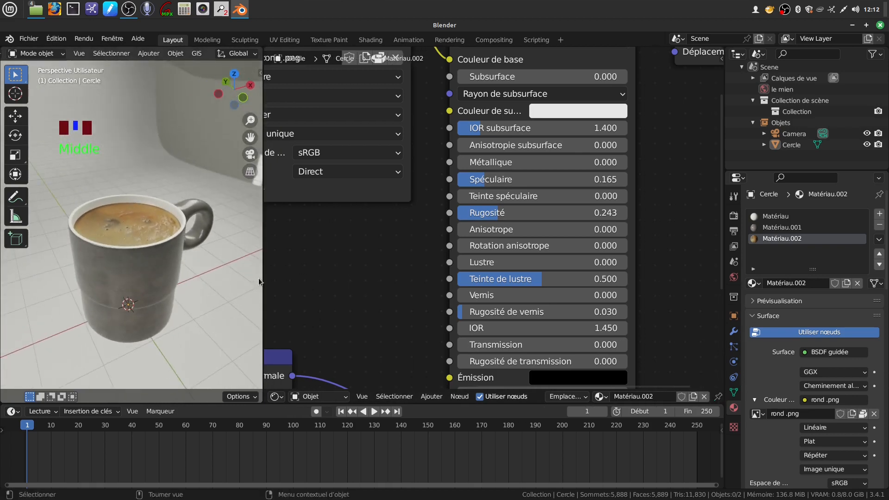
{"action": "scroll", "coordinate": [289, 293], "scroll_direction": "down", "scroll_amount": 4}
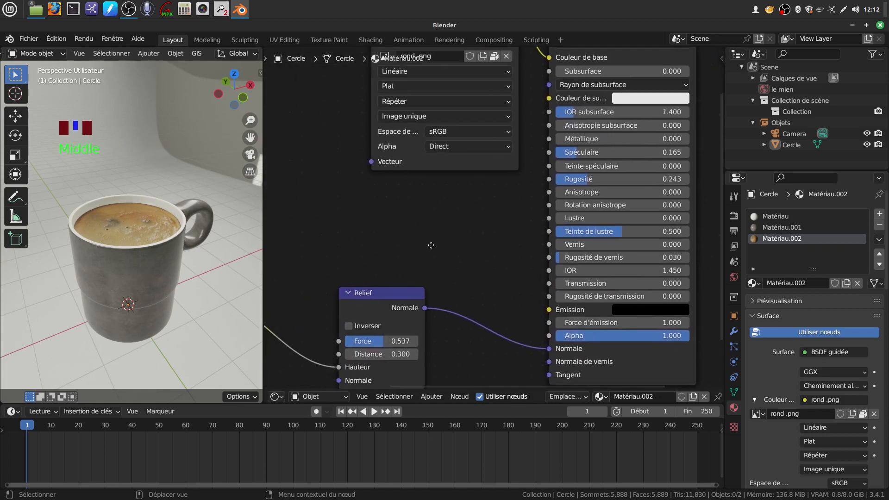
{"action": "scroll", "coordinate": [160, 253], "scroll_direction": "down", "scroll_amount": 1}
{"action": "scroll", "coordinate": [493, 222], "scroll_direction": "down", "scroll_amount": 1}
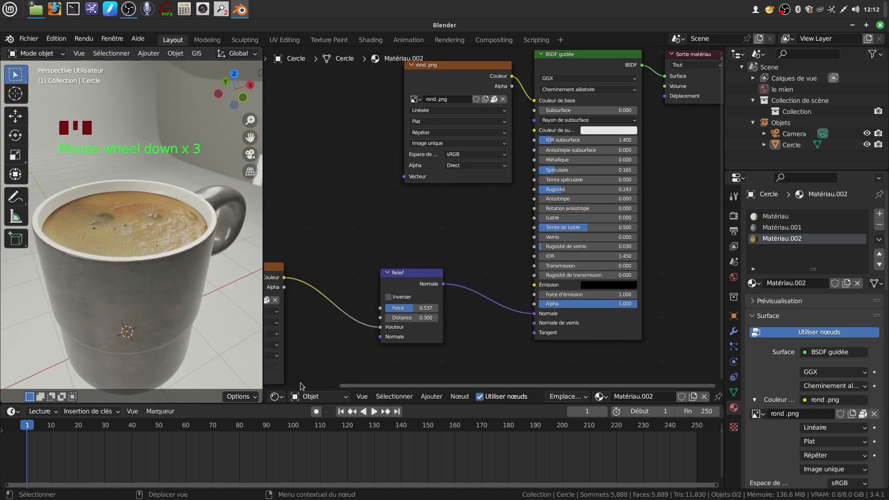
{"action": "scroll", "coordinate": [492, 259], "scroll_direction": "down", "scroll_amount": 3}
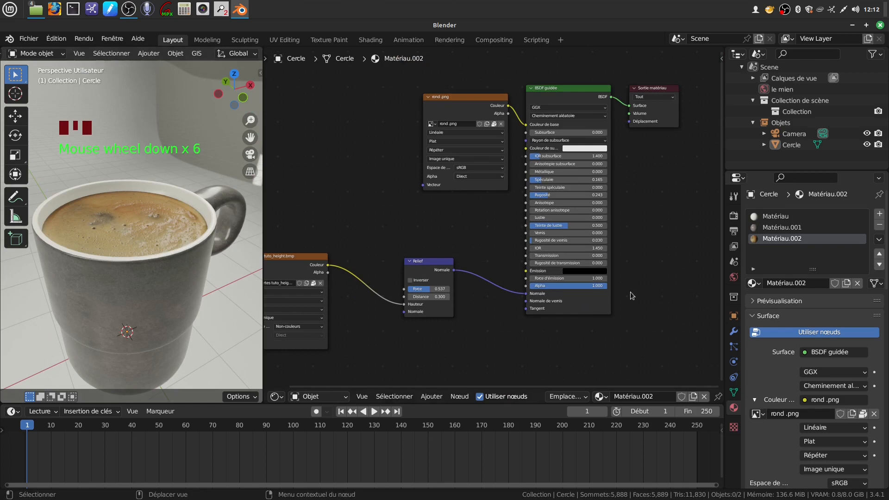
- Select the mug and delete all nodes of the coffee material Matériau.002 except Sortie matériau
{"action": "left_click", "coordinate": [178, 227]}
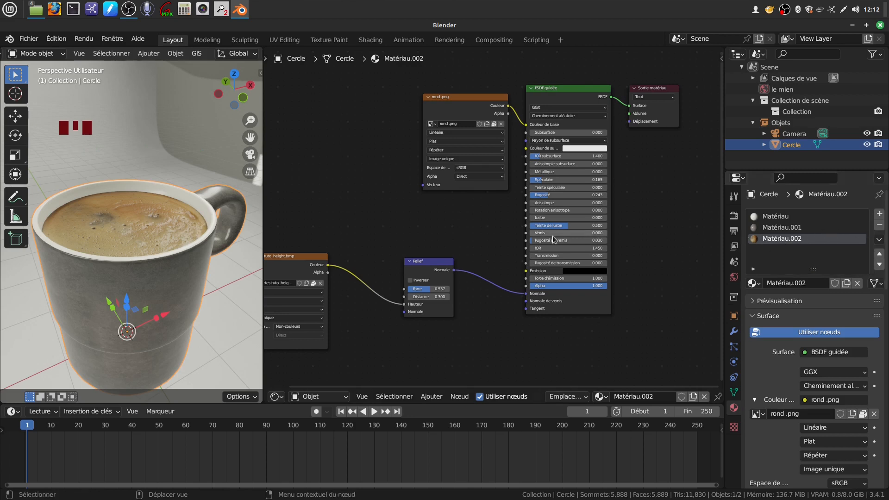
{"action": "scroll", "coordinate": [582, 195], "scroll_direction": "down", "scroll_amount": 4}
{"action": "middle_click_drag", "start_coordinate": [582, 194], "coordinate": [609, 200]}
{"action": "left_click_drag", "start_coordinate": [298, 86], "coordinate": [610, 324]}
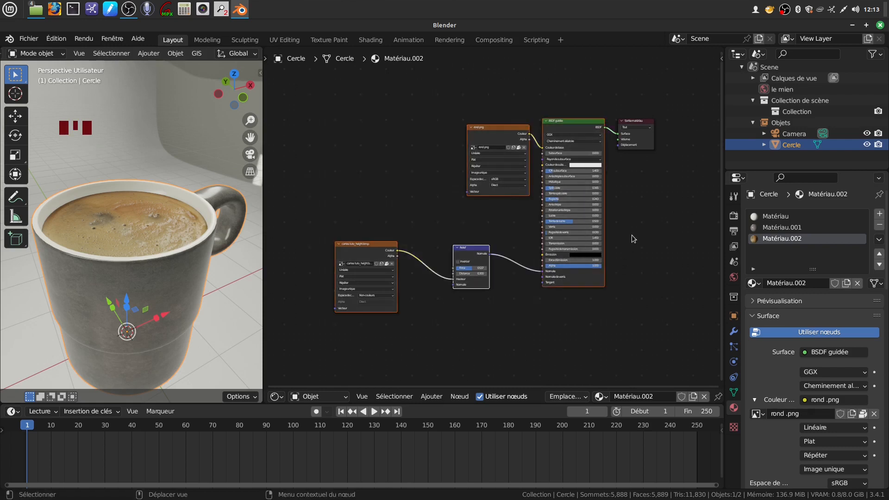
{"action": "key", "text": "x"}
{"action": "middle_click_drag", "start_coordinate": [113, 230], "coordinate": [68, 229]}
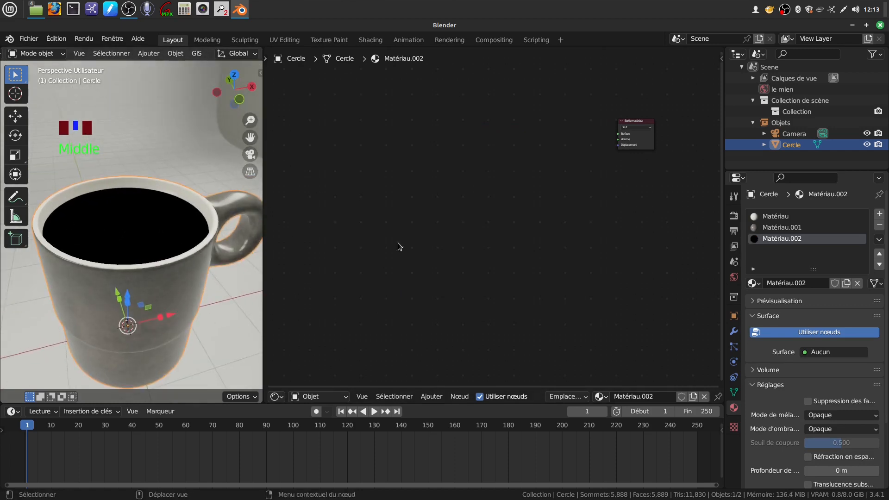
- Add a BSDF guidée shader node and connect it to the Surface input of Sortie matériau
{"action": "middle_click_drag", "start_coordinate": [543, 195], "coordinate": [412, 253]}
{"action": "scroll", "coordinate": [469, 322], "scroll_direction": "up", "scroll_amount": 3}
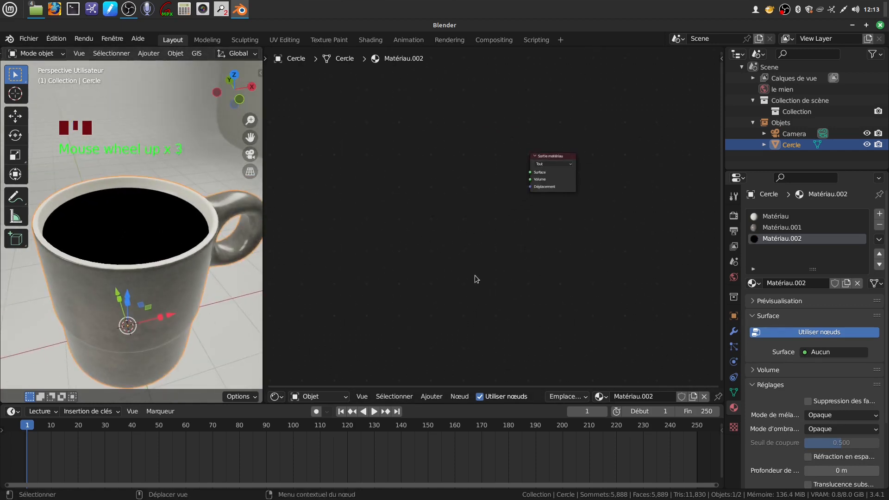
{"action": "left_click", "coordinate": [432, 397]}
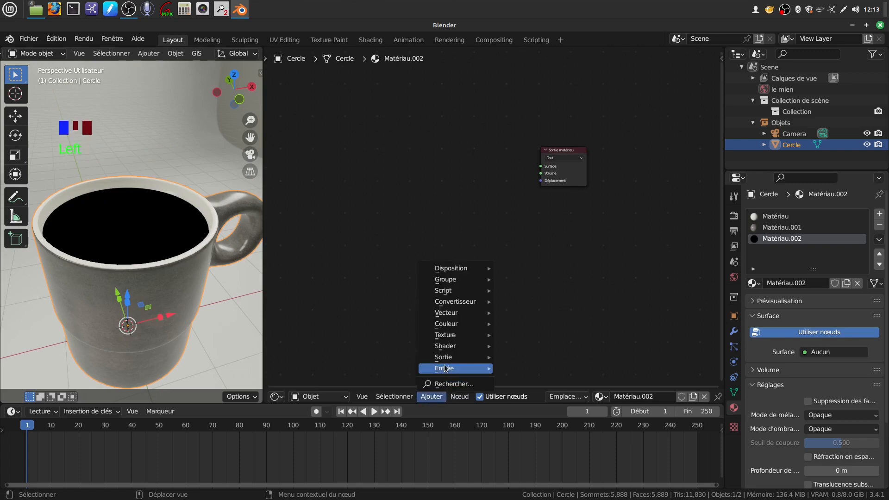
{"action": "mouse_move", "coordinate": [443, 369]}
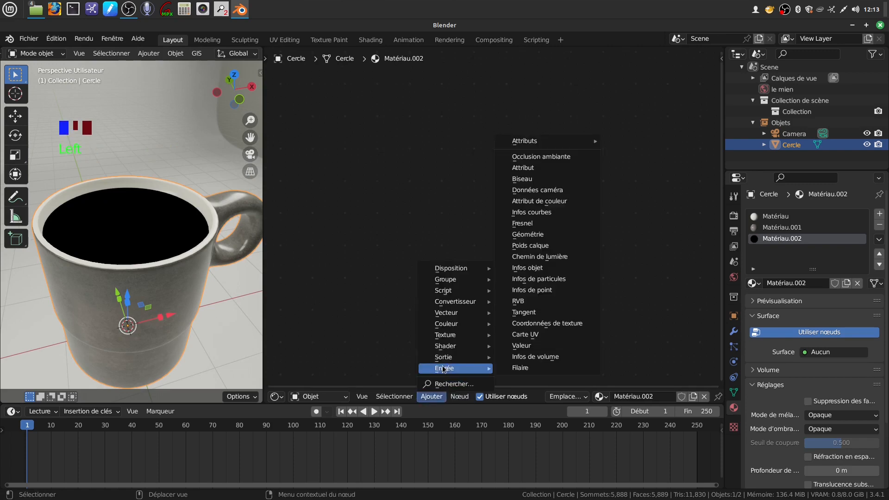
{"action": "mouse_move", "coordinate": [444, 345]}
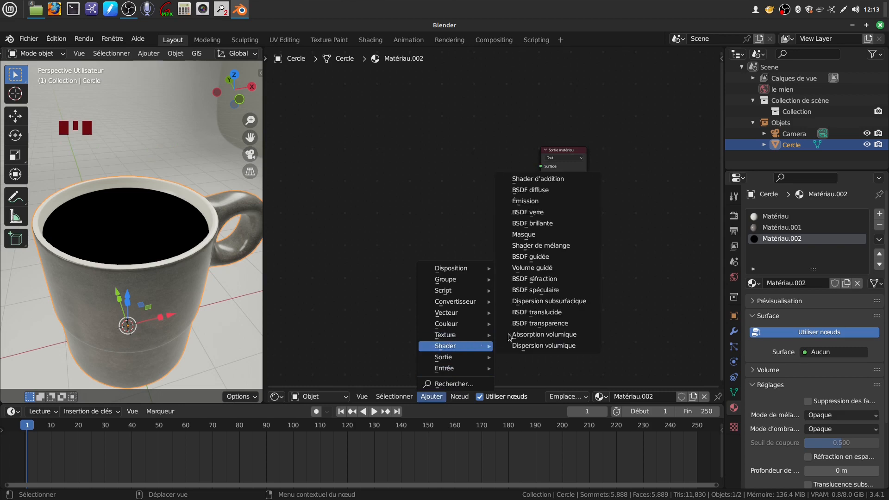
{"action": "left_click", "coordinate": [577, 261]}
{"action": "left_click", "coordinate": [465, 139]}
{"action": "middle_click_drag", "start_coordinate": [555, 232], "coordinate": [554, 266]}
{"action": "left_click_drag", "start_coordinate": [538, 168], "coordinate": [567, 199]}
{"action": "middle_click_drag", "start_coordinate": [576, 267], "coordinate": [602, 250], "text": "ctrl"}
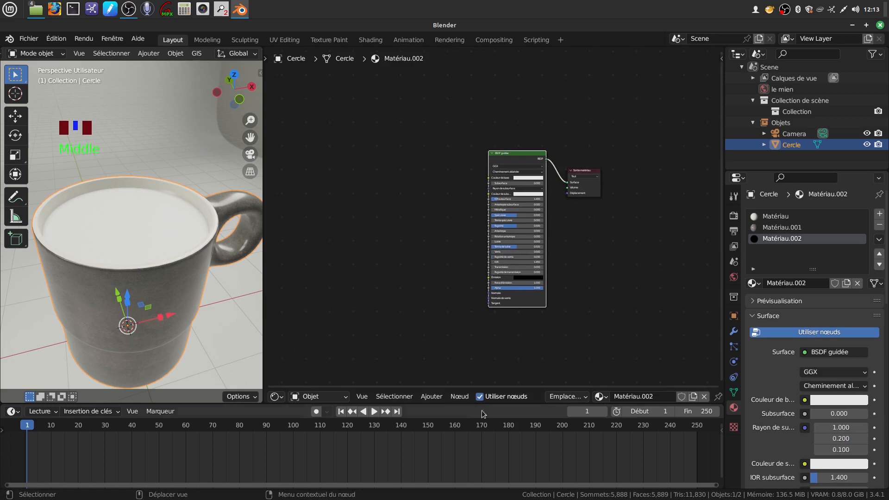
- Add a Texture image node beside the BSDF guidée and connect its Couleur output to Couleur de base
{"action": "left_click", "coordinate": [431, 397]}
{"action": "mouse_move", "coordinate": [445, 334]}
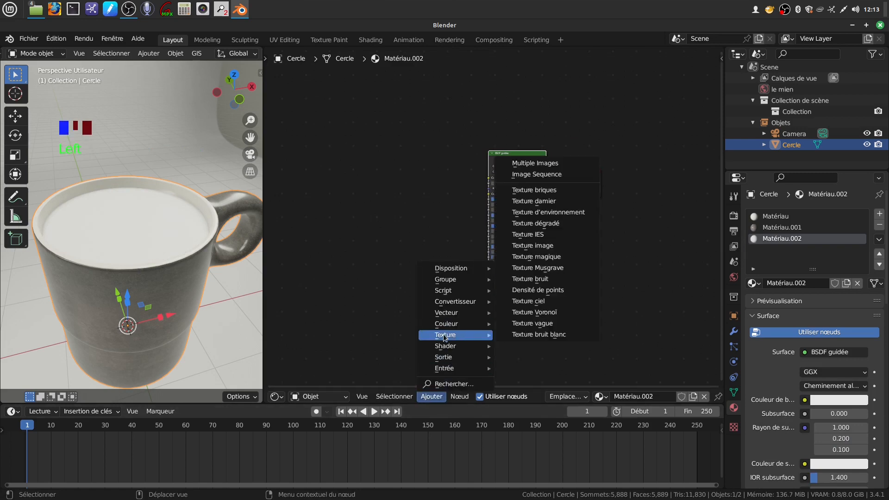
{"action": "left_click", "coordinate": [535, 247]}
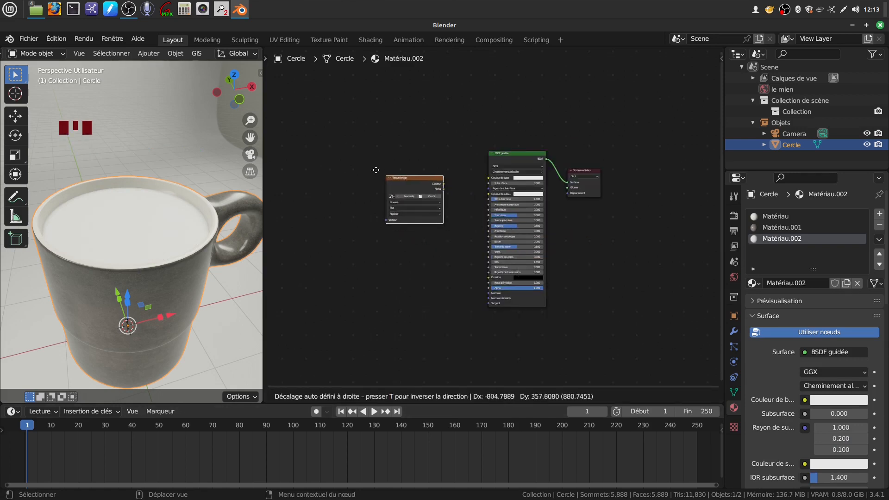
{"action": "left_click", "coordinate": [363, 221]}
{"action": "middle_click_drag", "start_coordinate": [431, 315], "coordinate": [480, 383]}
{"action": "scroll", "coordinate": [480, 383], "scroll_direction": "up", "scroll_amount": 2}
{"action": "middle_click_drag", "start_coordinate": [476, 312], "coordinate": [480, 254]}
{"action": "left_click_drag", "start_coordinate": [430, 173], "coordinate": [559, 185]}
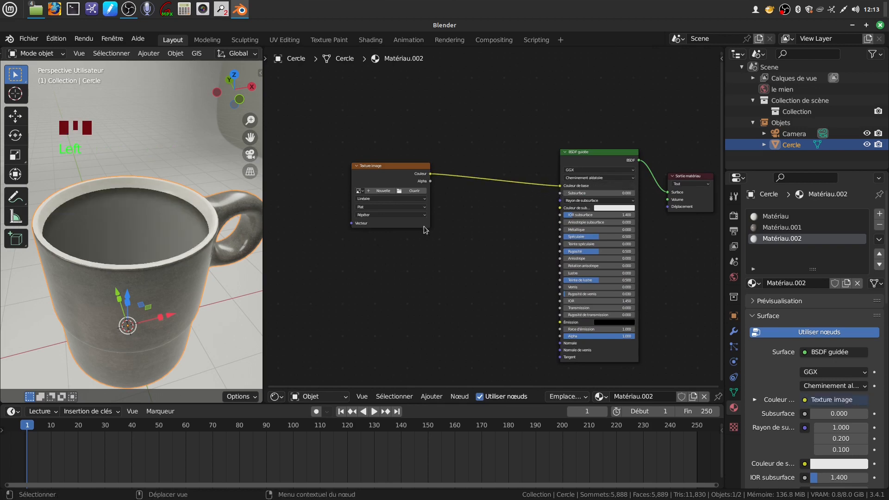
- Load café.png from the toupine folder into the new image texture node
{"action": "left_click", "coordinate": [398, 191]}
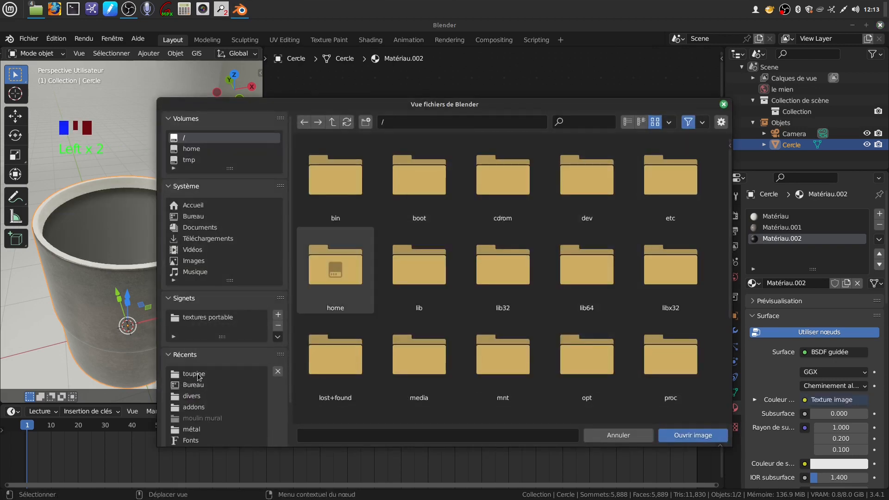
{"action": "left_click", "coordinate": [198, 376]}
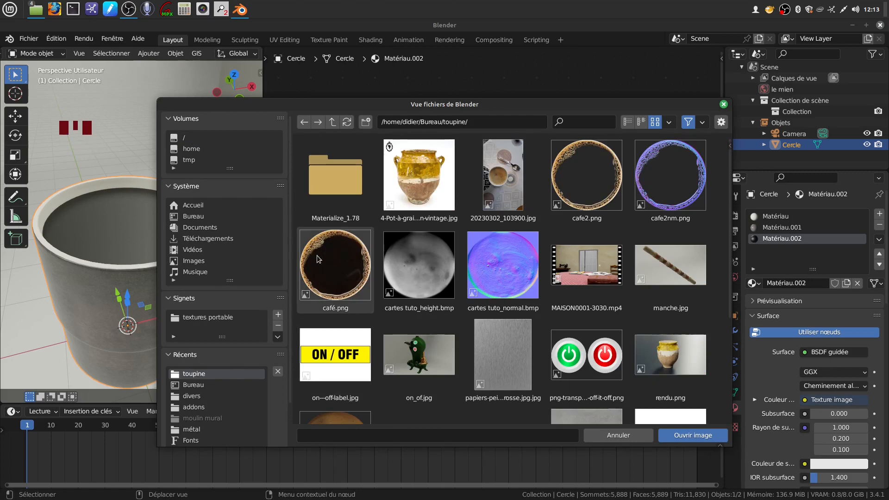
{"action": "left_click", "coordinate": [332, 285]}
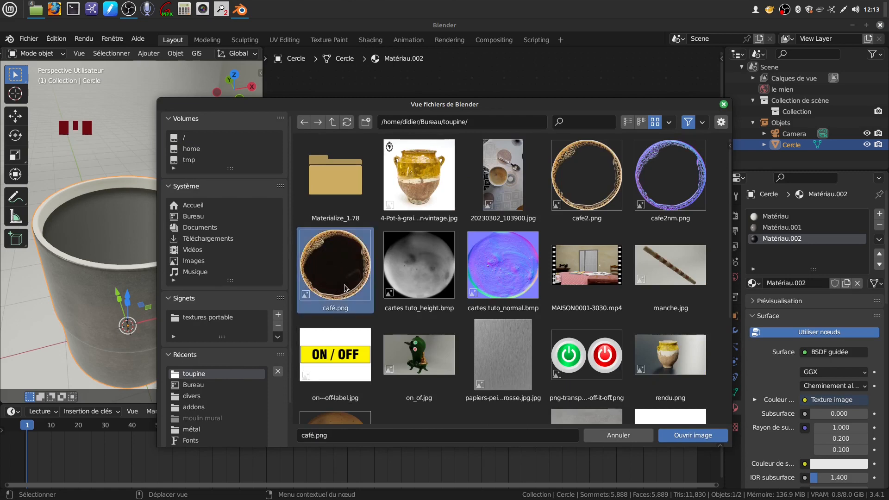
{"action": "left_click", "coordinate": [676, 436]}
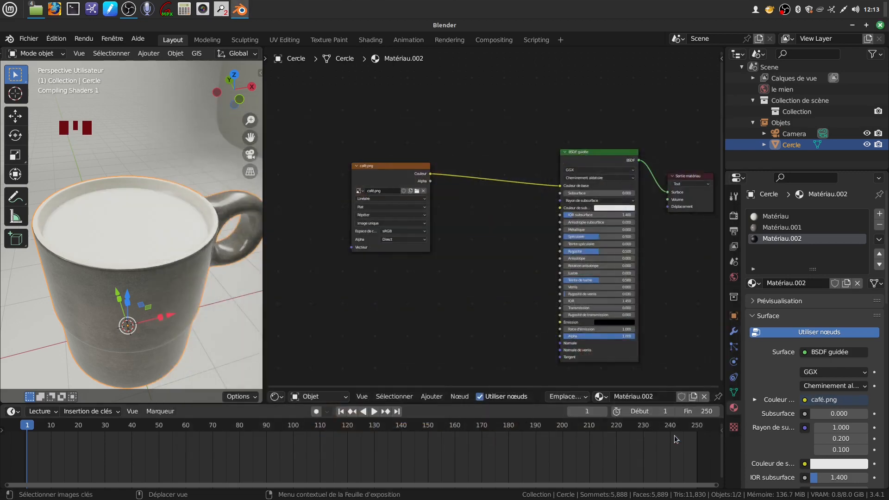
- Deselect the mug and set the BSDF guidée's Spéculaire to 0.050 and Rugosité to about 0.206
{"action": "scroll", "coordinate": [463, 290], "scroll_direction": "up", "scroll_amount": 4}
{"action": "mouse_move", "coordinate": [169, 261]}
{"action": "middle_mouse_down"}
{"action": "mouse_move", "coordinate": [163, 287]}
{"action": "mouse_move", "coordinate": [174, 270]}
{"action": "middle_mouse_up"}
{"action": "left_click", "coordinate": [203, 300]}
{"action": "middle_click_drag", "start_coordinate": [176, 230], "coordinate": [224, 226]}
{"action": "middle_click_drag", "start_coordinate": [441, 267], "coordinate": [259, 259]}
{"action": "mouse_move", "coordinate": [456, 235]}
{"action": "left_mouse_down"}
{"action": "mouse_move", "coordinate": [419, 235]}
{"action": "mouse_move", "coordinate": [434, 255]}
{"action": "mouse_move", "coordinate": [416, 235]}
{"action": "mouse_move", "coordinate": [427, 255]}
{"action": "left_mouse_up"}
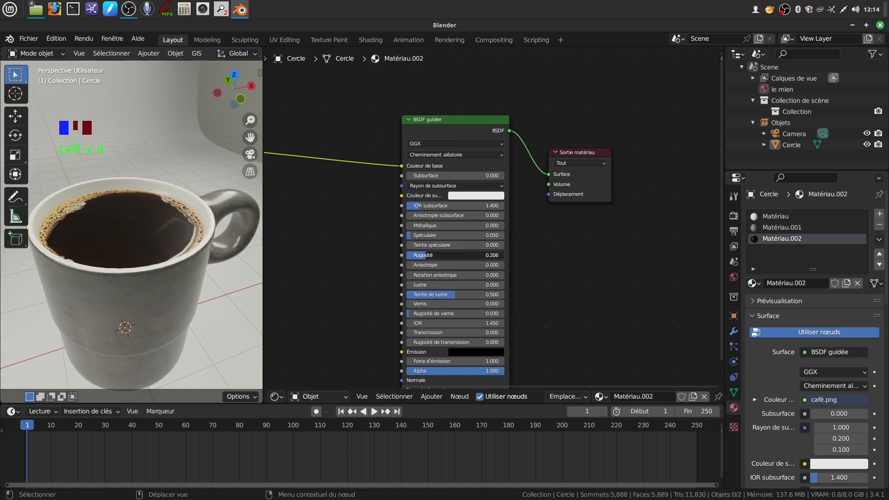
- Inspect the coffee surface and mug from several angles and distances, resizing the 3D view, and bring the material's full node chain into view
{"action": "middle_click_drag", "start_coordinate": [71, 278], "coordinate": [268, 278]}
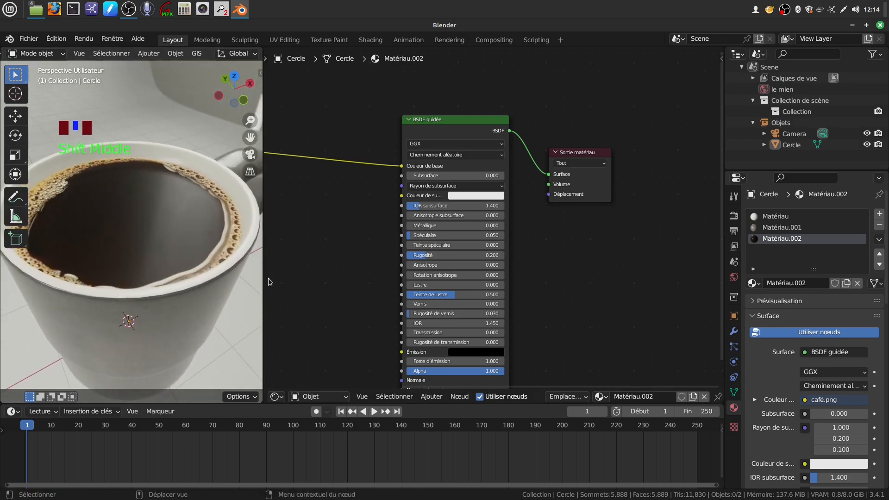
{"action": "left_click_drag", "start_coordinate": [263, 277], "coordinate": [335, 273]}
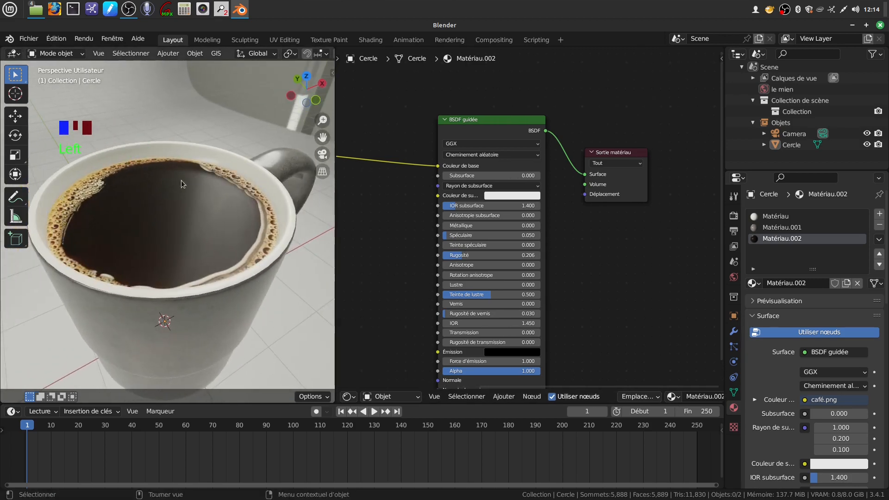
{"action": "middle_click_drag", "start_coordinate": [182, 281], "coordinate": [148, 182], "text": "shift"}
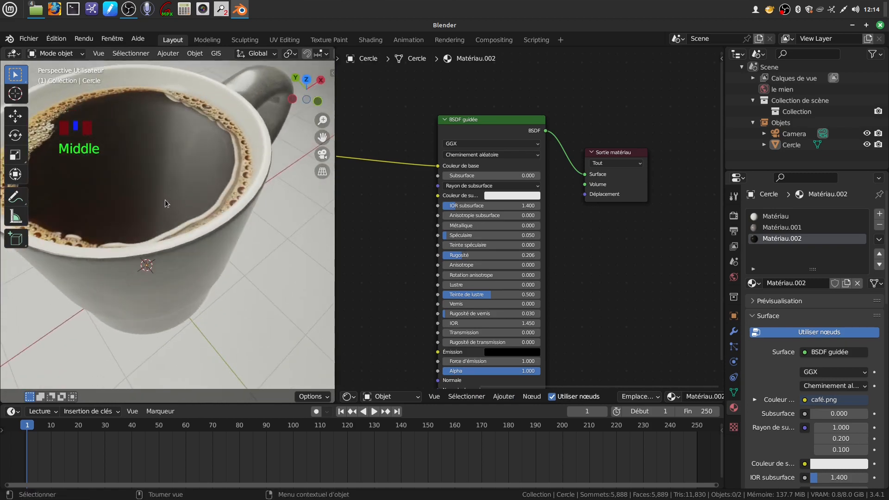
{"action": "scroll", "coordinate": [194, 221], "scroll_direction": "down", "scroll_amount": 2}
{"action": "middle_click_drag", "start_coordinate": [193, 221], "coordinate": [201, 201]}
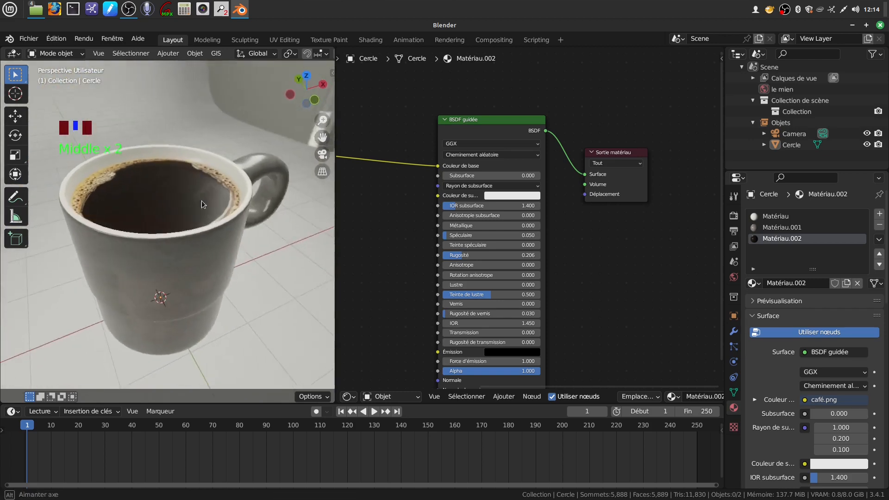
{"action": "scroll", "coordinate": [161, 234], "scroll_direction": "down", "scroll_amount": 4}
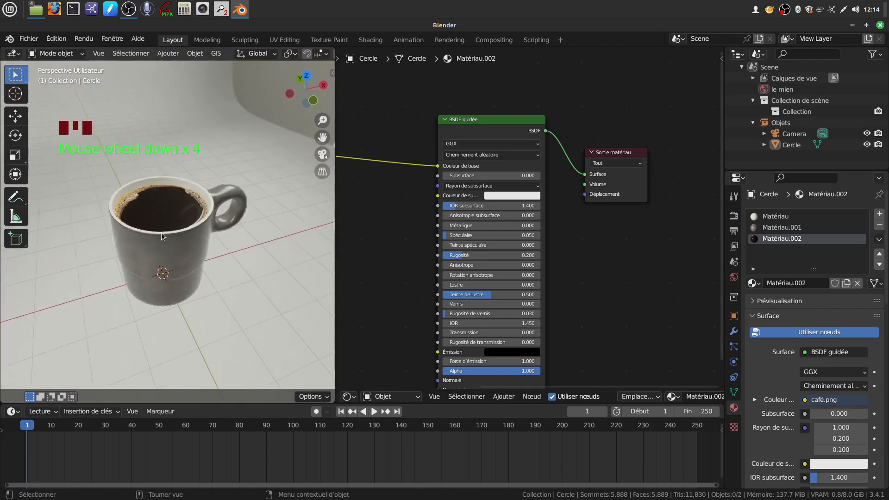
{"action": "scroll", "coordinate": [162, 232], "scroll_direction": "down", "scroll_amount": 2}
{"action": "middle_click_drag", "start_coordinate": [163, 233], "coordinate": [187, 276]}
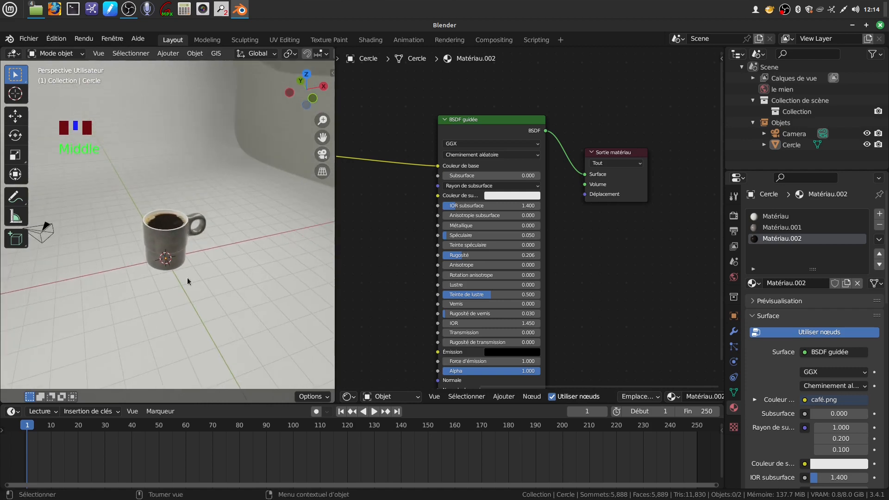
{"action": "scroll", "coordinate": [197, 289], "scroll_direction": "up", "scroll_amount": 1}
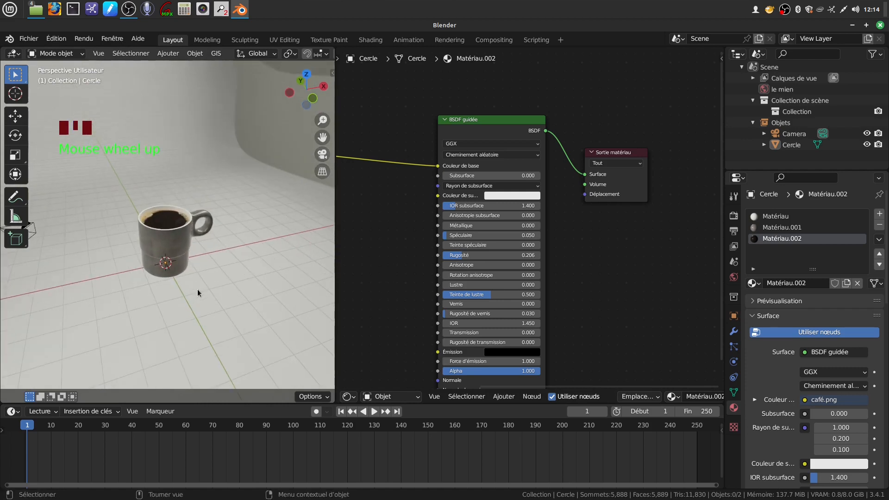
{"action": "scroll", "coordinate": [203, 249], "scroll_direction": "up", "scroll_amount": 5}
{"action": "middle_click_drag", "start_coordinate": [223, 307], "coordinate": [235, 320]}
{"action": "left_click_drag", "start_coordinate": [335, 295], "coordinate": [246, 289]}
{"action": "scroll", "coordinate": [281, 288], "scroll_direction": "down", "scroll_amount": 3}
{"action": "middle_click_drag", "start_coordinate": [260, 289], "coordinate": [370, 279]}
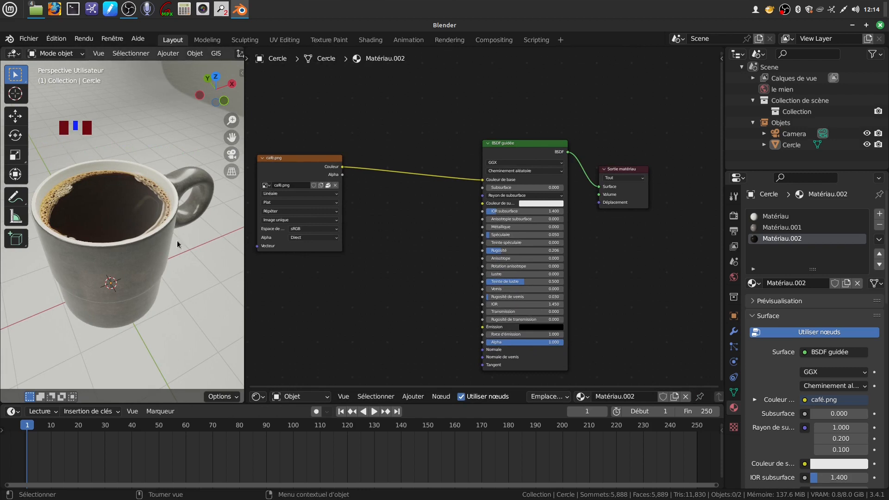
- Switch to the toupine folder in the file manager and permanently delete cafe2.png and cafe2nm.png
{"action": "left_click", "coordinate": [853, 26]}
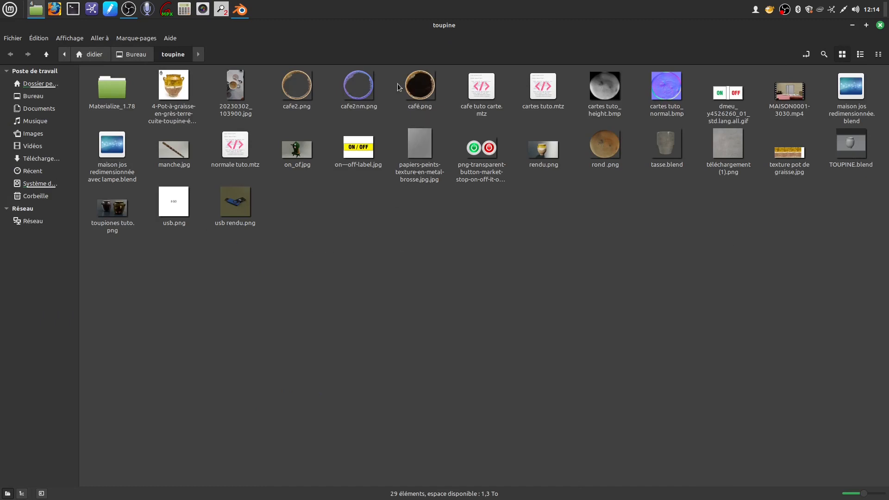
{"action": "left_click", "coordinate": [359, 105]}
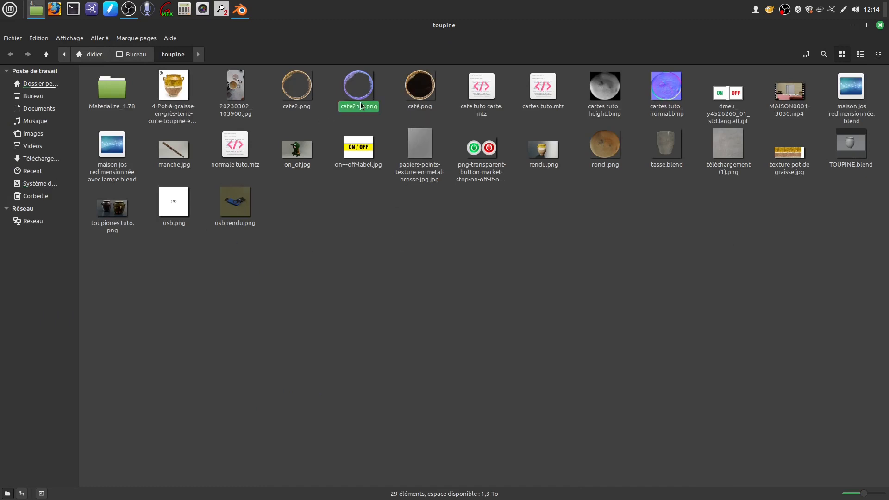
{"action": "left_click", "coordinate": [303, 109], "text": "ctrl"}
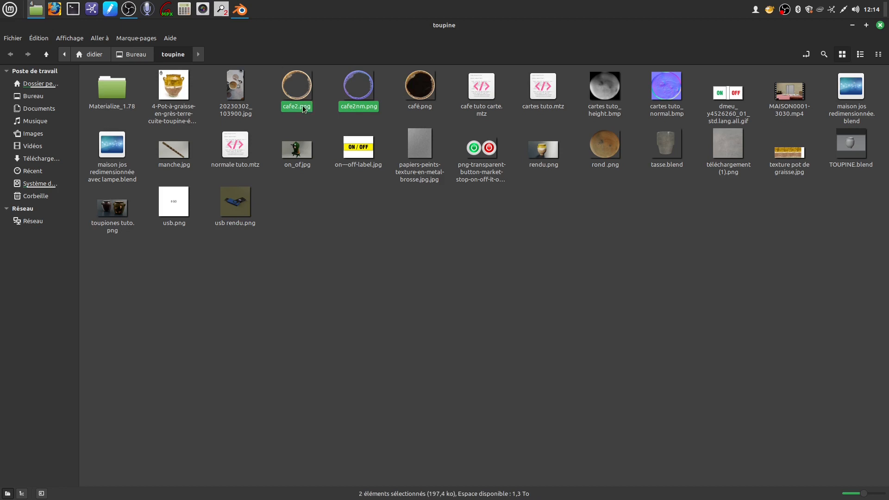
{"action": "right_click", "coordinate": [304, 109]}
{"action": "left_click", "coordinate": [342, 224]}
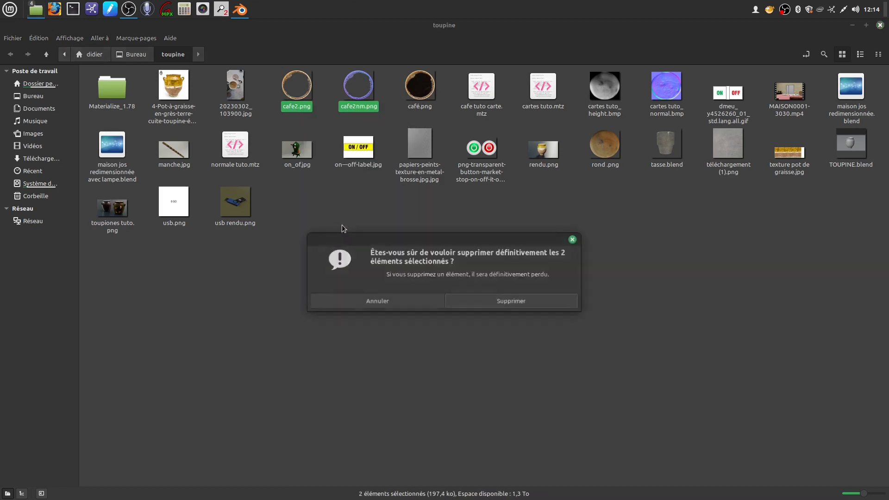
{"action": "left_click", "coordinate": [483, 301]}
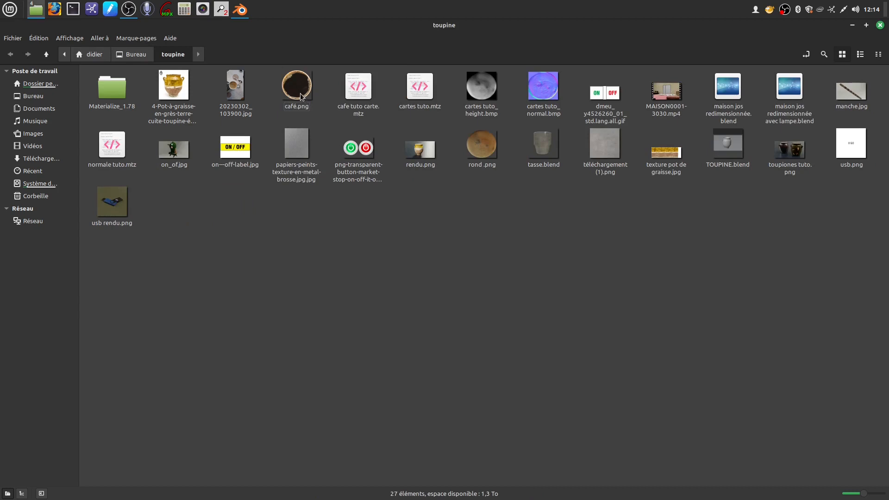
- Open café.png from the toupine folder in GIMP
{"action": "right_click", "coordinate": [300, 93]}
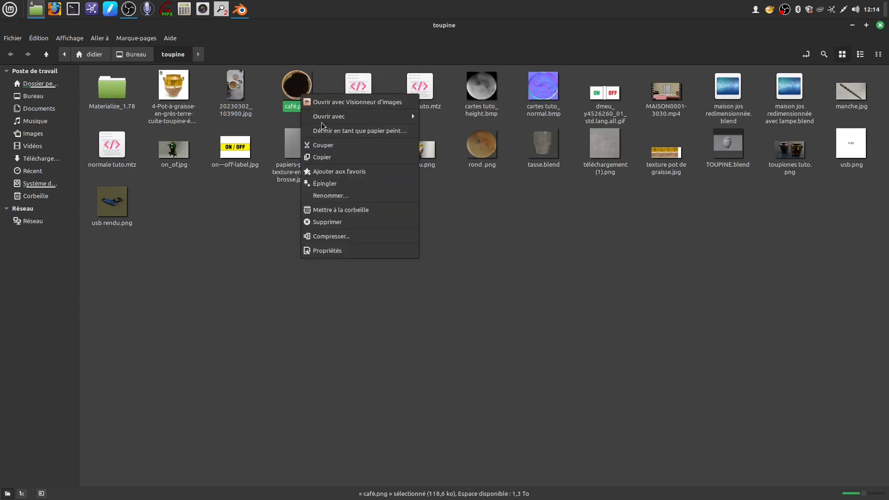
{"action": "mouse_move", "coordinate": [330, 117]}
{"action": "left_click", "coordinate": [459, 129]}
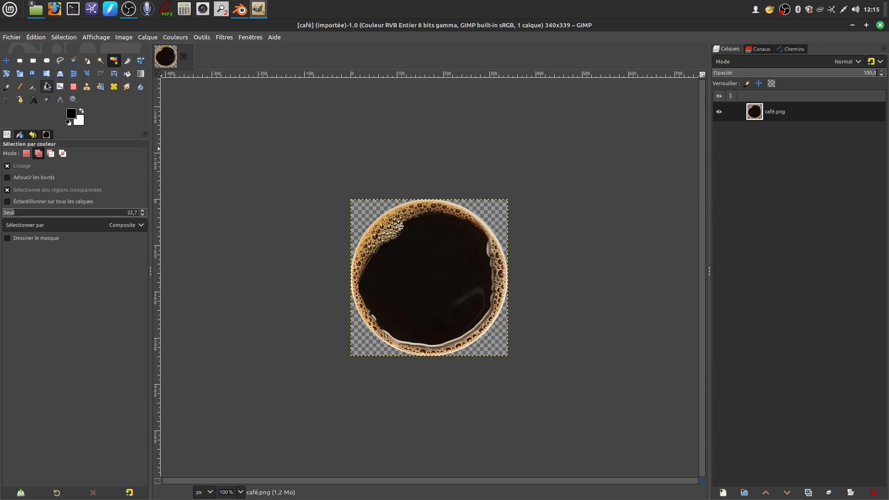
- Select the dark coffee area by colour in add-to-selection mode, widening the threshold to about 56.7 so the dark bubble centres are included
{"action": "left_click", "coordinate": [62, 39]}
{"action": "left_click", "coordinate": [77, 90]}
{"action": "left_click", "coordinate": [24, 156]}
{"action": "left_click", "coordinate": [26, 154]}
{"action": "left_click", "coordinate": [39, 154]}
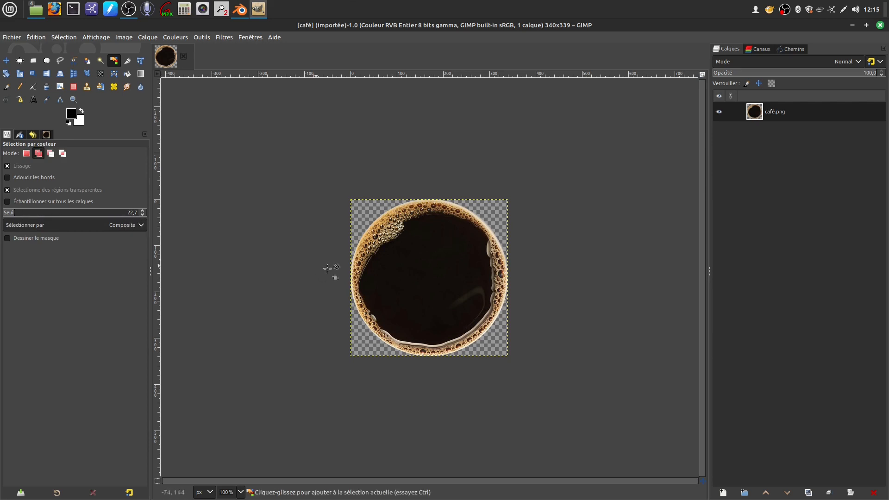
{"action": "left_click", "coordinate": [430, 276]}
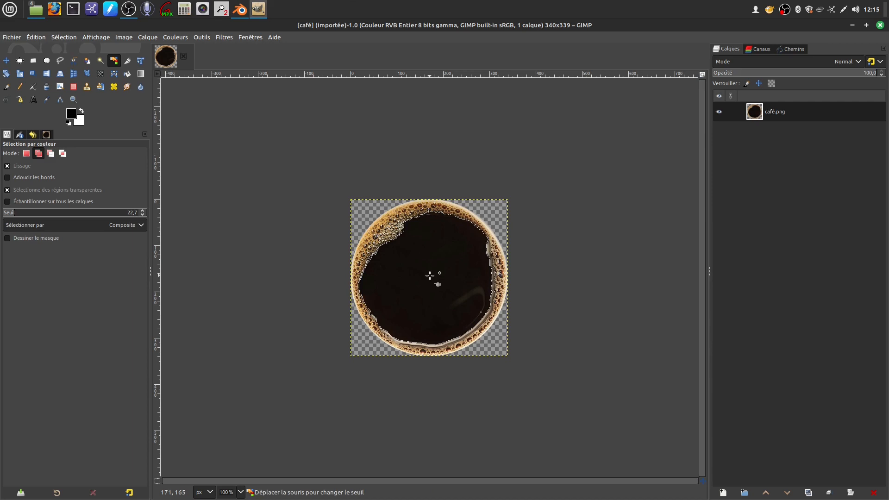
{"action": "left_click_drag", "start_coordinate": [430, 275], "coordinate": [462, 280]}
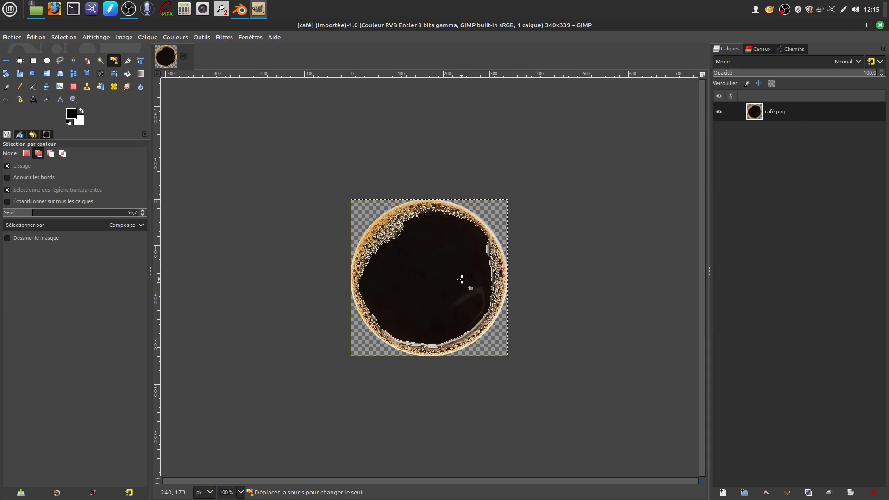
{"action": "left_click_drag", "start_coordinate": [462, 280], "coordinate": [462, 279]}
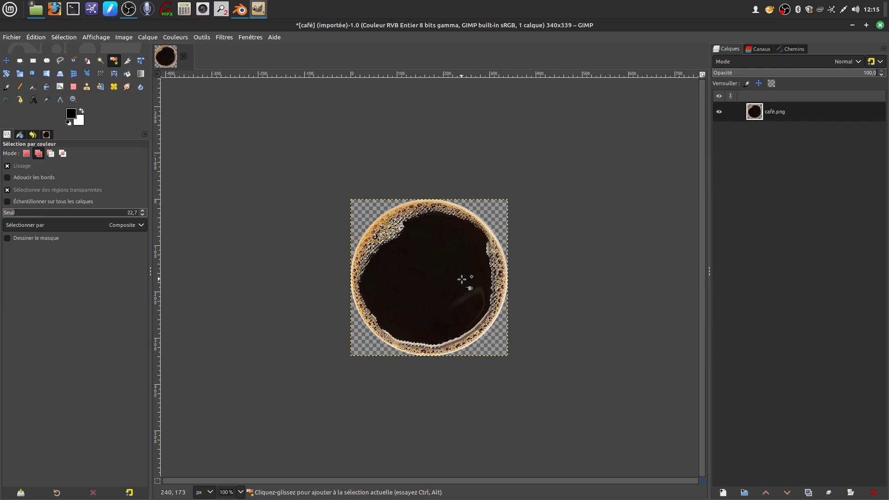
- Erase the selected dark coffee to transparency and remove the selection
{"action": "left_click", "coordinate": [37, 37]}
{"action": "left_click", "coordinate": [48, 194]}
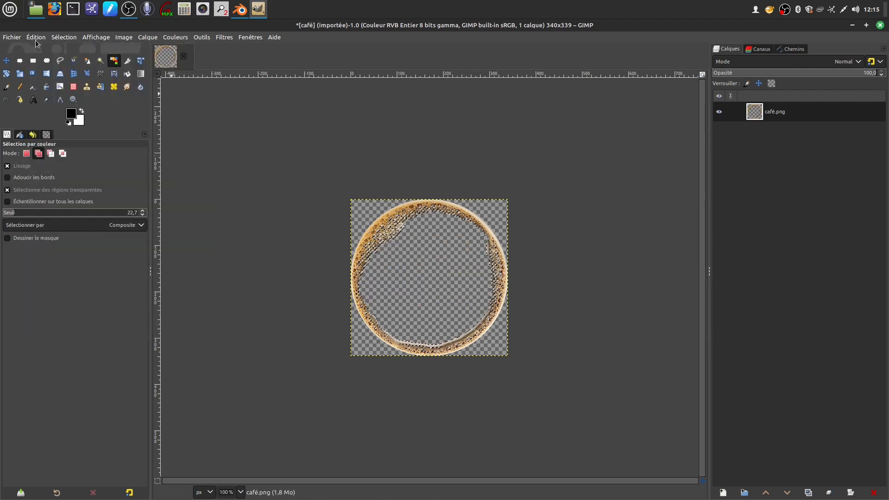
{"action": "left_click", "coordinate": [64, 37]}
{"action": "left_click", "coordinate": [68, 59]}
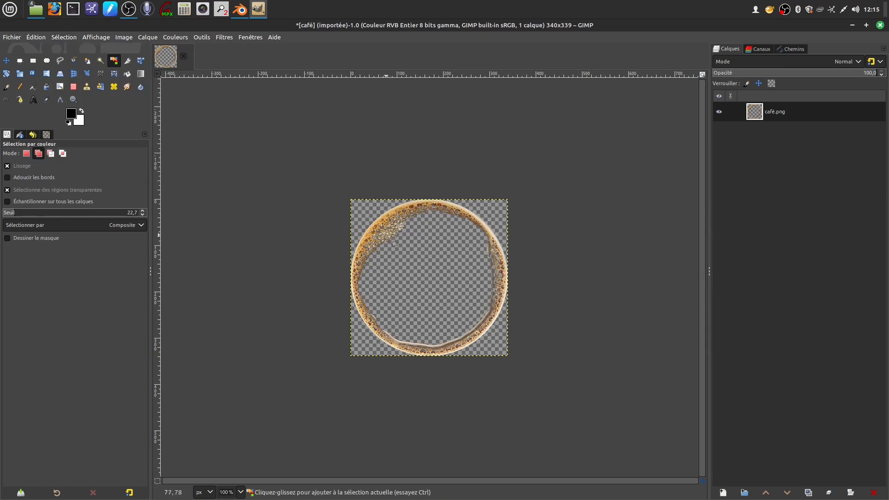
- Export the foam ring image to the toupine folder as cafetuto.png with the default PNG options
{"action": "left_click", "coordinate": [12, 39]}
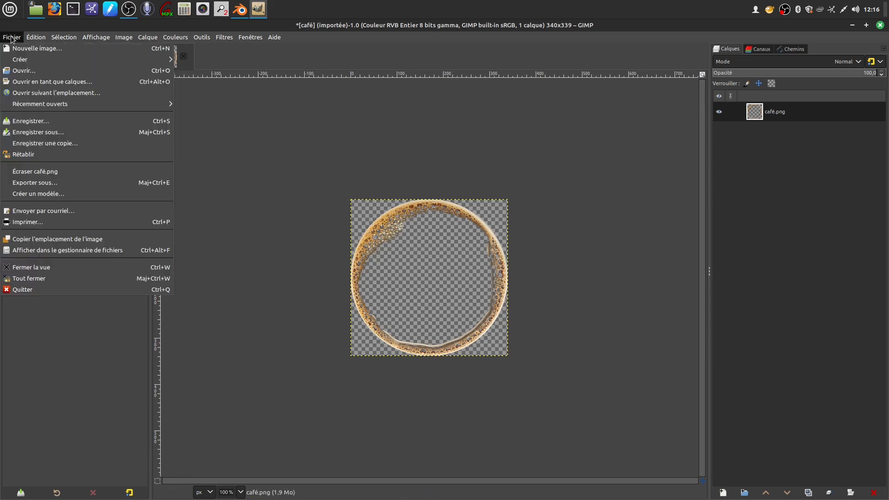
{"action": "left_click", "coordinate": [56, 184]}
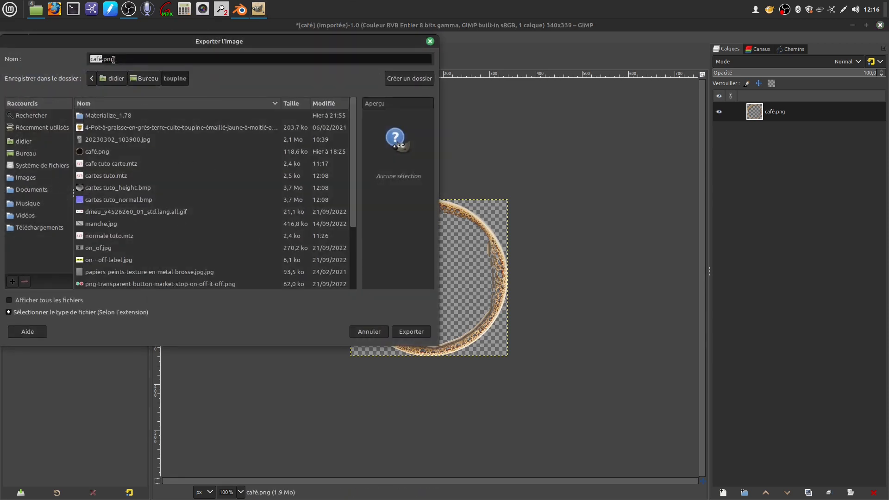
{"action": "left_click", "coordinate": [101, 61]}
{"action": "type", "text": "t"}
{"action": "key", "text": "BackSpace"}
{"action": "key", "text": "BackSpace"}
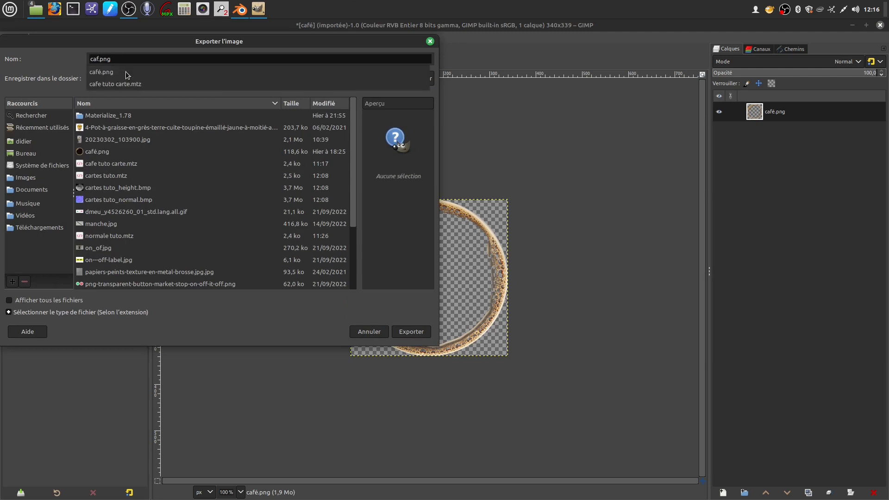
{"action": "type", "text": "e"}
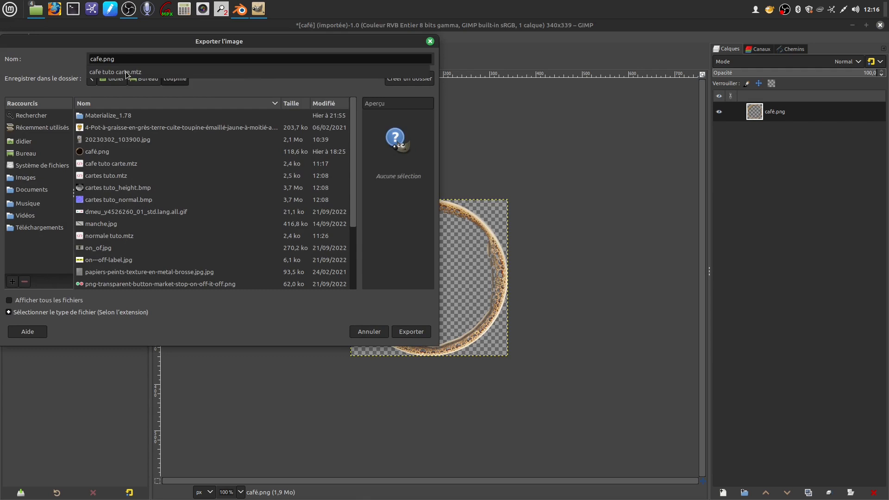
{"action": "type", "text": "tuto"}
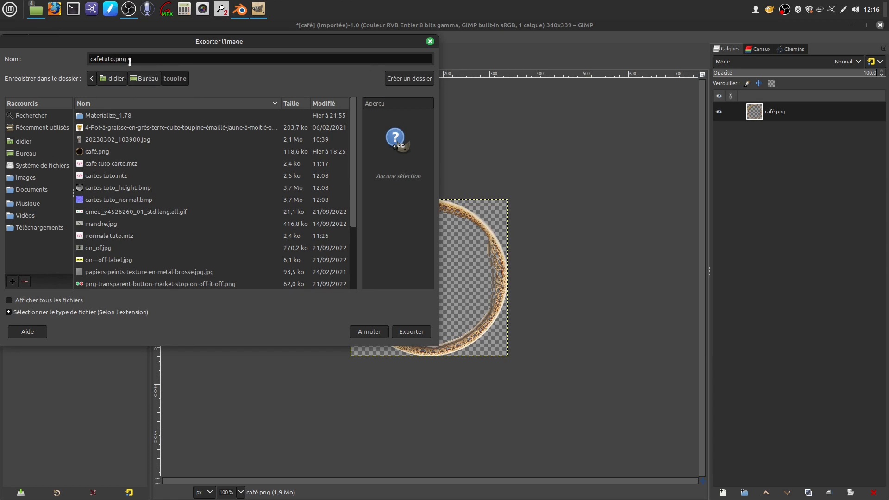
{"action": "left_click", "coordinate": [410, 333]}
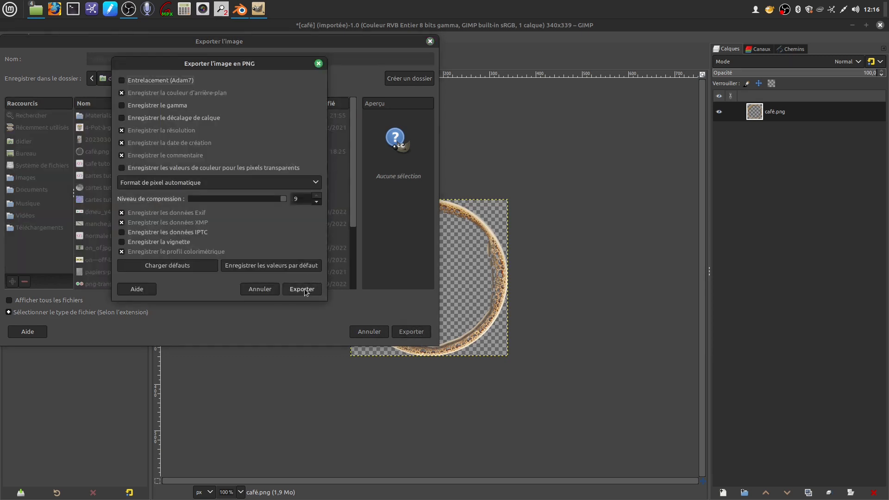
{"action": "left_click", "coordinate": [304, 291]}
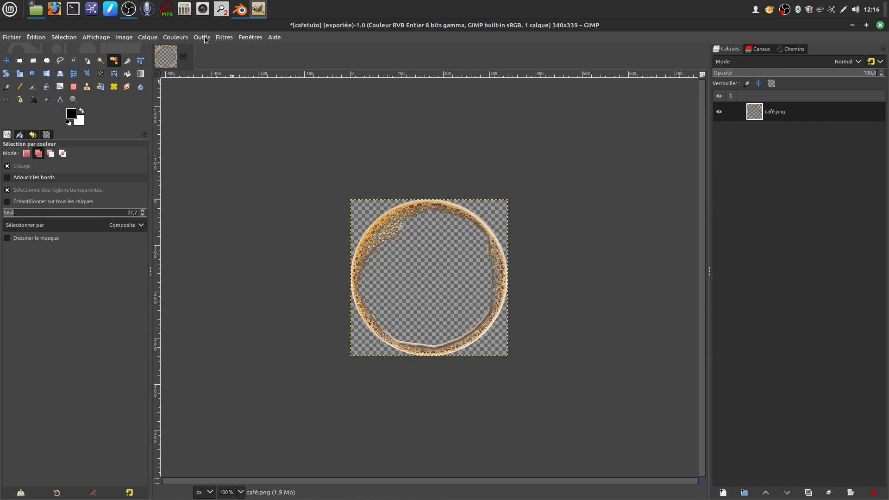
- Apply the Carte normale filter to the foam ring with an Échelle of 10,00
{"action": "left_click", "coordinate": [221, 38]}
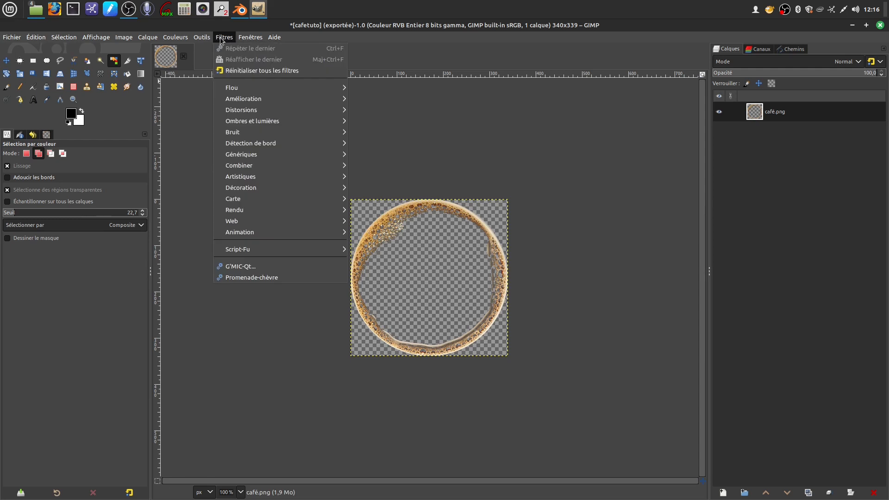
{"action": "mouse_move", "coordinate": [247, 157]}
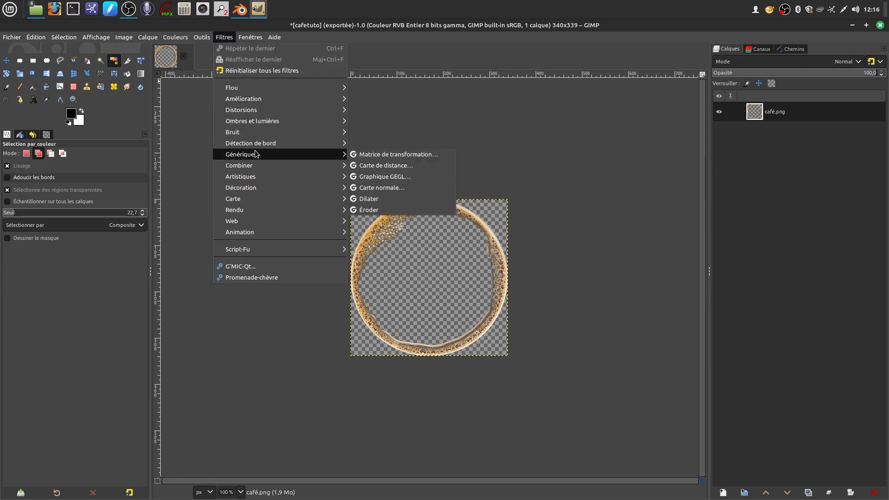
{"action": "left_click", "coordinate": [373, 189]}
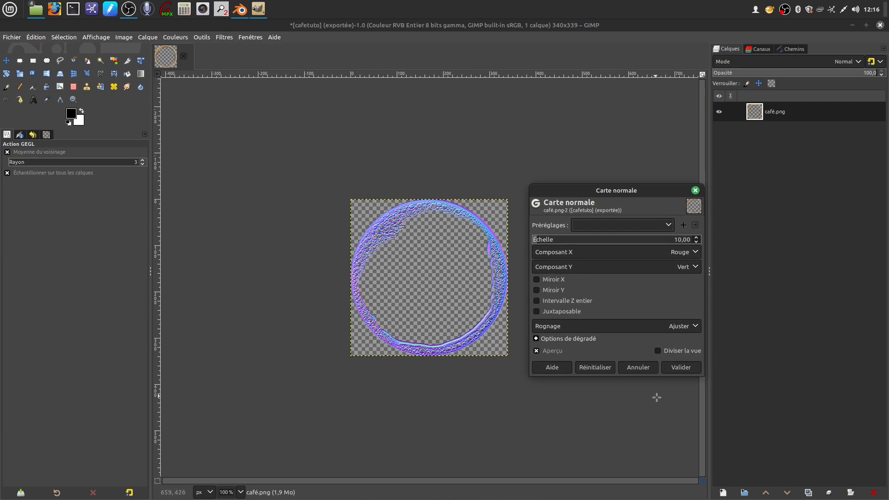
{"action": "left_click", "coordinate": [678, 368]}
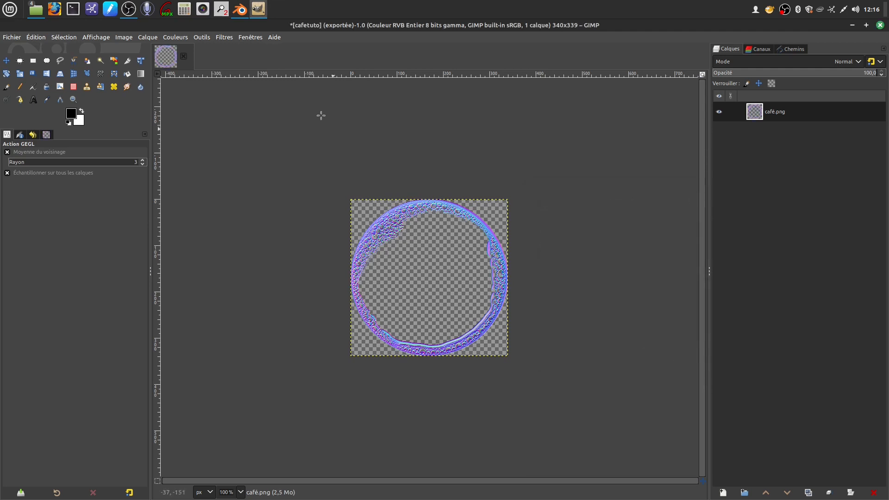
- Export the normal map to the toupine folder as cafetutonormal.png with the default PNG options
{"action": "left_click", "coordinate": [21, 37]}
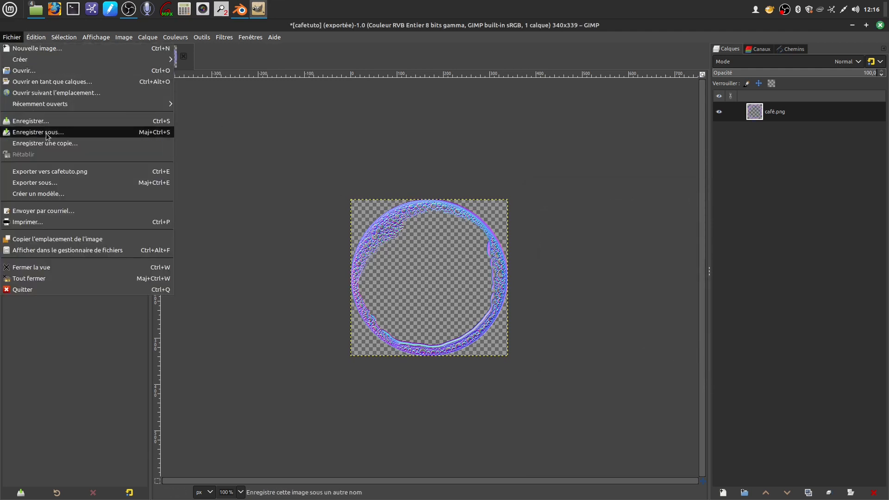
{"action": "left_click", "coordinate": [57, 183]}
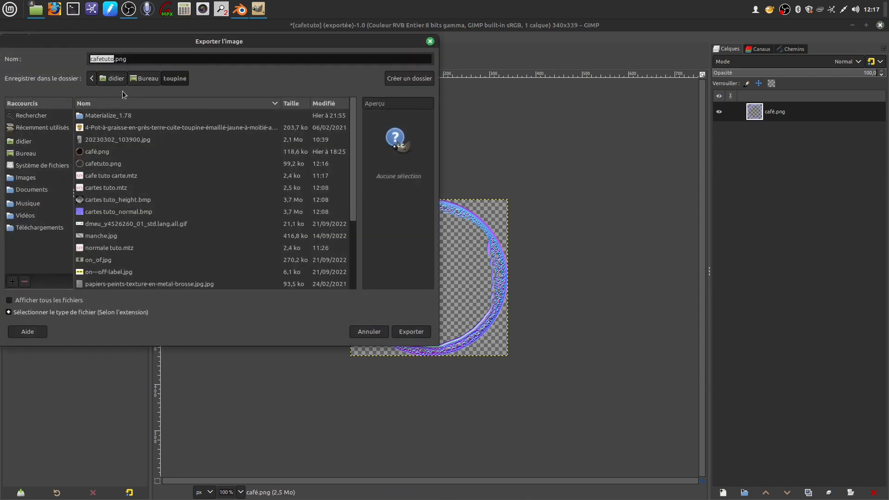
{"action": "left_click", "coordinate": [113, 59]}
{"action": "type", "text": "normal"}
{"action": "left_click", "coordinate": [399, 332]}
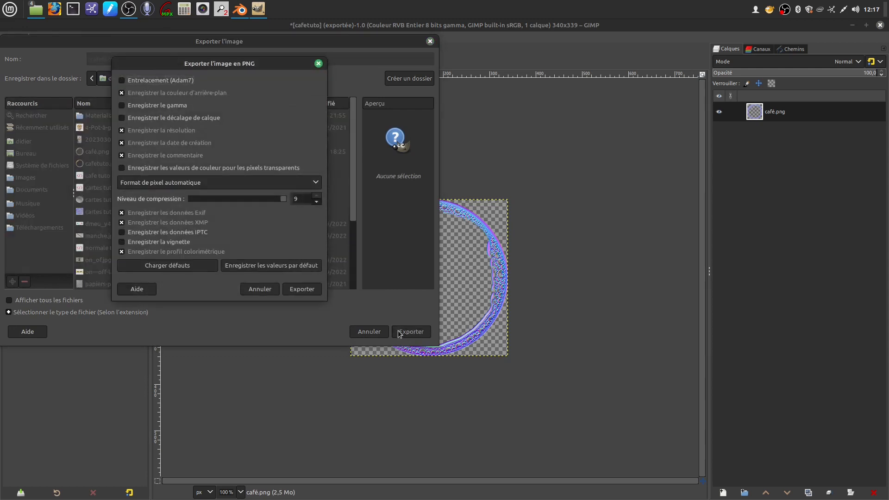
{"action": "left_click", "coordinate": [304, 294]}
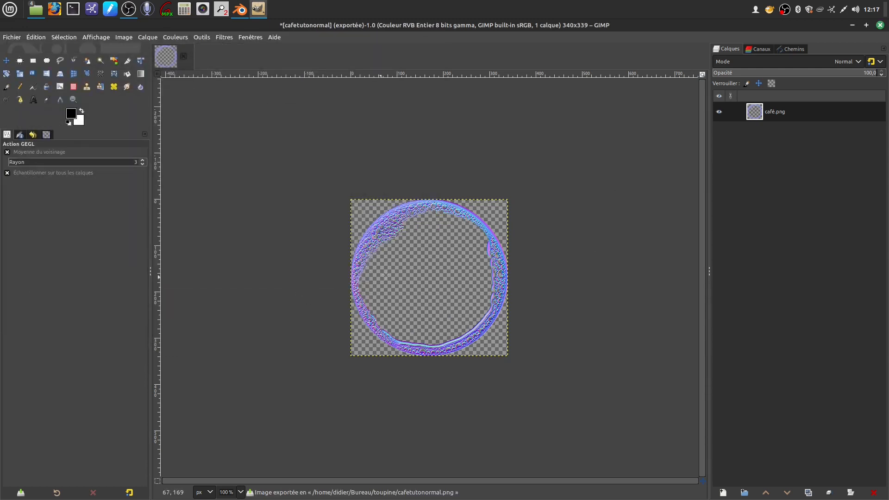
- Quit GIMP, discarding the unsaved changes, and switch to Blender
{"action": "left_click", "coordinate": [879, 25]}
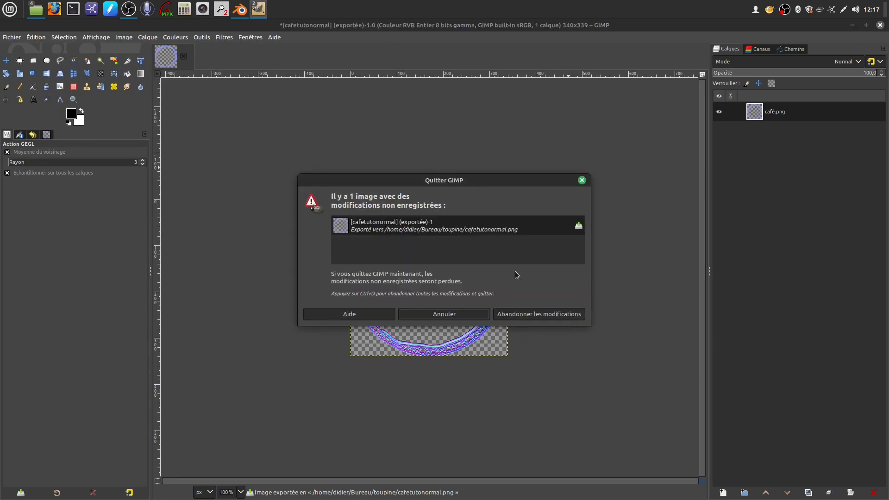
{"action": "left_click", "coordinate": [532, 313]}
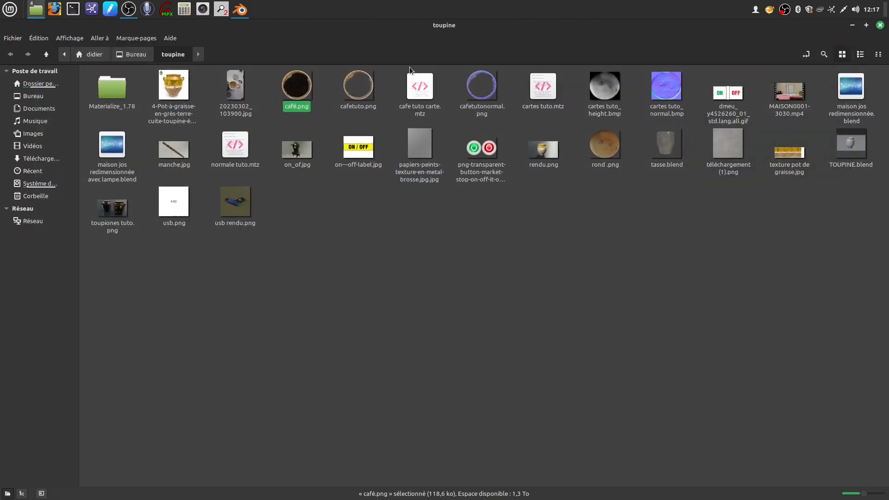
{"action": "left_click", "coordinate": [240, 12]}
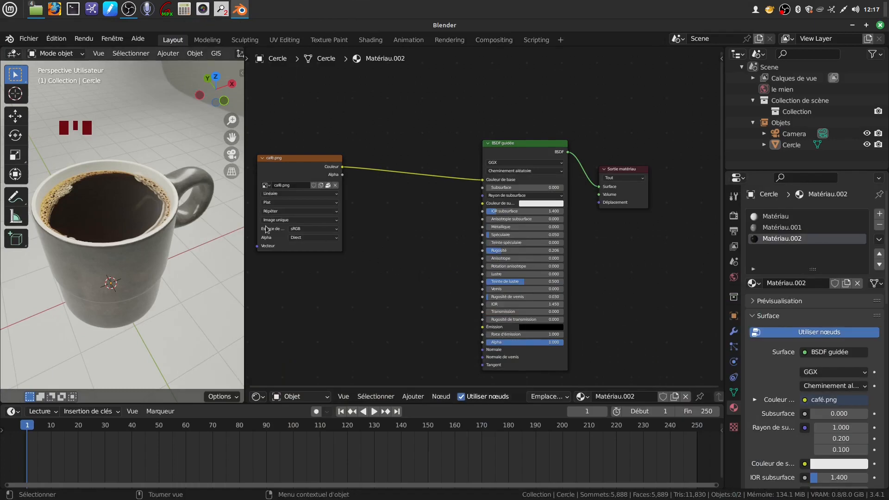
- Disconnect the café.png texture node from the base colour, unlink its image and move the emptied node away from the shader
{"action": "scroll", "coordinate": [401, 268], "scroll_direction": "down", "scroll_amount": 2}
{"action": "middle_click_drag", "start_coordinate": [144, 227], "coordinate": [131, 214]}
{"action": "scroll", "coordinate": [130, 212], "scroll_direction": "up", "scroll_amount": 2}
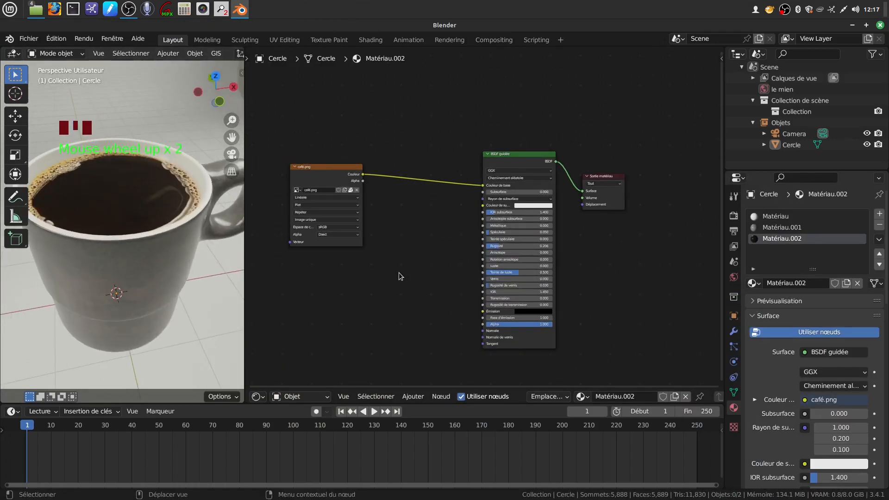
{"action": "scroll", "coordinate": [400, 273], "scroll_direction": "up", "scroll_amount": 1}
{"action": "middle_click_drag", "start_coordinate": [400, 273], "coordinate": [498, 270]}
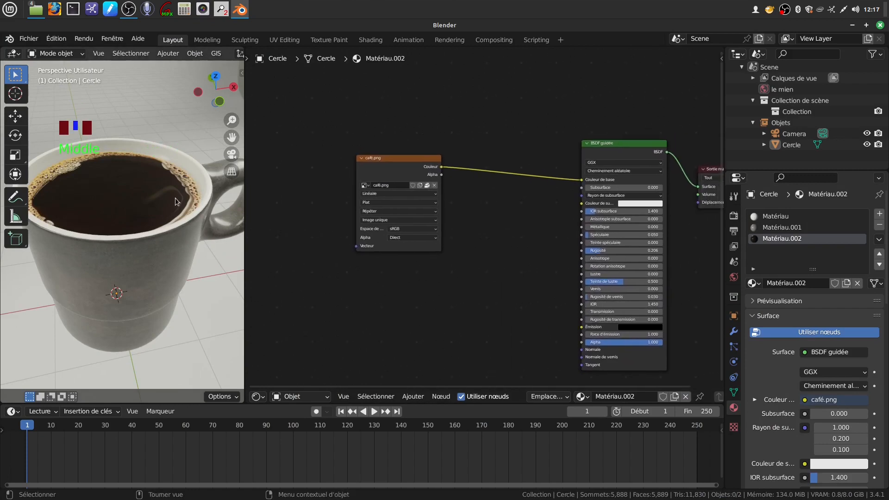
{"action": "scroll", "coordinate": [177, 202], "scroll_direction": "down", "scroll_amount": 2}
{"action": "scroll", "coordinate": [416, 214], "scroll_direction": "down", "scroll_amount": 3}
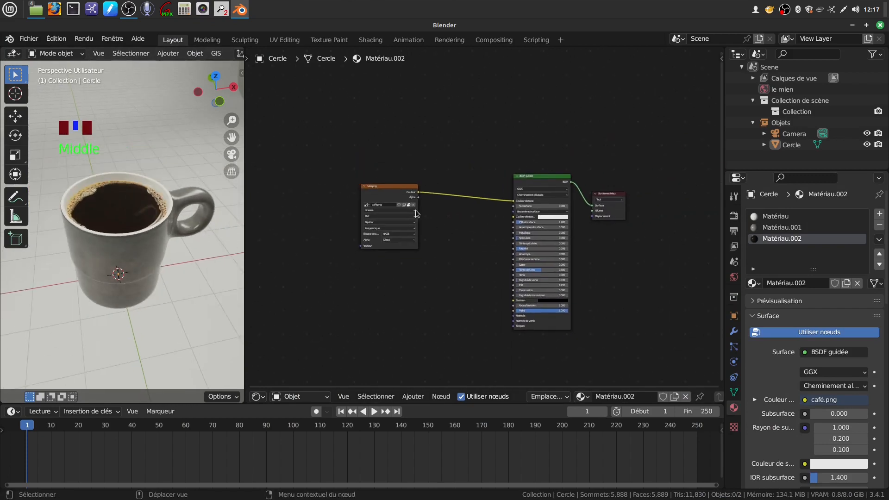
{"action": "left_click_drag", "start_coordinate": [513, 203], "coordinate": [466, 203]}
{"action": "scroll", "coordinate": [447, 249], "scroll_direction": "up", "scroll_amount": 4}
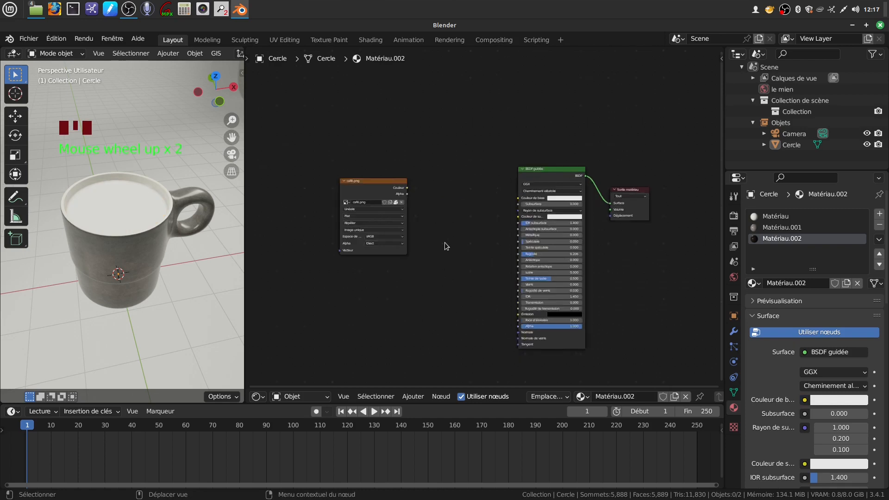
{"action": "left_click", "coordinate": [389, 203]}
{"action": "left_click_drag", "start_coordinate": [351, 175], "coordinate": [335, 199]}
- Set the BSDF guidée base colour to a very dark brown with Teinte 0.043, Saturation 0.892 and Valeur 0.007
{"action": "middle_click_drag", "start_coordinate": [477, 238], "coordinate": [405, 244]}
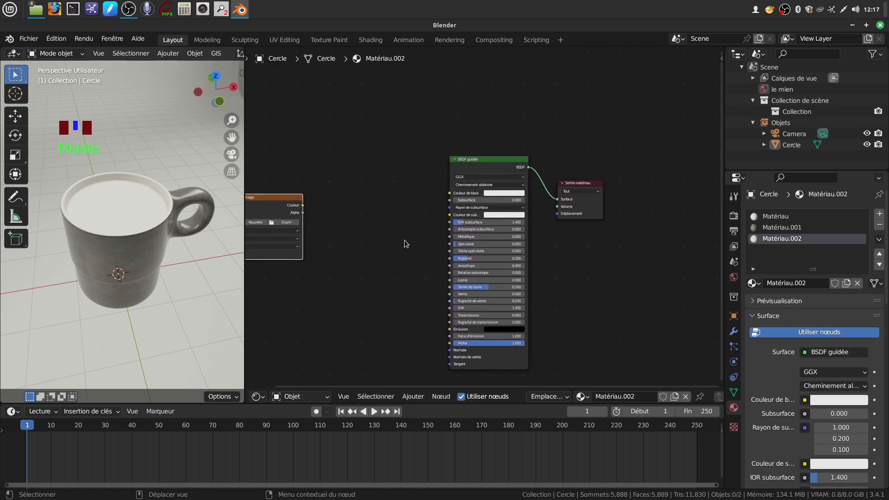
{"action": "scroll", "coordinate": [481, 211], "scroll_direction": "up", "scroll_amount": 4}
{"action": "left_click", "coordinate": [526, 187]}
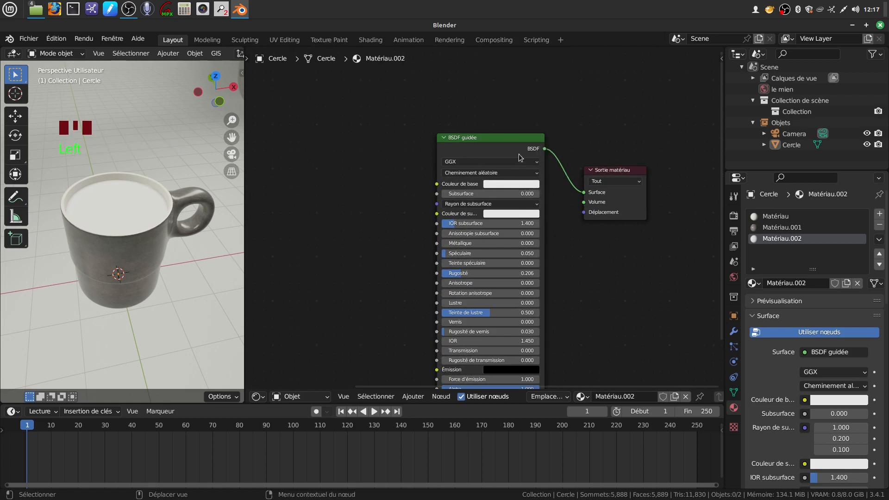
{"action": "left_click", "coordinate": [520, 185]}
{"action": "left_click", "coordinate": [521, 185]}
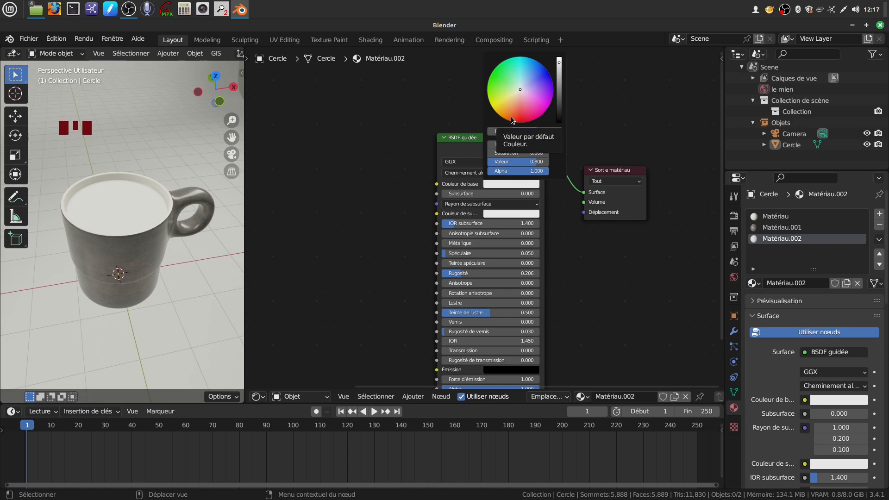
{"action": "left_click", "coordinate": [510, 116]}
{"action": "left_click_drag", "start_coordinate": [559, 63], "coordinate": [559, 115]}
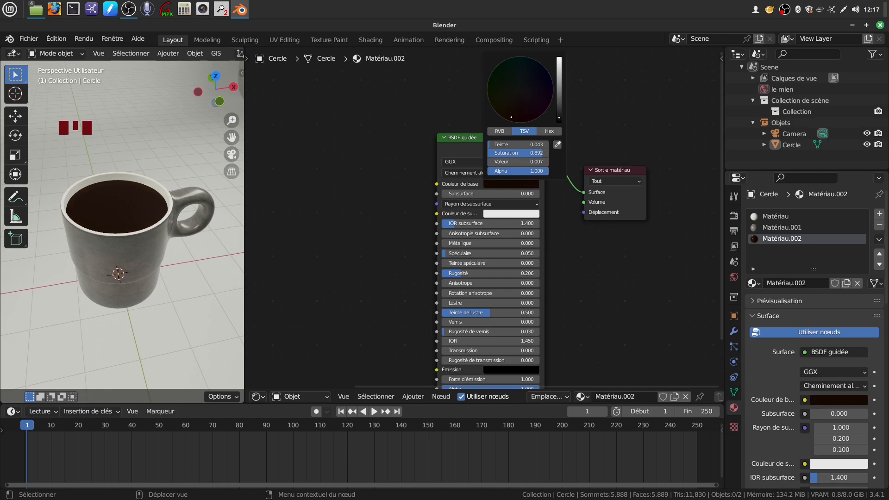
- Widen the 3D viewport slightly and examine the dark brown coffee surface in the mug from several angles
{"action": "middle_click_drag", "start_coordinate": [162, 213], "coordinate": [225, 243]}
{"action": "scroll", "coordinate": [197, 241], "scroll_direction": "up", "scroll_amount": 2}
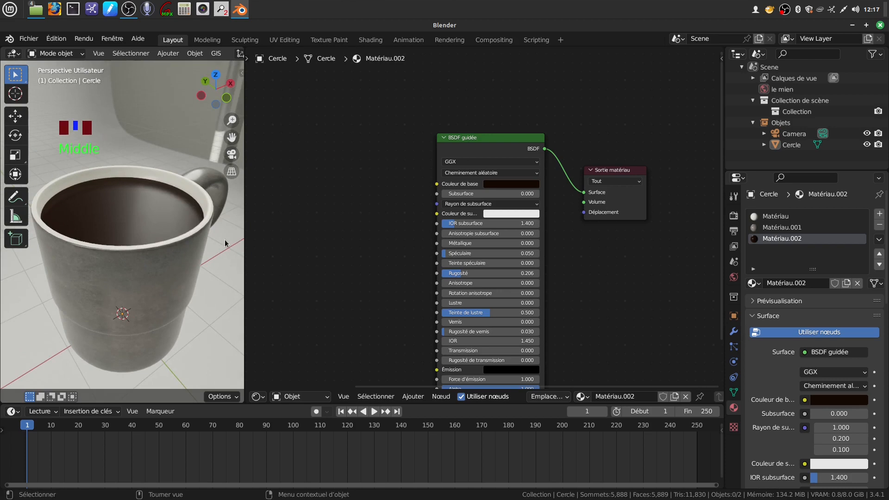
{"action": "left_click_drag", "start_coordinate": [244, 229], "coordinate": [261, 228]}
{"action": "scroll", "coordinate": [417, 253], "scroll_direction": "up", "scroll_amount": 3}
{"action": "scroll", "coordinate": [409, 251], "scroll_direction": "down", "scroll_amount": 3}
{"action": "middle_click_drag", "start_coordinate": [409, 251], "coordinate": [414, 174]}
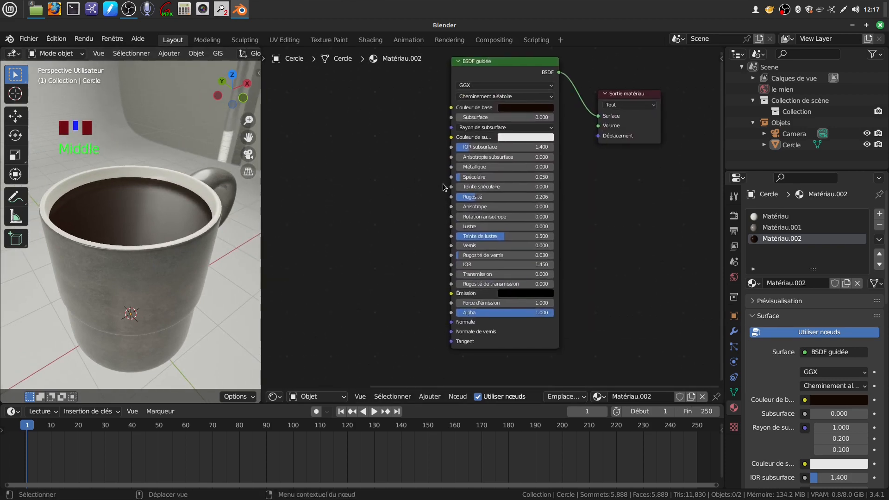
{"action": "middle_click_drag", "start_coordinate": [177, 216], "coordinate": [55, 186]}
{"action": "scroll", "coordinate": [386, 199], "scroll_direction": "up", "scroll_amount": 2}
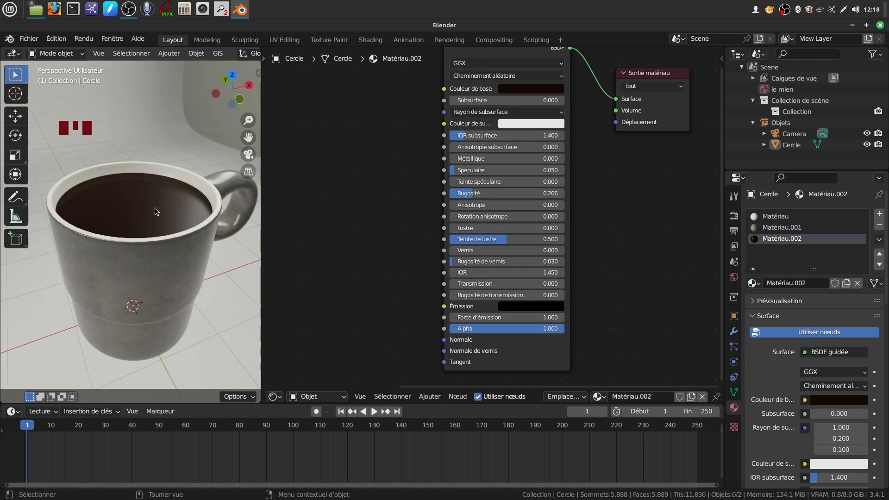
- Spread out the nodes, moving the material output and the empty image texture node lower to leave room for a second shader
{"action": "scroll", "coordinate": [381, 223], "scroll_direction": "down", "scroll_amount": 3}
{"action": "middle_click_drag", "start_coordinate": [390, 206], "coordinate": [431, 197]}
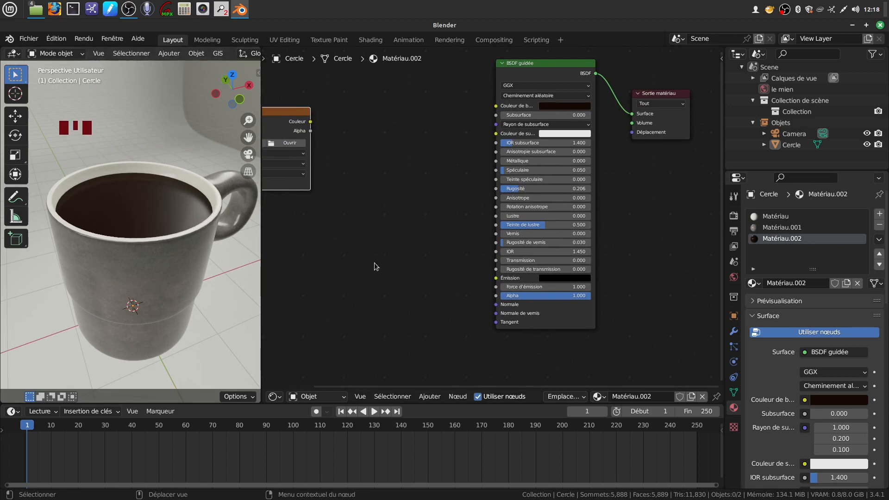
{"action": "scroll", "coordinate": [373, 264], "scroll_direction": "down", "scroll_amount": 3}
{"action": "middle_click_drag", "start_coordinate": [415, 225], "coordinate": [454, 221]}
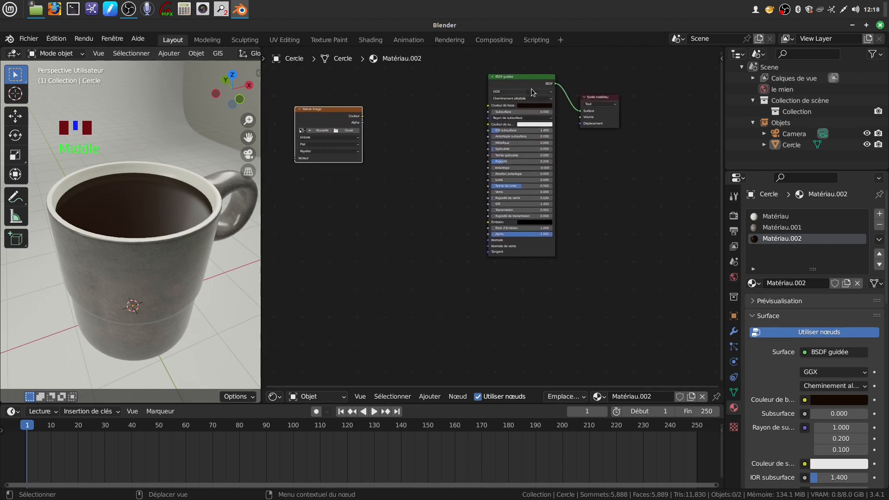
{"action": "left_click_drag", "start_coordinate": [605, 122], "coordinate": [663, 290]}
{"action": "middle_click_drag", "start_coordinate": [526, 301], "coordinate": [536, 297]}
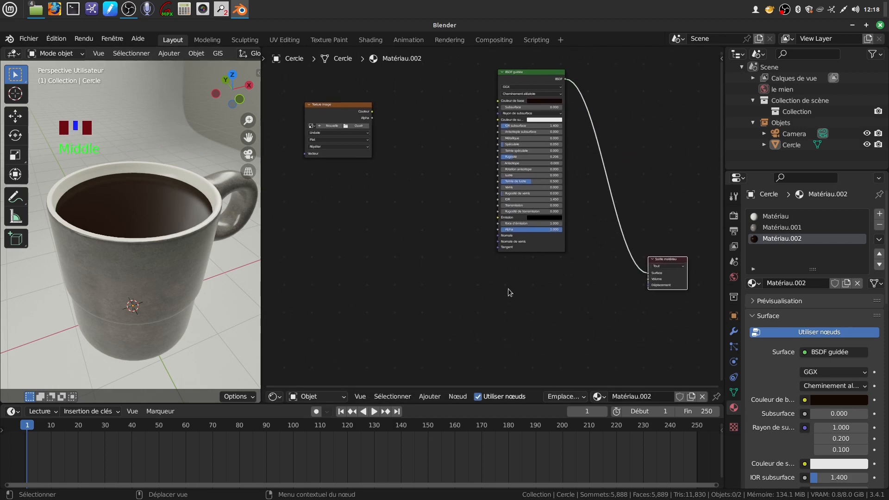
{"action": "left_click_drag", "start_coordinate": [336, 118], "coordinate": [354, 251]}
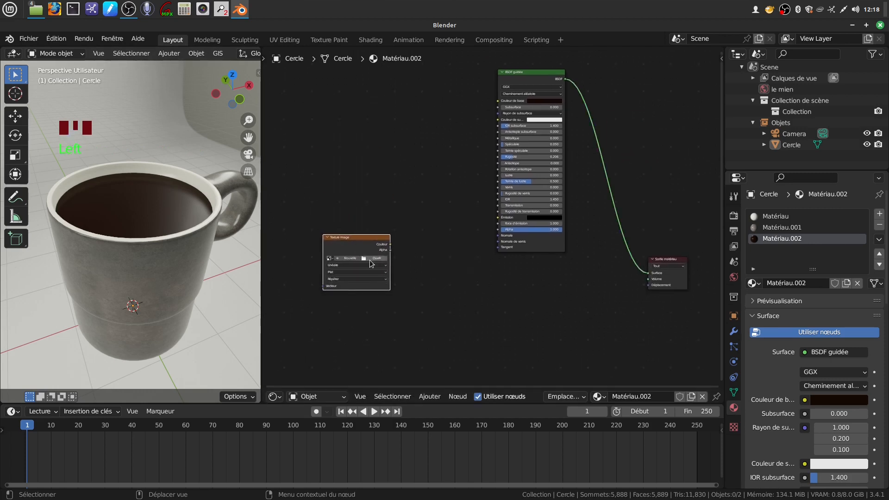
- Load cafetuto.png from the toupine folder into the empty image texture node
{"action": "left_click", "coordinate": [364, 258]}
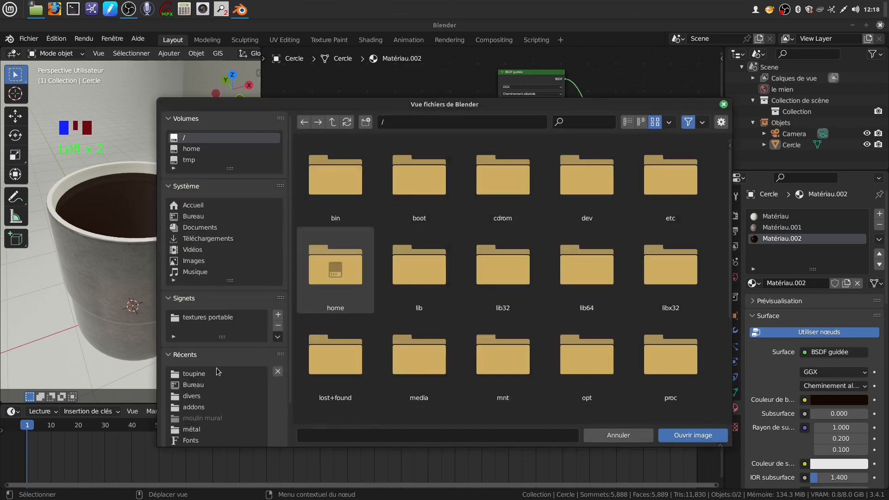
{"action": "left_click", "coordinate": [194, 373]}
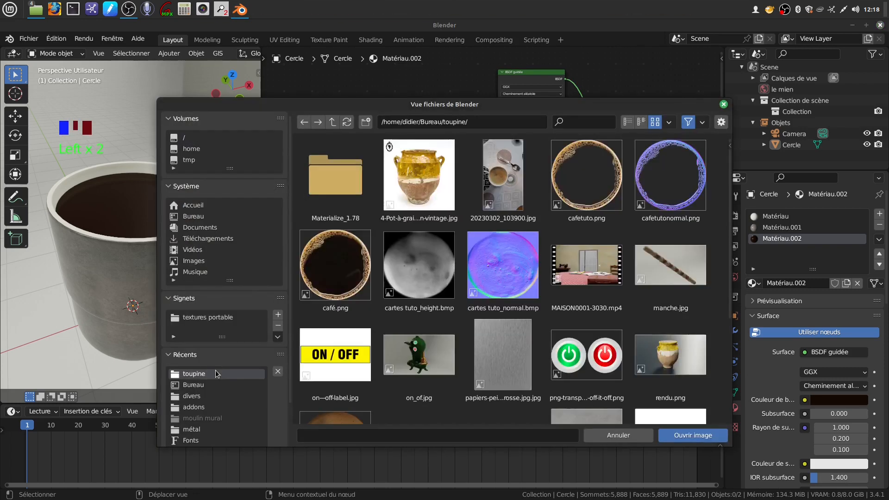
{"action": "left_click", "coordinate": [571, 210]}
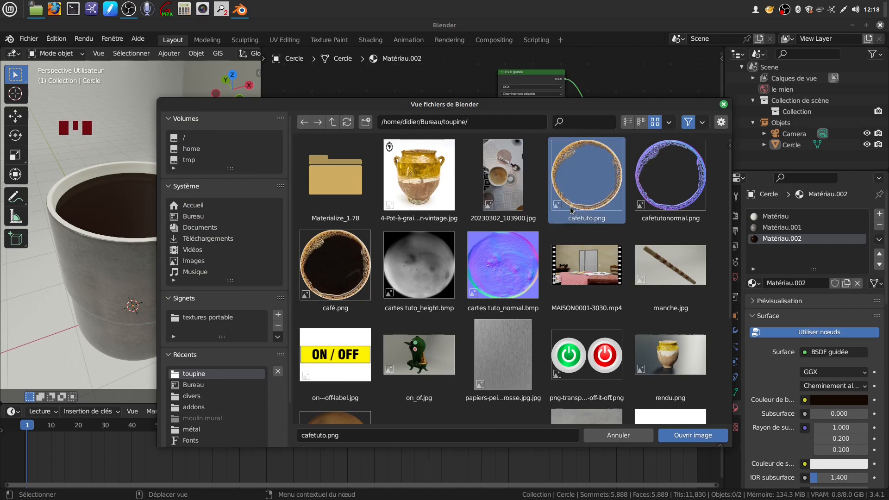
{"action": "left_click", "coordinate": [690, 435]}
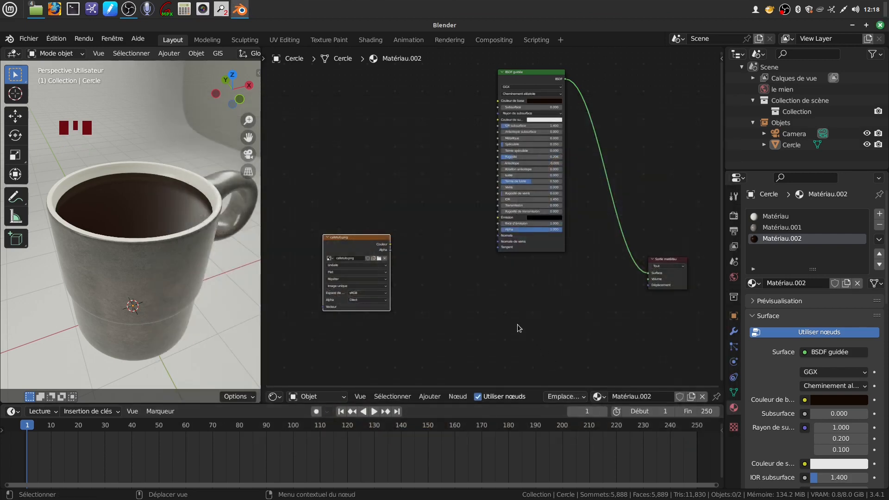
- Duplicate the BSDF guidée node below the original and connect cafetuto.png's Couleur output to the duplicate's base colour
{"action": "scroll", "coordinate": [490, 273], "scroll_direction": "down", "scroll_amount": 4}
{"action": "middle_click_drag", "start_coordinate": [491, 273], "coordinate": [503, 247]}
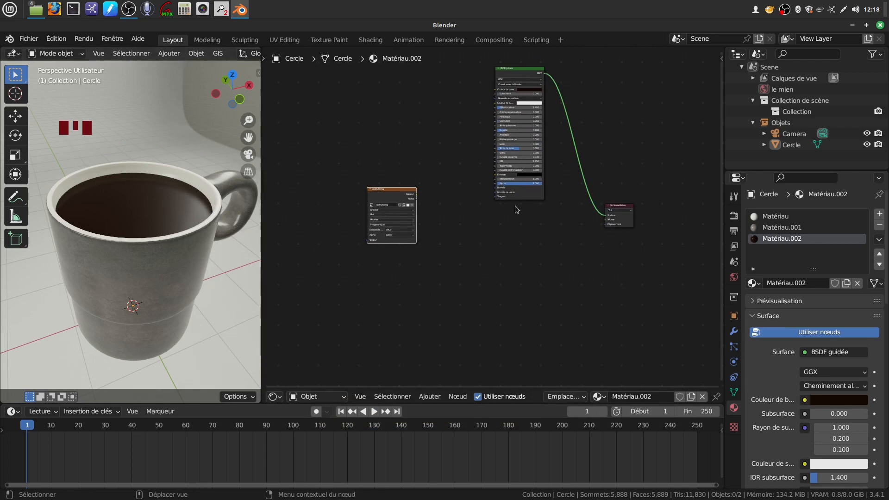
{"action": "right_click", "coordinate": [527, 198]}
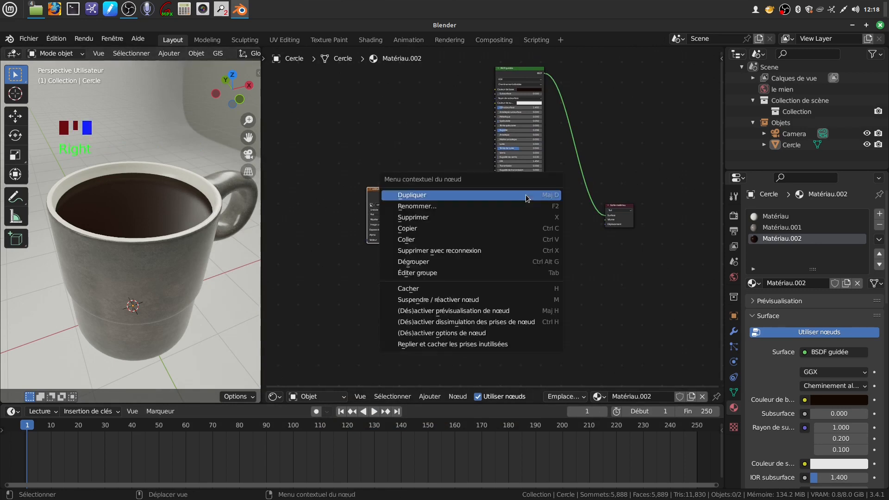
{"action": "key", "text": "Escape"}
{"action": "right_click", "coordinate": [521, 201]}
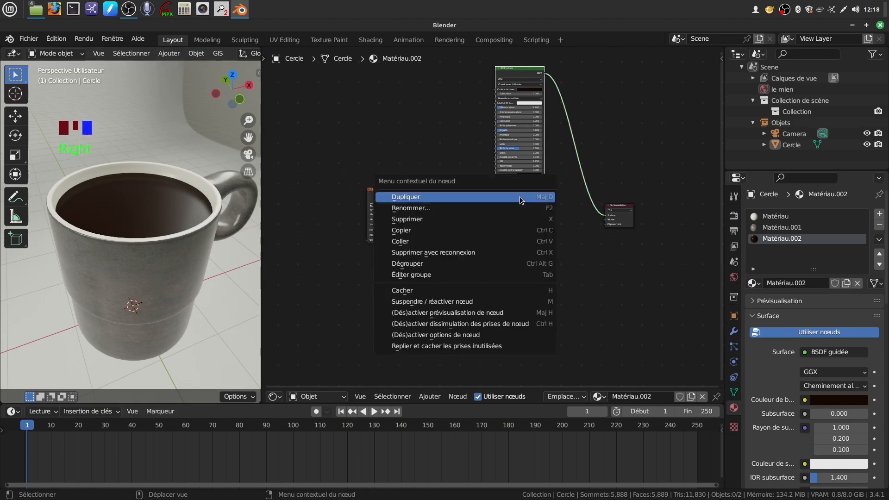
{"action": "left_click", "coordinate": [522, 199]}
{"action": "left_click", "coordinate": [515, 343]}
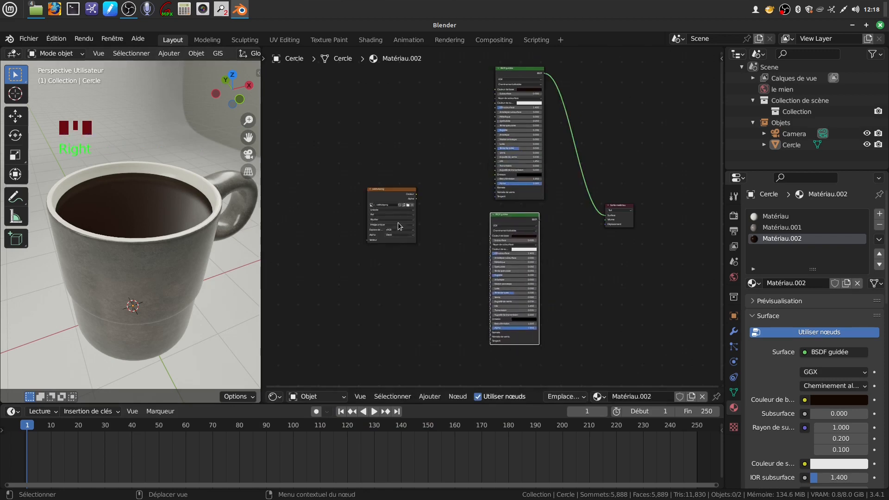
{"action": "left_click_drag", "start_coordinate": [416, 198], "coordinate": [448, 228]}
{"action": "left_click_drag", "start_coordinate": [416, 194], "coordinate": [490, 236]}
- Add a Shader de mélange node on the link between the original BSDF guidée and the material output
{"action": "middle_click_drag", "start_coordinate": [619, 263], "coordinate": [558, 237]}
{"action": "left_click", "coordinate": [425, 401]}
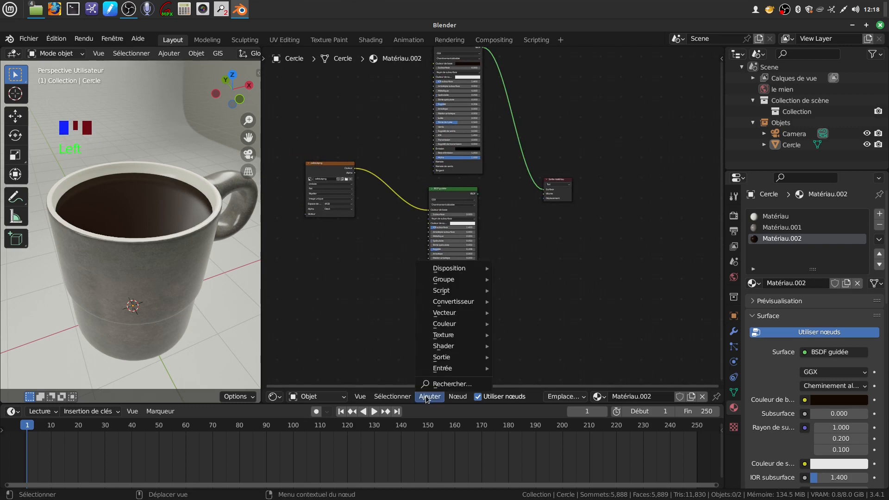
{"action": "mouse_move", "coordinate": [452, 346]}
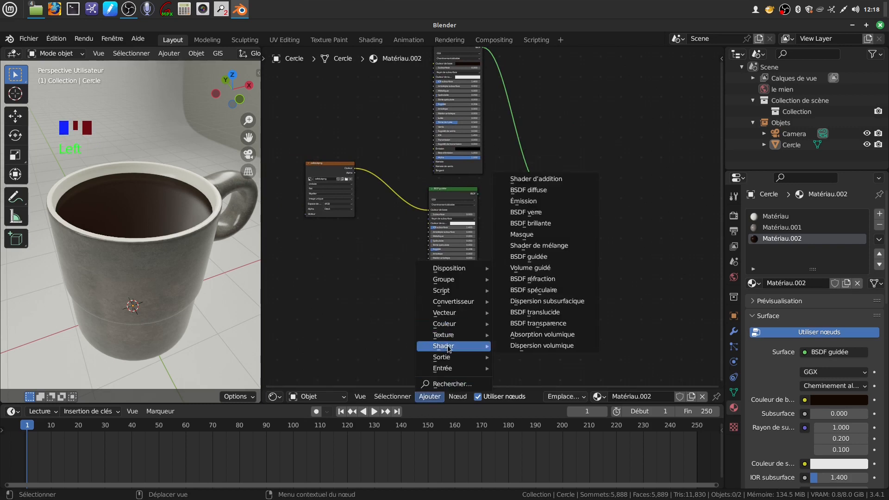
{"action": "left_click", "coordinate": [564, 254]}
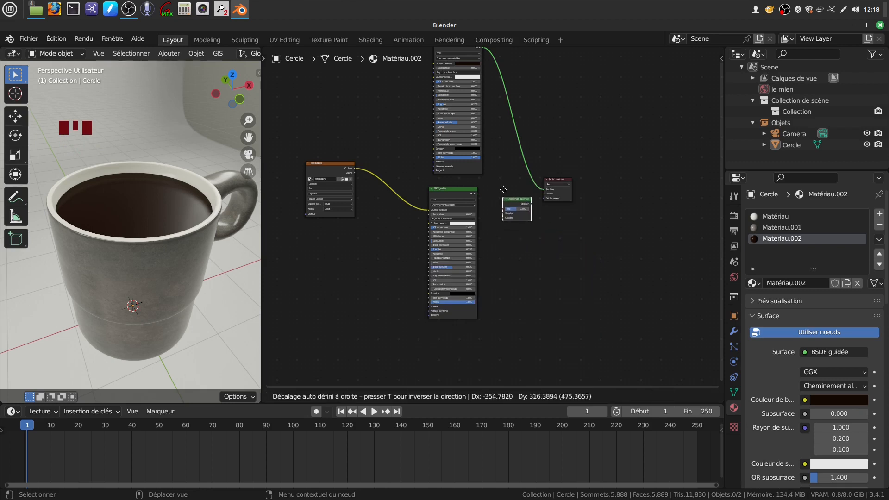
{"action": "left_click", "coordinate": [519, 185]}
- Connect the duplicate BSDF to the mix shader's second Shader input and cafetuto.png's Alpha output to its Fac input
{"action": "middle_click_drag", "start_coordinate": [528, 301], "coordinate": [570, 277]}
{"action": "left_click_drag", "start_coordinate": [476, 186], "coordinate": [544, 190]}
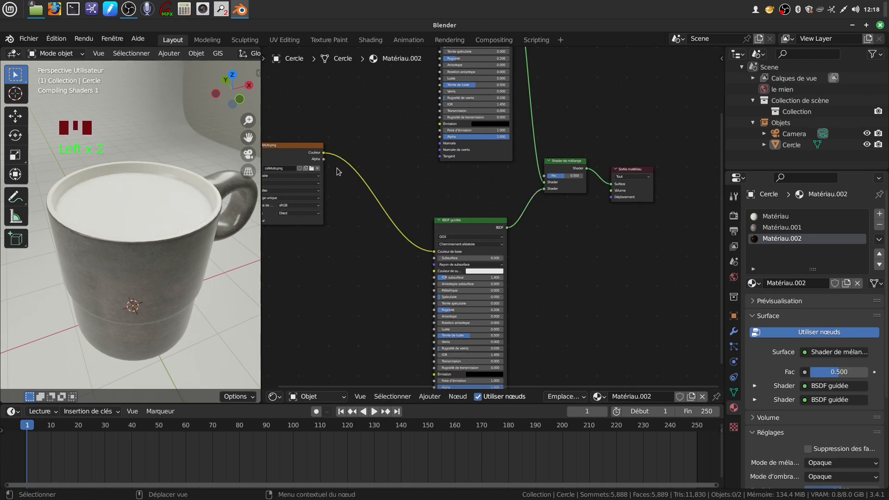
{"action": "left_click_drag", "start_coordinate": [323, 159], "coordinate": [545, 177]}
{"action": "mouse_move", "coordinate": [129, 247]}
{"action": "middle_mouse_down"}
{"action": "mouse_move", "coordinate": [122, 264]}
{"action": "mouse_move", "coordinate": [149, 262]}
{"action": "mouse_move", "coordinate": [163, 238]}
{"action": "mouse_move", "coordinate": [159, 258]}
{"action": "mouse_move", "coordinate": [148, 186]}
{"action": "mouse_move", "coordinate": [157, 246]}
{"action": "mouse_move", "coordinate": [146, 245]}
{"action": "middle_mouse_up"}
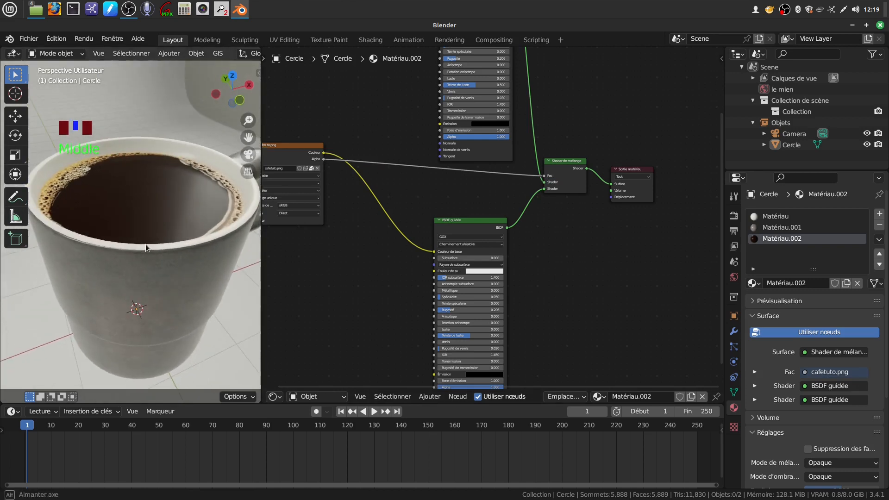
- Set the duplicate BSDF guidée node's Spéculaire to 0.128 and its Rugosité to 0.095
{"action": "scroll", "coordinate": [610, 296], "scroll_direction": "down", "scroll_amount": 3}
{"action": "middle_click_drag", "start_coordinate": [572, 284], "coordinate": [567, 230]}
{"action": "scroll", "coordinate": [244, 227], "scroll_direction": "up", "scroll_amount": 3}
{"action": "middle_click_drag", "start_coordinate": [244, 227], "coordinate": [143, 218]}
{"action": "scroll", "coordinate": [377, 261], "scroll_direction": "up", "scroll_amount": 3}
{"action": "middle_click_drag", "start_coordinate": [377, 260], "coordinate": [379, 292]}
{"action": "scroll", "coordinate": [380, 292], "scroll_direction": "up", "scroll_amount": 2}
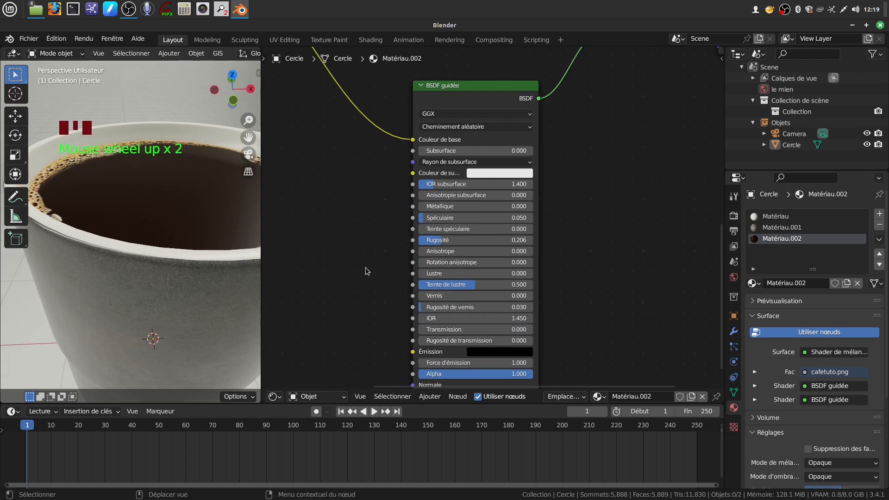
{"action": "left_click_drag", "start_coordinate": [426, 221], "coordinate": [427, 221]}
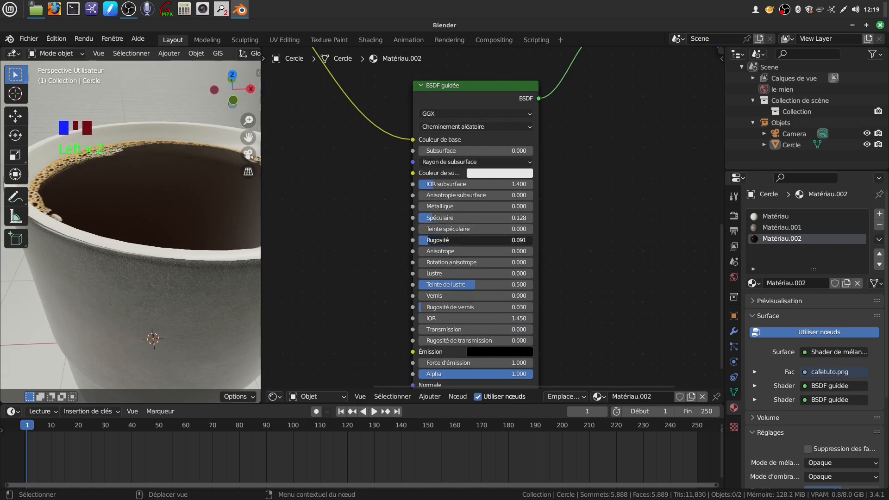
{"action": "scroll", "coordinate": [177, 208], "scroll_direction": "down", "scroll_amount": 3}
{"action": "middle_click_drag", "start_coordinate": [179, 208], "coordinate": [192, 234]}
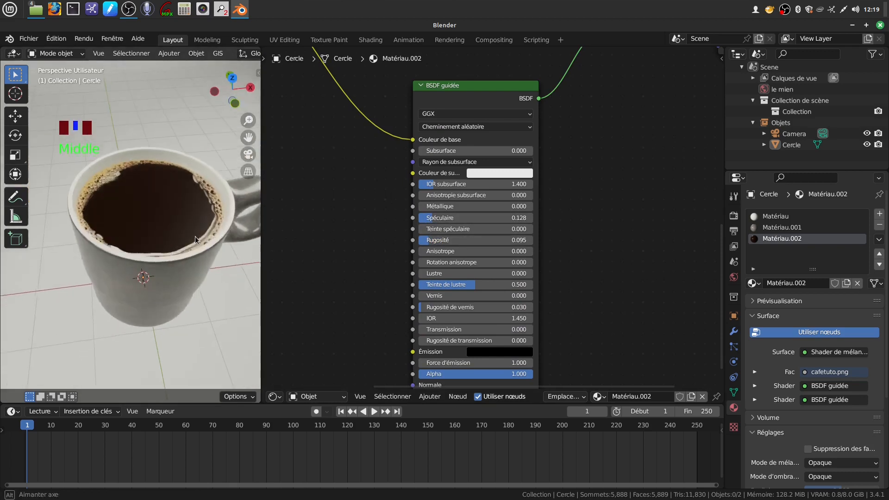
- Set the Rugosité of the original dark brown BSDF guidée node to 0.214
{"action": "middle_click_drag", "start_coordinate": [428, 210], "coordinate": [415, 347]}
{"action": "middle_click_drag", "start_coordinate": [461, 186], "coordinate": [460, 61]}
{"action": "scroll", "coordinate": [160, 234], "scroll_direction": "up", "scroll_amount": 5}
{"action": "middle_click_drag", "start_coordinate": [146, 190], "coordinate": [246, 180]}
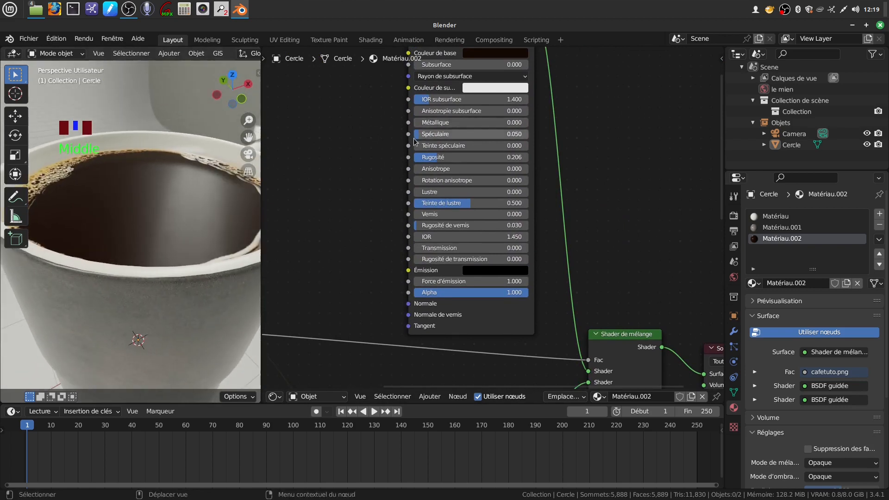
{"action": "mouse_move", "coordinate": [463, 157]}
{"action": "left_mouse_down"}
{"action": "mouse_move", "coordinate": [495, 157]}
{"action": "mouse_move", "coordinate": [444, 157]}
{"action": "mouse_move", "coordinate": [463, 157]}
{"action": "left_mouse_up"}
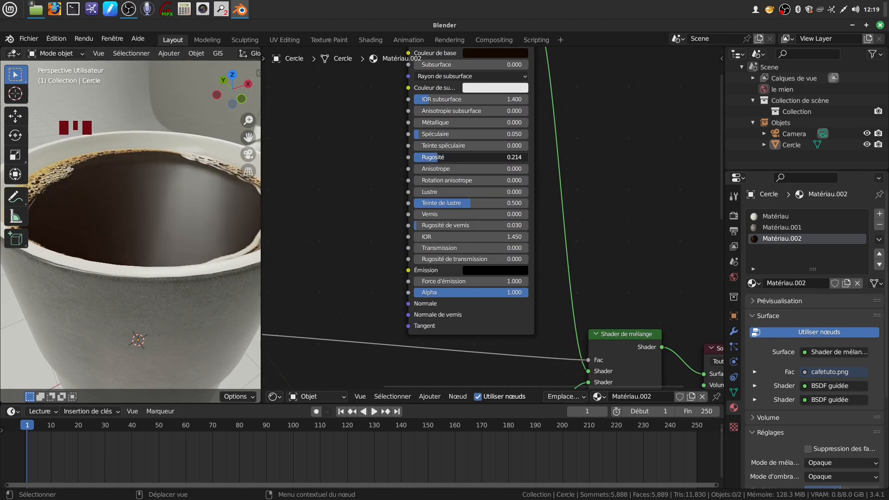
{"action": "scroll", "coordinate": [115, 190], "scroll_direction": "down", "scroll_amount": 4}
{"action": "scroll", "coordinate": [113, 205], "scroll_direction": "up", "scroll_amount": 2}
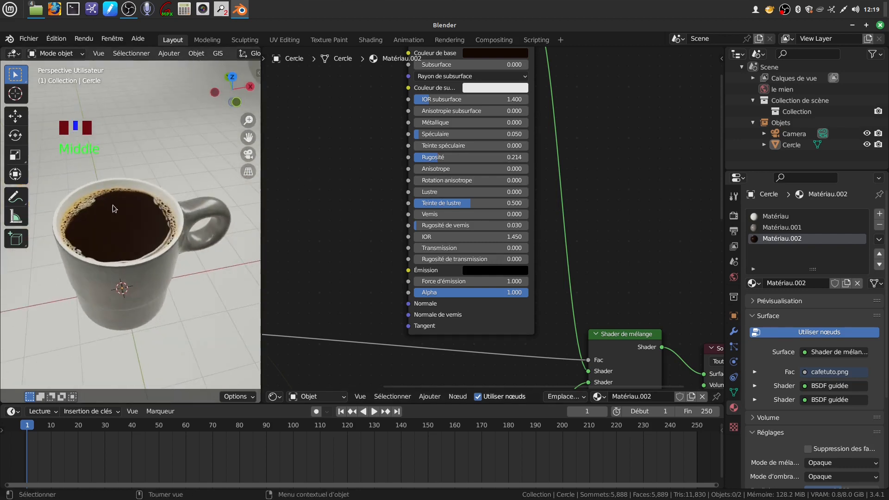
{"action": "scroll", "coordinate": [385, 226], "scroll_direction": "down", "scroll_amount": 4}
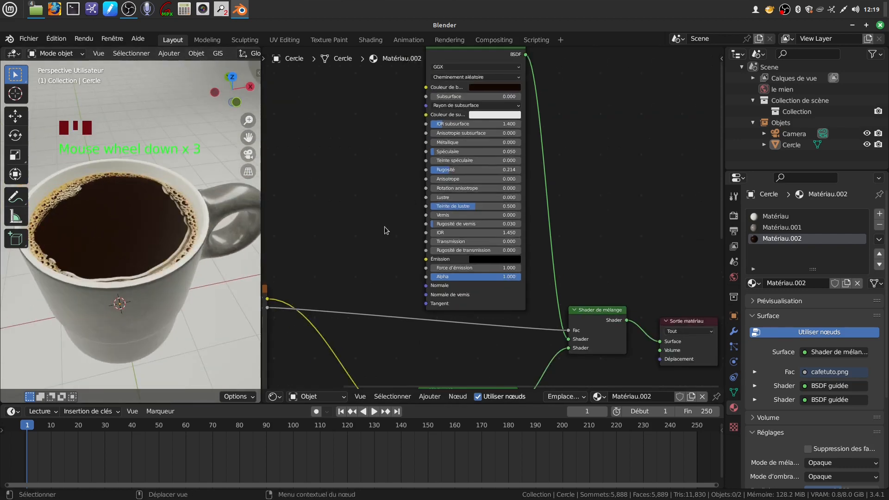
- Add a second Texture image node below the cafetuto.png node
{"action": "middle_click_drag", "start_coordinate": [377, 224], "coordinate": [397, 162]}
{"action": "middle_click_drag", "start_coordinate": [196, 249], "coordinate": [199, 223]}
{"action": "scroll", "coordinate": [407, 308], "scroll_direction": "down", "scroll_amount": 2}
{"action": "middle_click_drag", "start_coordinate": [407, 307], "coordinate": [457, 180]}
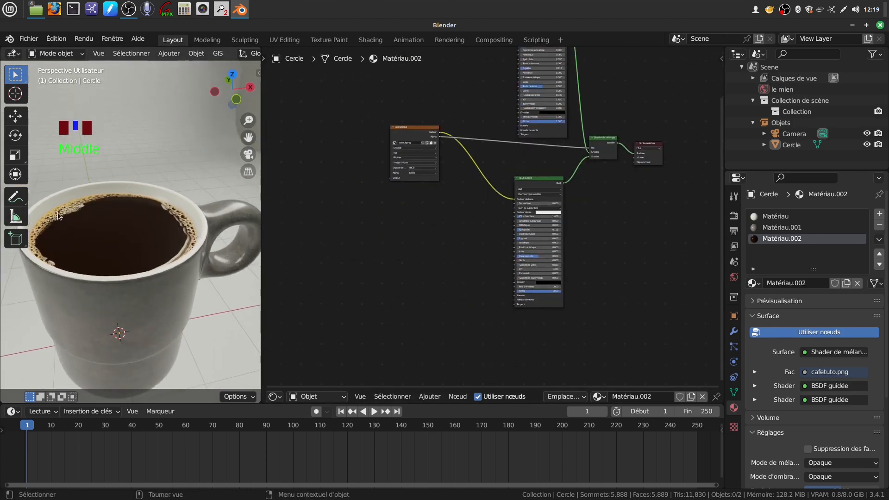
{"action": "scroll", "coordinate": [377, 237], "scroll_direction": "up", "scroll_amount": 3}
{"action": "scroll", "coordinate": [384, 233], "scroll_direction": "down", "scroll_amount": 3}
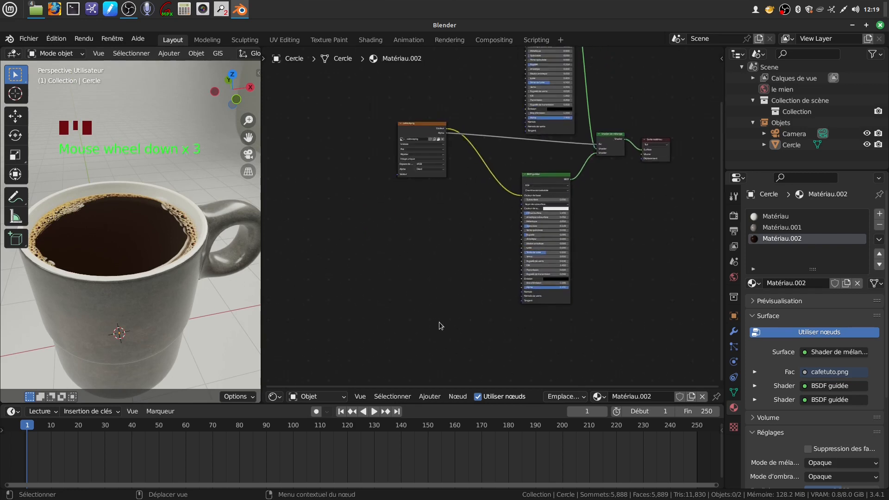
{"action": "left_click", "coordinate": [429, 396]}
{"action": "mouse_move", "coordinate": [453, 334]}
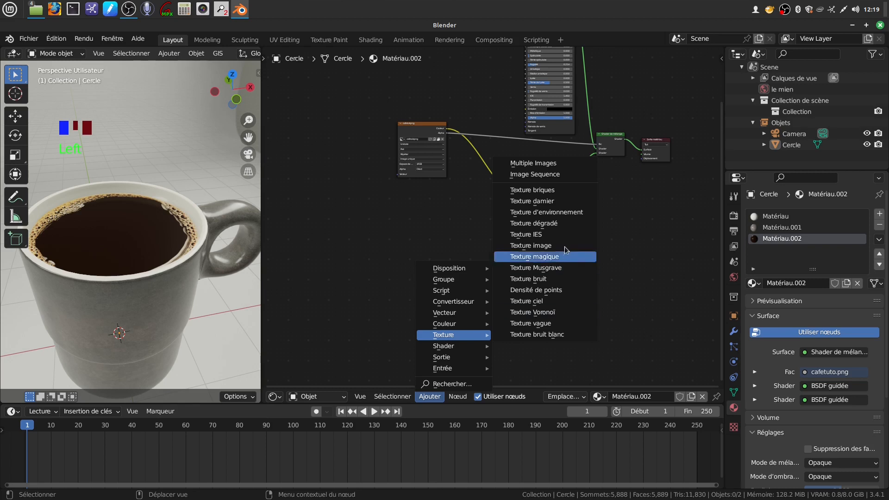
{"action": "left_click", "coordinate": [564, 246]}
{"action": "left_click", "coordinate": [357, 207]}
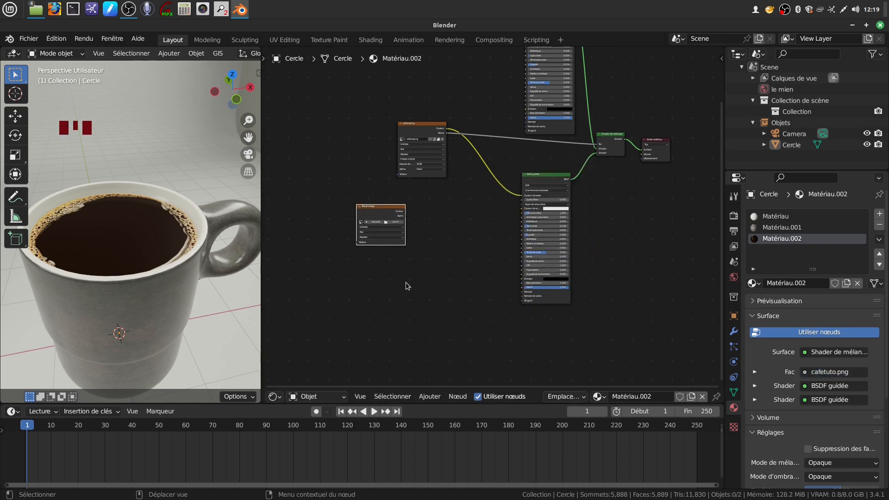
- Add a Carte de normales node between the empty image texture node and the duplicate BSDF guidée
{"action": "scroll", "coordinate": [311, 214], "scroll_direction": "up", "scroll_amount": 1}
{"action": "left_click", "coordinate": [430, 397]}
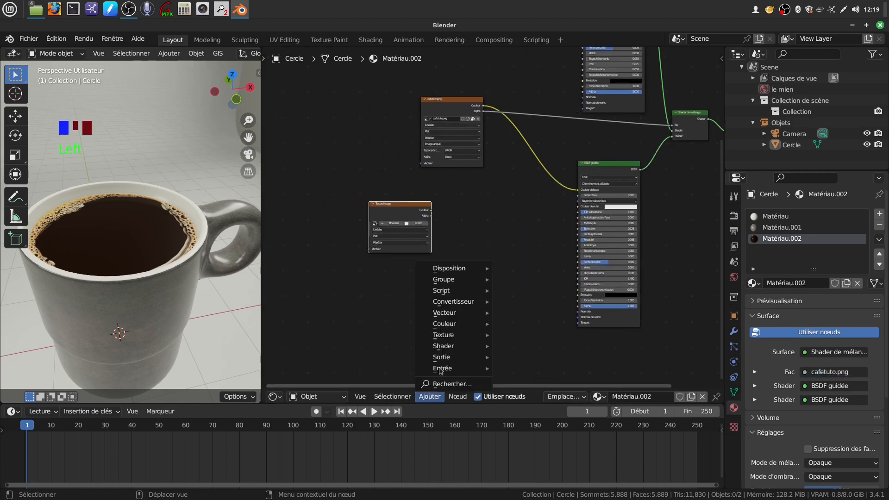
{"action": "mouse_move", "coordinate": [434, 335]}
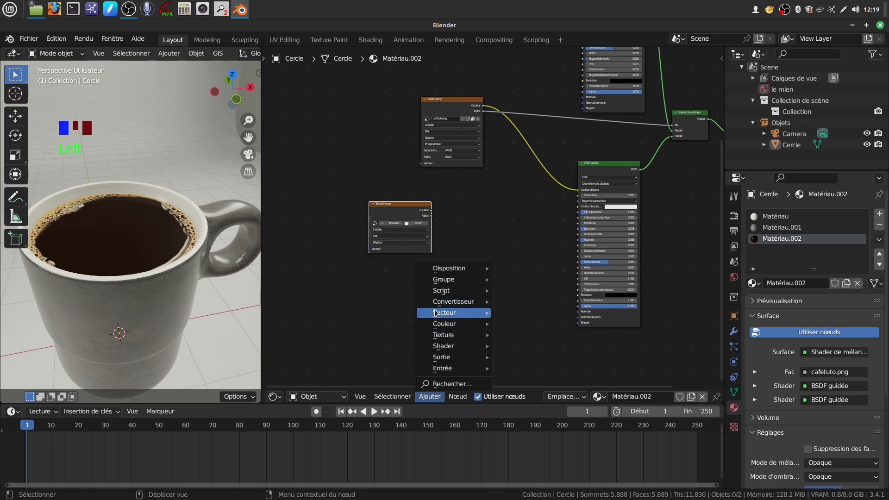
{"action": "mouse_move", "coordinate": [440, 313]}
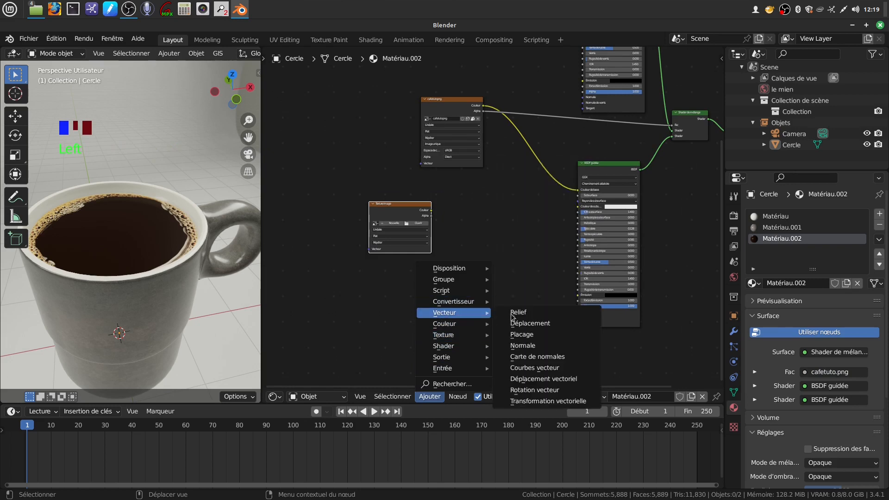
{"action": "left_click", "coordinate": [538, 356]}
{"action": "left_click", "coordinate": [489, 230]}
{"action": "scroll", "coordinate": [453, 306], "scroll_direction": "up", "scroll_amount": 3}
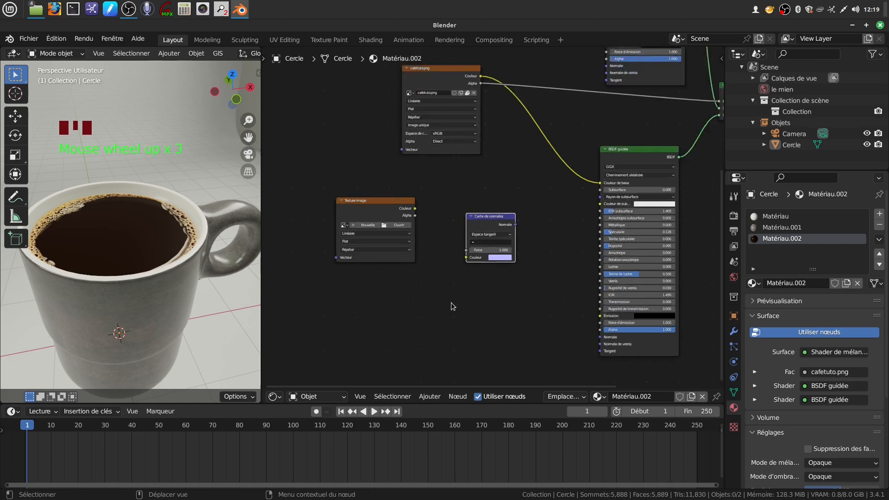
- Load cafetutonormal.png from the toupine folder into the empty image texture node and set its colour space to Non-couleurs
{"action": "scroll", "coordinate": [453, 307], "scroll_direction": "up", "scroll_amount": 2}
{"action": "left_click", "coordinate": [415, 219]}
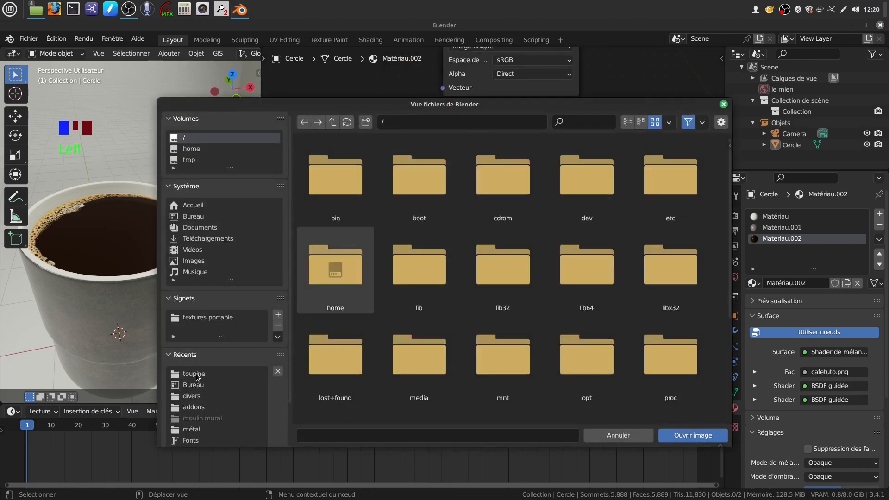
{"action": "left_click", "coordinate": [195, 374]}
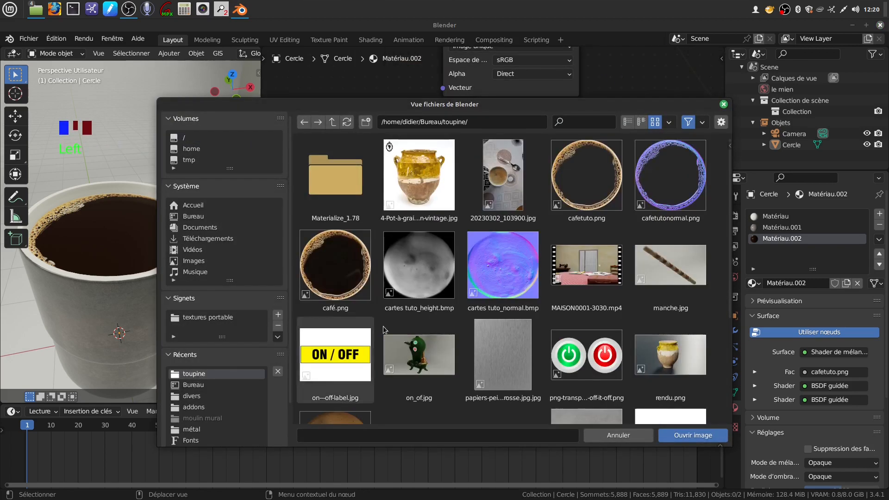
{"action": "left_click", "coordinate": [668, 209]}
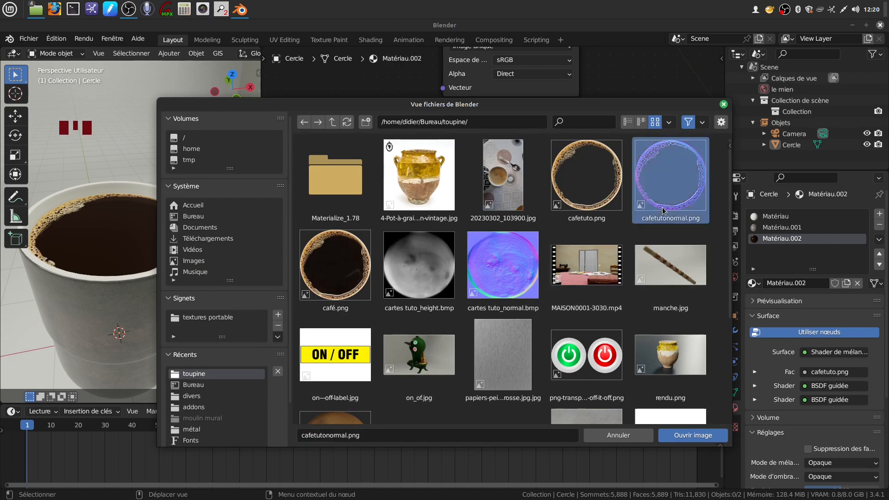
{"action": "left_click", "coordinate": [679, 437]}
{"action": "left_click", "coordinate": [460, 292]}
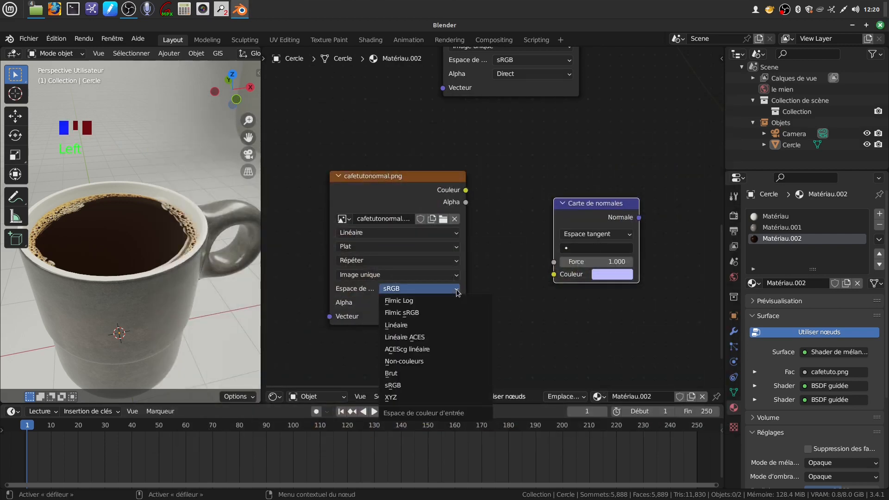
{"action": "left_click", "coordinate": [431, 361]}
{"action": "middle_click_drag", "start_coordinate": [478, 249], "coordinate": [481, 241]}
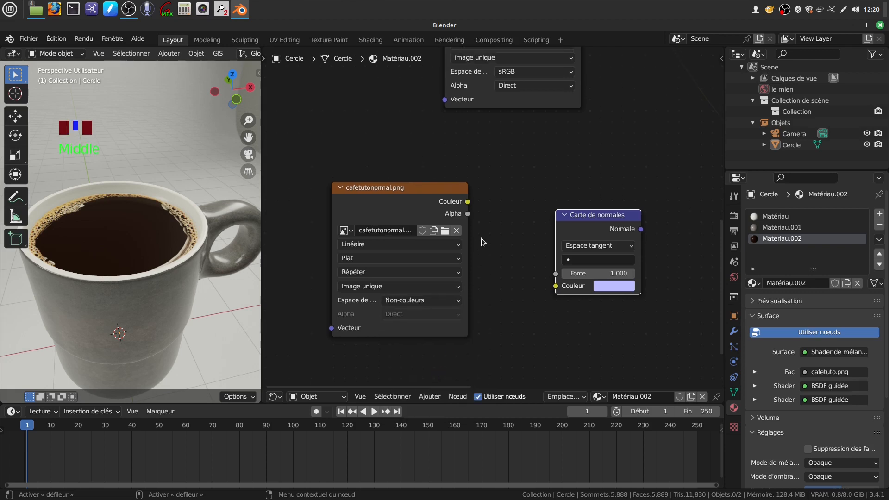
- Link cafetutonormal.png's Couleur through the Carte de normales node, with Force at 0, to the duplicate BSDF's Normale input
{"action": "left_click_drag", "start_coordinate": [468, 203], "coordinate": [493, 221]}
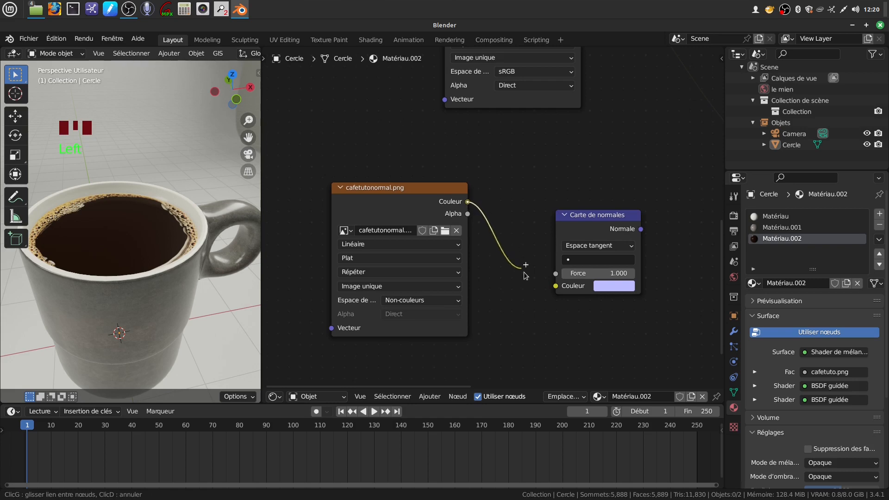
{"action": "left_click_drag", "start_coordinate": [554, 286], "coordinate": [554, 286]}
{"action": "middle_click_drag", "start_coordinate": [613, 292], "coordinate": [565, 290]}
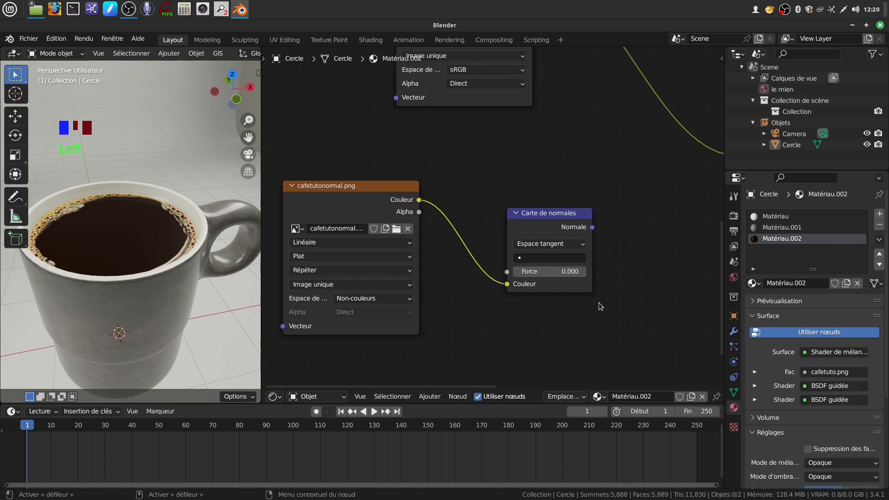
{"action": "scroll", "coordinate": [598, 287], "scroll_direction": "down", "scroll_amount": 2}
{"action": "middle_click_drag", "start_coordinate": [596, 274], "coordinate": [519, 261]}
{"action": "left_click_drag", "start_coordinate": [501, 223], "coordinate": [539, 267]}
{"action": "left_click_drag", "start_coordinate": [600, 366], "coordinate": [609, 364]}
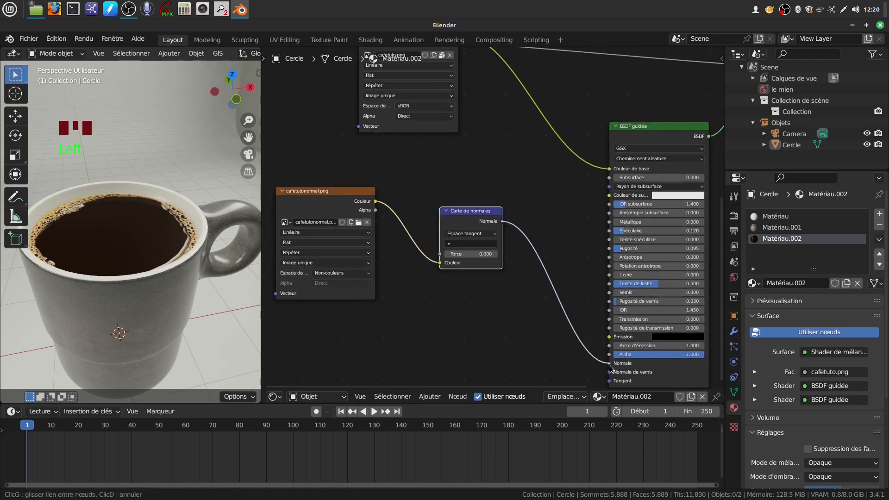
- Set the Carte de normales node's Force to 1.300 to give the coffee foam relief
{"action": "scroll", "coordinate": [114, 307], "scroll_direction": "up", "scroll_amount": 3}
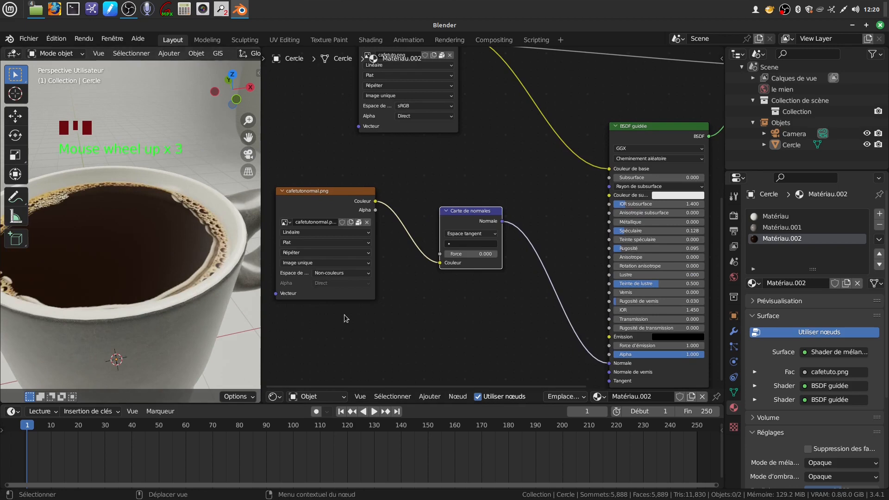
{"action": "middle_click_drag", "start_coordinate": [344, 318], "coordinate": [422, 278]}
{"action": "scroll", "coordinate": [521, 269], "scroll_direction": "up", "scroll_amount": 3}
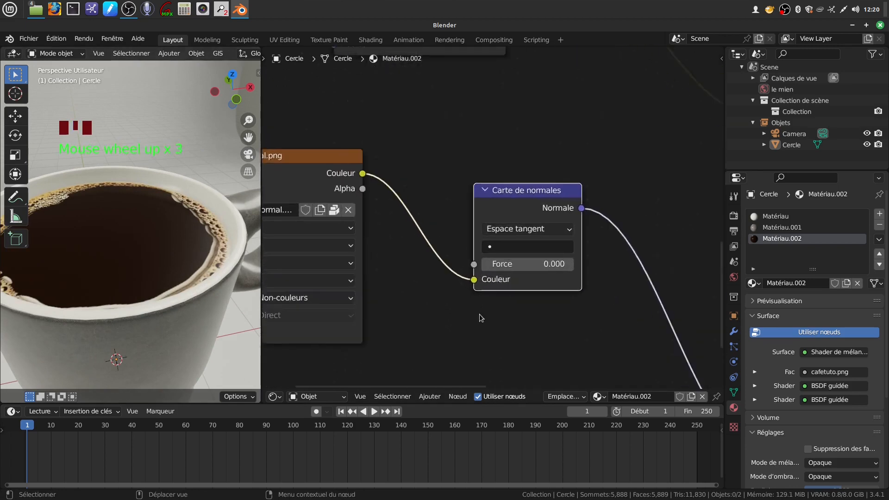
{"action": "scroll", "coordinate": [480, 314], "scroll_direction": "up", "scroll_amount": 1}
{"action": "mouse_move", "coordinate": [204, 245]}
{"action": "middle_mouse_down"}
{"action": "mouse_move", "coordinate": [206, 268]}
{"action": "mouse_move", "coordinate": [201, 243]}
{"action": "middle_mouse_up"}
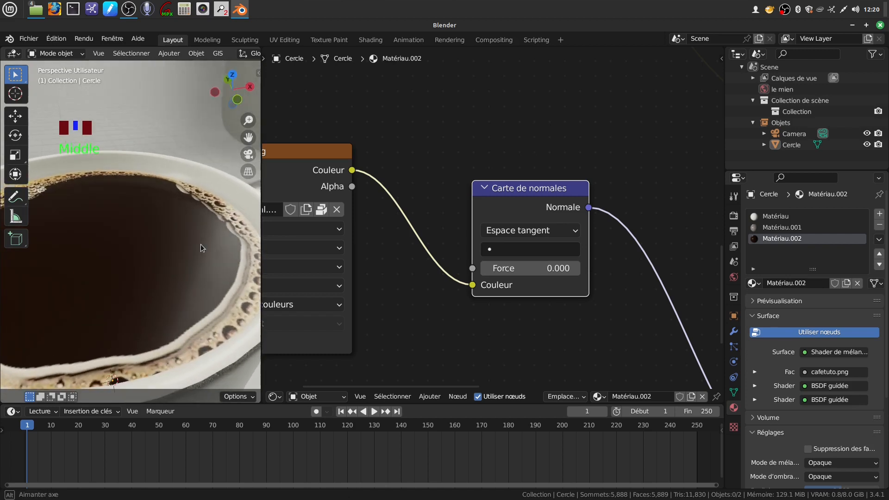
{"action": "left_click", "coordinate": [518, 270]}
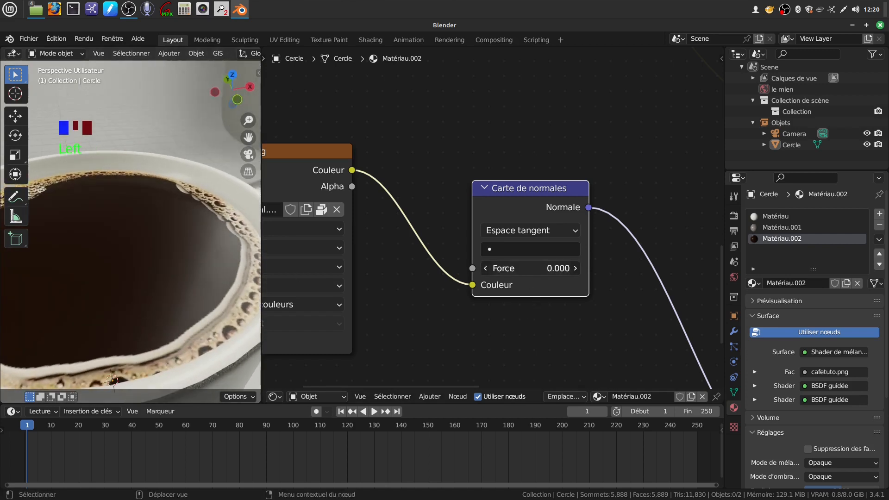
{"action": "left_click_drag", "start_coordinate": [519, 270], "coordinate": [593, 270]}
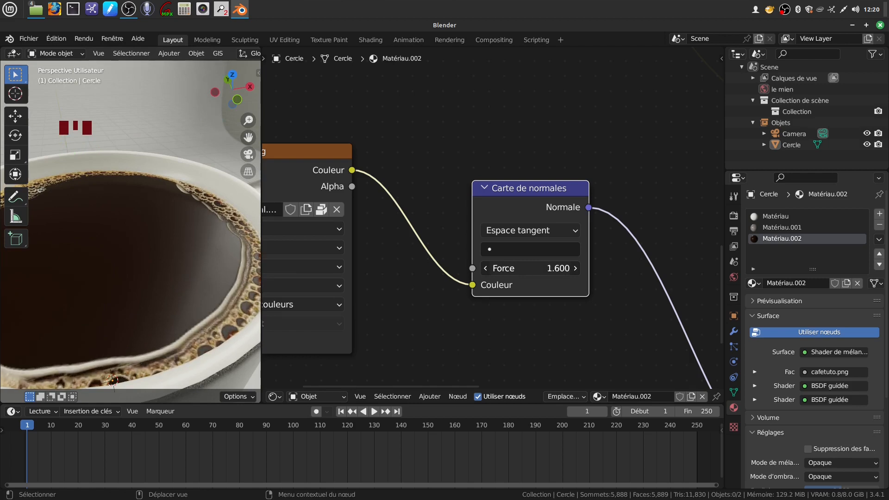
{"action": "mouse_move", "coordinate": [593, 269]}
{"action": "left_mouse_down"}
{"action": "mouse_move", "coordinate": [518, 269]}
{"action": "mouse_move", "coordinate": [579, 270]}
{"action": "left_mouse_up"}
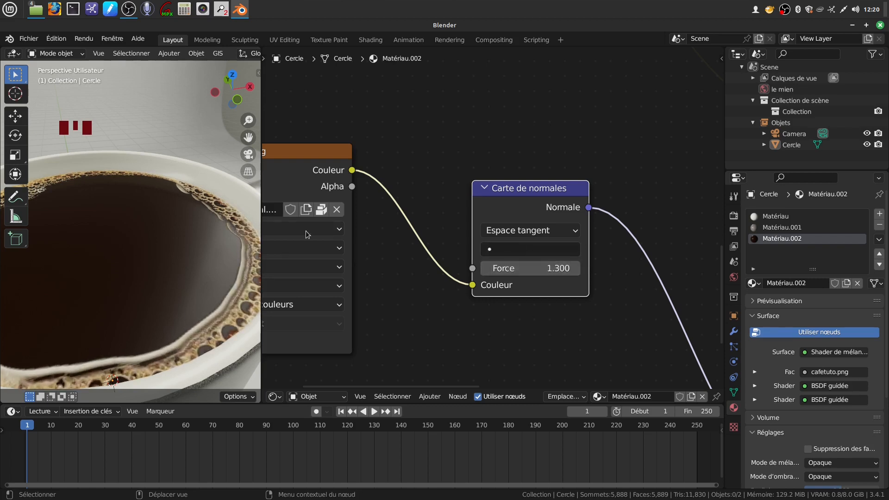
- Widen the 3D viewport and examine the textured mug and its coffee foam from several angles and distances
{"action": "scroll", "coordinate": [132, 230], "scroll_direction": "down", "scroll_amount": 5}
{"action": "middle_click_drag", "start_coordinate": [131, 229], "coordinate": [92, 228]}
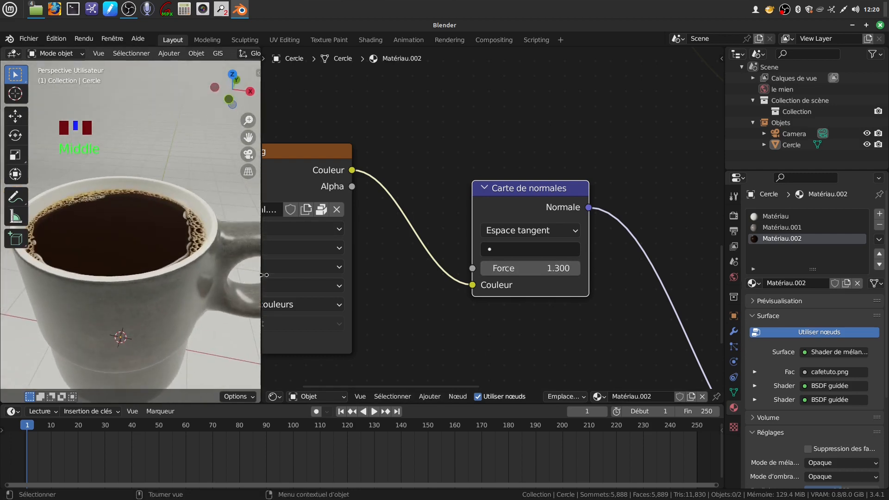
{"action": "left_click_drag", "start_coordinate": [262, 372], "coordinate": [421, 341]}
{"action": "scroll", "coordinate": [301, 269], "scroll_direction": "down", "scroll_amount": 3}
{"action": "middle_click_drag", "start_coordinate": [292, 263], "coordinate": [234, 243]}
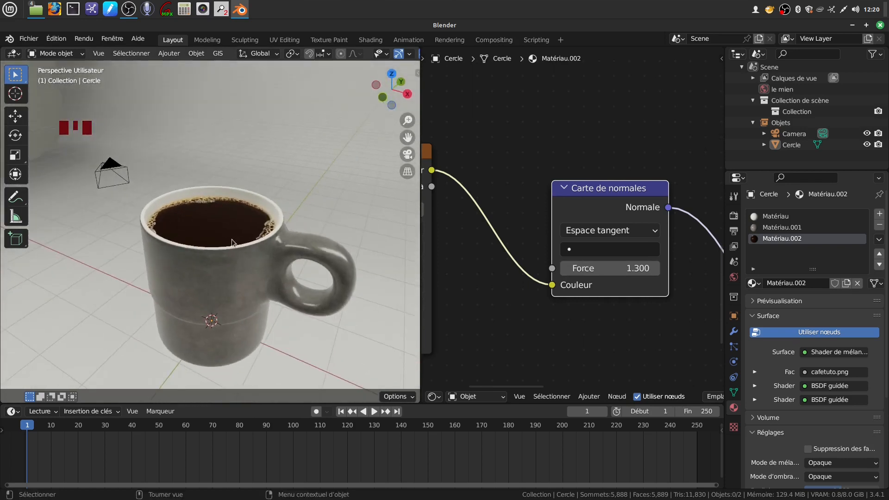
{"action": "scroll", "coordinate": [354, 220], "scroll_direction": "up", "scroll_amount": 2}
{"action": "scroll", "coordinate": [303, 221], "scroll_direction": "down", "scroll_amount": 4}
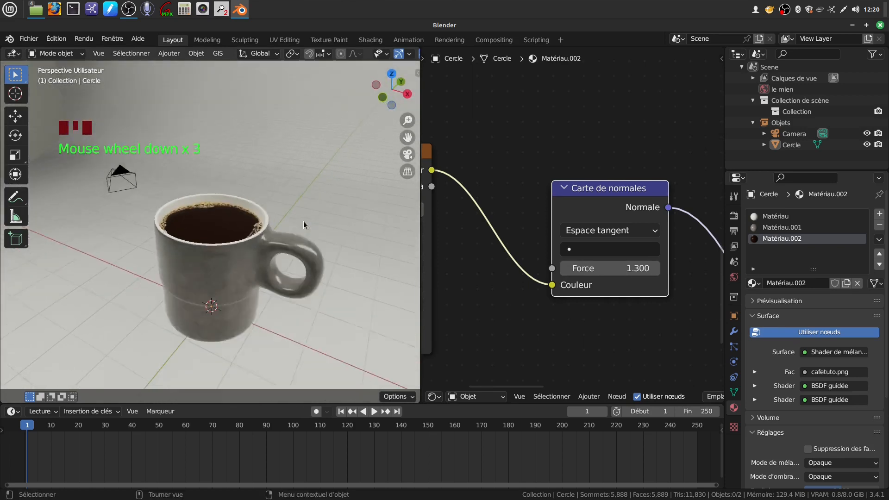
{"action": "middle_click_drag", "start_coordinate": [246, 266], "coordinate": [290, 275], "text": "shift"}
{"action": "scroll", "coordinate": [271, 251], "scroll_direction": "up", "scroll_amount": 2}
{"action": "scroll", "coordinate": [299, 260], "scroll_direction": "up", "scroll_amount": 2}
{"action": "scroll", "coordinate": [277, 268], "scroll_direction": "down", "scroll_amount": 3}
{"action": "scroll", "coordinate": [265, 208], "scroll_direction": "down", "scroll_amount": 2}
{"action": "middle_click_drag", "start_coordinate": [234, 196], "coordinate": [187, 227]}
{"action": "scroll", "coordinate": [237, 245], "scroll_direction": "up", "scroll_amount": 3}
{"action": "scroll", "coordinate": [228, 245], "scroll_direction": "up", "scroll_amount": 3}
{"action": "middle_click_drag", "start_coordinate": [230, 247], "coordinate": [254, 218]}
{"action": "mouse_move", "coordinate": [265, 284]}
{"action": "middle_mouse_down"}
{"action": "mouse_move", "coordinate": [264, 276]}
{"action": "mouse_move", "coordinate": [318, 234]}
{"action": "mouse_move", "coordinate": [313, 280]}
{"action": "mouse_move", "coordinate": [268, 271]}
{"action": "middle_mouse_up"}
{"action": "scroll", "coordinate": [268, 271], "scroll_direction": "down", "scroll_amount": 2}
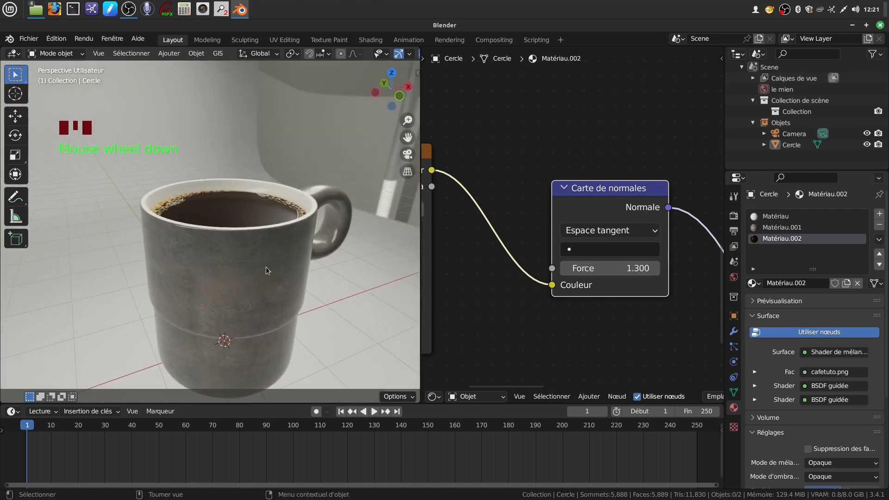
{"action": "middle_click_drag", "start_coordinate": [223, 282], "coordinate": [176, 263]}
{"action": "scroll", "coordinate": [273, 273], "scroll_direction": "down", "scroll_amount": 3}
{"action": "middle_click_drag", "start_coordinate": [273, 273], "coordinate": [261, 249]}
{"action": "scroll", "coordinate": [301, 292], "scroll_direction": "up", "scroll_amount": 3}
{"action": "left_click_drag", "start_coordinate": [419, 285], "coordinate": [483, 285]}
{"action": "scroll", "coordinate": [321, 278], "scroll_direction": "down", "scroll_amount": 1}
{"action": "middle_click_drag", "start_coordinate": [330, 275], "coordinate": [362, 293]}
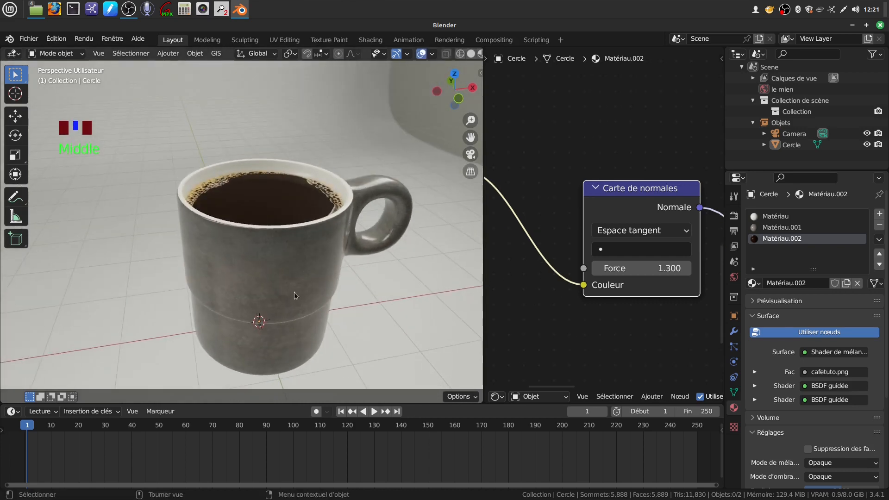
{"action": "scroll", "coordinate": [293, 292], "scroll_direction": "up", "scroll_amount": 1}
{"action": "mouse_move", "coordinate": [301, 276]}
{"action": "middle_mouse_down"}
{"action": "mouse_move", "coordinate": [320, 264]}
{"action": "mouse_move", "coordinate": [307, 272]}
{"action": "middle_mouse_up"}
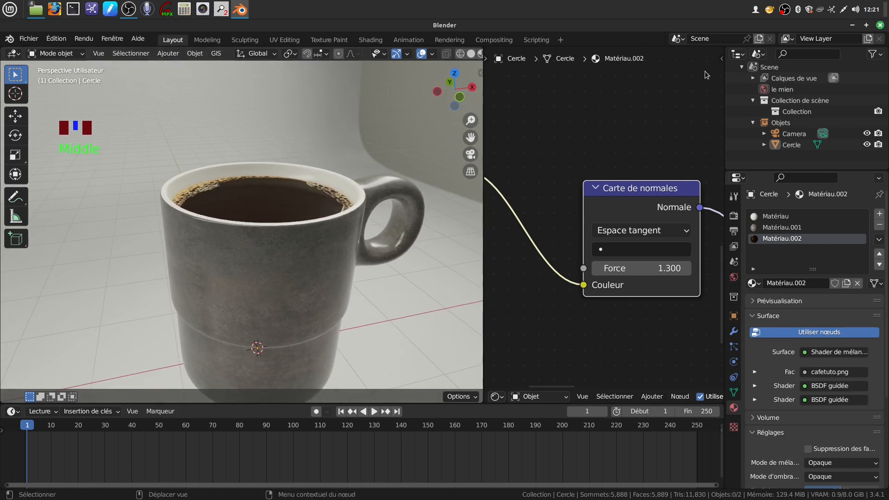
{"action": "left_click", "coordinate": [785, 10]}
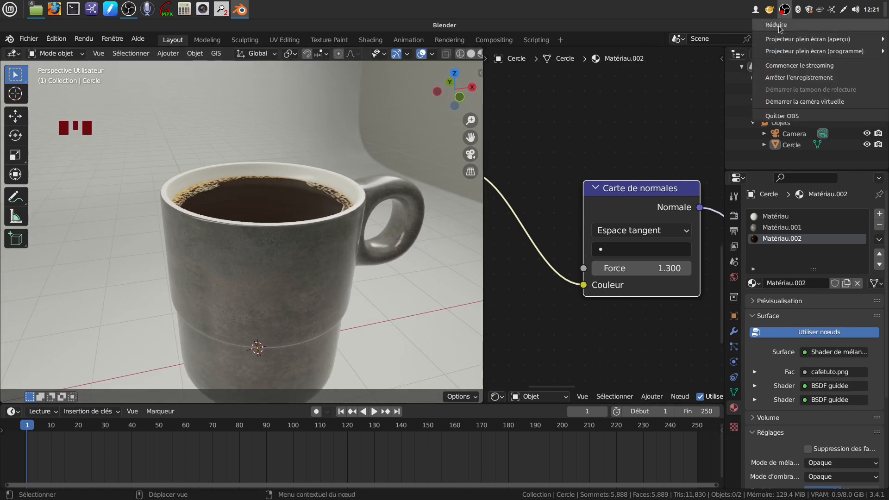